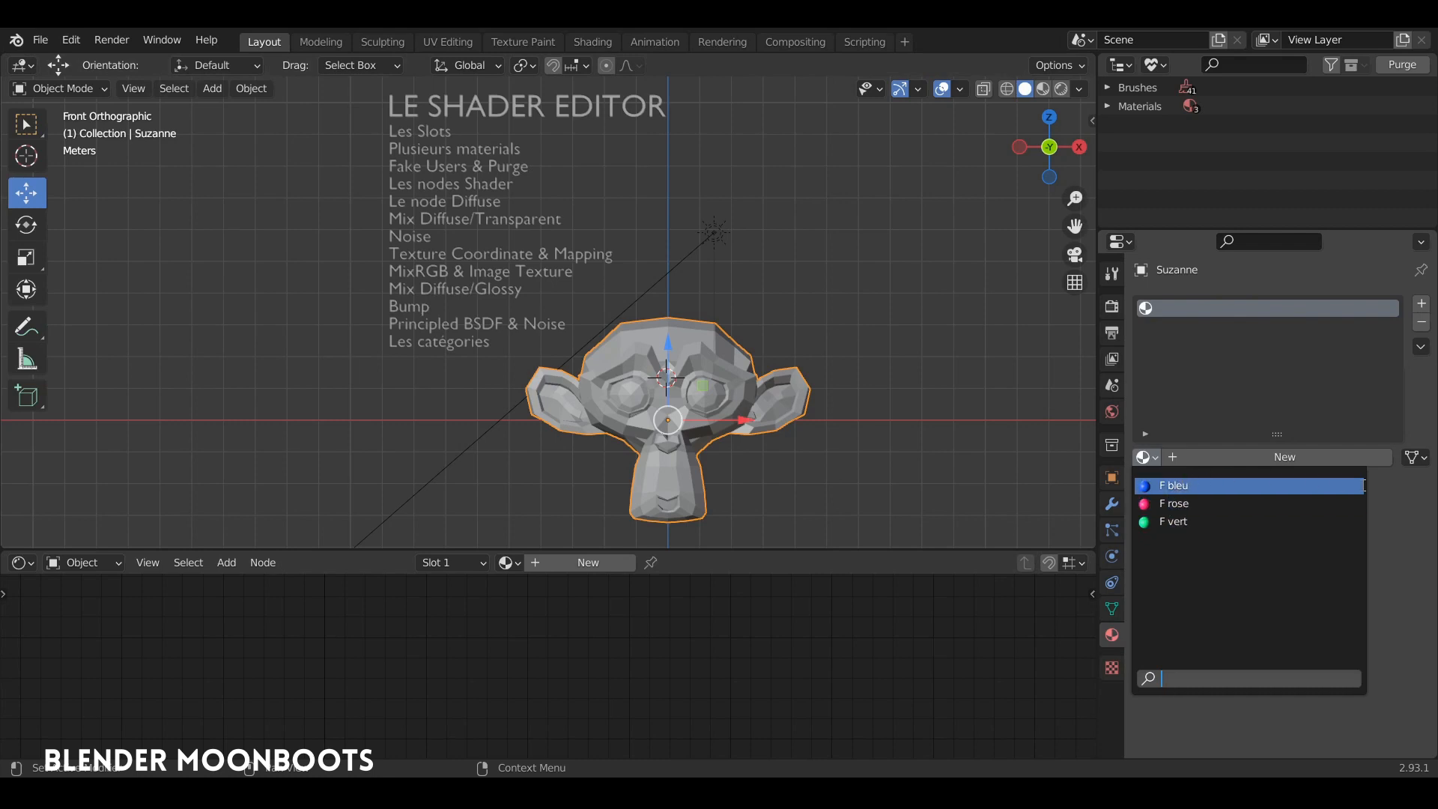
Create a new material for the monkey head and enlarge the Shader Editor.
{"action": "left_click", "coordinate": [1283, 457]}
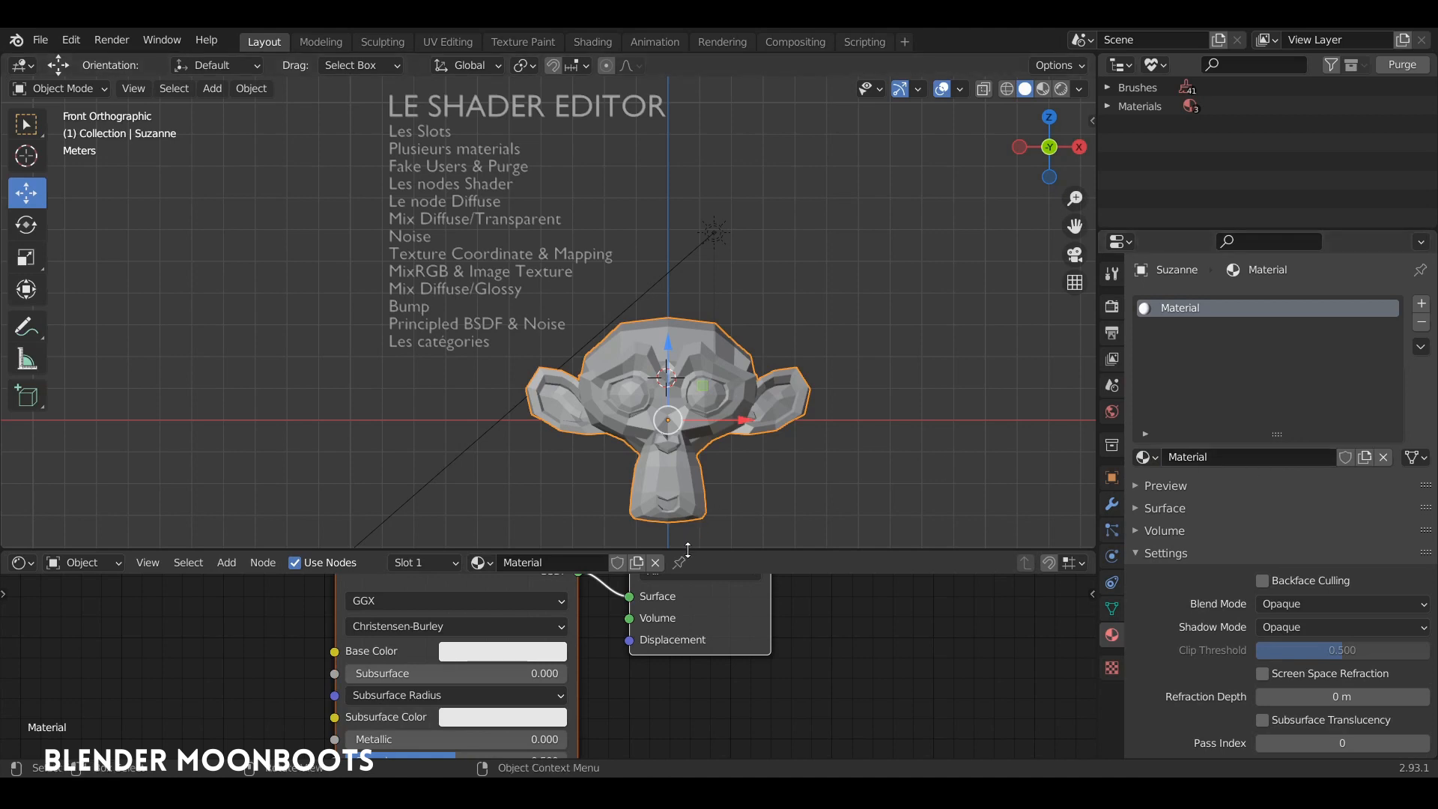
{"action": "left_click_drag", "start_coordinate": [695, 548], "coordinate": [694, 440]}
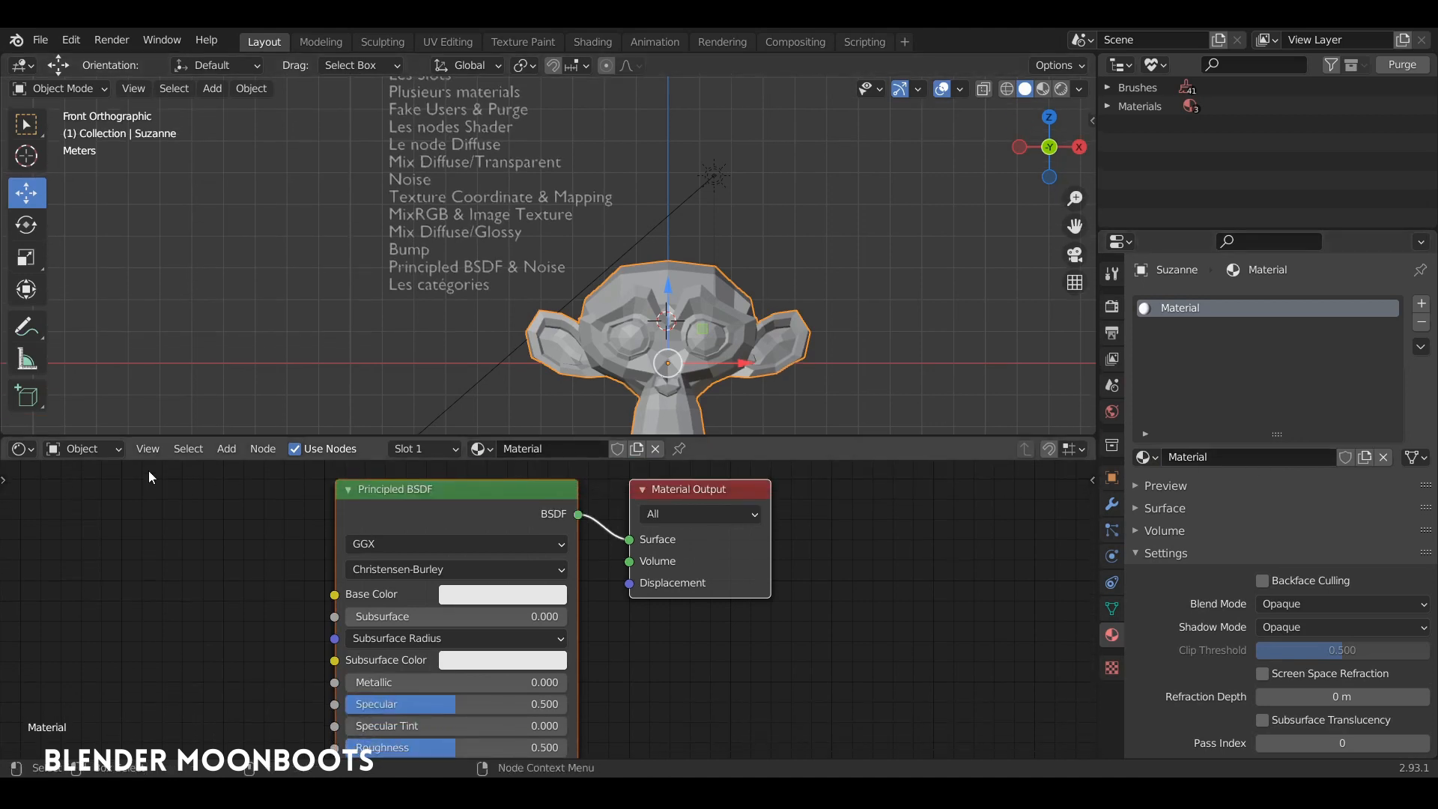
{"action": "left_click", "coordinate": [25, 456]}
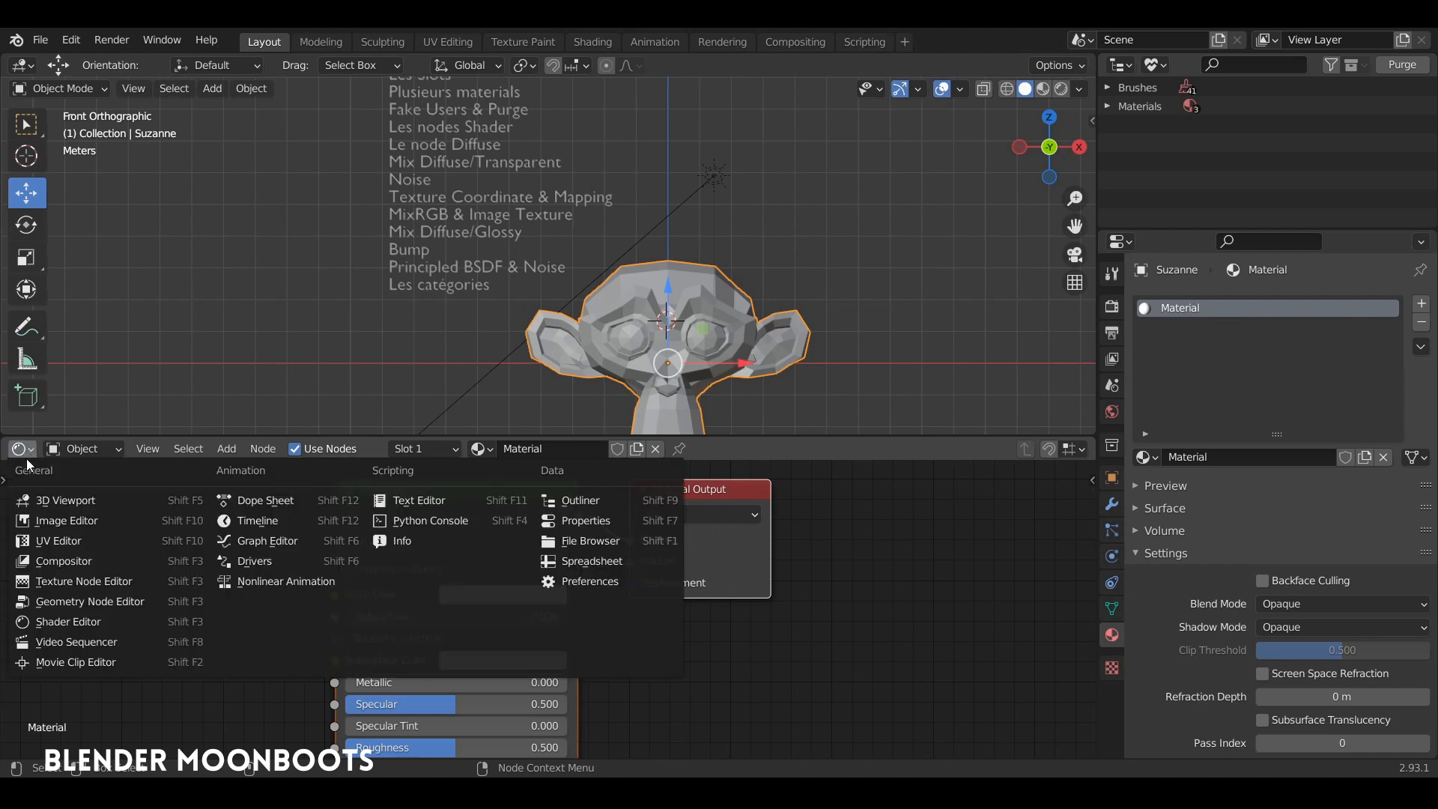
{"action": "left_click", "coordinate": [25, 453]}
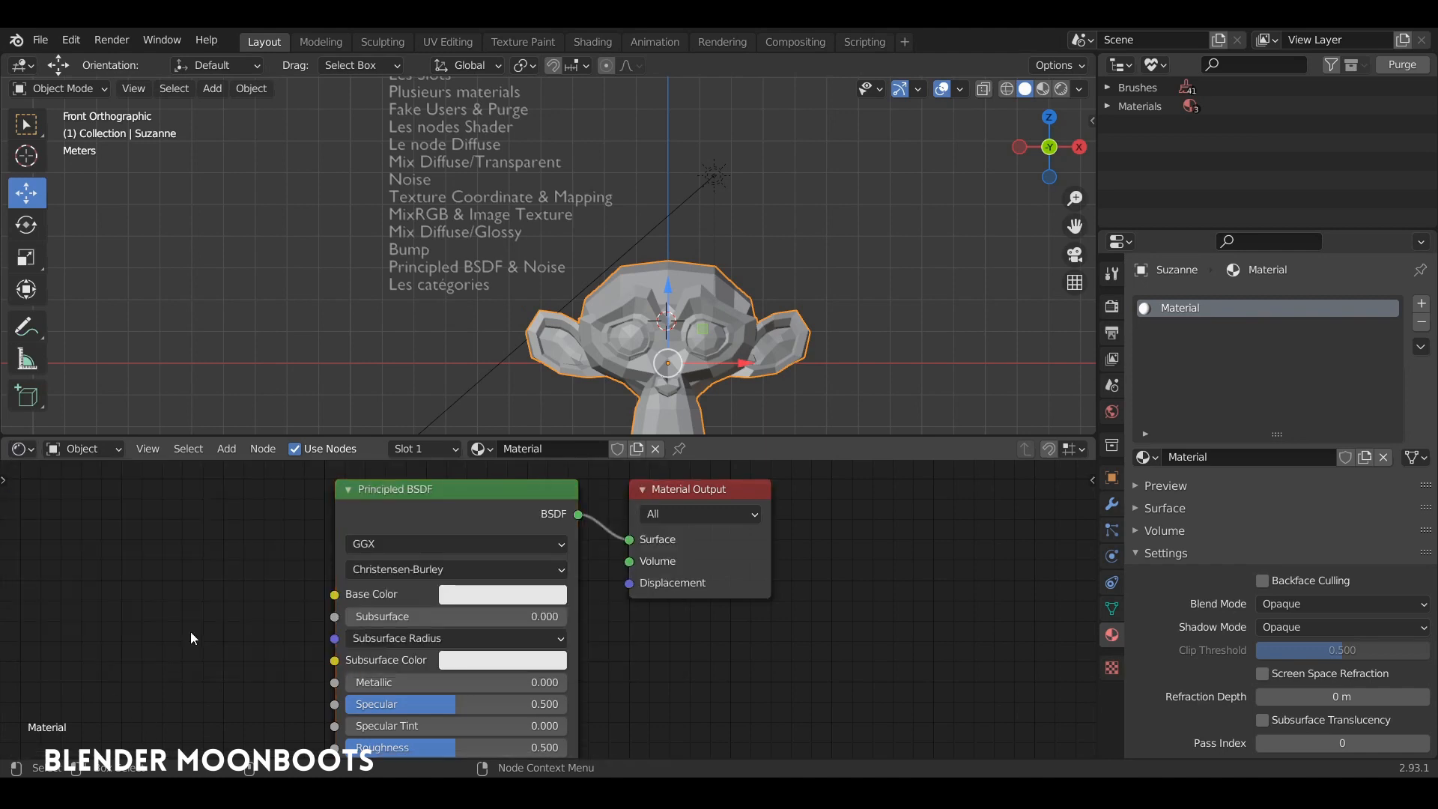
{"action": "key", "text": "shift+F3"}
{"action": "key", "text": "shift+F3"}
{"action": "key", "text": "shift+F3"}
{"action": "key", "text": "shift+F3"}
Spread the Principled BSDF and Material Output nodes apart and give the Shader Editor more height.
{"action": "middle_click_drag", "start_coordinate": [751, 632], "coordinate": [867, 642]}
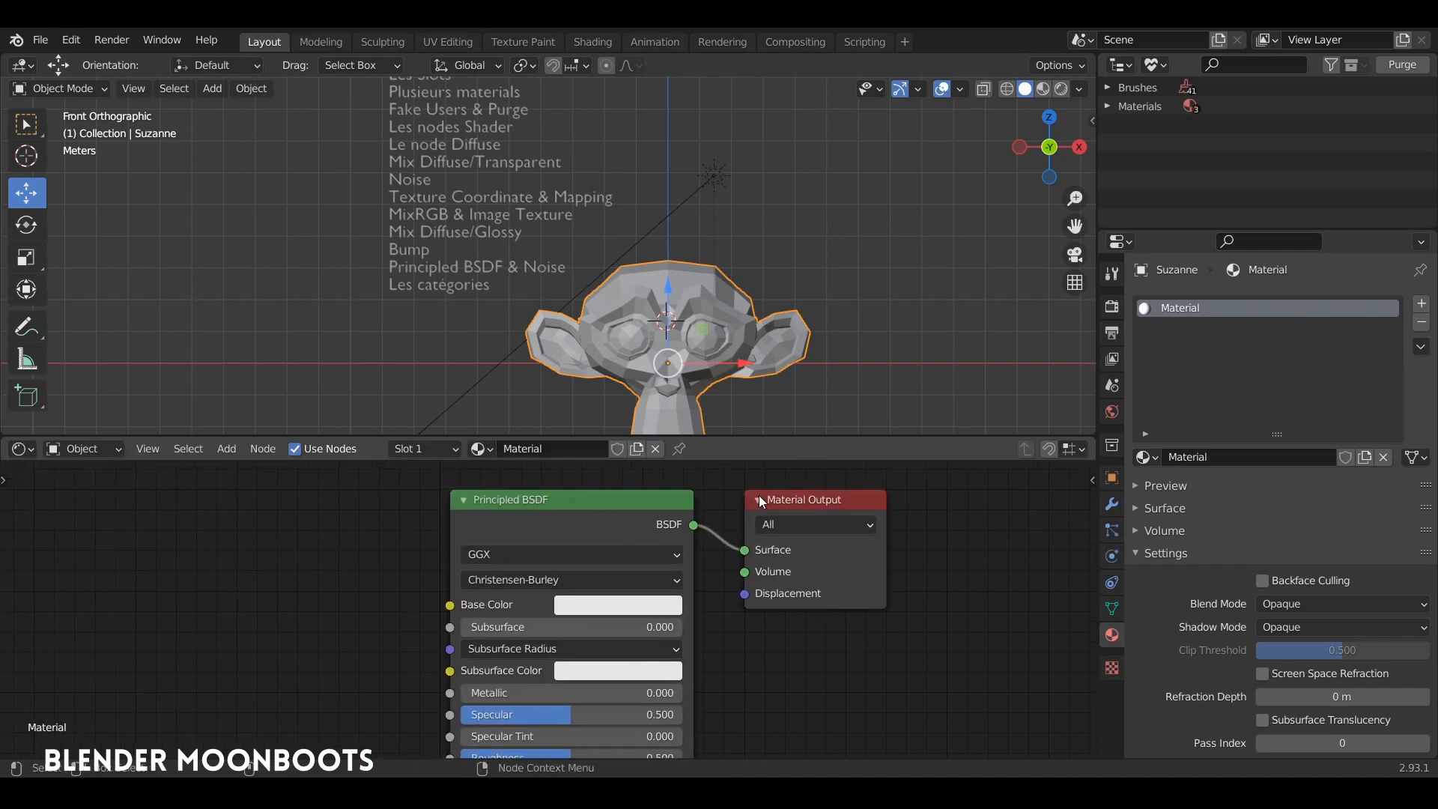
{"action": "left_click_drag", "start_coordinate": [799, 497], "coordinate": [865, 495]}
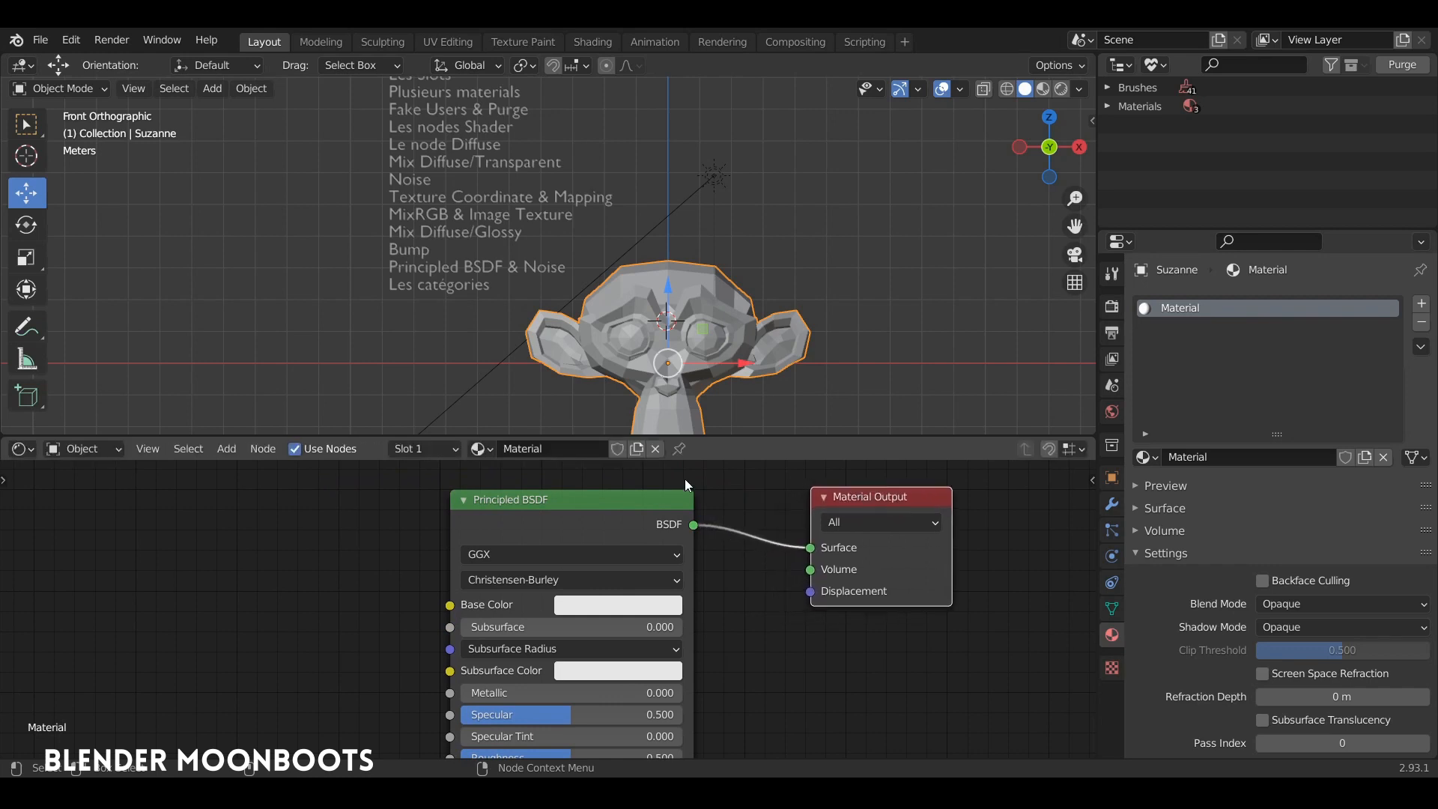
{"action": "left_click_drag", "start_coordinate": [634, 501], "coordinate": [543, 505]}
{"action": "left_click_drag", "start_coordinate": [869, 498], "coordinate": [958, 502]}
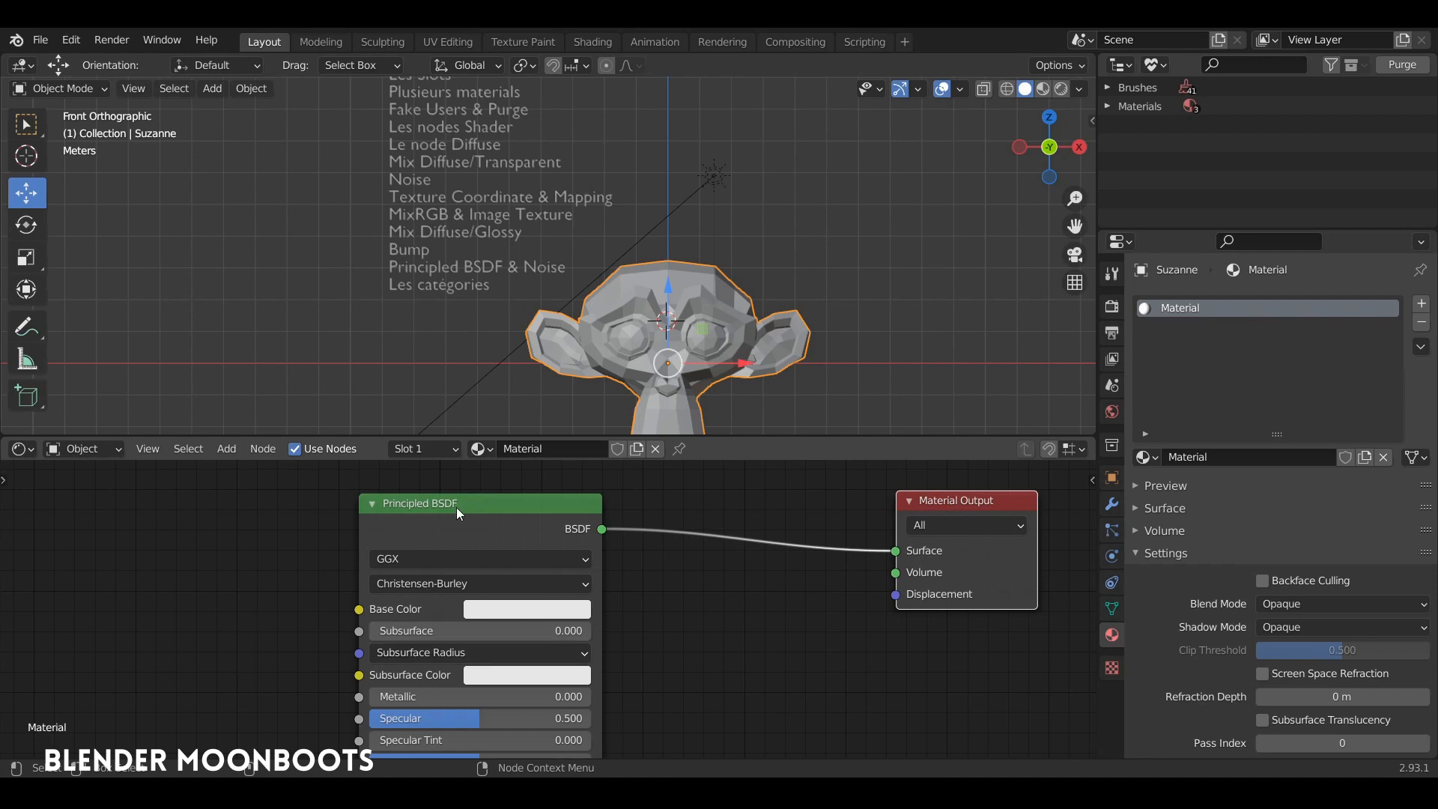
{"action": "left_click_drag", "start_coordinate": [456, 506], "coordinate": [484, 501]}
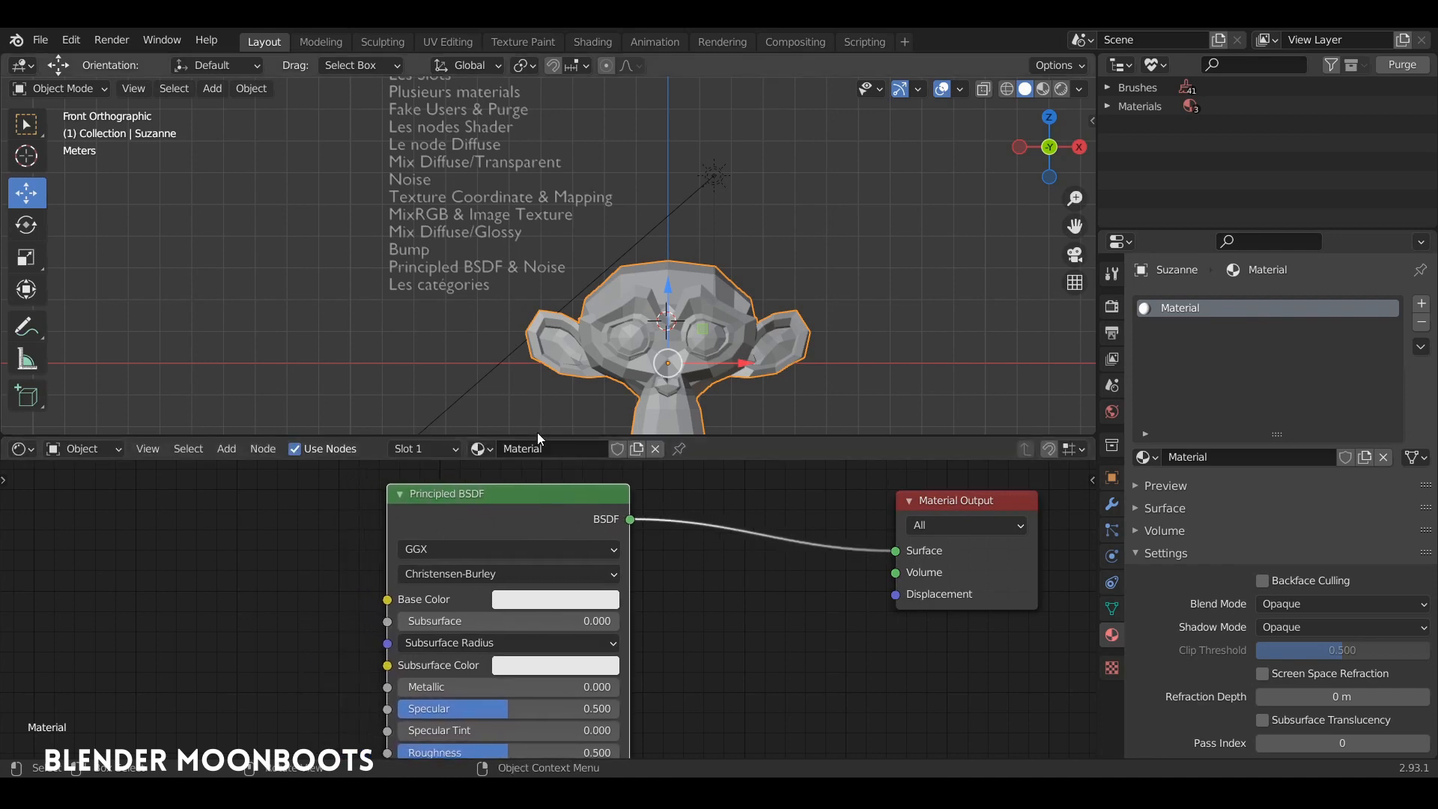
{"action": "left_click_drag", "start_coordinate": [540, 434], "coordinate": [542, 399]}
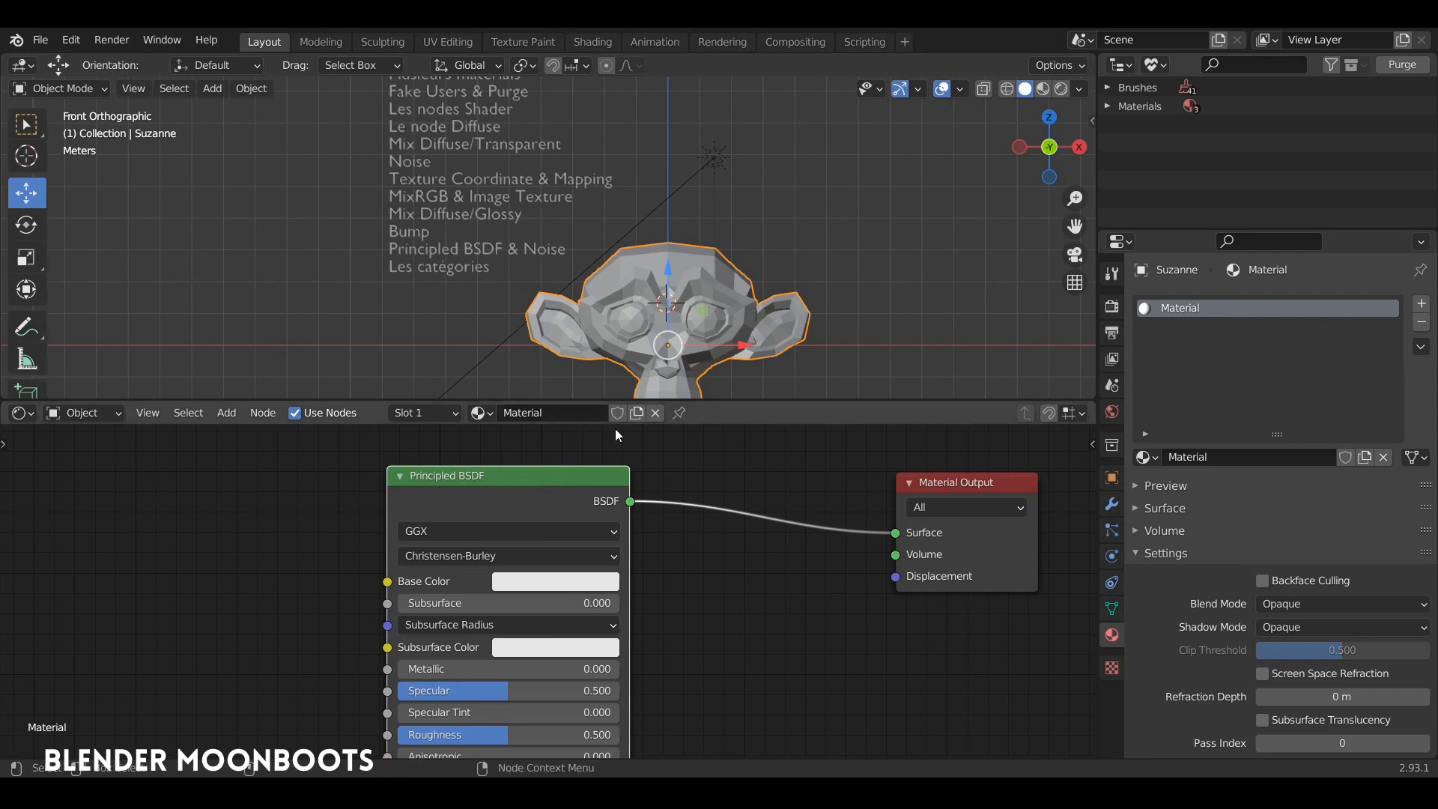
{"action": "middle_click_drag", "start_coordinate": [695, 468], "coordinate": [643, 459]}
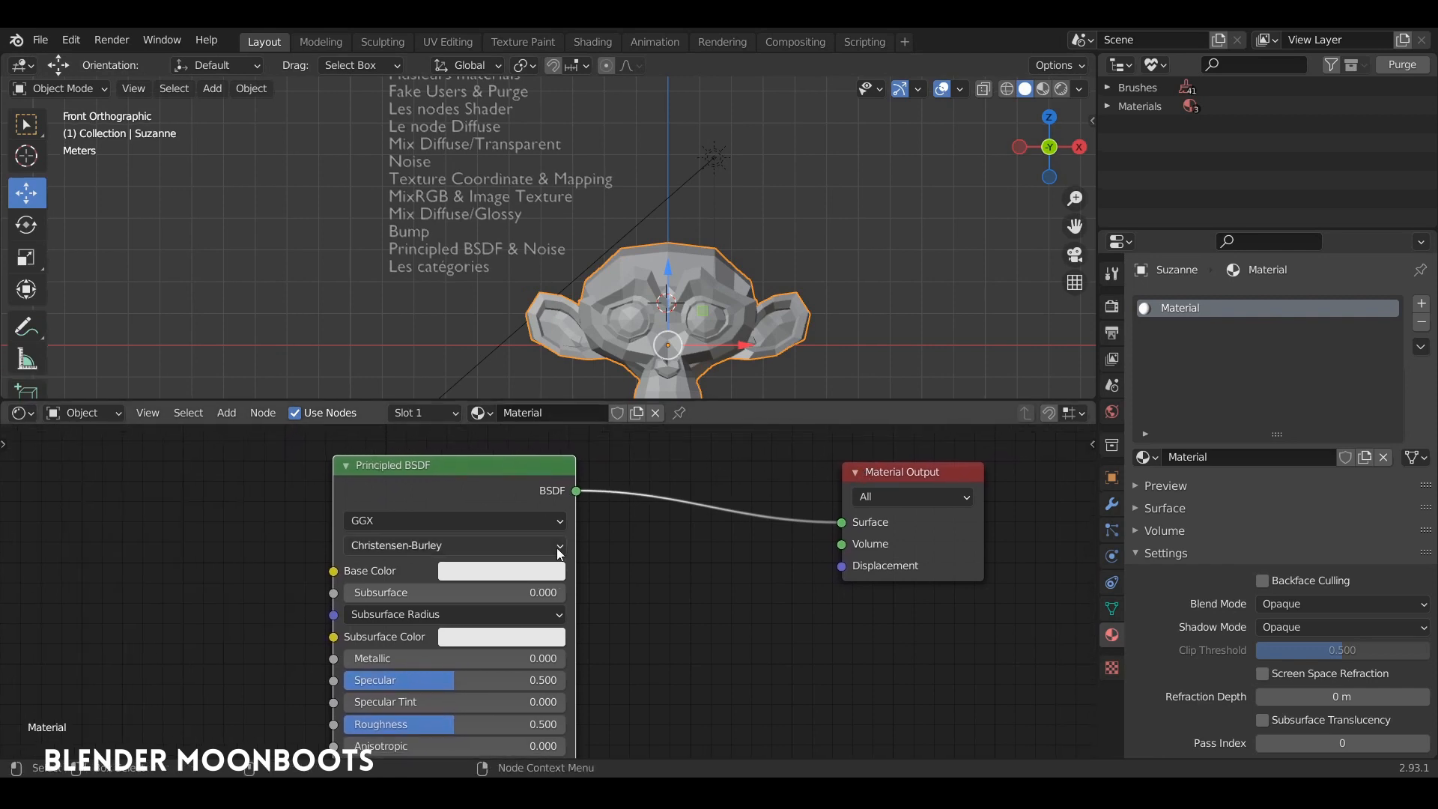
{"action": "mouse_move", "coordinate": [530, 472]}
{"action": "left_mouse_down"}
{"action": "mouse_move", "coordinate": [671, 479]}
{"action": "mouse_move", "coordinate": [492, 473]}
{"action": "mouse_move", "coordinate": [506, 471]}
{"action": "left_mouse_up"}
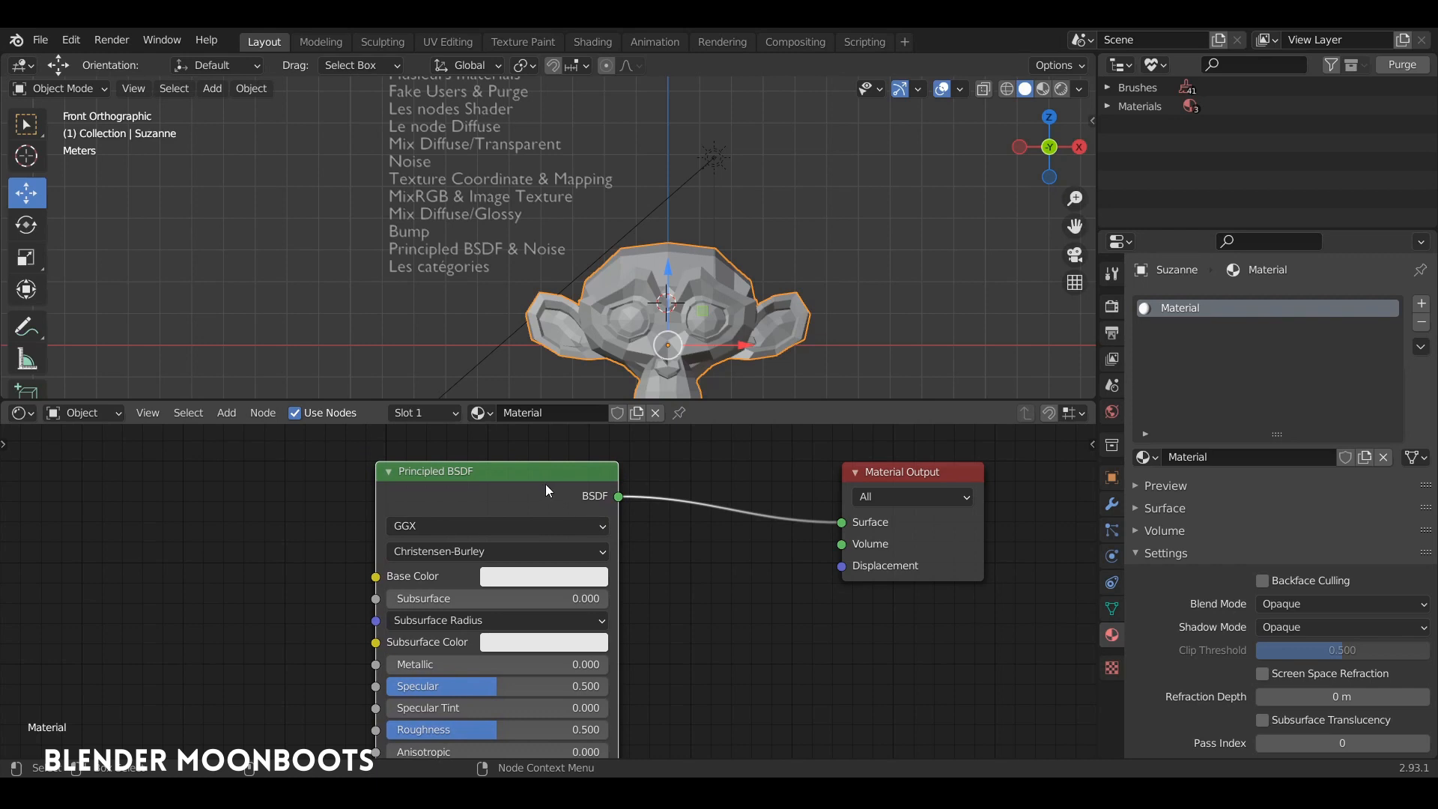
Set the Principled BSDF's Base Color to orange, hex E74100.
{"action": "middle_click_drag", "start_coordinate": [728, 327], "coordinate": [712, 241], "text": "shift"}
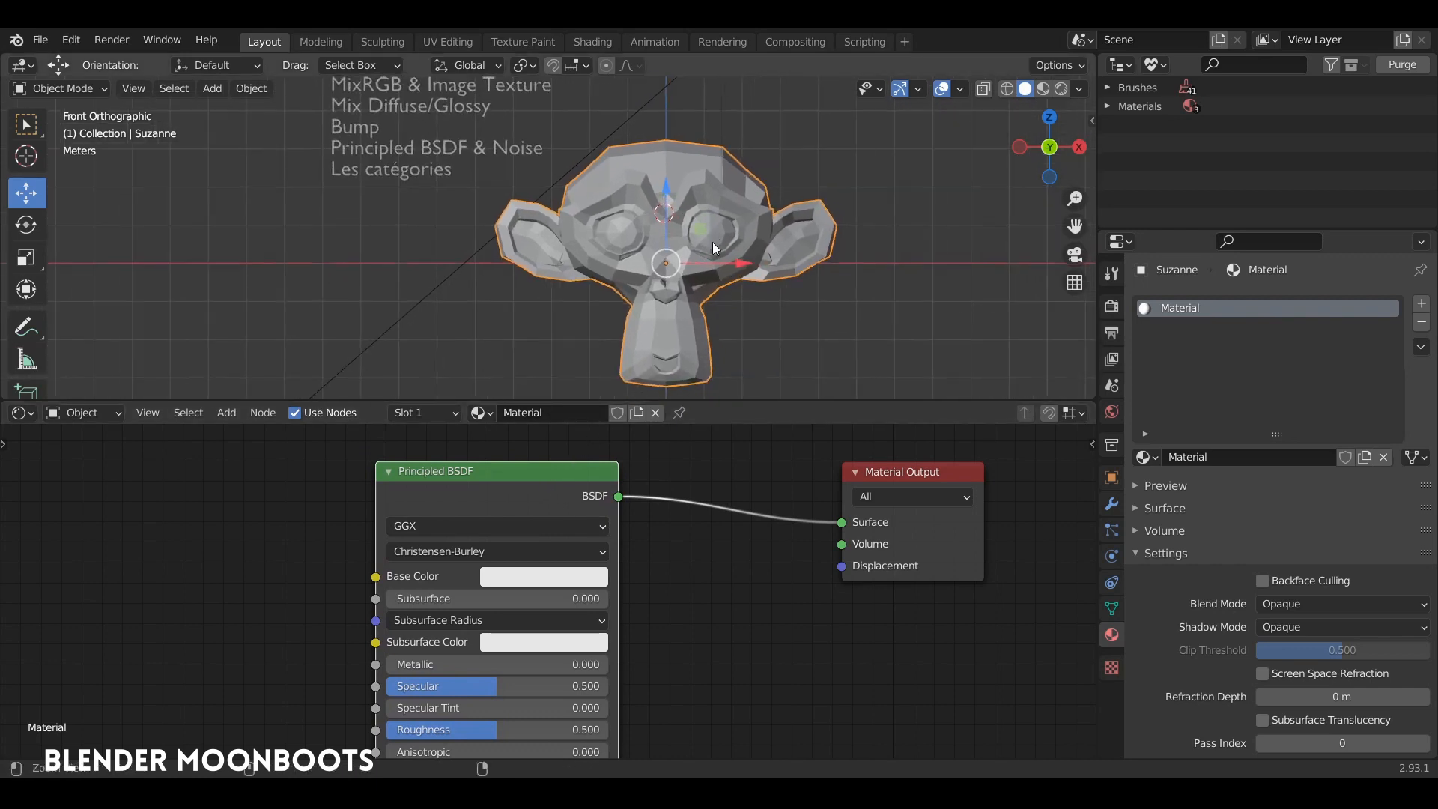
{"action": "left_click", "coordinate": [519, 580]}
{"action": "left_click_drag", "start_coordinate": [546, 421], "coordinate": [542, 436]}
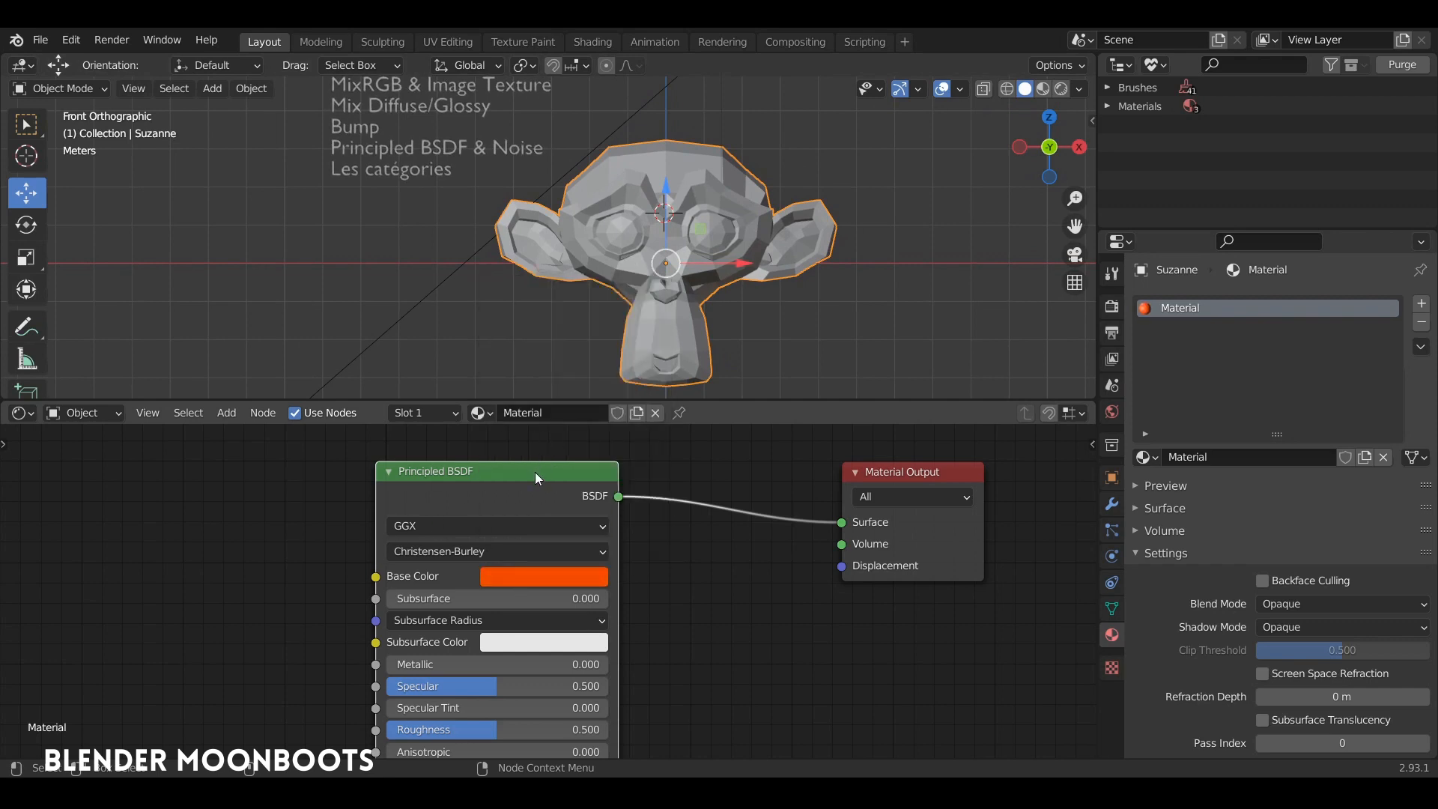
{"action": "left_click_drag", "start_coordinate": [535, 472], "coordinate": [545, 471]}
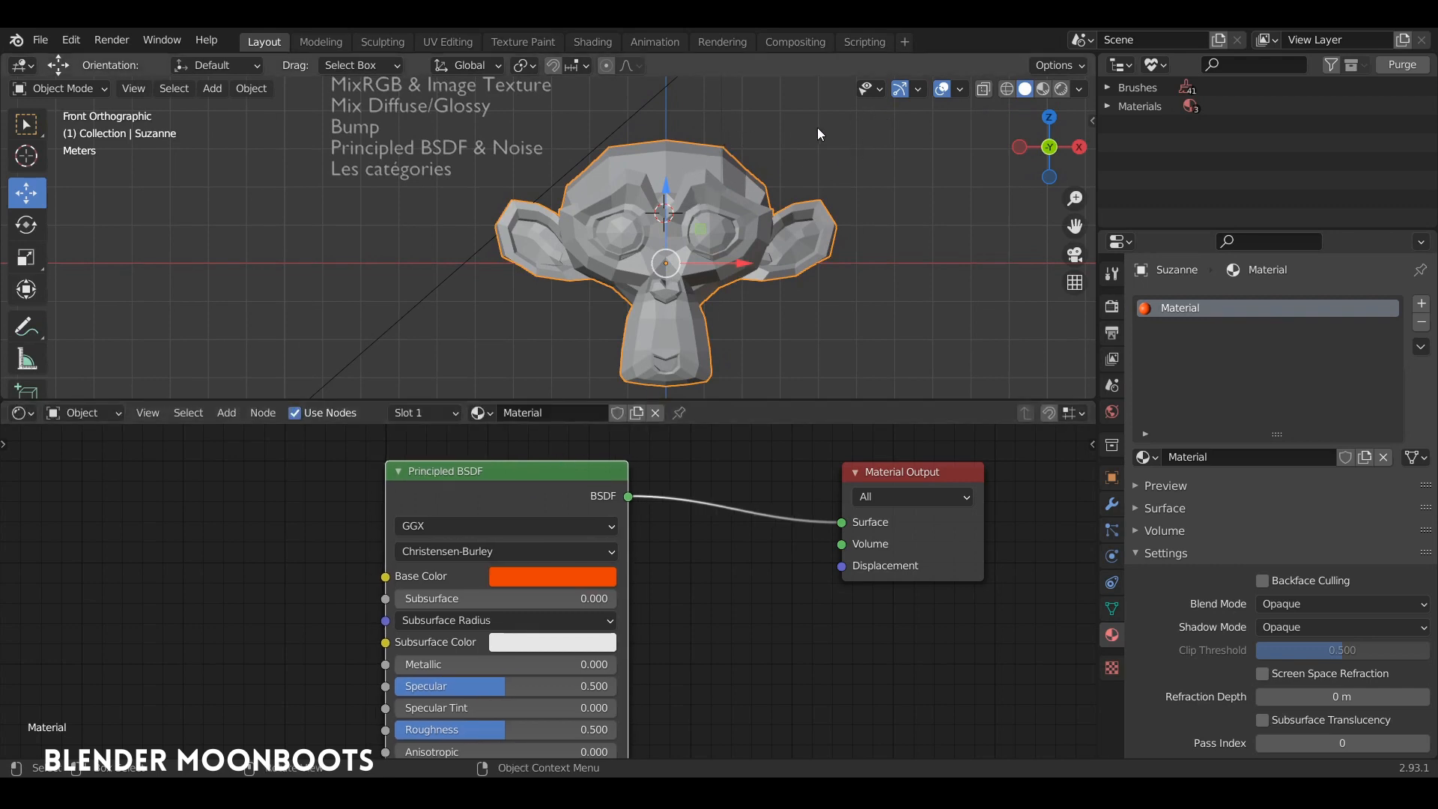
Compare the Wireframe, Solid, Material Preview and Rendered shading modes on the monkey head, leaving the viewport in Rendered.
{"action": "key", "text": "z"}
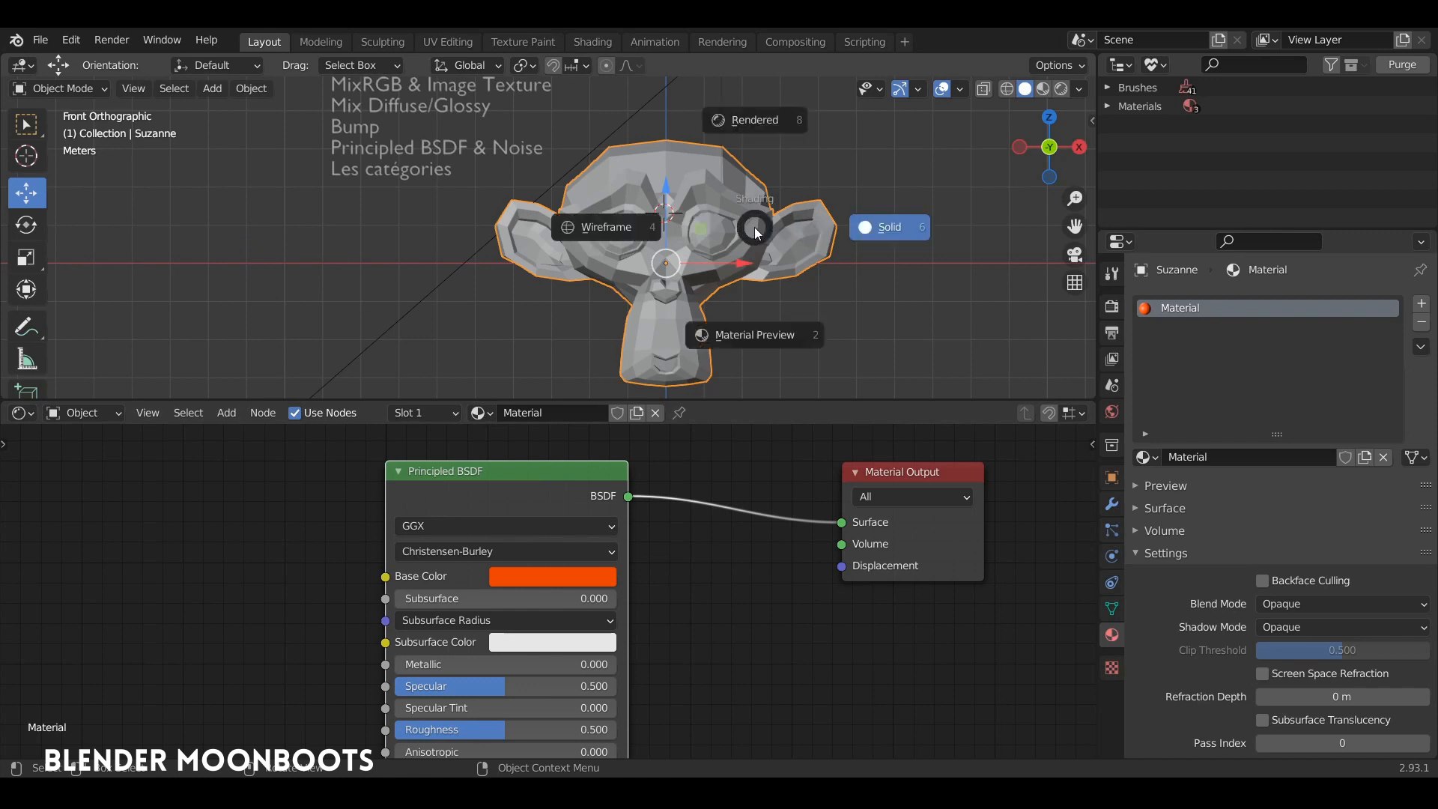
{"action": "left_click", "coordinate": [753, 120]}
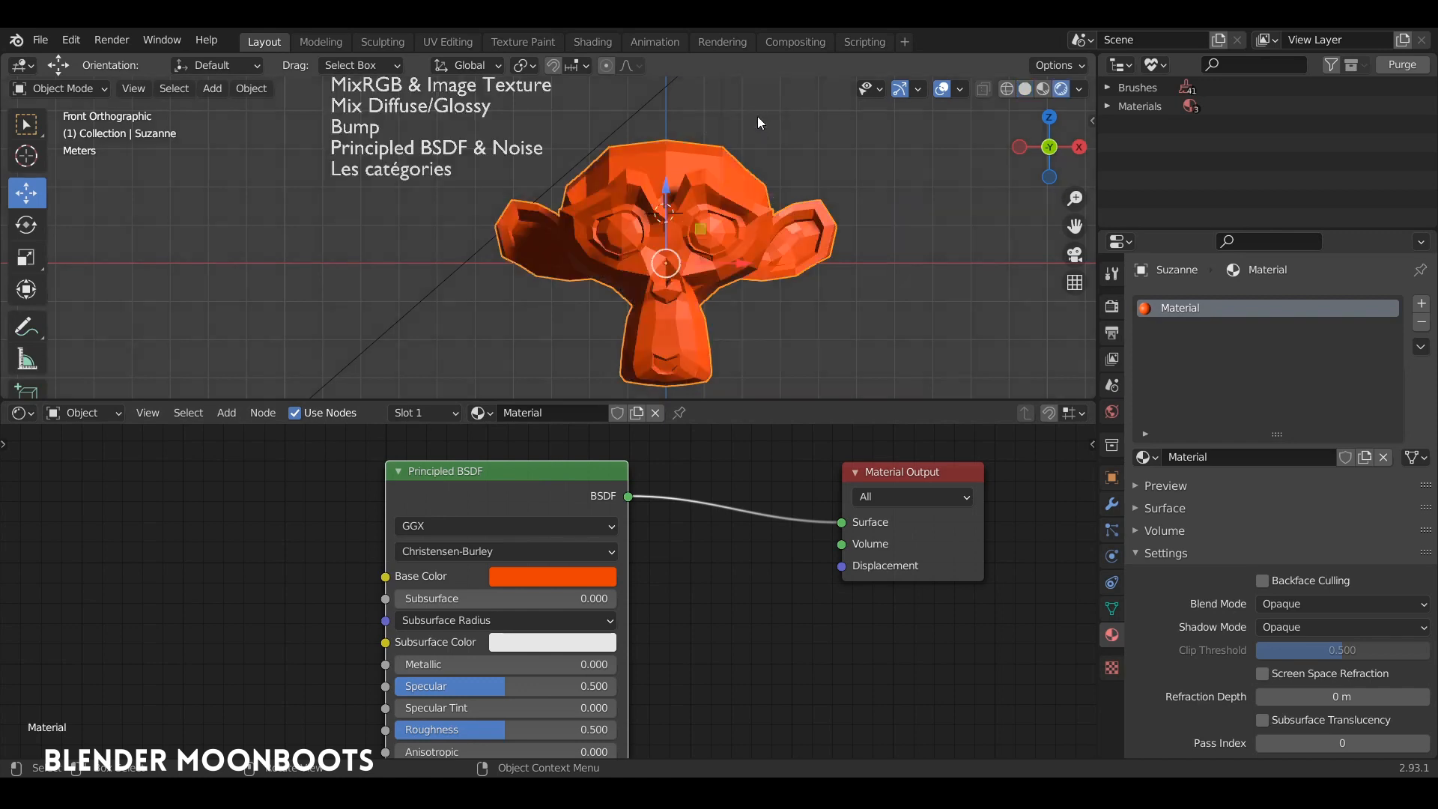
{"action": "left_click", "coordinate": [1007, 89]}
{"action": "left_click", "coordinate": [1024, 89]}
{"action": "left_click", "coordinate": [1044, 89]}
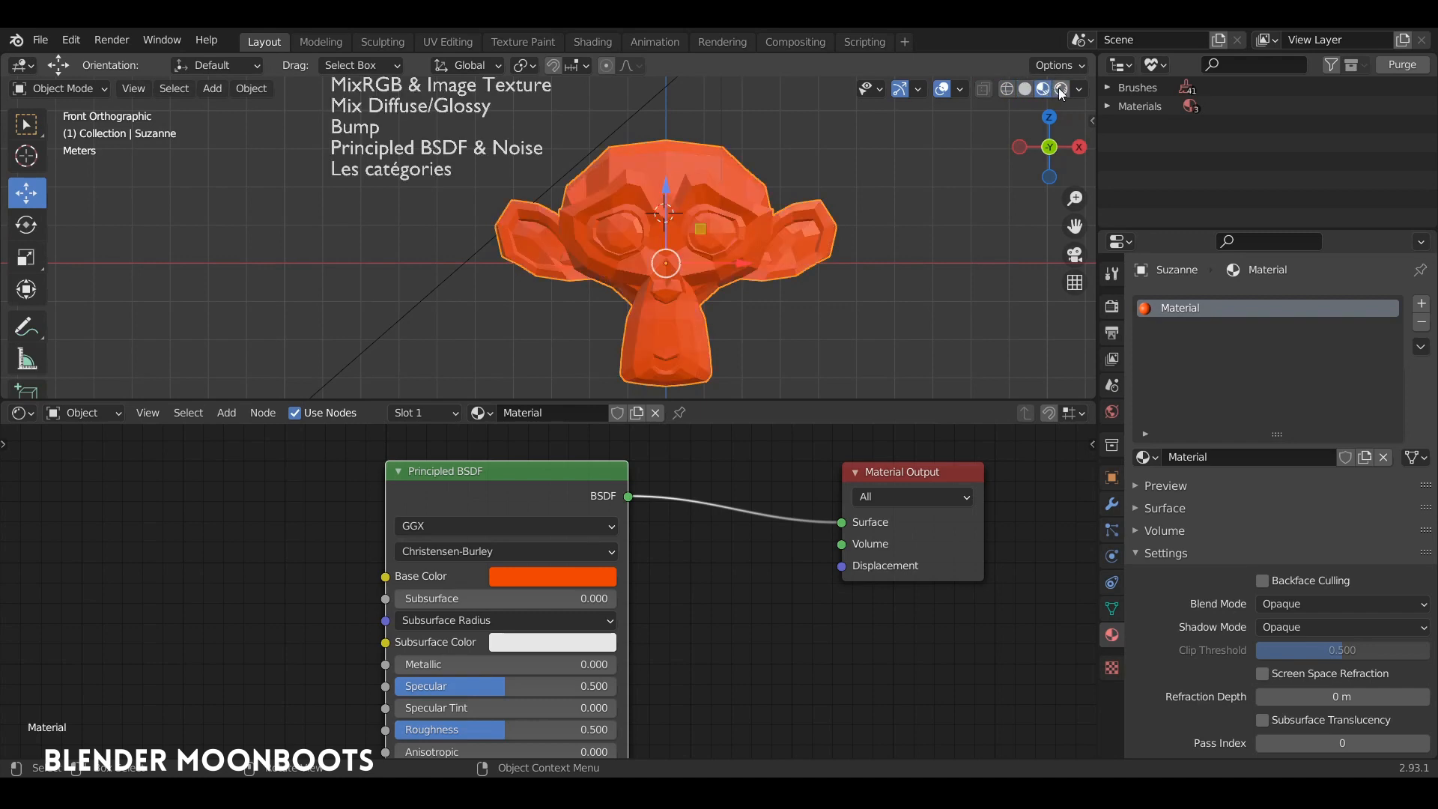
{"action": "left_click", "coordinate": [1061, 89]}
{"action": "left_click", "coordinate": [1043, 89]}
{"action": "left_click", "coordinate": [1060, 90]}
{"action": "left_click", "coordinate": [1040, 86]}
{"action": "left_click", "coordinate": [1061, 89]}
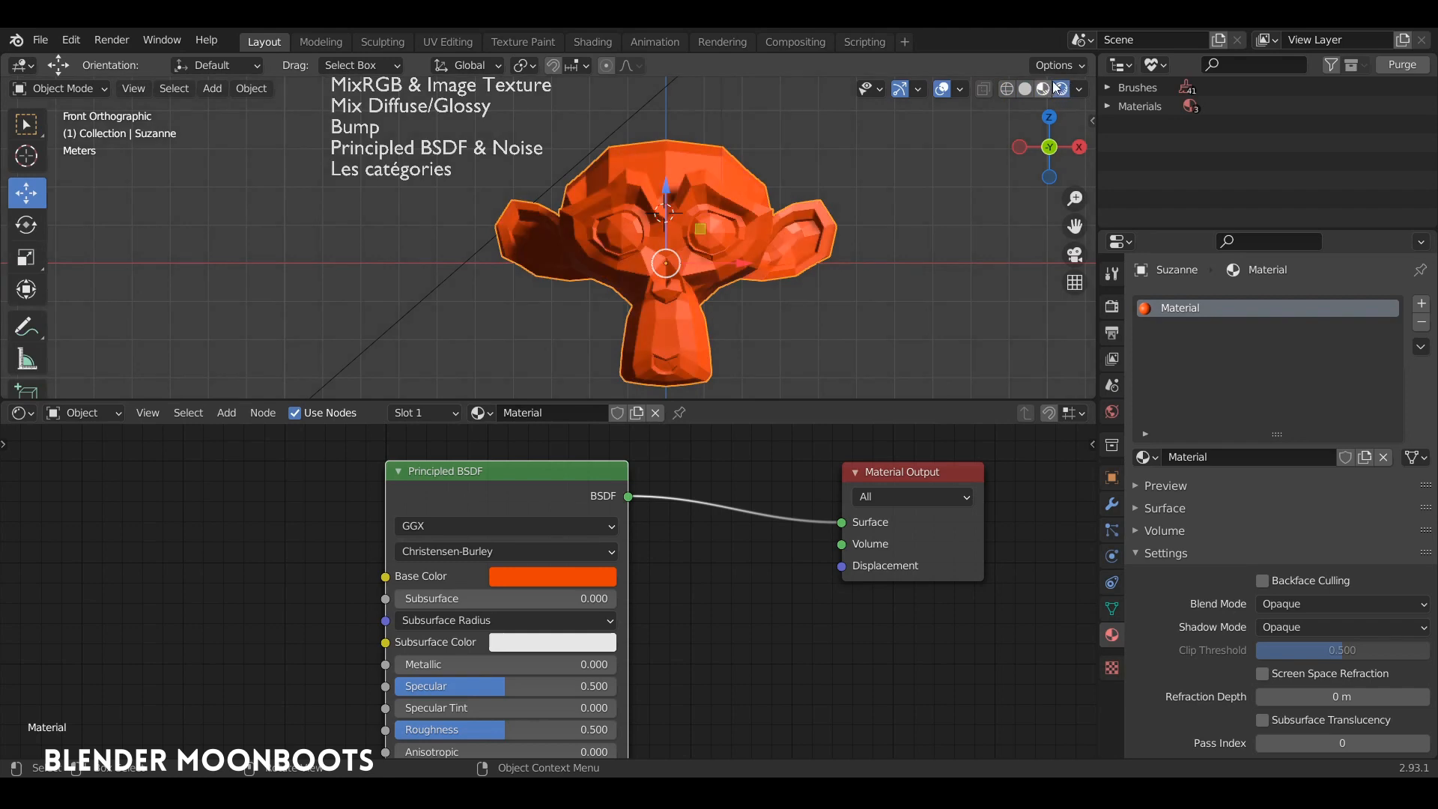
{"action": "middle_click_drag", "start_coordinate": [722, 214], "coordinate": [757, 236]}
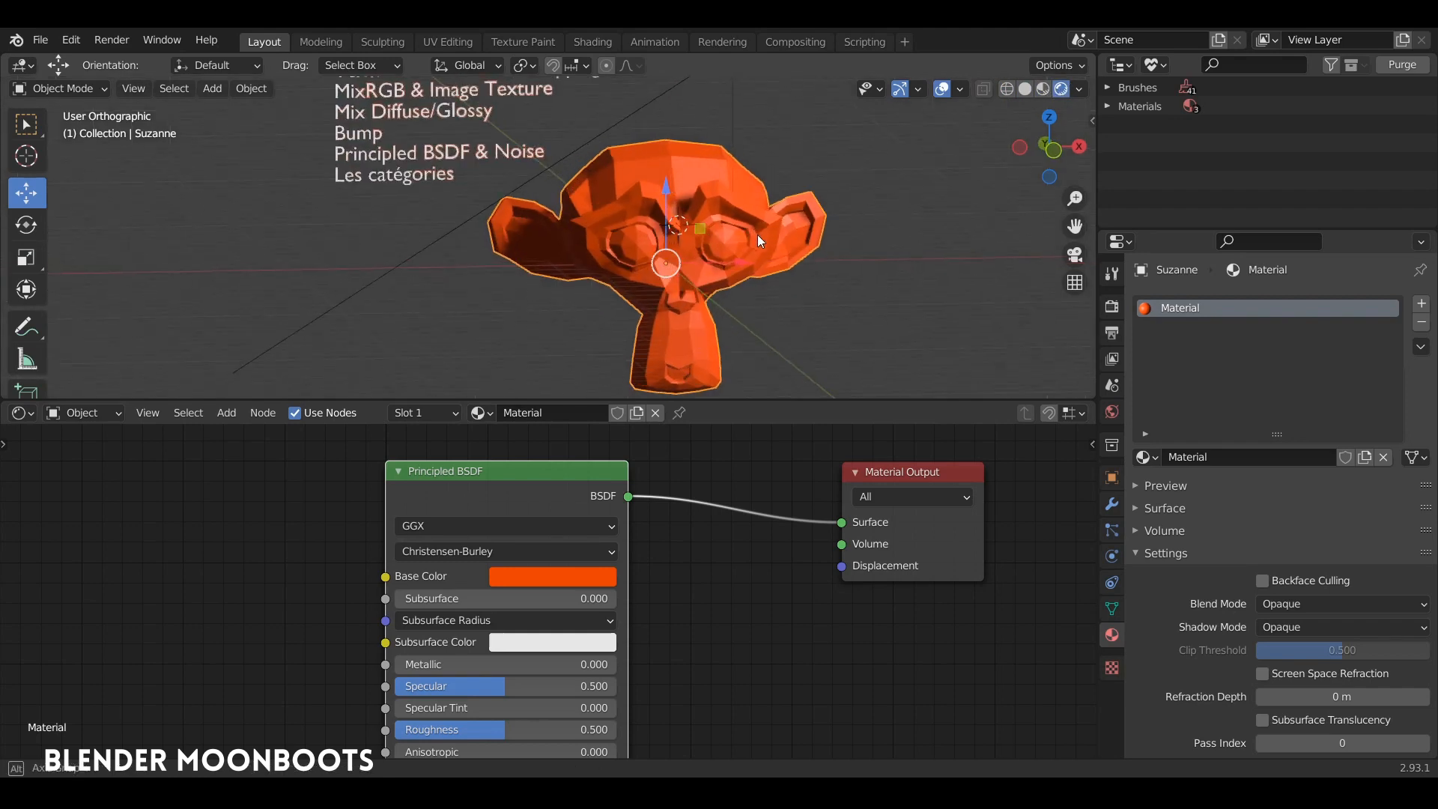
Enlarge the Shader Editor and compare the RGB, HSV and Hex modes of the Base Color picker.
{"action": "left_click_drag", "start_coordinate": [567, 400], "coordinate": [574, 352]}
{"action": "left_click_drag", "start_coordinate": [536, 448], "coordinate": [538, 414]}
{"action": "left_click", "coordinate": [539, 522]}
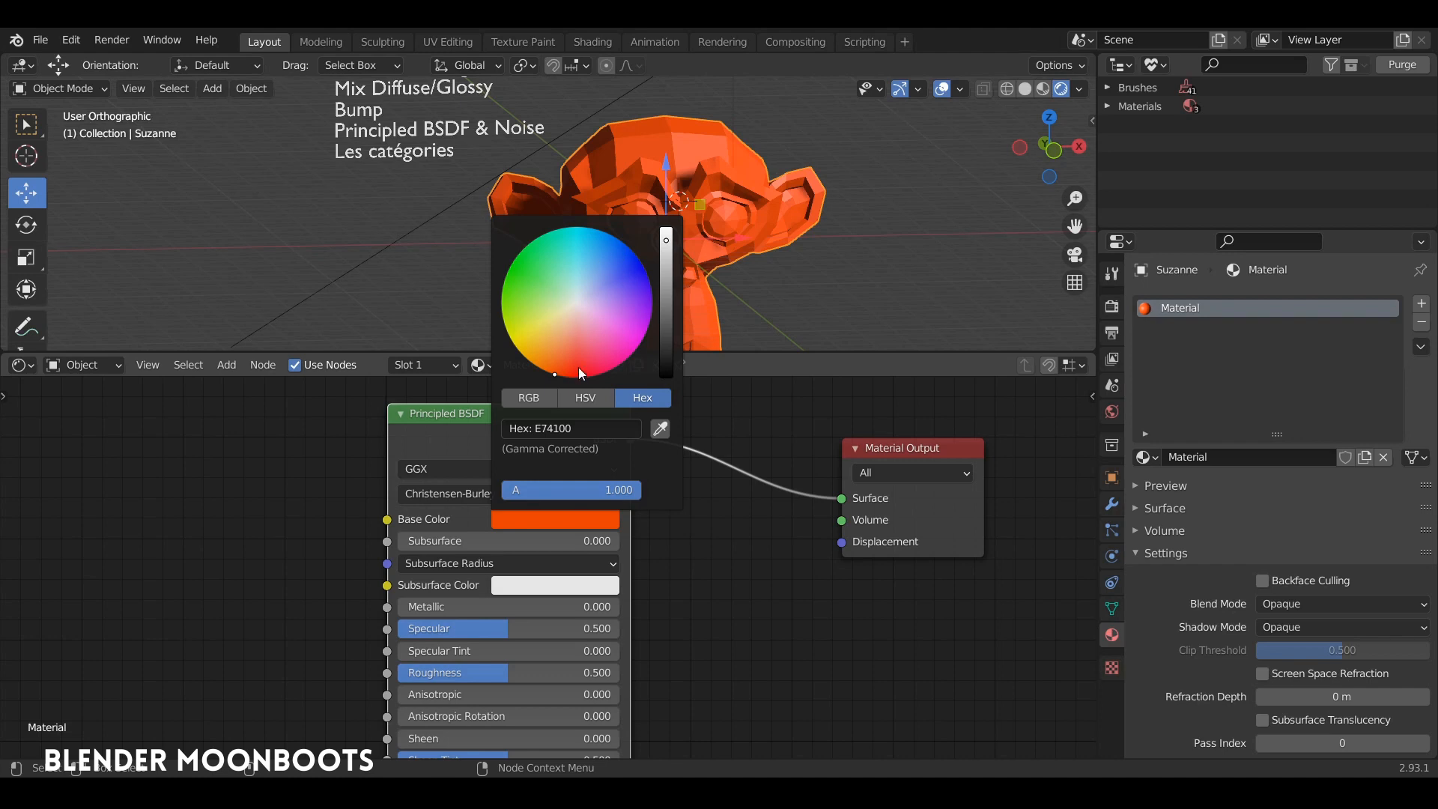
{"action": "left_click", "coordinate": [539, 396]}
{"action": "left_click", "coordinate": [585, 397]}
{"action": "left_click", "coordinate": [631, 397]}
{"action": "left_click", "coordinate": [532, 397]}
{"action": "left_click", "coordinate": [573, 399]}
{"action": "left_click", "coordinate": [638, 398]}
{"action": "left_click", "coordinate": [541, 396]}
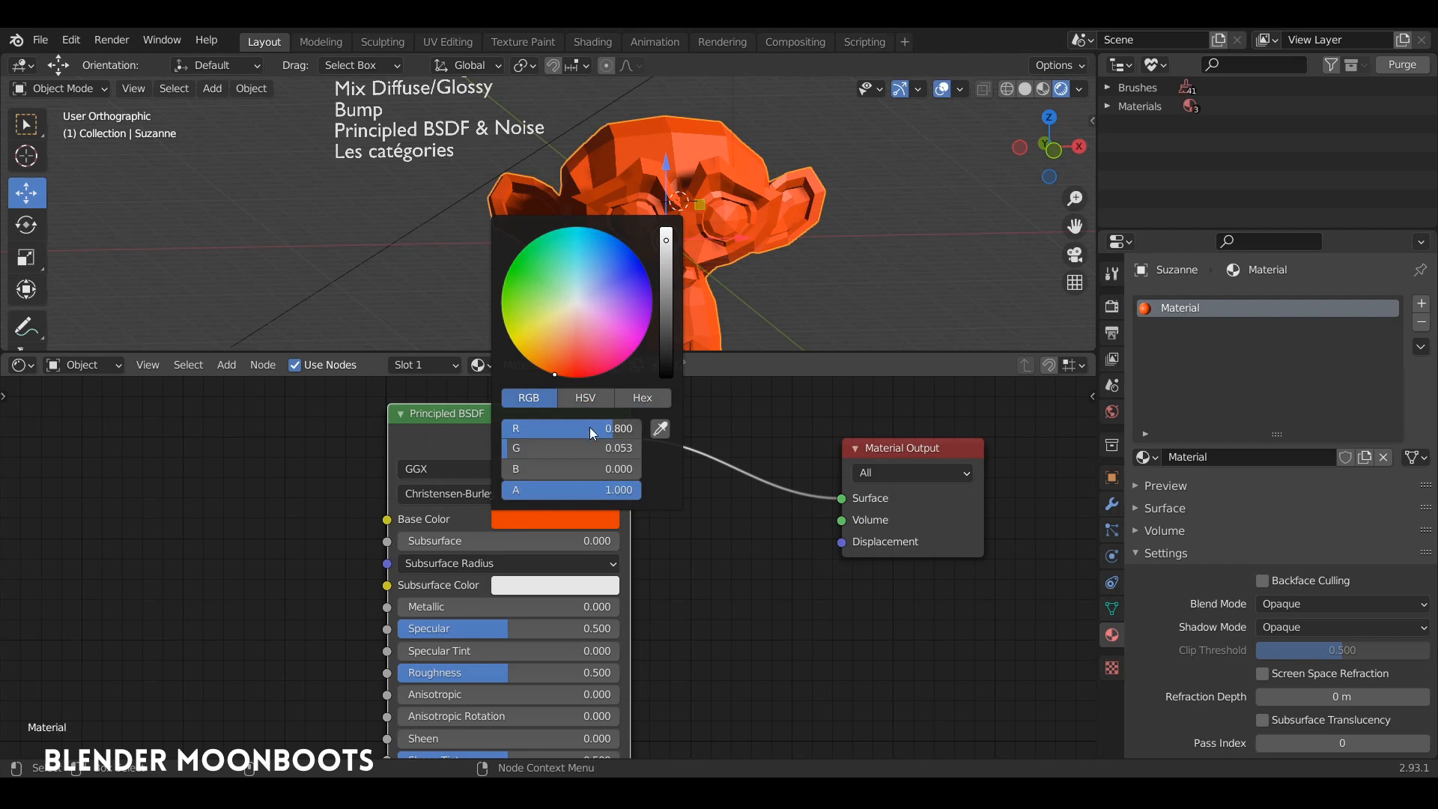
Adjust the Base Color through its RGB and HSV values and the color wheel to a darker orange, hex D54000.
{"action": "left_click_drag", "start_coordinate": [590, 427], "coordinate": [634, 486]}
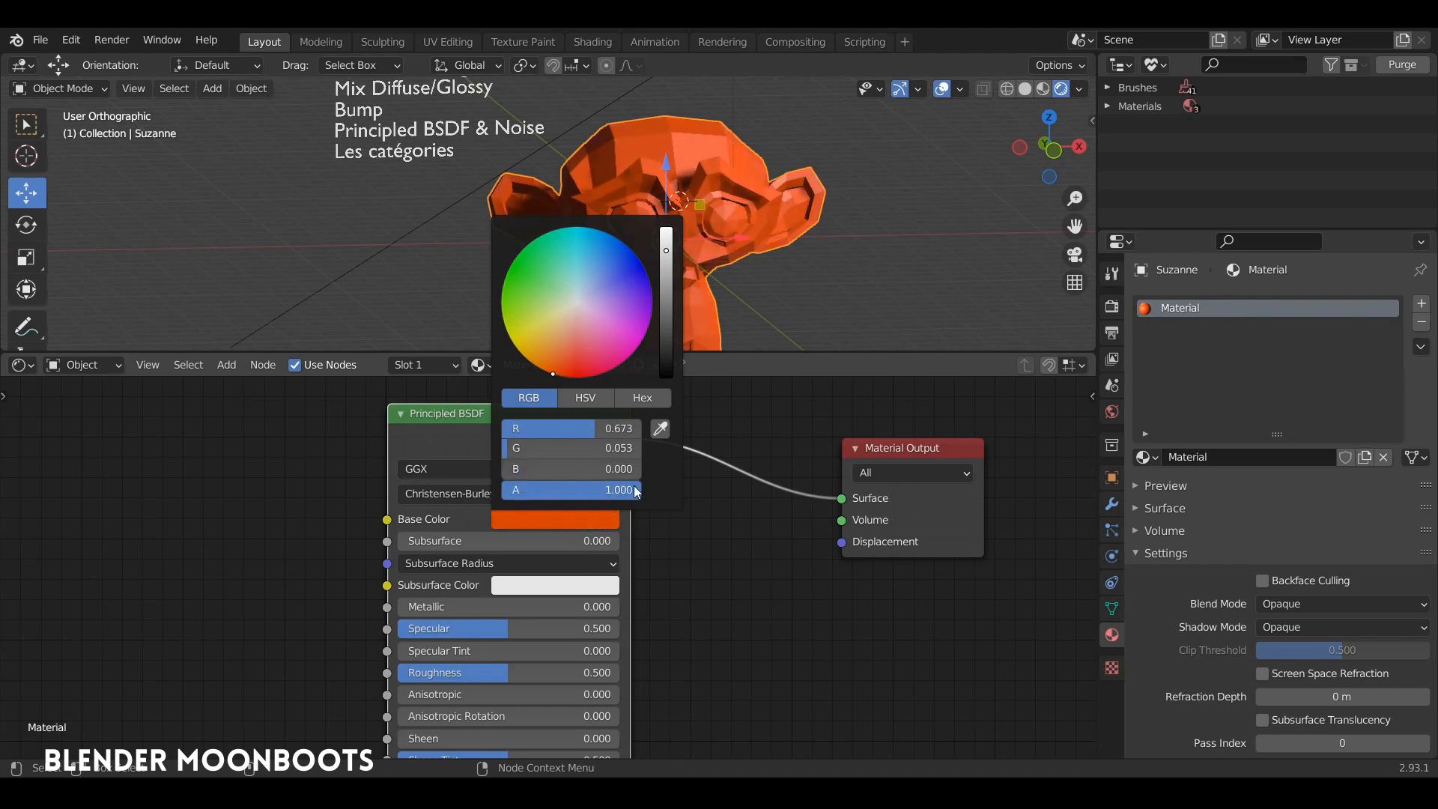
{"action": "left_click", "coordinate": [584, 402]}
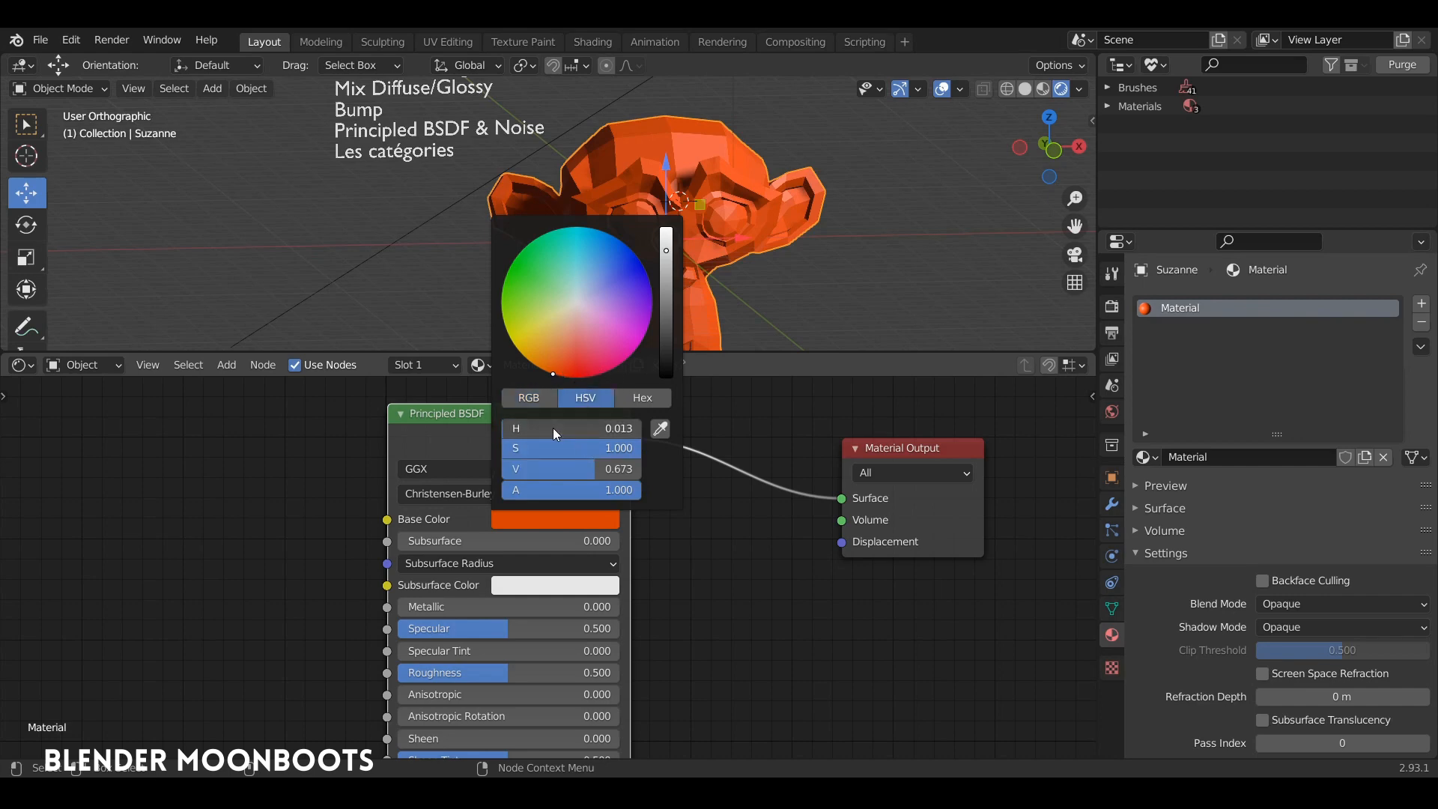
{"action": "left_click_drag", "start_coordinate": [553, 429], "coordinate": [572, 469]}
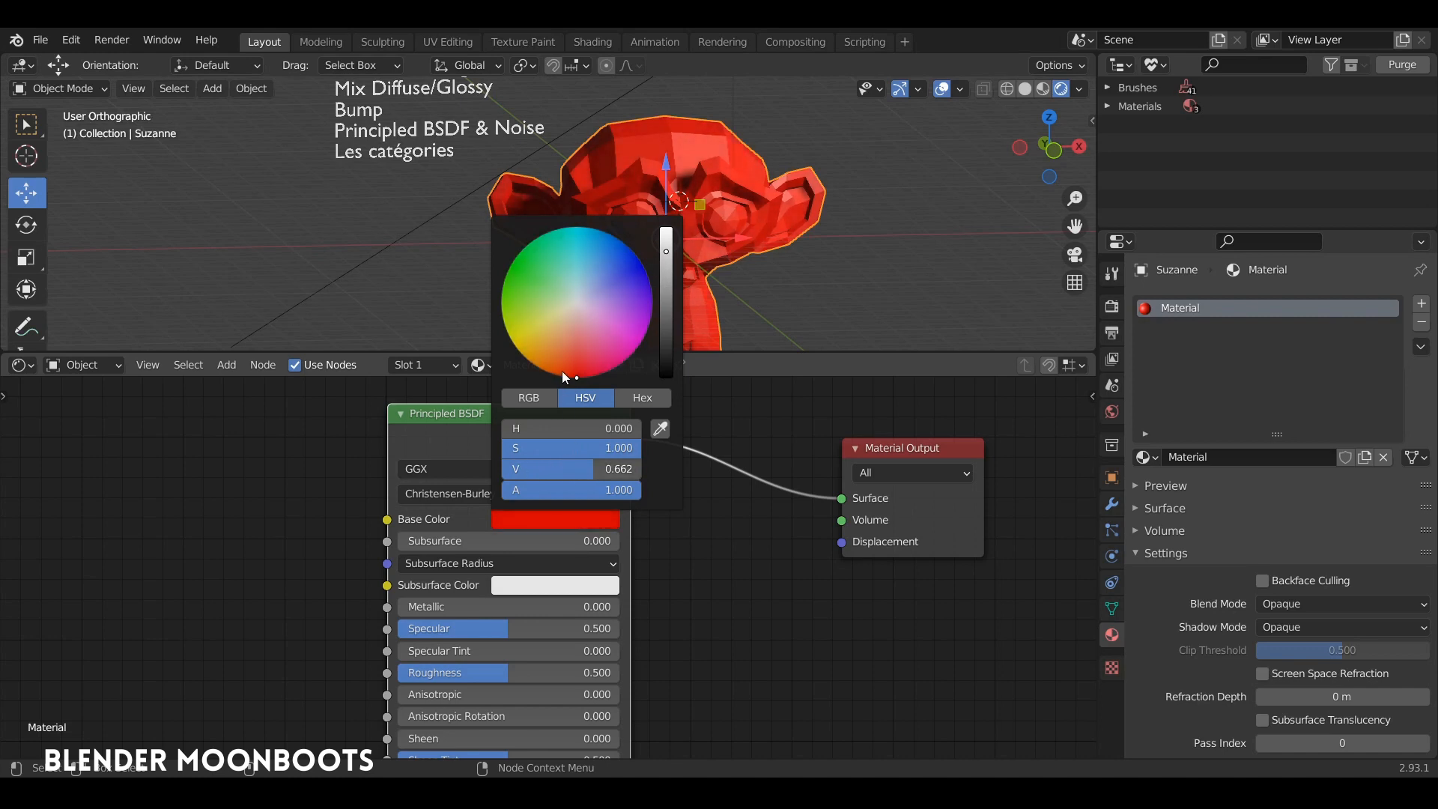
{"action": "left_click_drag", "start_coordinate": [564, 377], "coordinate": [553, 374]}
{"action": "left_click", "coordinate": [645, 402]}
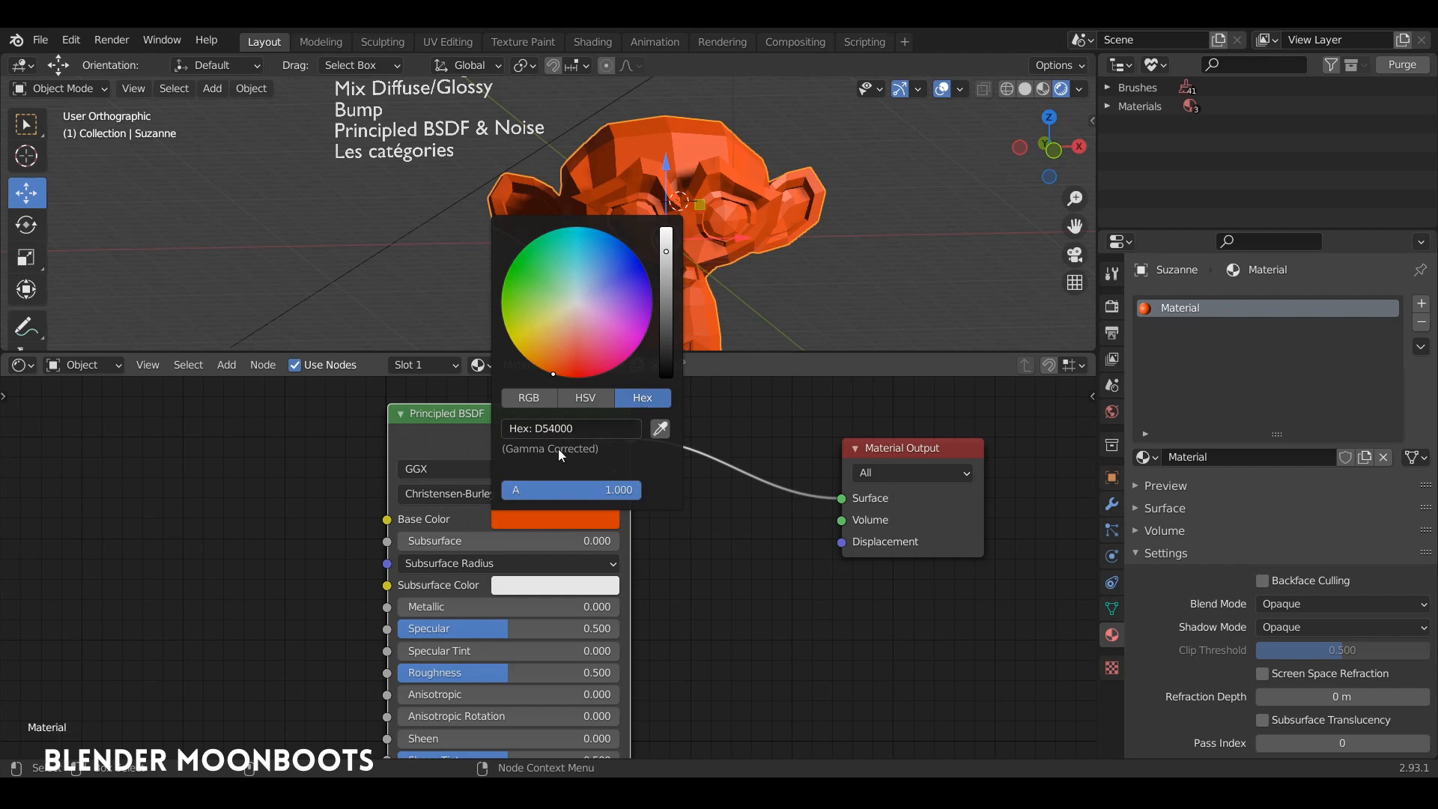
{"action": "left_click_drag", "start_coordinate": [456, 413], "coordinate": [470, 417]}
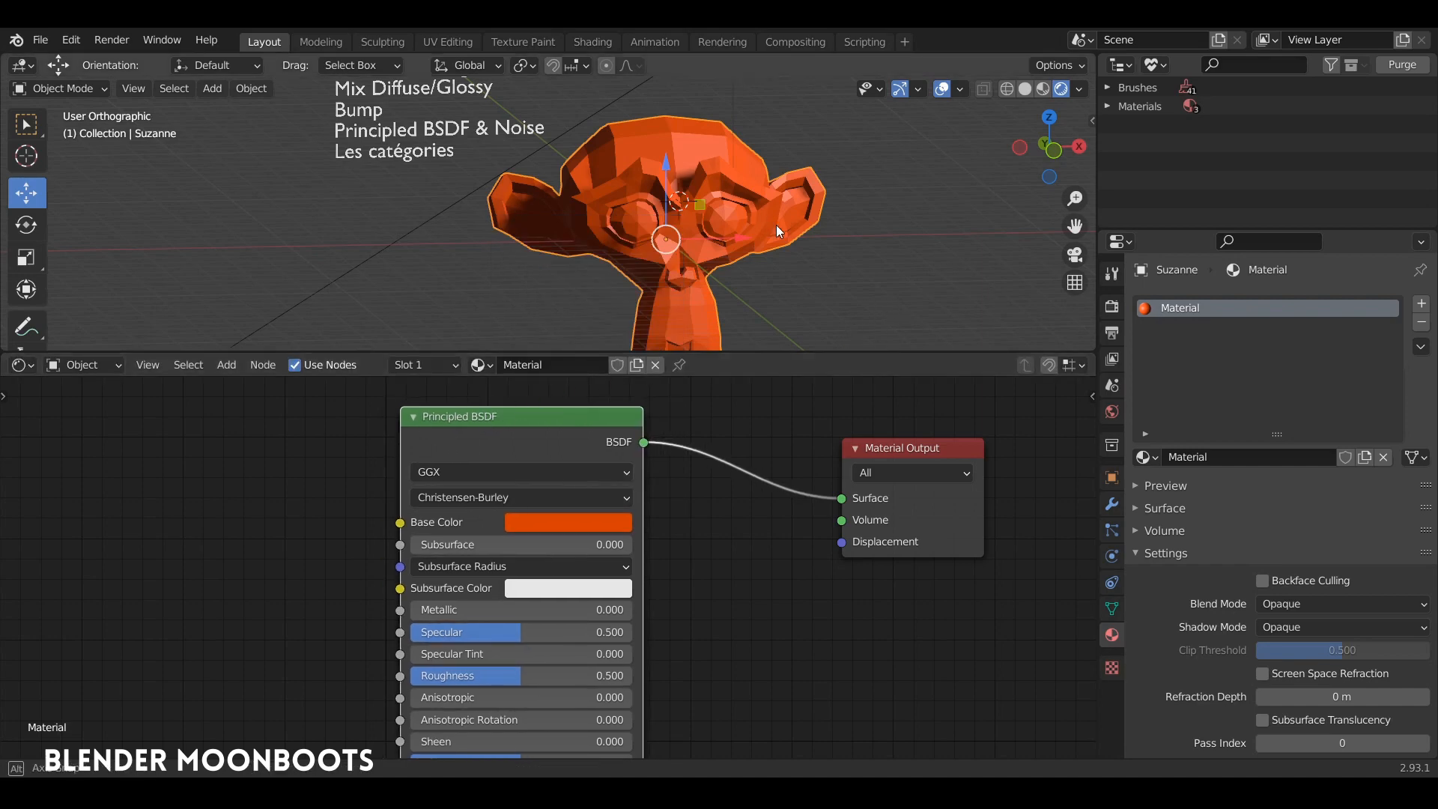
Add a second material slot with a new material and set its Base Color to blue.
{"action": "middle_click_drag", "start_coordinate": [776, 225], "coordinate": [779, 239]}
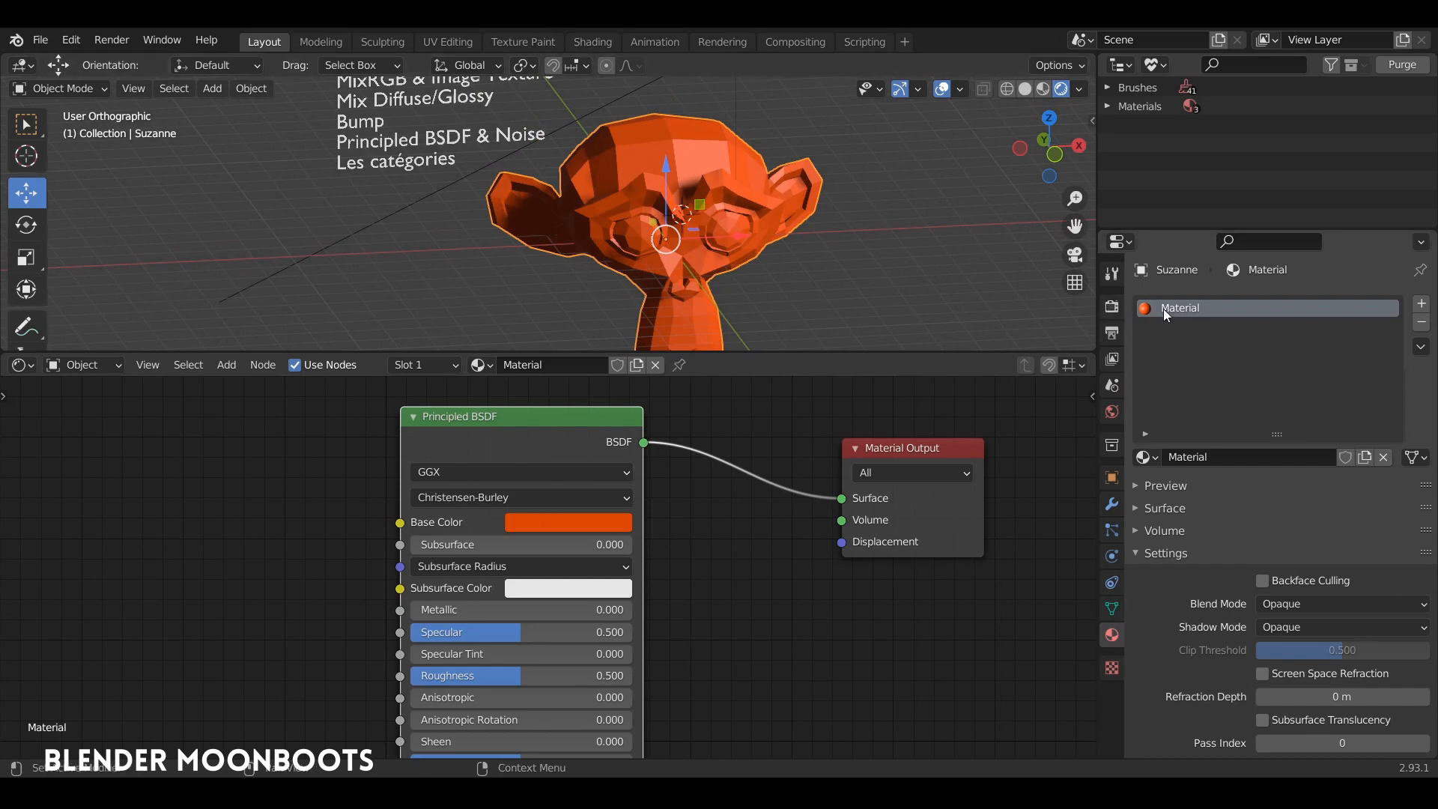
{"action": "left_click", "coordinate": [1422, 304]}
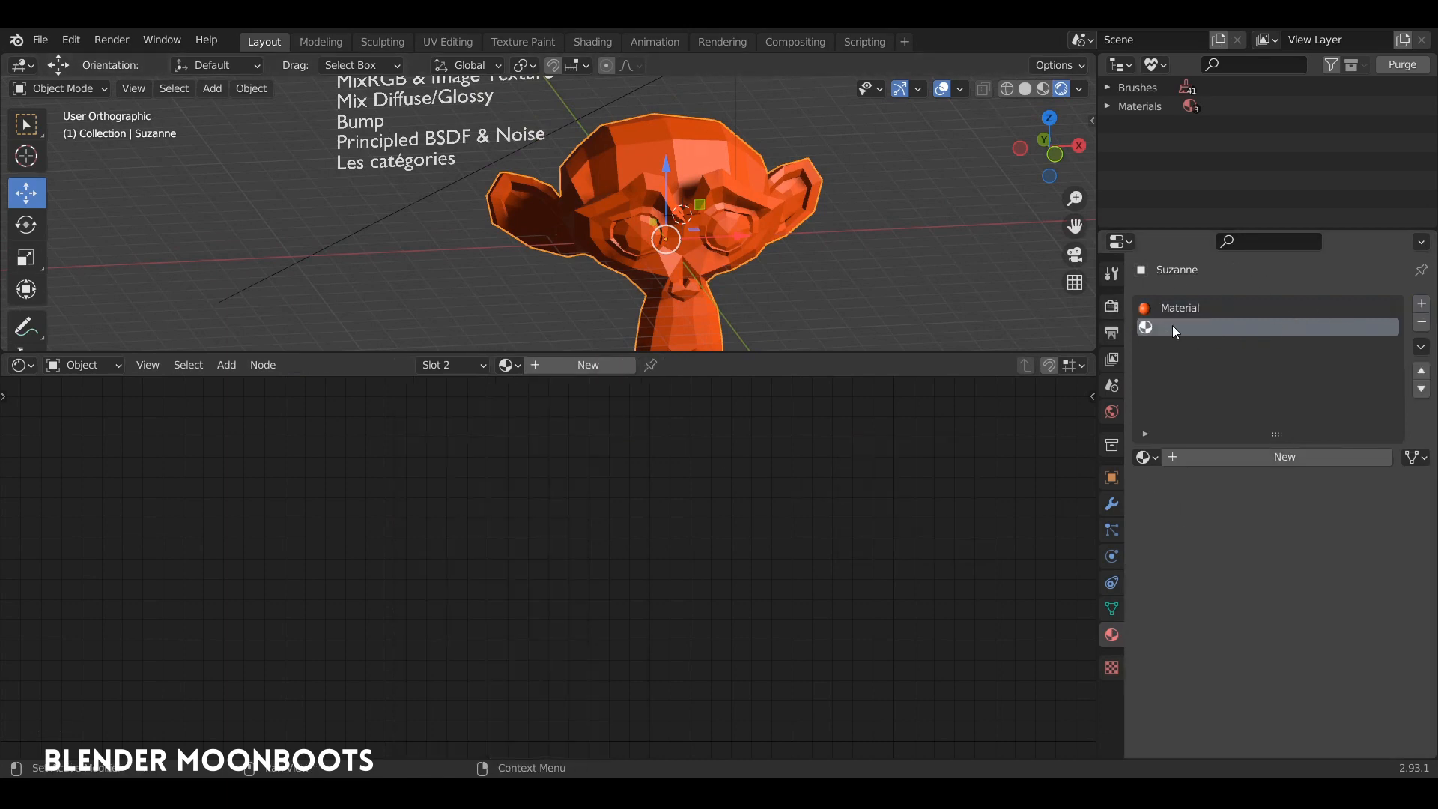
{"action": "left_click", "coordinate": [1154, 458]}
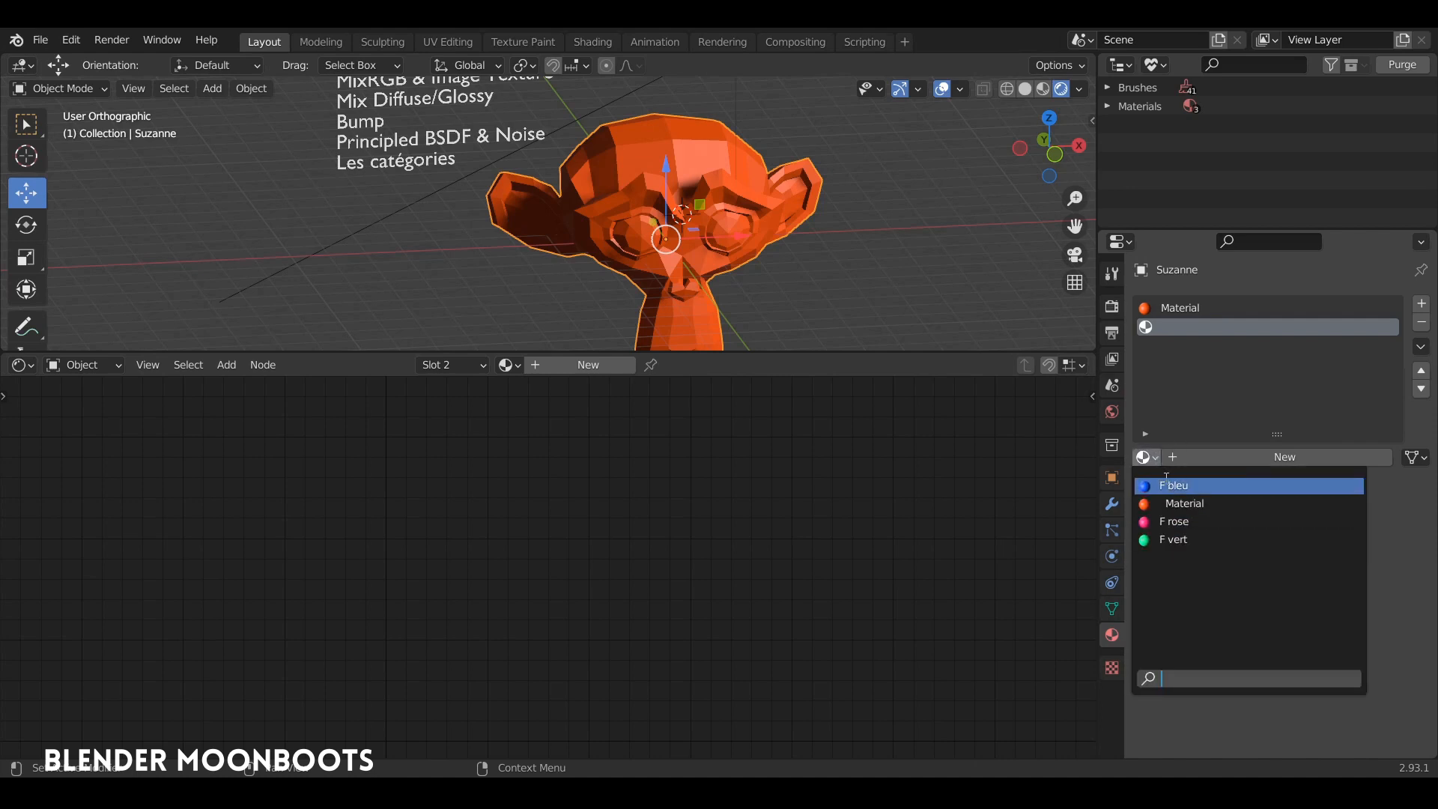
{"action": "left_click", "coordinate": [1201, 394]}
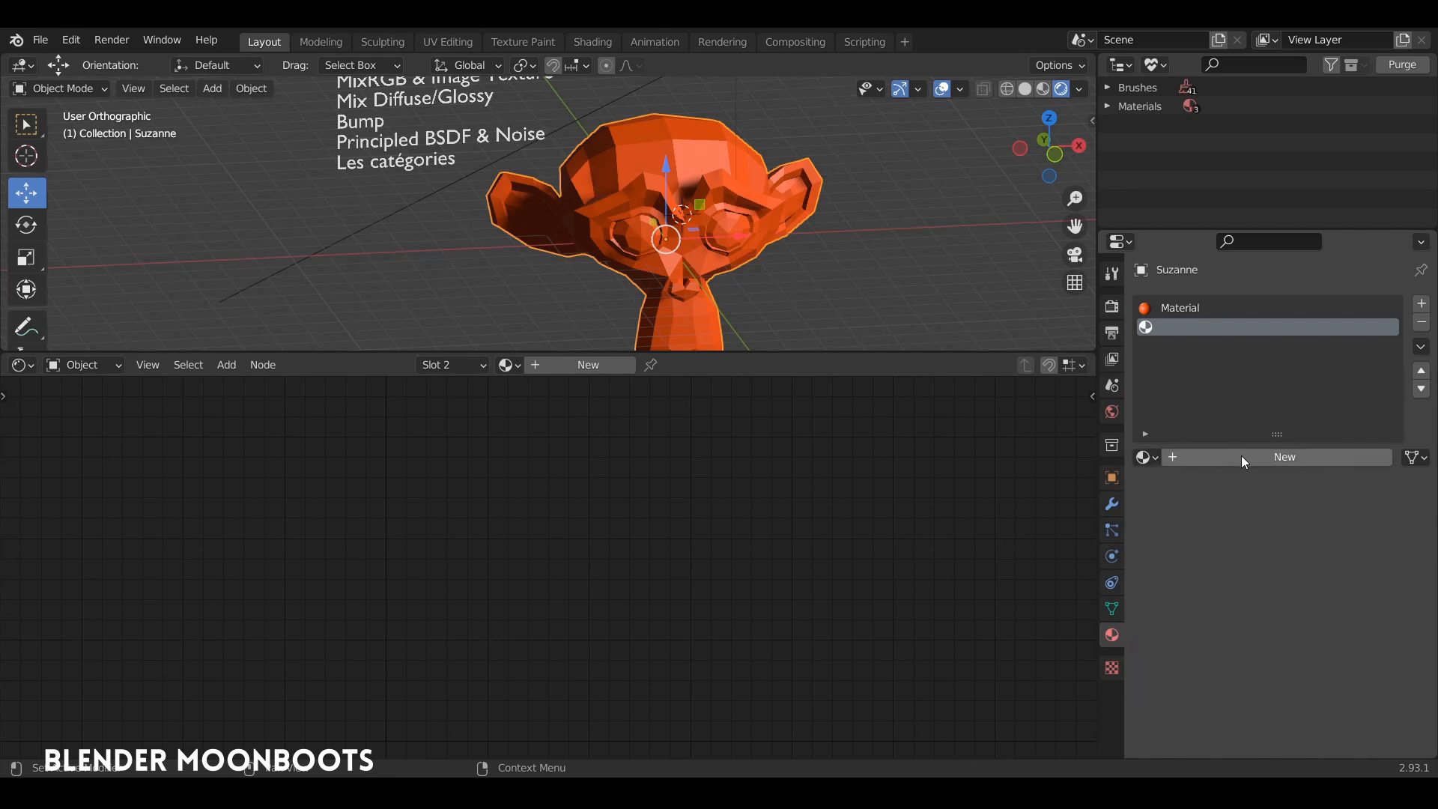
{"action": "left_click", "coordinate": [1261, 457]}
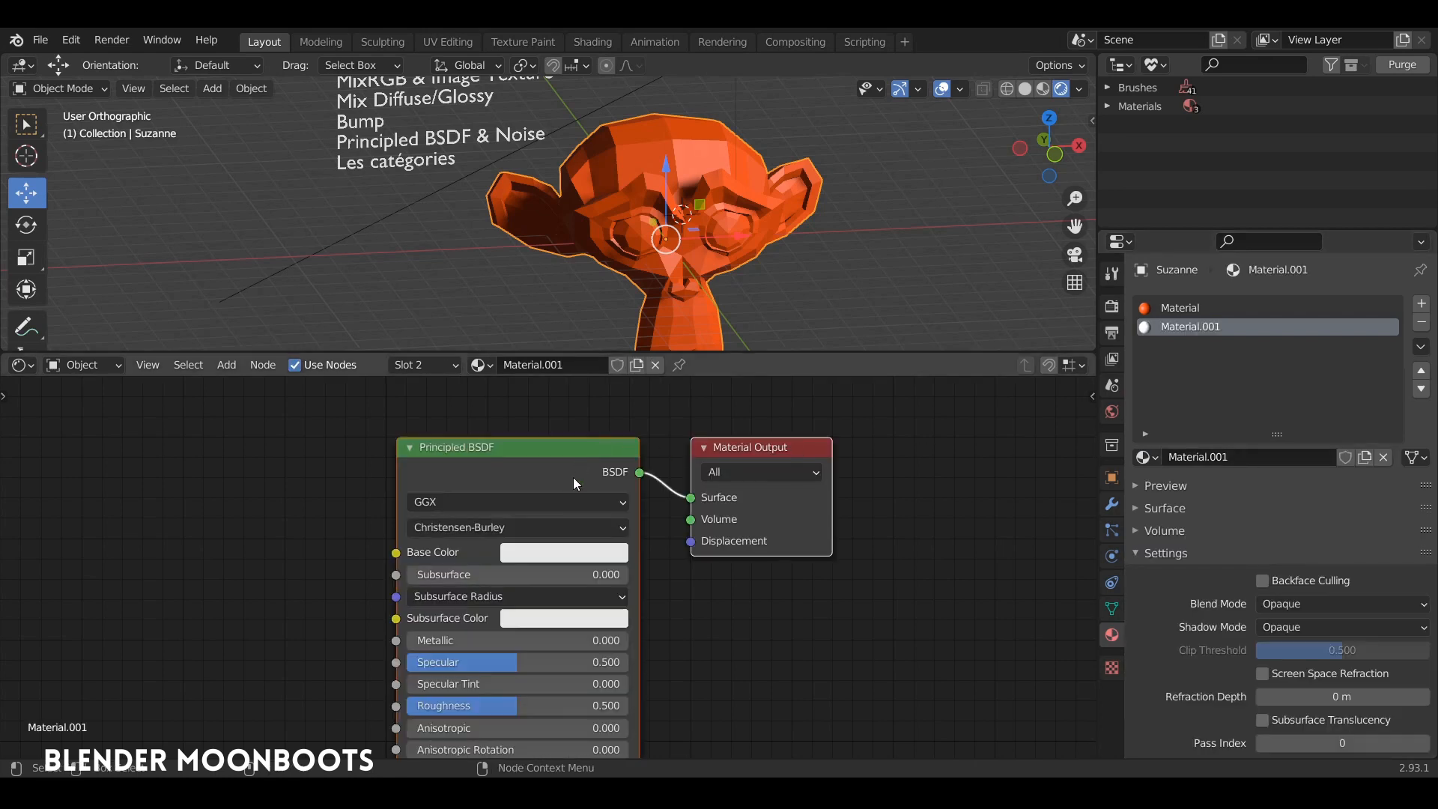
{"action": "left_click", "coordinate": [570, 554]}
{"action": "left_click_drag", "start_coordinate": [588, 343], "coordinate": [650, 291]}
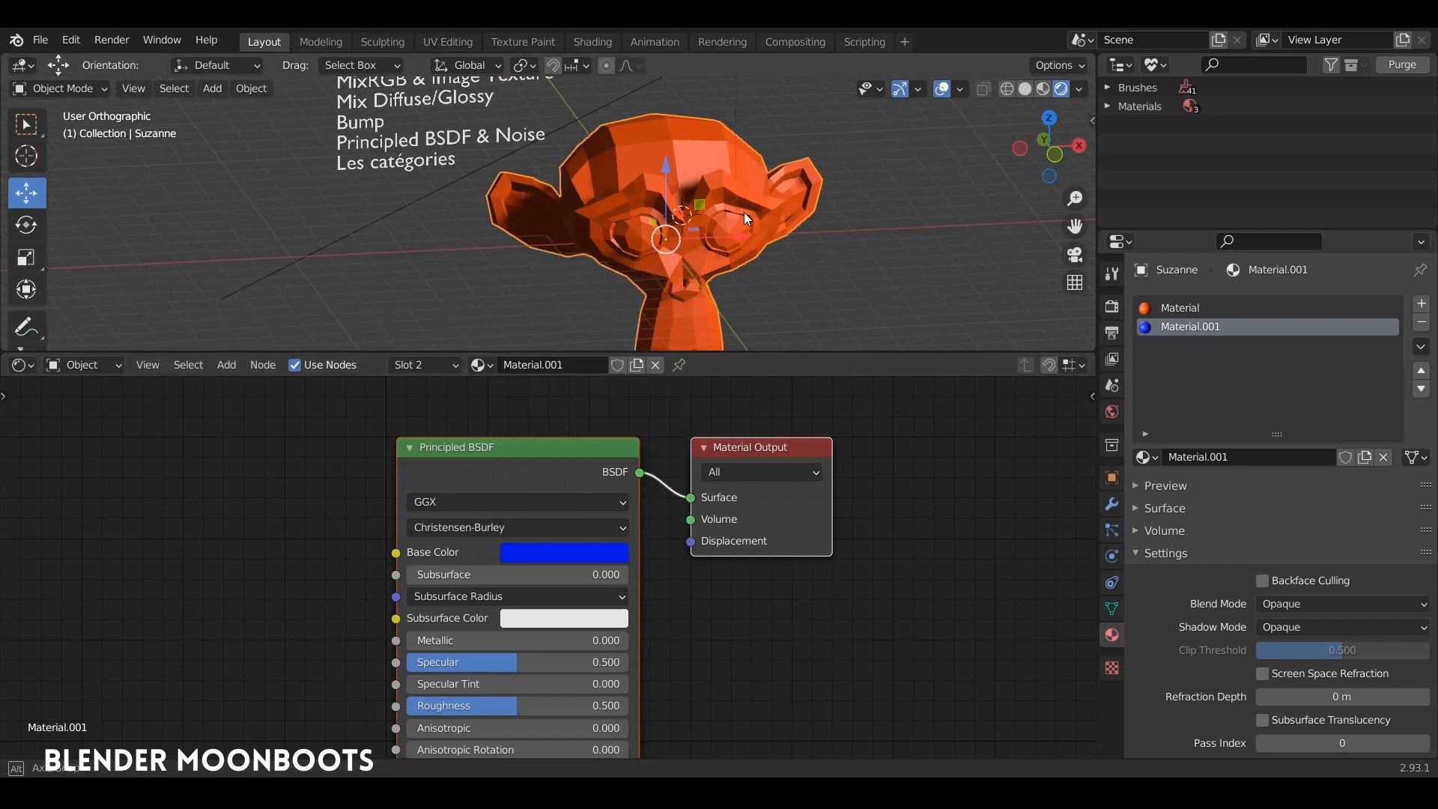
Select four adjacent forehead faces in Edit Mode, assign the blue Material.001 to them, and return to Object Mode.
{"action": "mouse_move", "coordinate": [743, 213]}
{"action": "middle_mouse_down"}
{"action": "mouse_move", "coordinate": [747, 229]}
{"action": "mouse_move", "coordinate": [722, 249]}
{"action": "mouse_move", "coordinate": [737, 217]}
{"action": "middle_mouse_up"}
{"action": "key", "text": "Tab"}
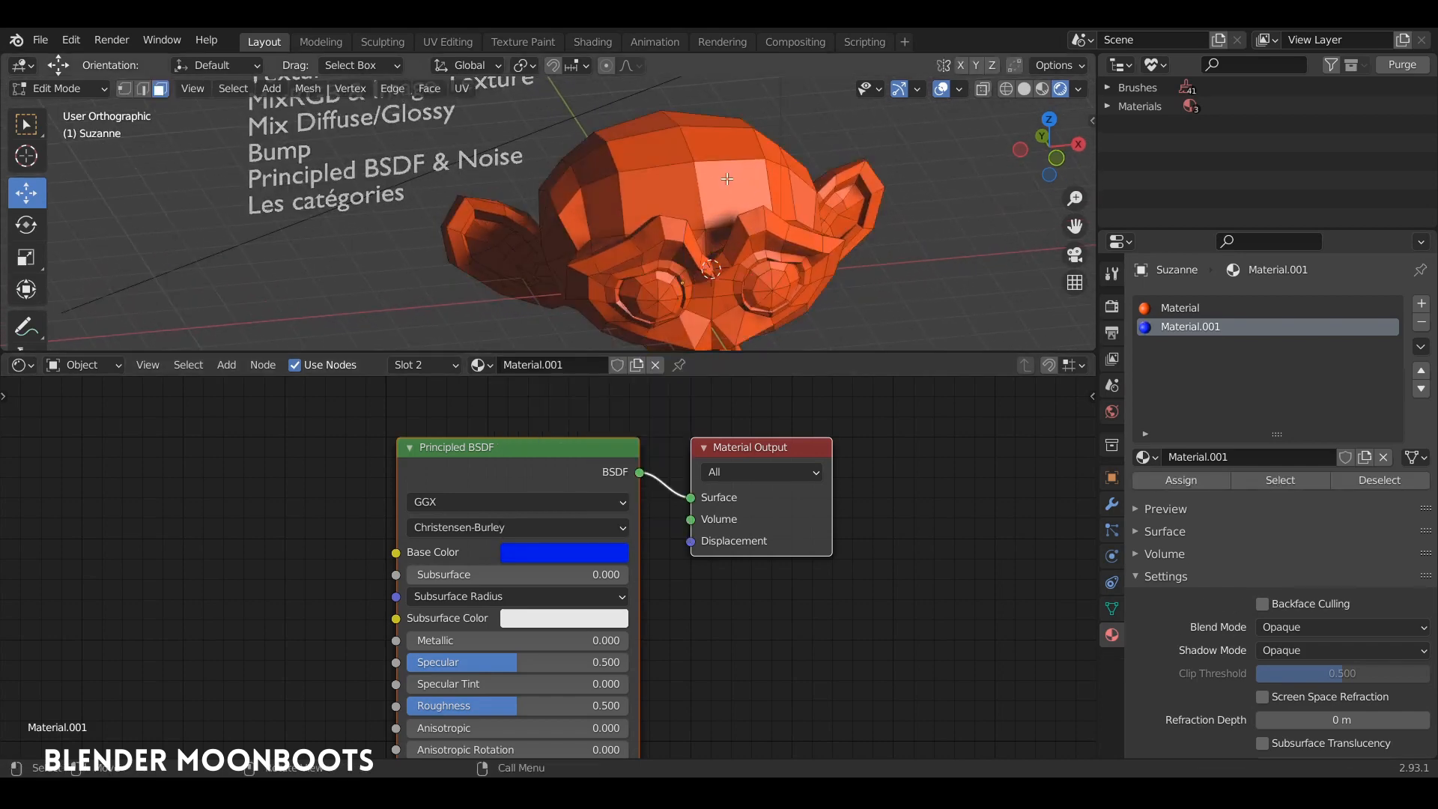
{"action": "left_click", "coordinate": [665, 160]}
{"action": "left_click", "coordinate": [670, 155], "text": "shift"}
{"action": "left_click", "coordinate": [725, 145], "text": "shift"}
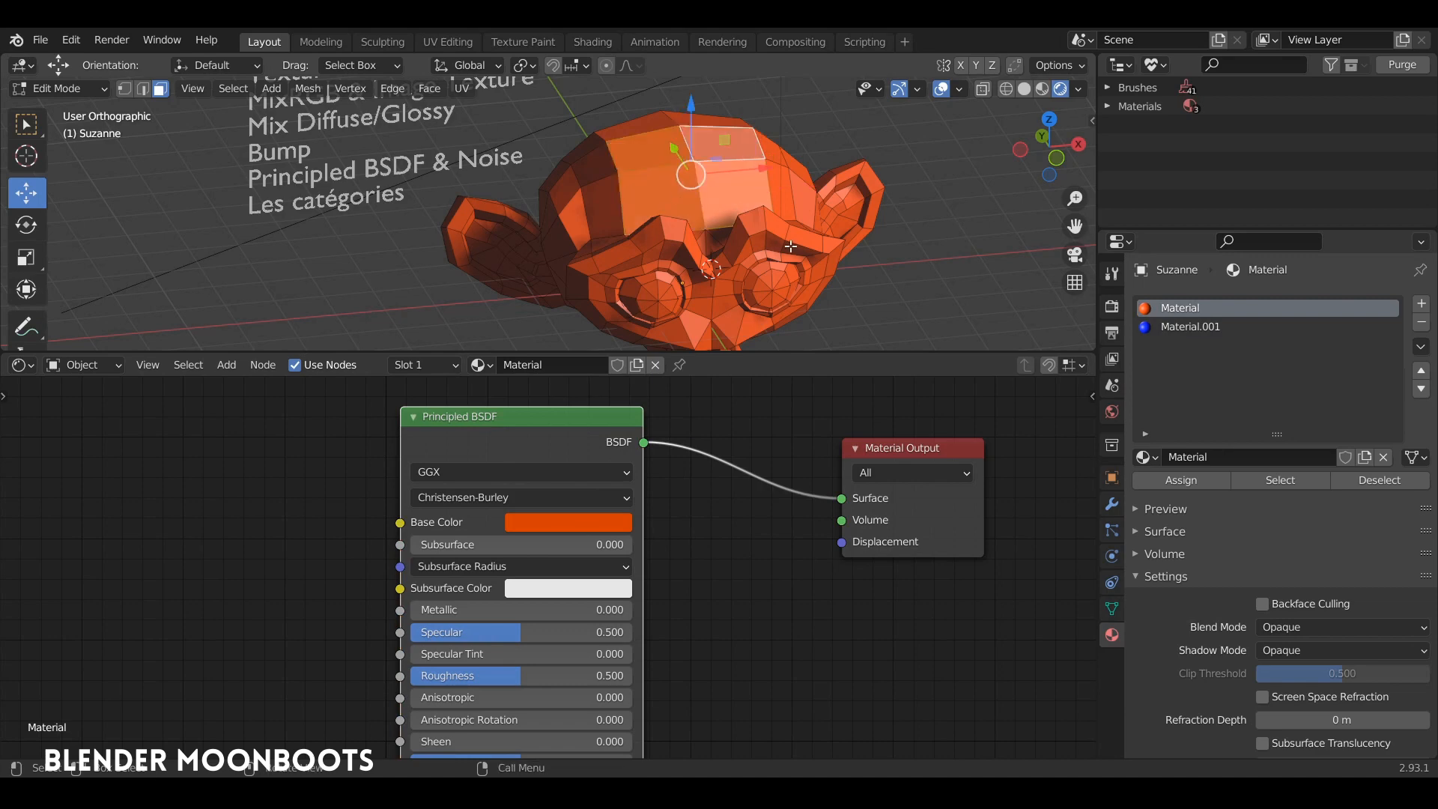
{"action": "middle_click_drag", "start_coordinate": [829, 258], "coordinate": [832, 243]}
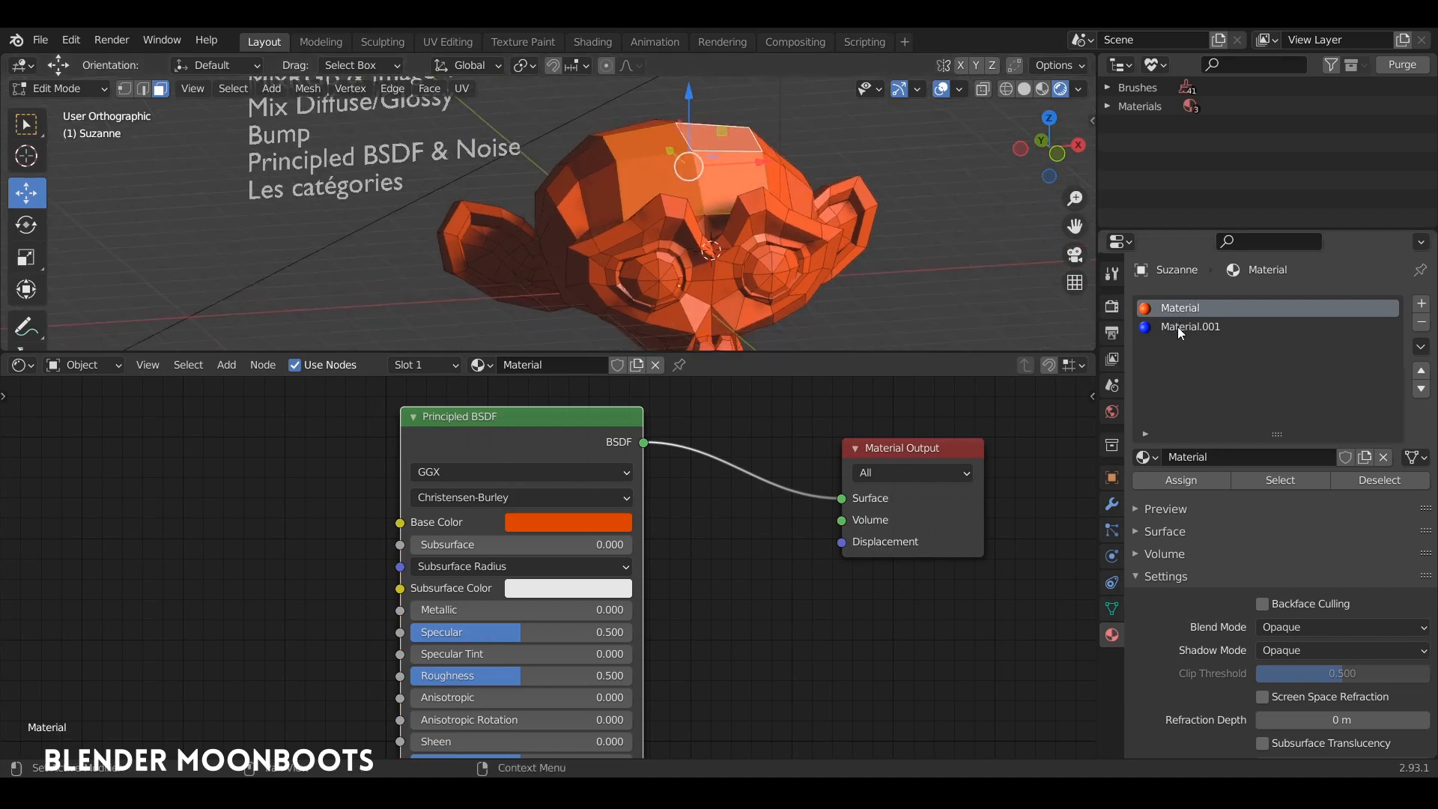
{"action": "left_click", "coordinate": [1177, 327]}
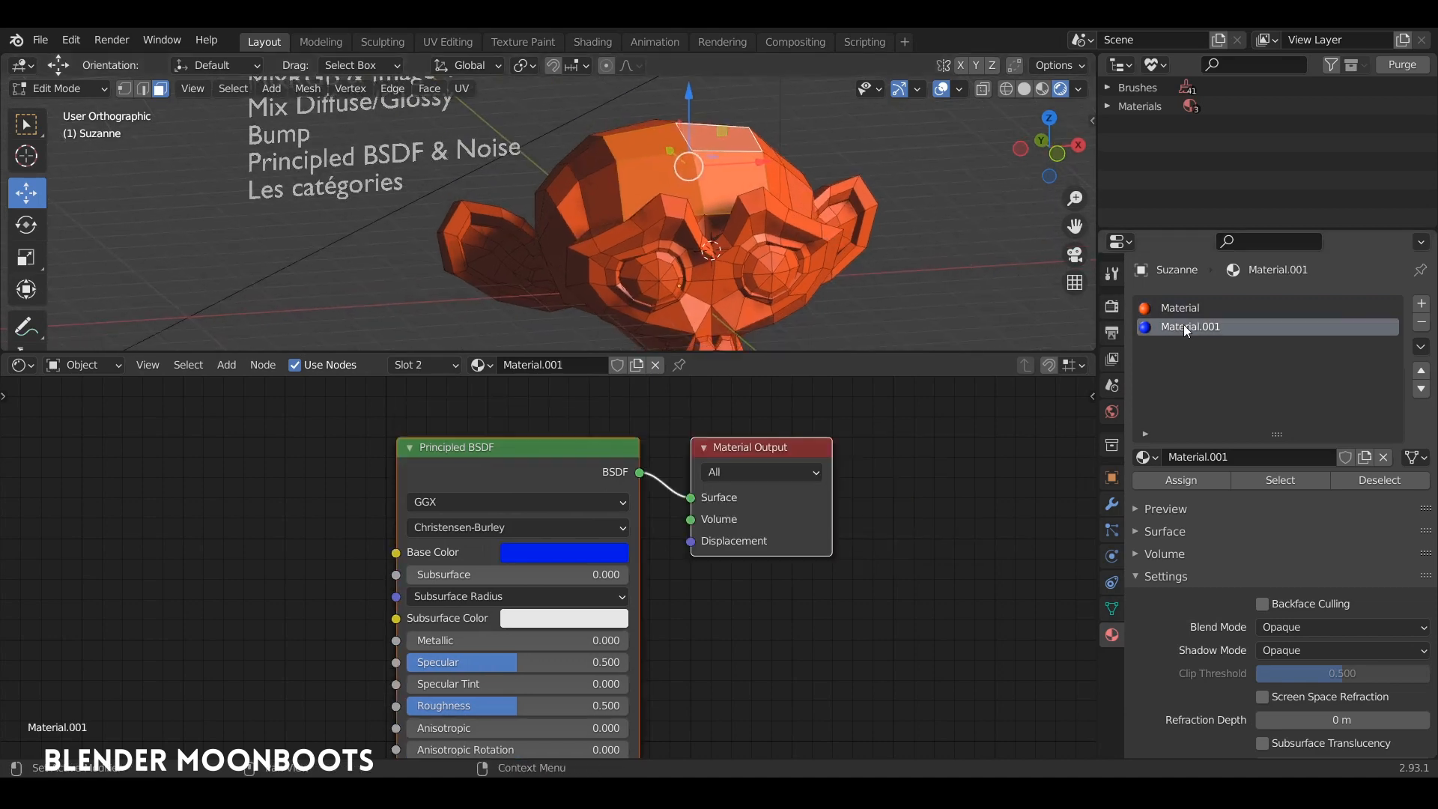
{"action": "left_click", "coordinate": [1174, 481]}
{"action": "middle_click_drag", "start_coordinate": [820, 284], "coordinate": [804, 270]}
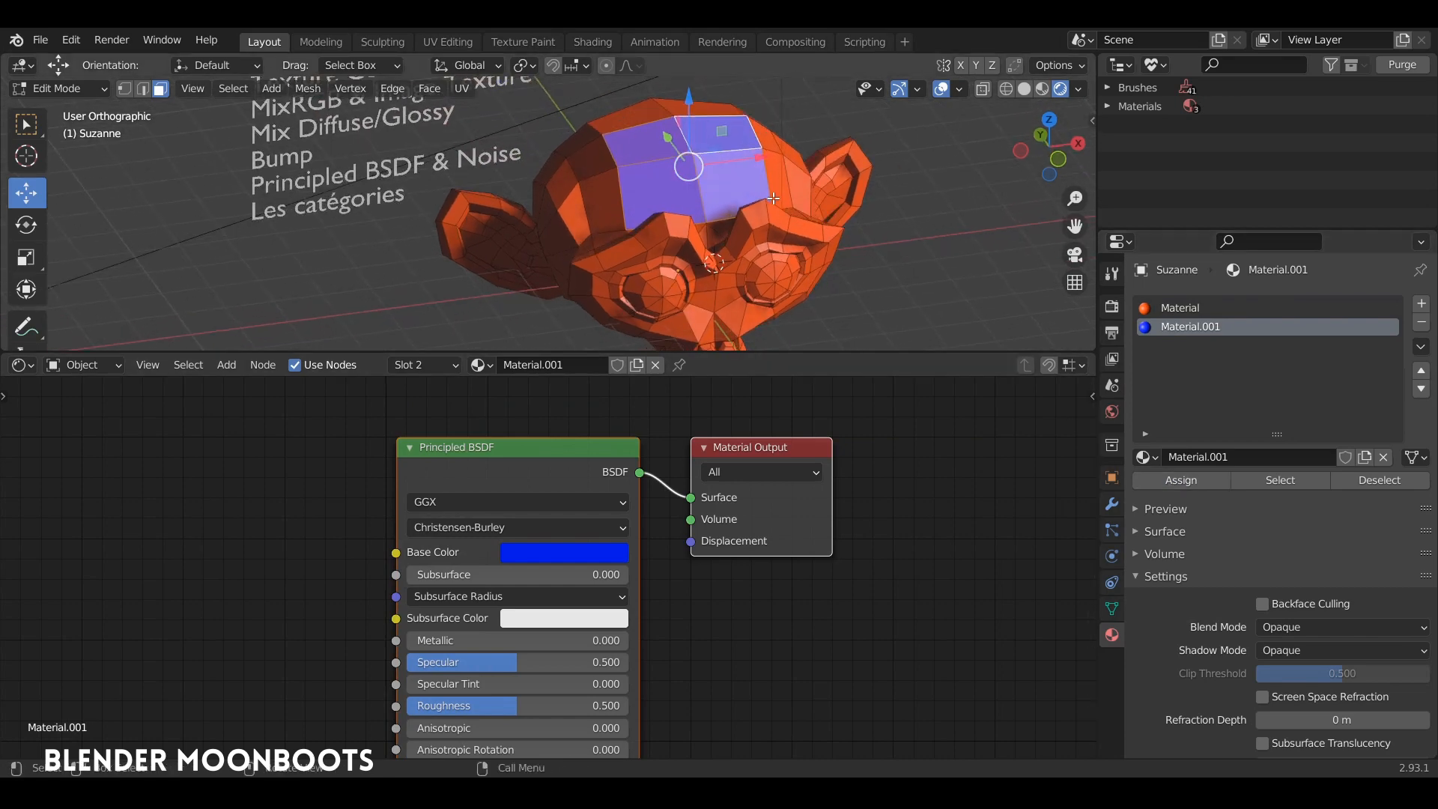
{"action": "middle_click_drag", "start_coordinate": [773, 199], "coordinate": [761, 275]}
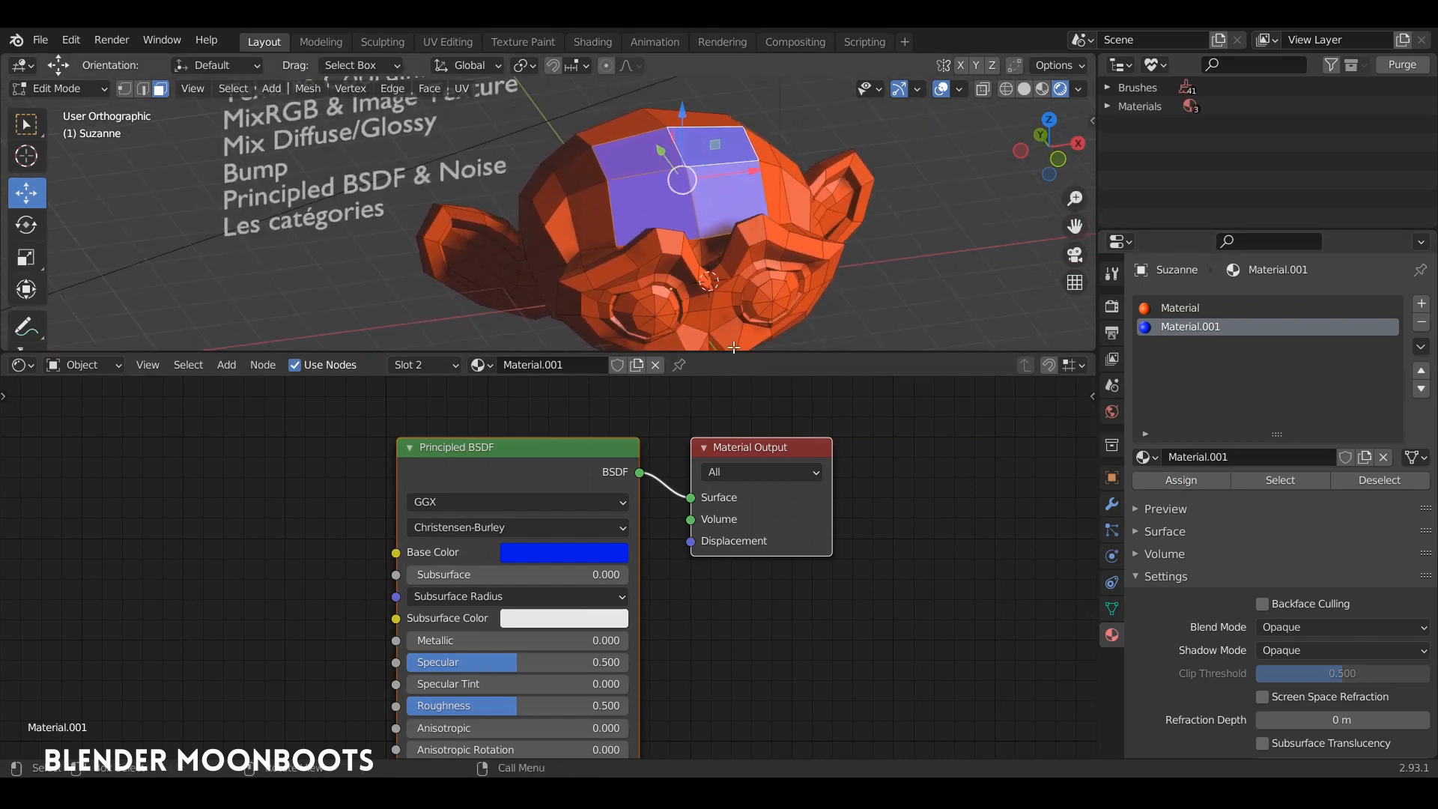
{"action": "left_click_drag", "start_coordinate": [733, 350], "coordinate": [730, 421]}
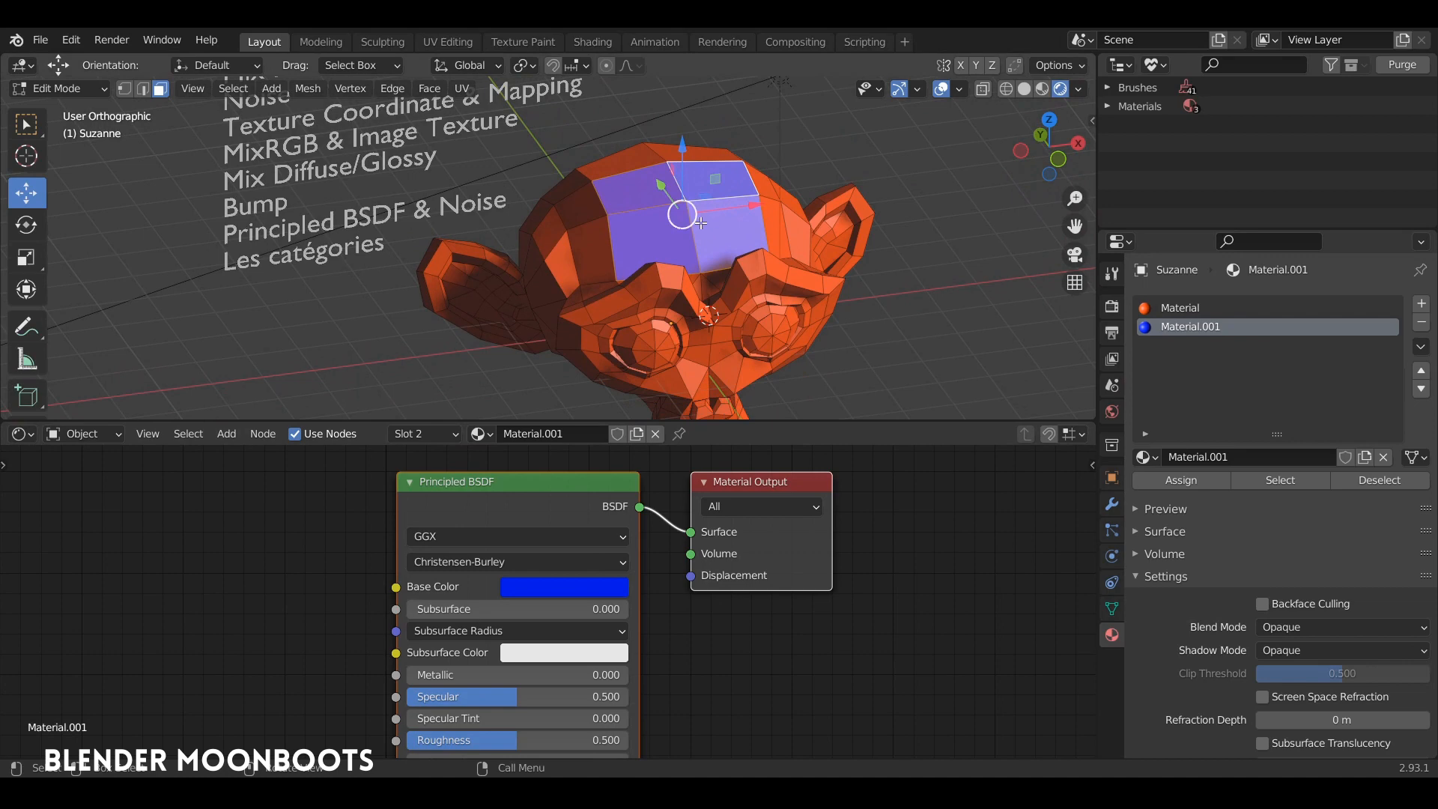
{"action": "key", "text": "Tab"}
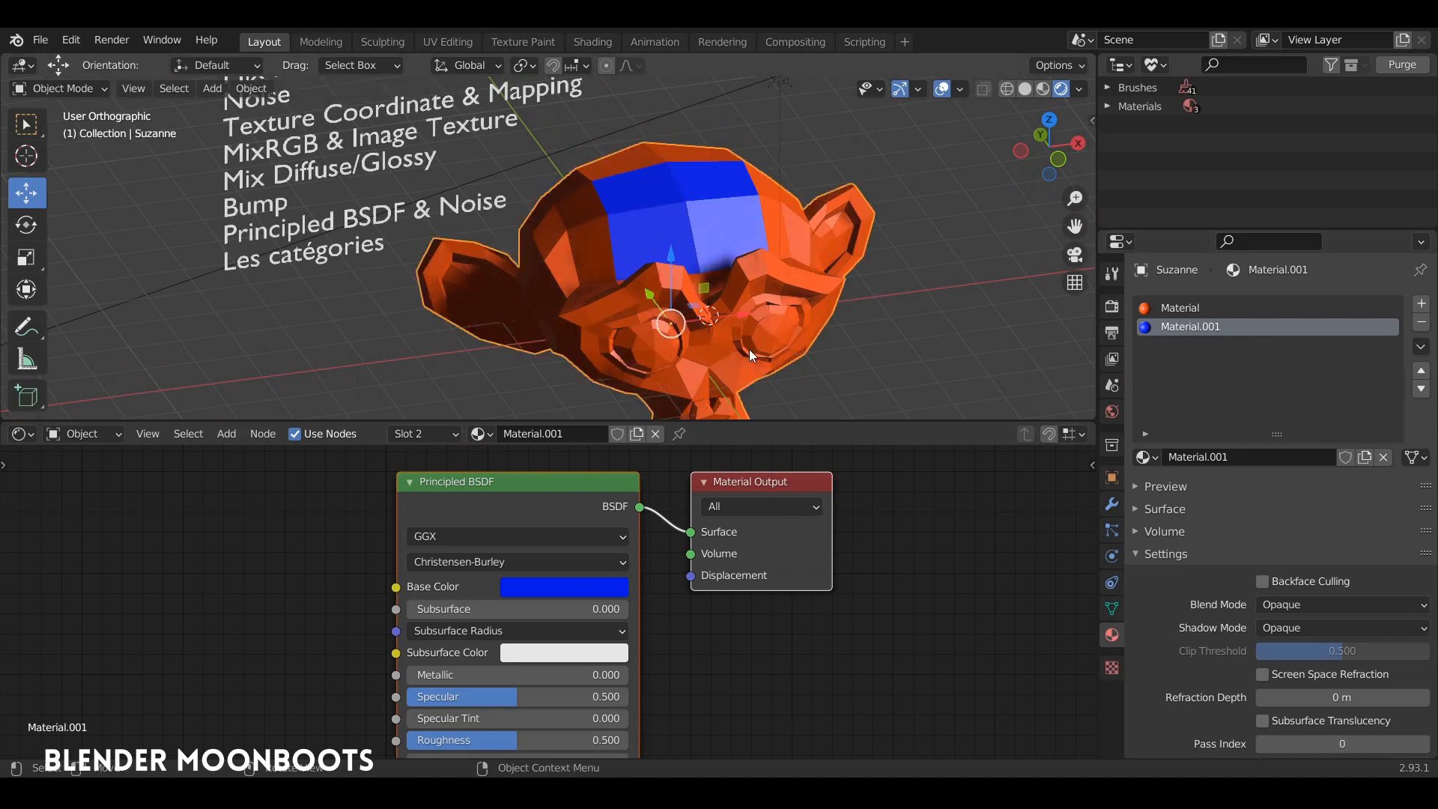
Remove the second material slot, holding the blue Material.001, from the monkey head.
{"action": "mouse_move", "coordinate": [749, 349]}
{"action": "middle_mouse_down"}
{"action": "mouse_move", "coordinate": [737, 313]}
{"action": "mouse_move", "coordinate": [771, 316]}
{"action": "mouse_move", "coordinate": [752, 341]}
{"action": "middle_mouse_up"}
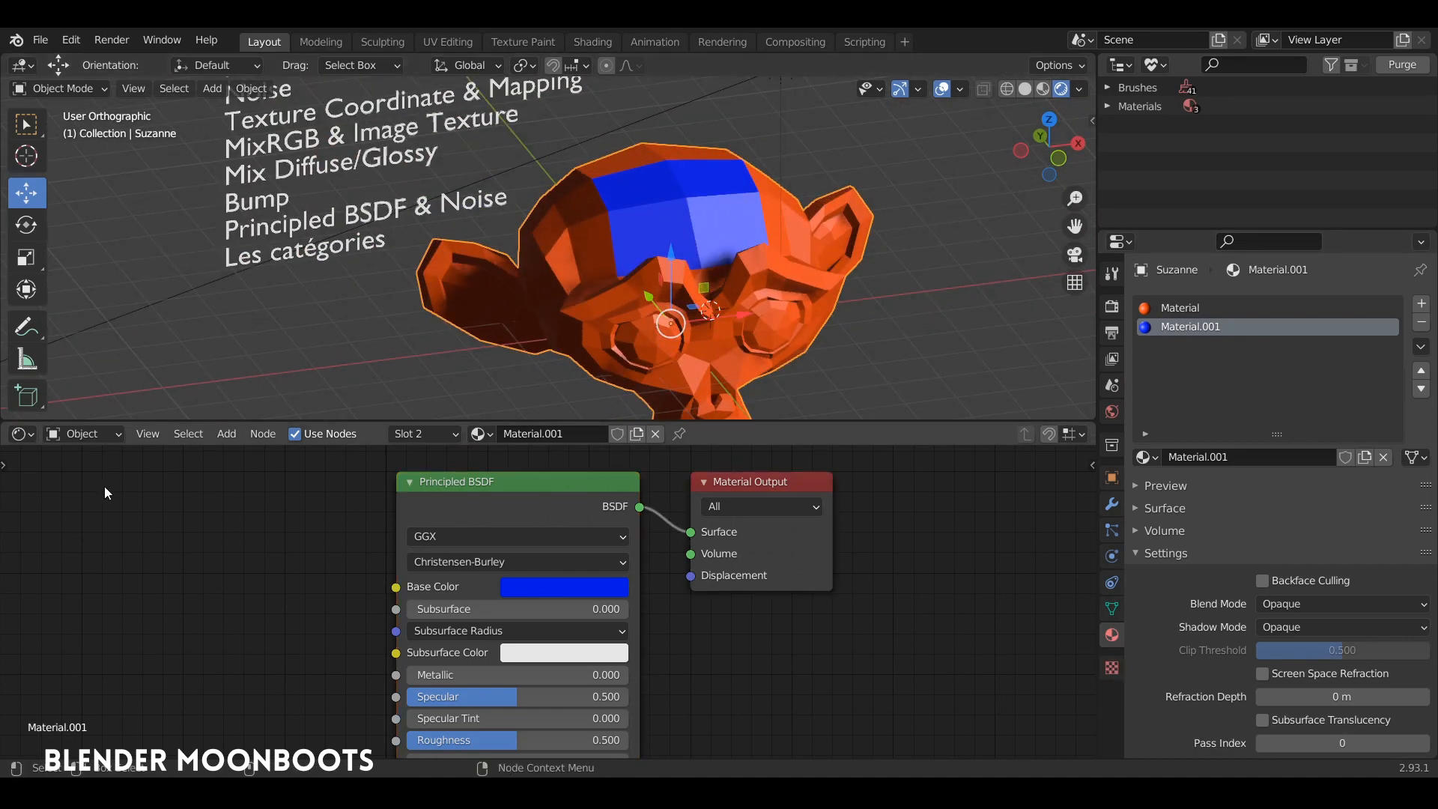
{"action": "middle_click_drag", "start_coordinate": [725, 271], "coordinate": [762, 312]}
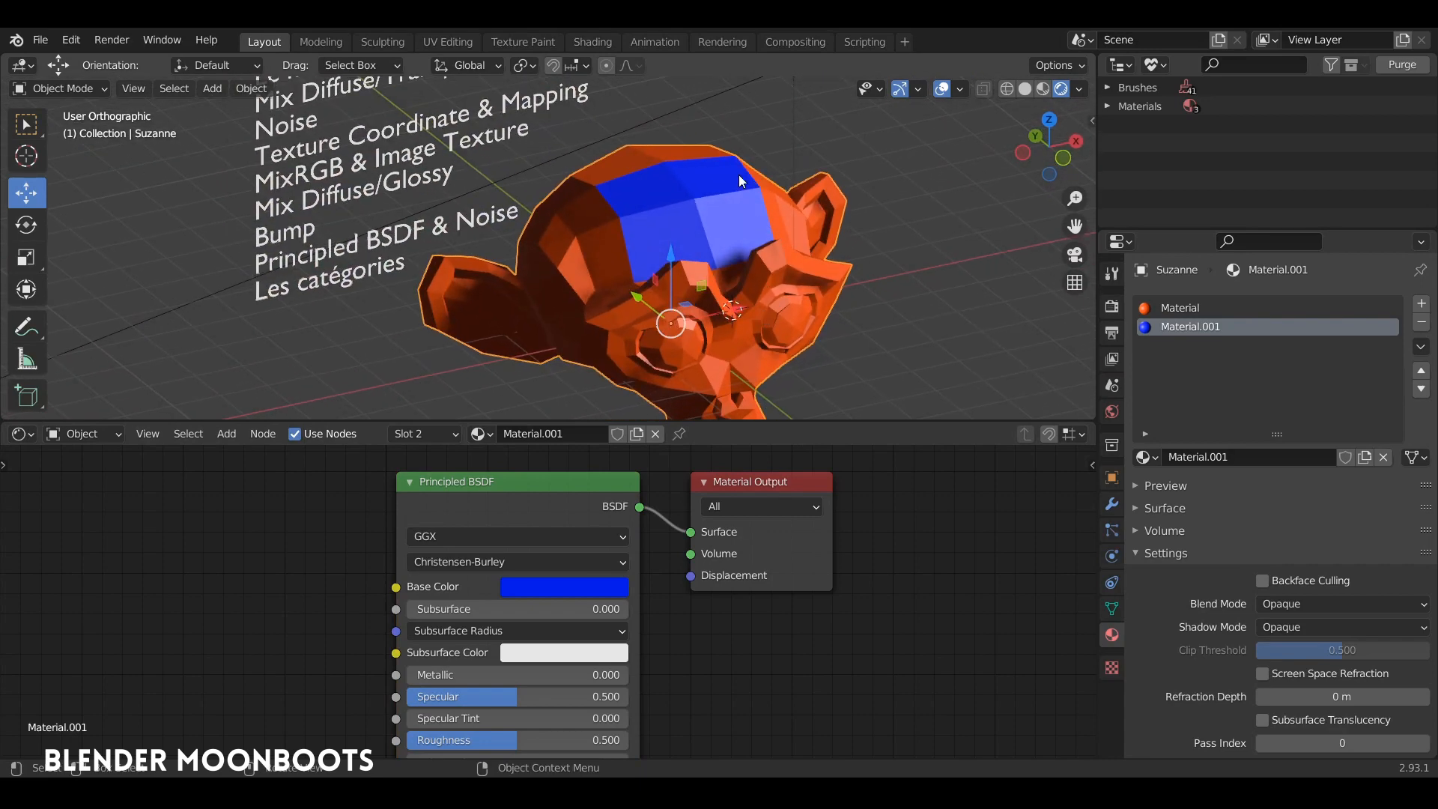
{"action": "middle_click_drag", "start_coordinate": [726, 226], "coordinate": [658, 191]}
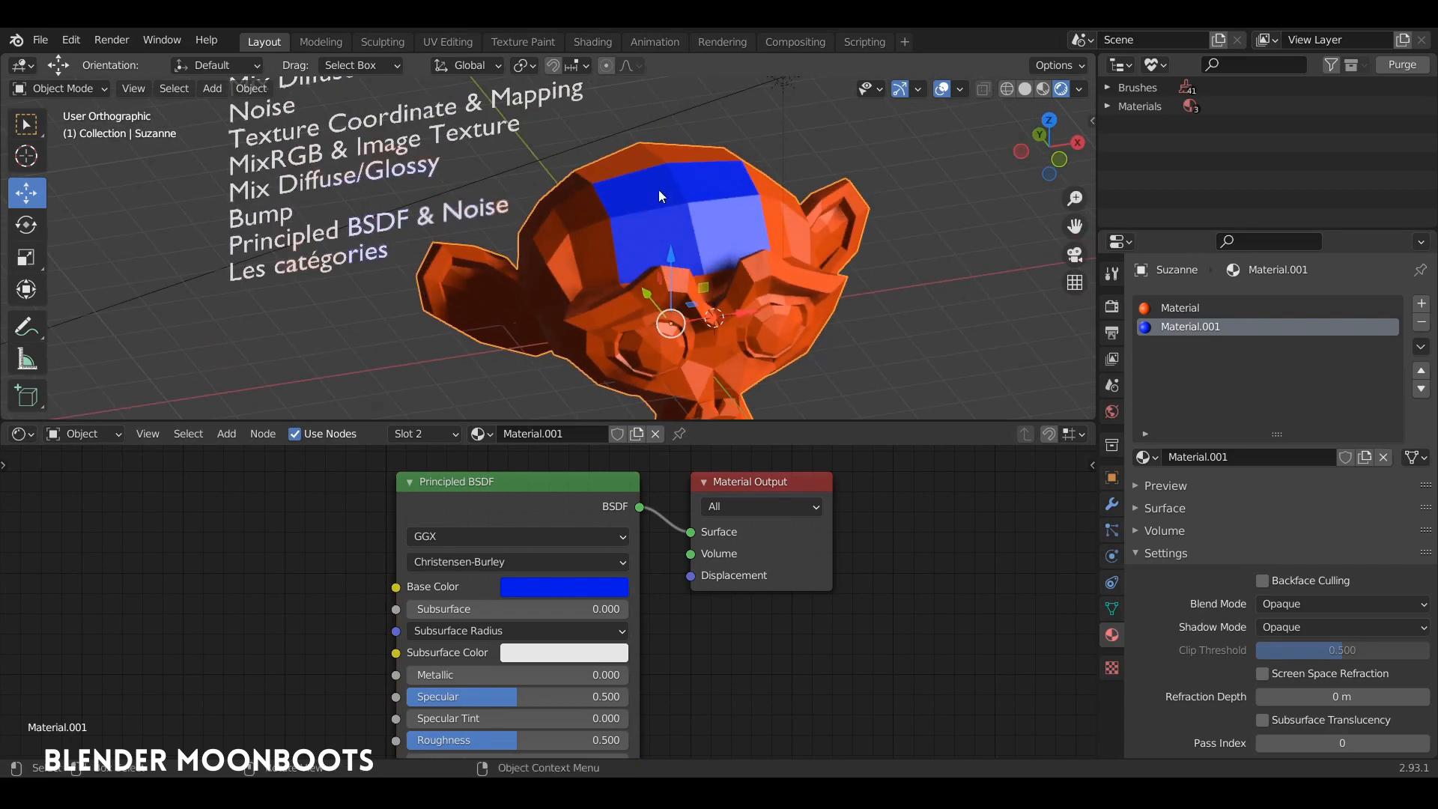
{"action": "middle_click_drag", "start_coordinate": [696, 309], "coordinate": [778, 263]}
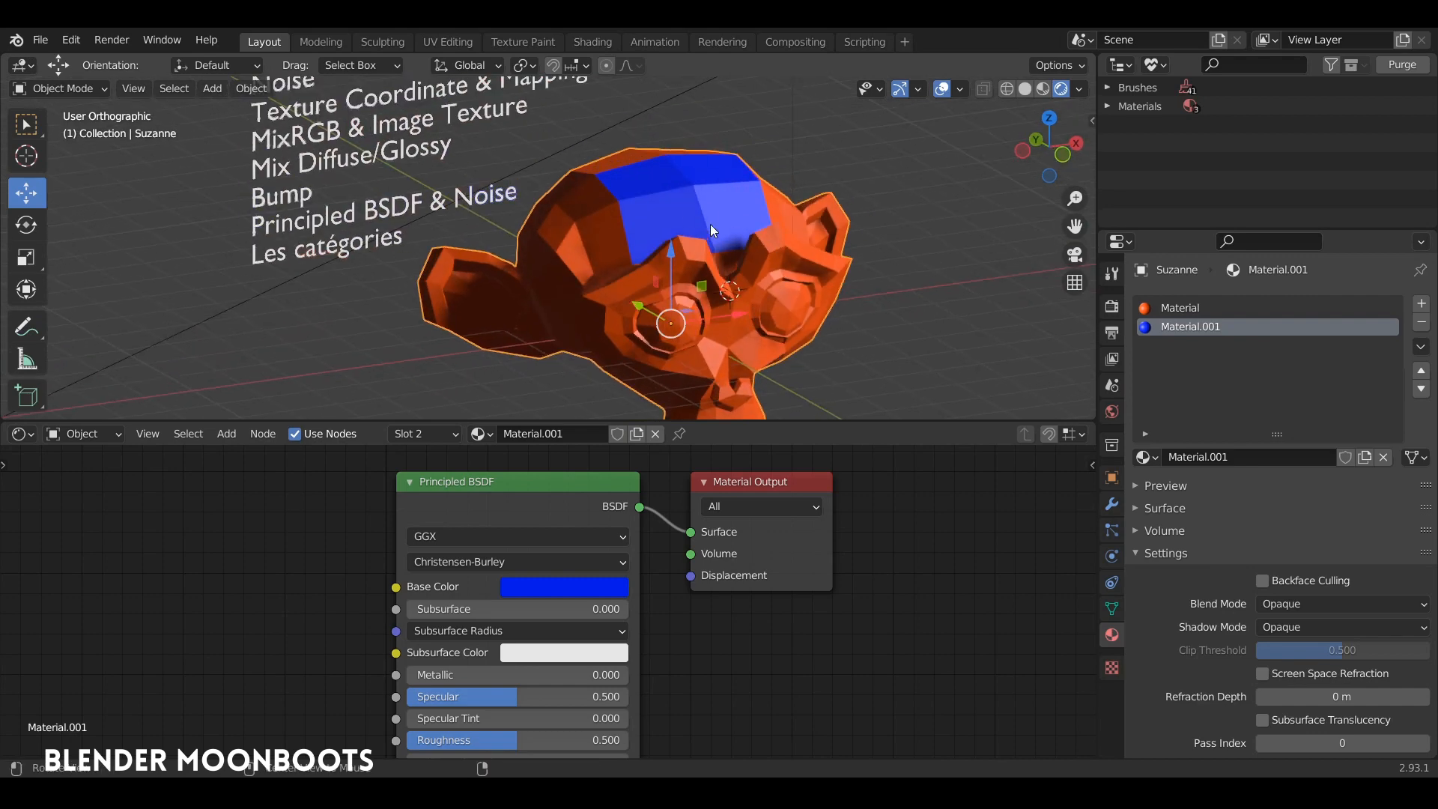
{"action": "mouse_move", "coordinate": [739, 239]}
{"action": "middle_mouse_down"}
{"action": "mouse_move", "coordinate": [559, 222]}
{"action": "mouse_move", "coordinate": [761, 244]}
{"action": "middle_mouse_up"}
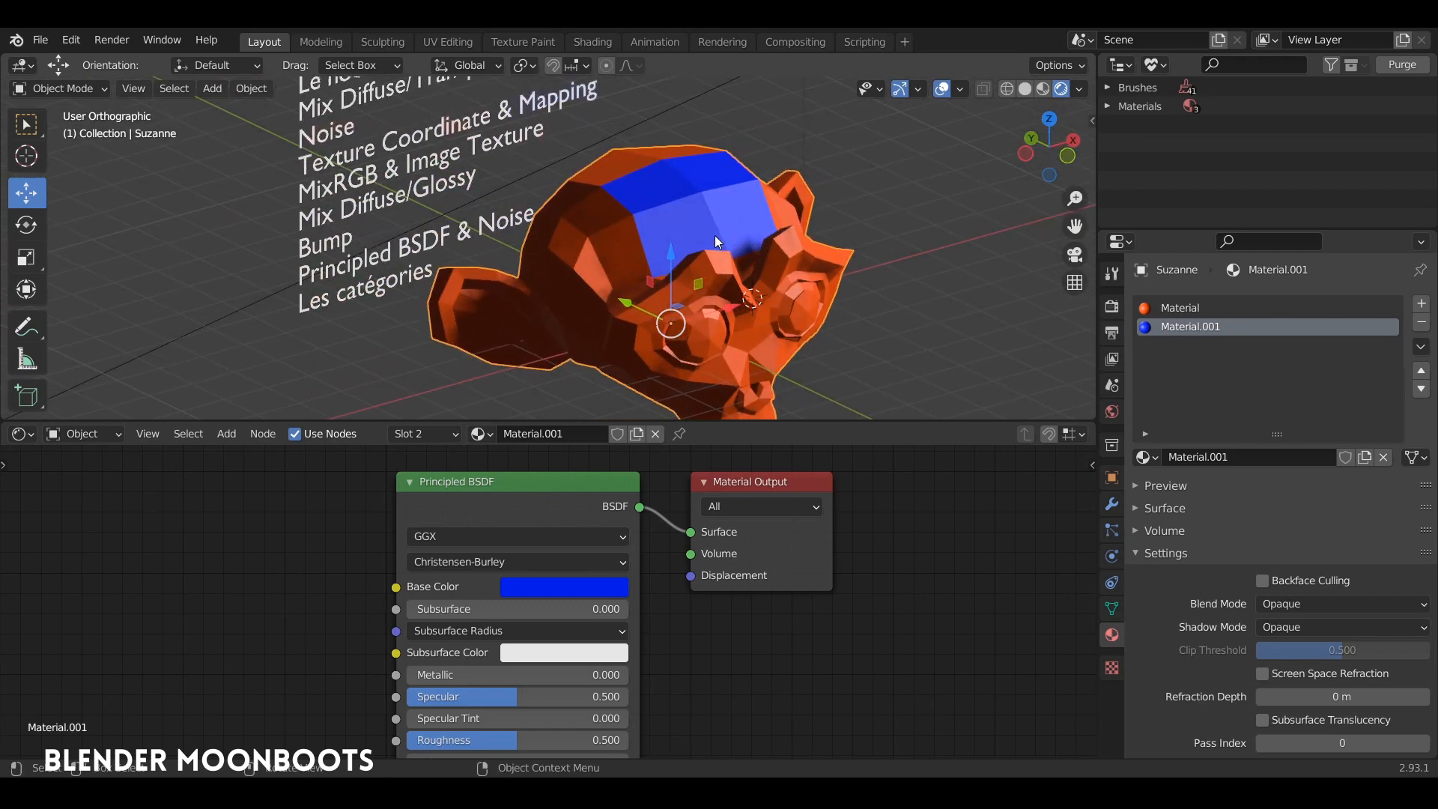
{"action": "middle_click_drag", "start_coordinate": [712, 236], "coordinate": [763, 281]}
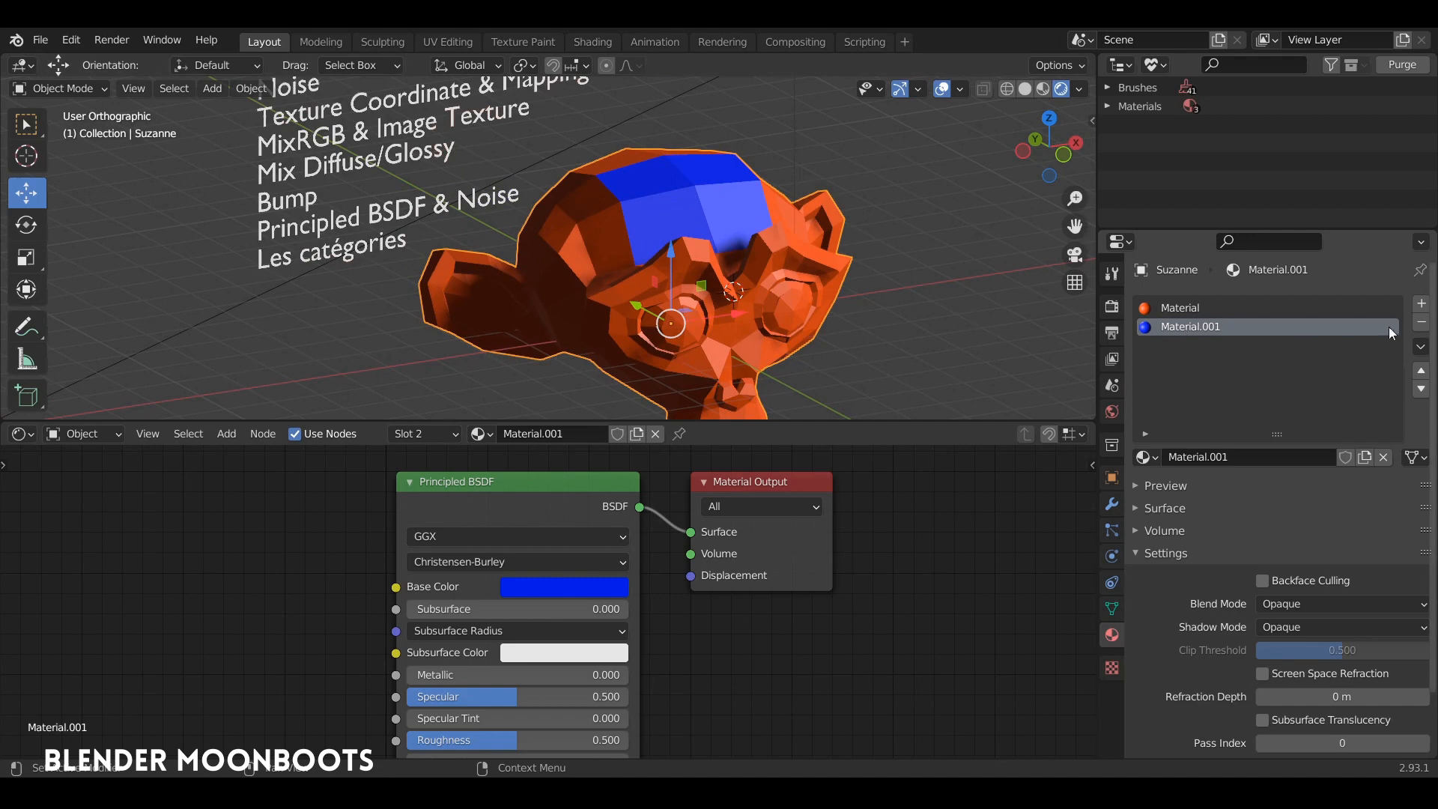
{"action": "left_click", "coordinate": [1422, 323]}
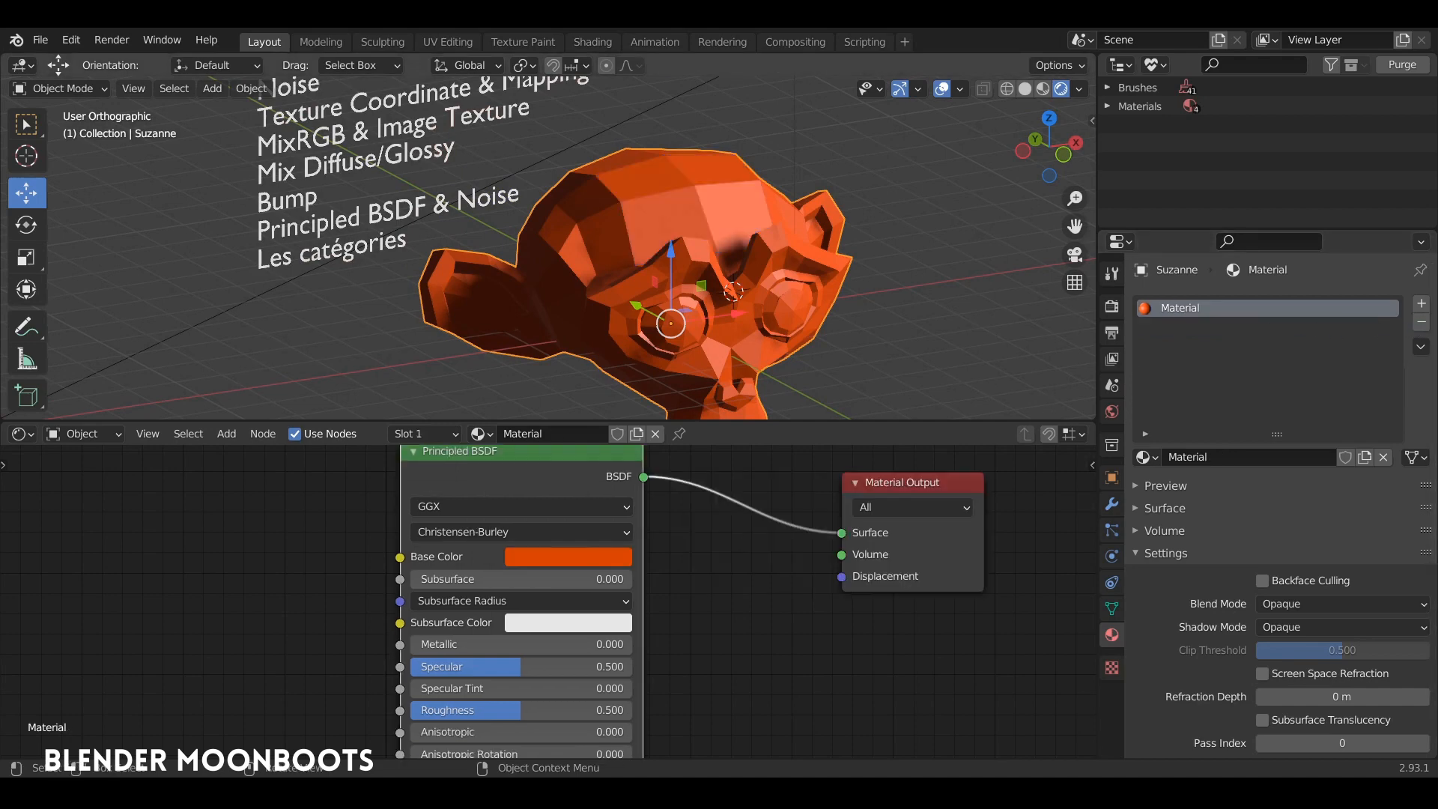
Browse the list of available materials for the monkey head, keeping Material in its slot.
{"action": "left_click", "coordinate": [1144, 456]}
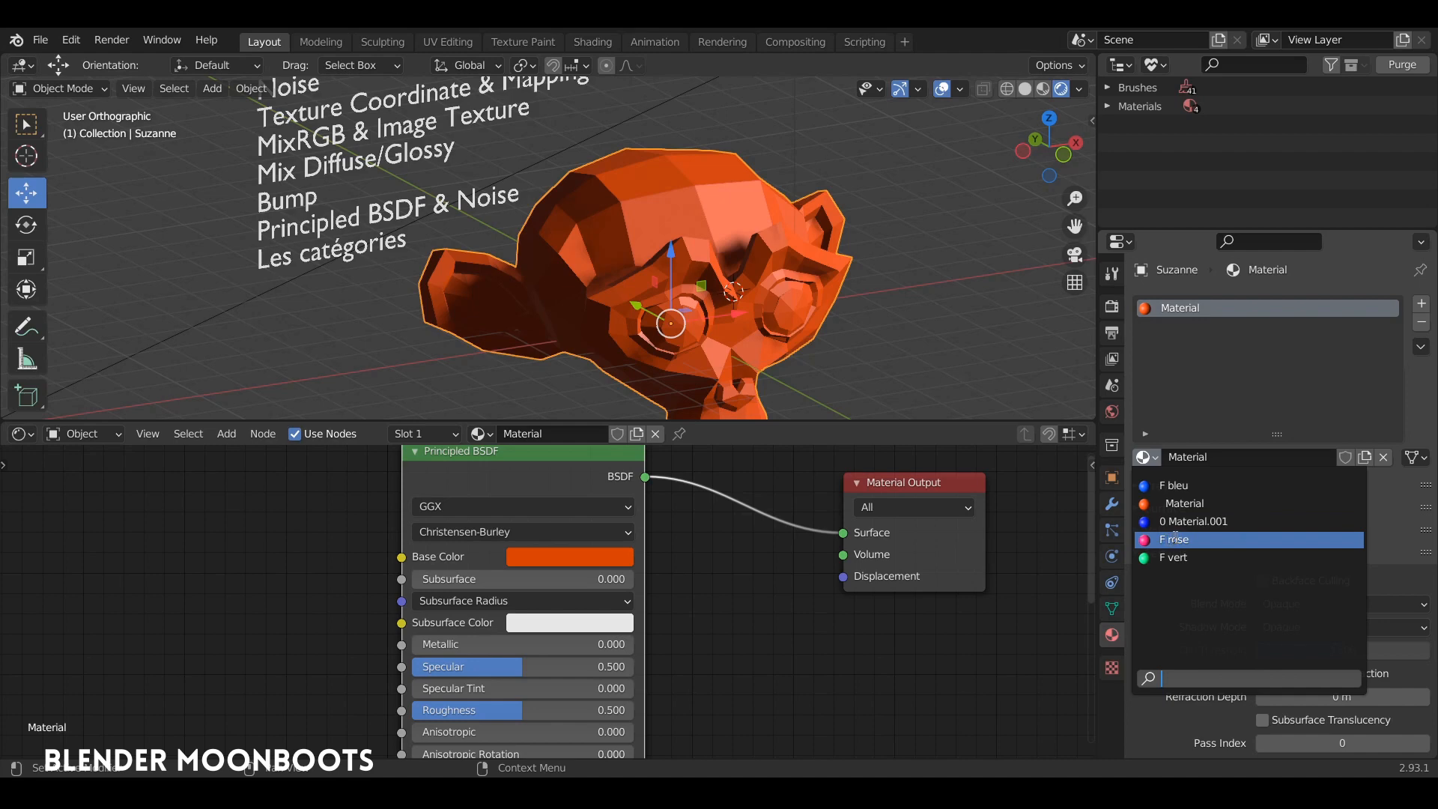
{"action": "left_click", "coordinate": [1182, 503]}
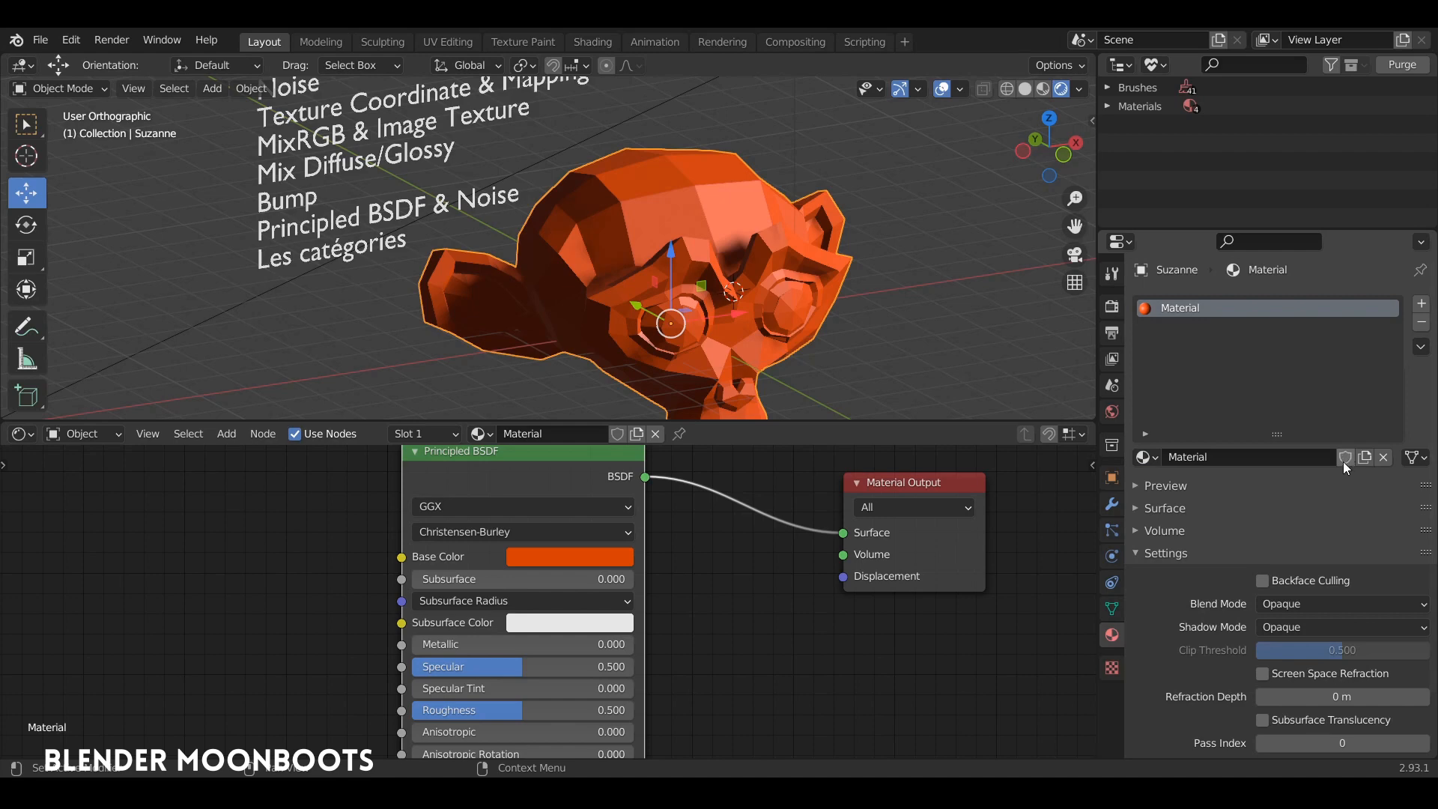
{"action": "left_click", "coordinate": [1145, 457]}
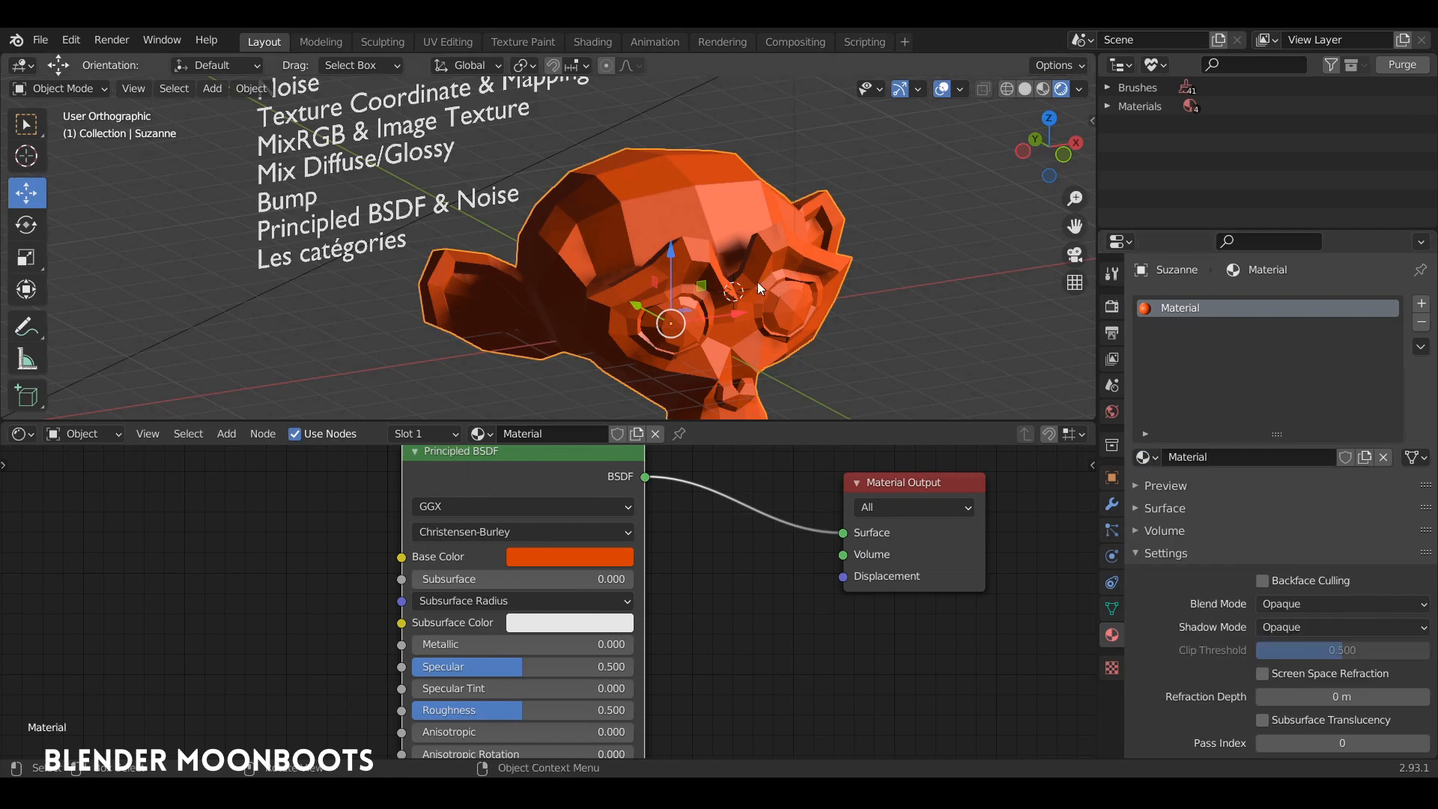
Display the Orphan Data materials in the Outliner, purge the unused Material.001, and recheck the material list.
{"action": "mouse_move", "coordinate": [780, 262]}
{"action": "middle_mouse_down"}
{"action": "mouse_move", "coordinate": [703, 243]}
{"action": "mouse_move", "coordinate": [794, 279]}
{"action": "mouse_move", "coordinate": [780, 271]}
{"action": "middle_mouse_up"}
{"action": "left_click_drag", "start_coordinate": [745, 423], "coordinate": [748, 524]}
{"action": "middle_click_drag", "start_coordinate": [777, 459], "coordinate": [802, 362], "text": "shift"}
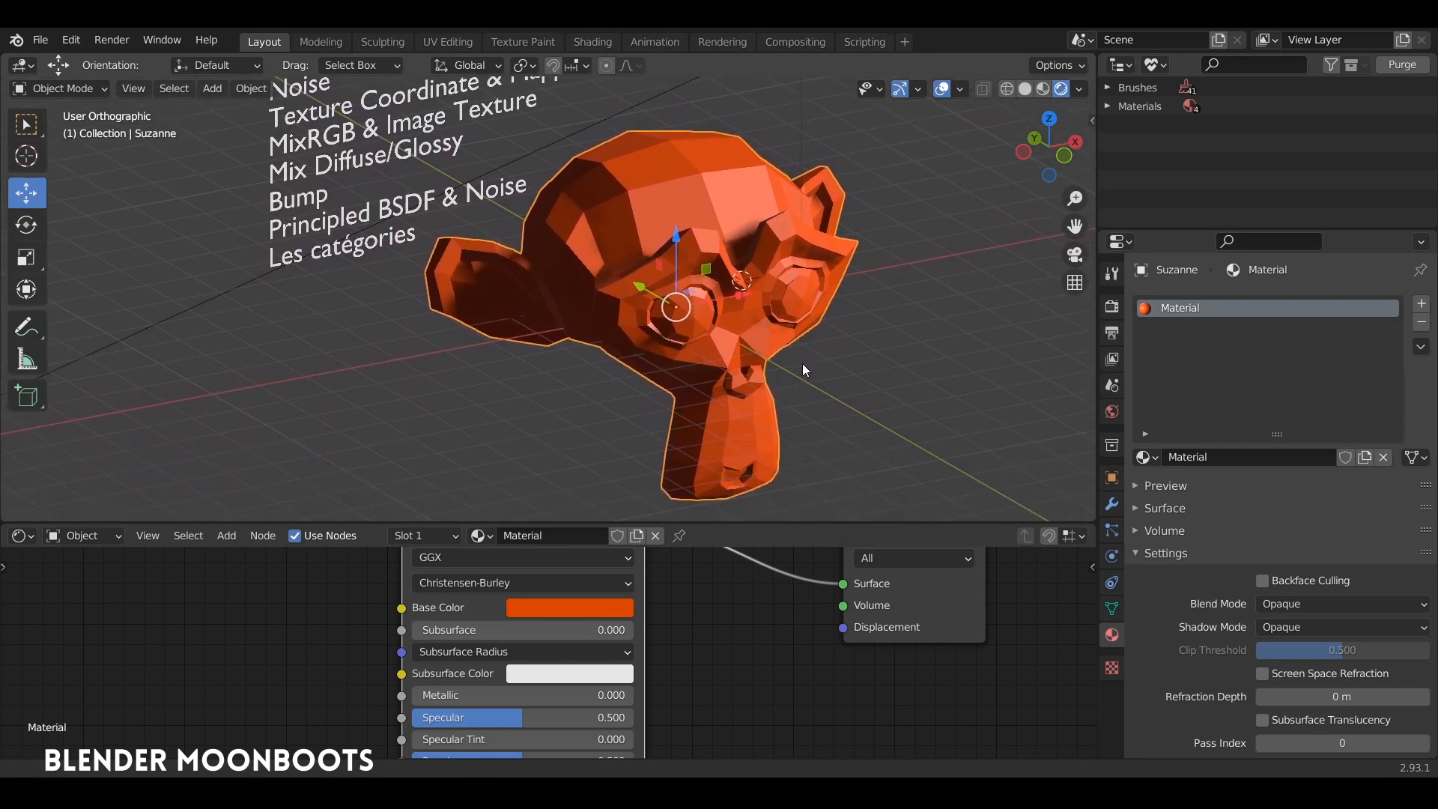
{"action": "left_click", "coordinate": [1155, 65]}
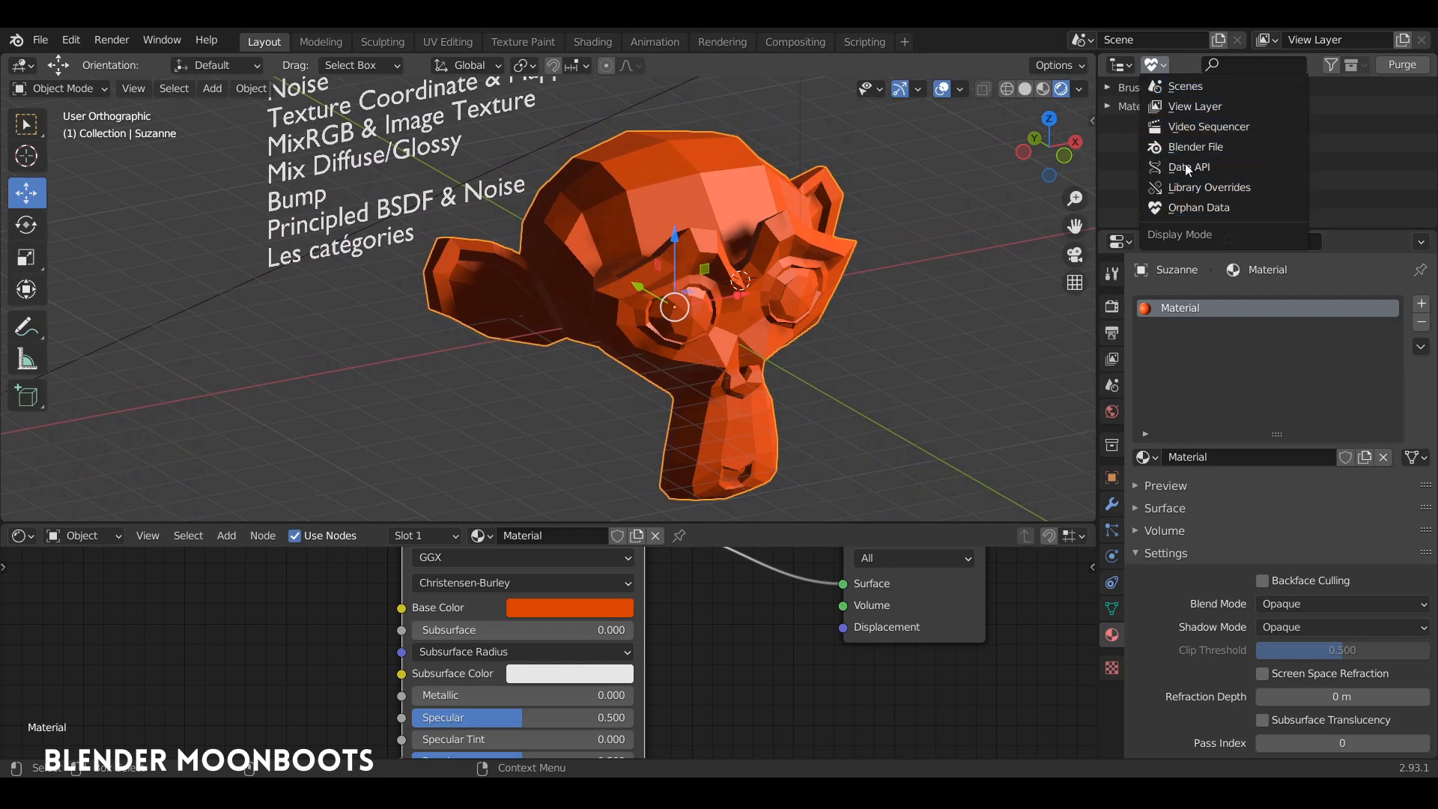
{"action": "left_click", "coordinate": [1187, 208]}
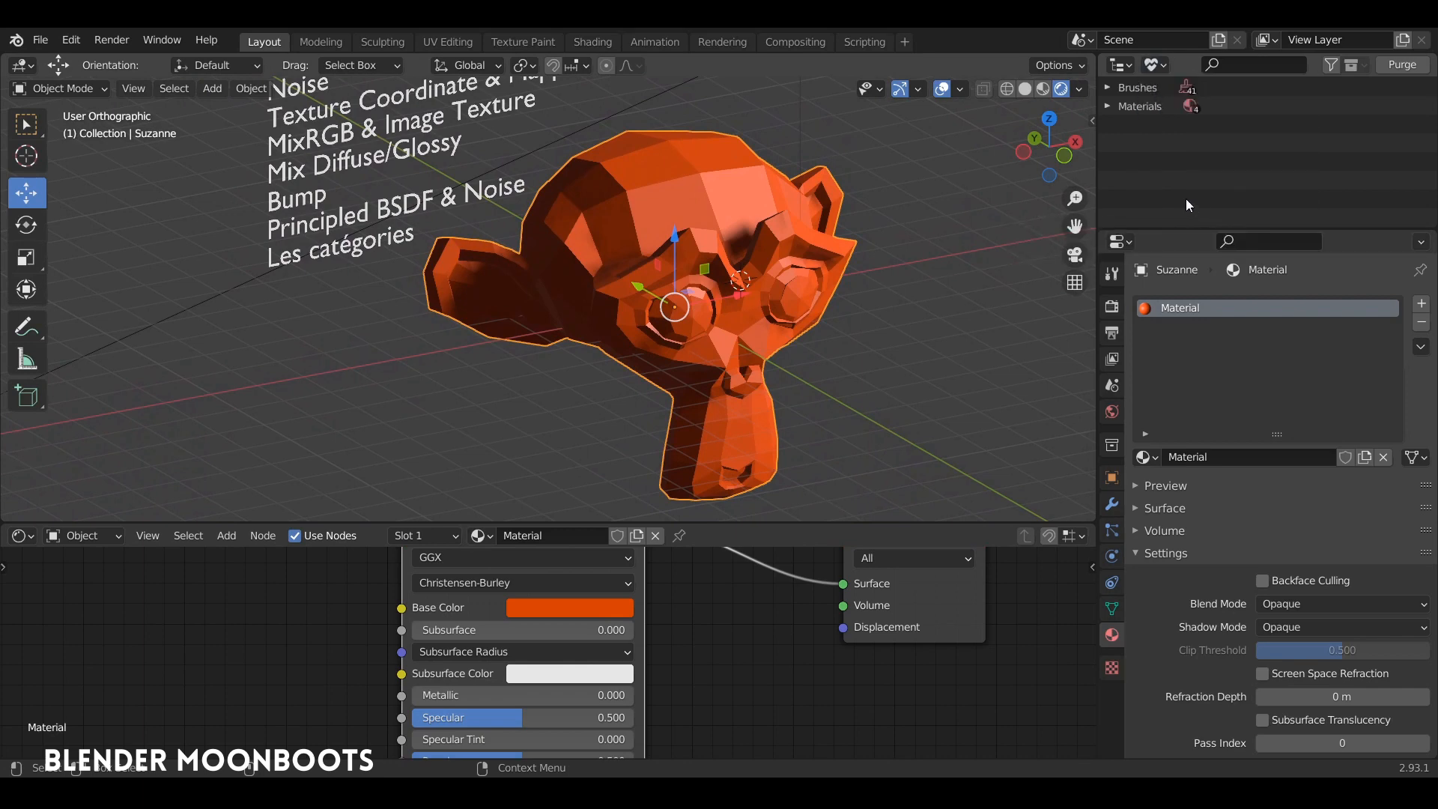
{"action": "left_click", "coordinate": [1106, 106]}
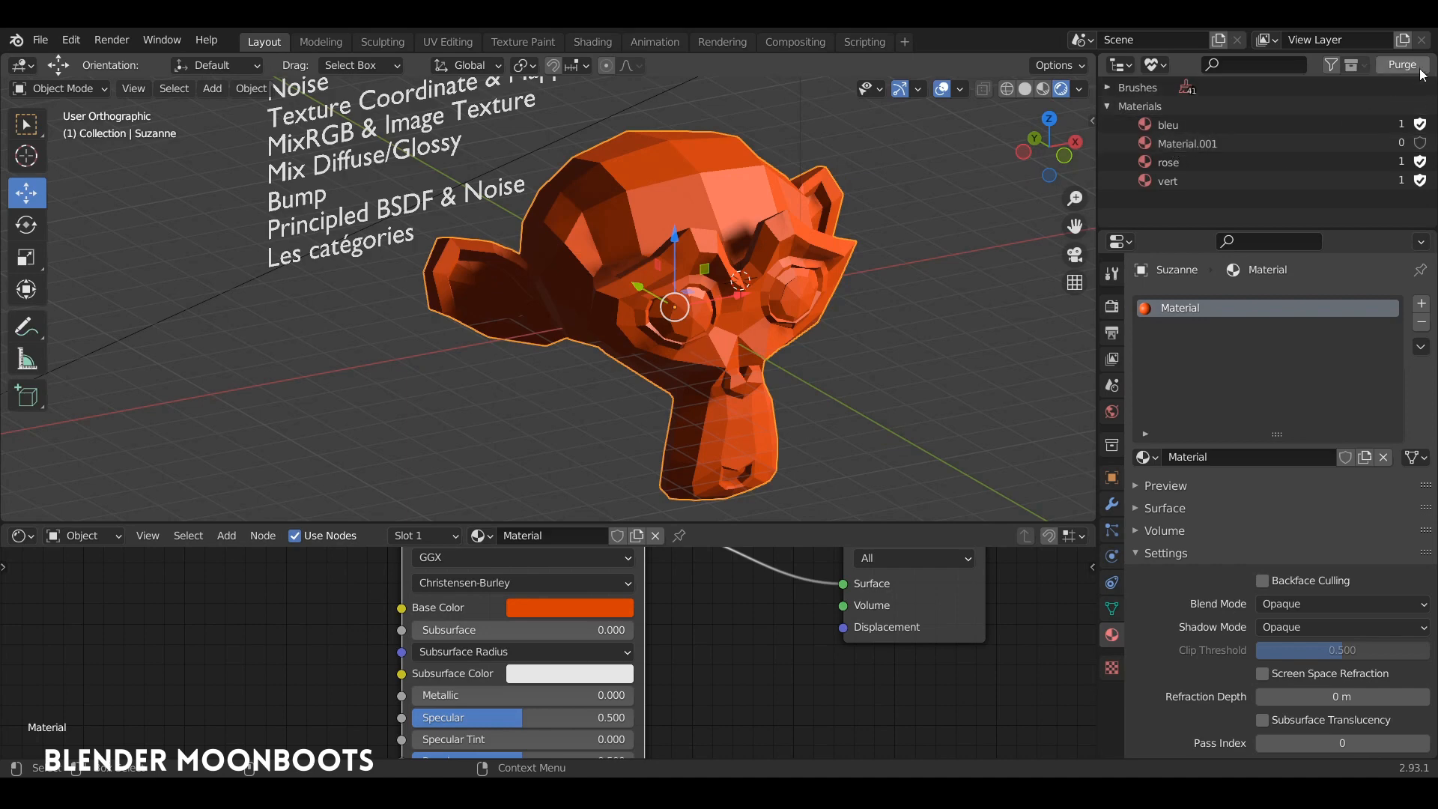
{"action": "left_click", "coordinate": [1393, 64]}
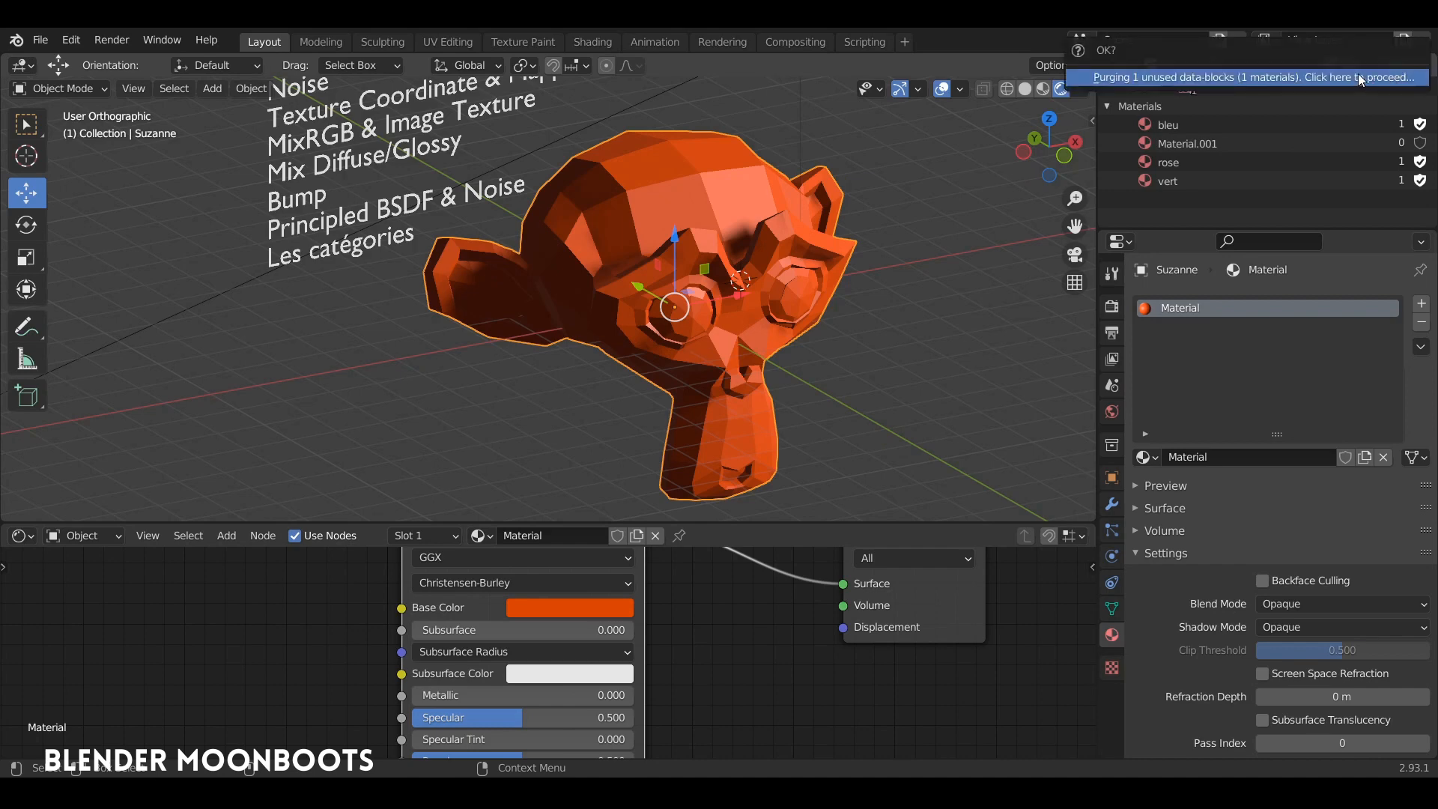
{"action": "left_click", "coordinate": [1350, 74]}
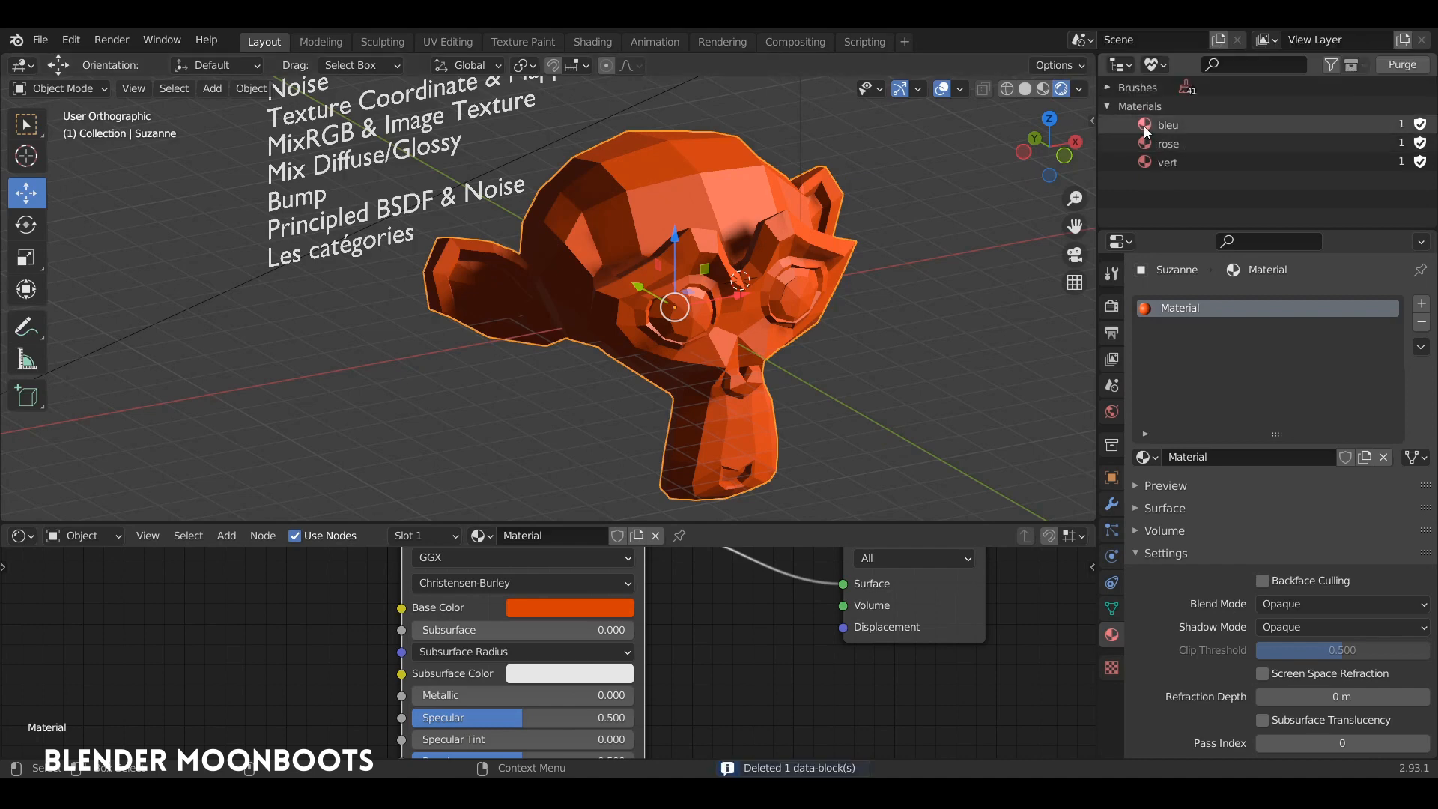
{"action": "left_click", "coordinate": [1109, 106]}
{"action": "left_click", "coordinate": [1144, 457]}
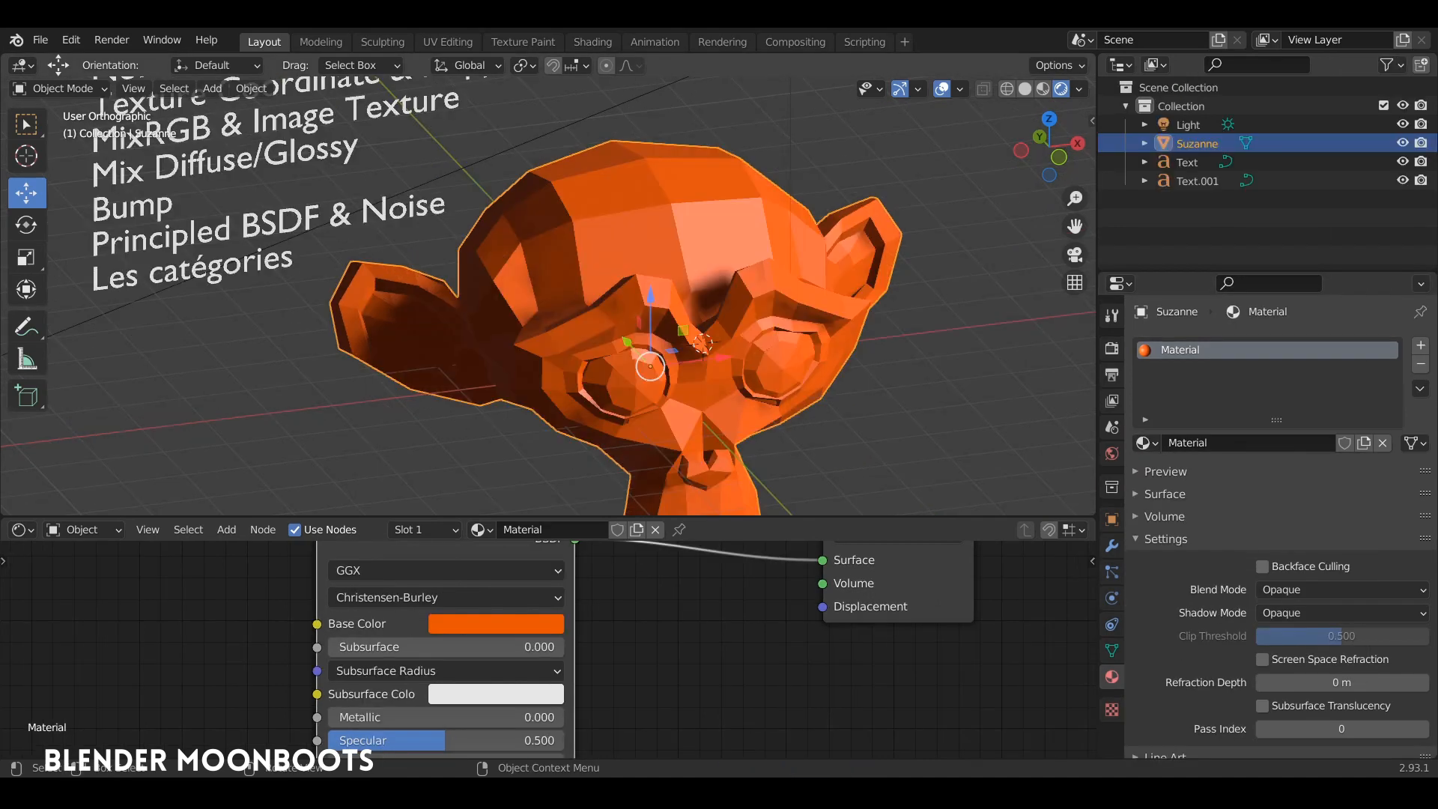
Set the 3D viewport to front view and move the Principled BSDF and Material Output nodes closer together in an enlarged Shader Editor.
{"action": "middle_click_drag", "start_coordinate": [622, 301], "coordinate": [630, 438]}
{"action": "left_click_drag", "start_coordinate": [596, 516], "coordinate": [650, 405]}
{"action": "key", "text": "KP_1"}
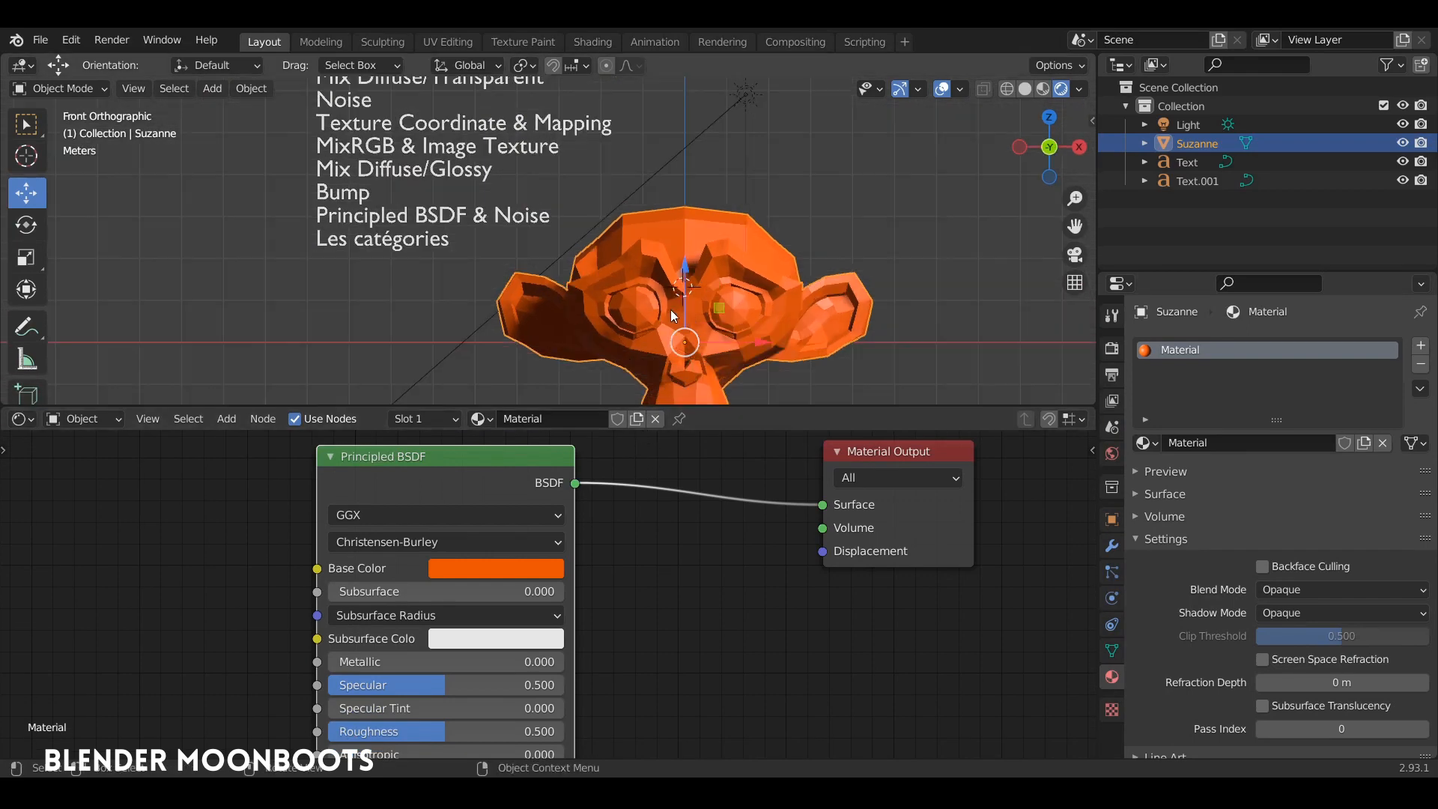
{"action": "middle_click_drag", "start_coordinate": [627, 465], "coordinate": [638, 488]}
{"action": "left_click_drag", "start_coordinate": [859, 477], "coordinate": [704, 486]}
{"action": "left_click_drag", "start_coordinate": [543, 471], "coordinate": [605, 480]}
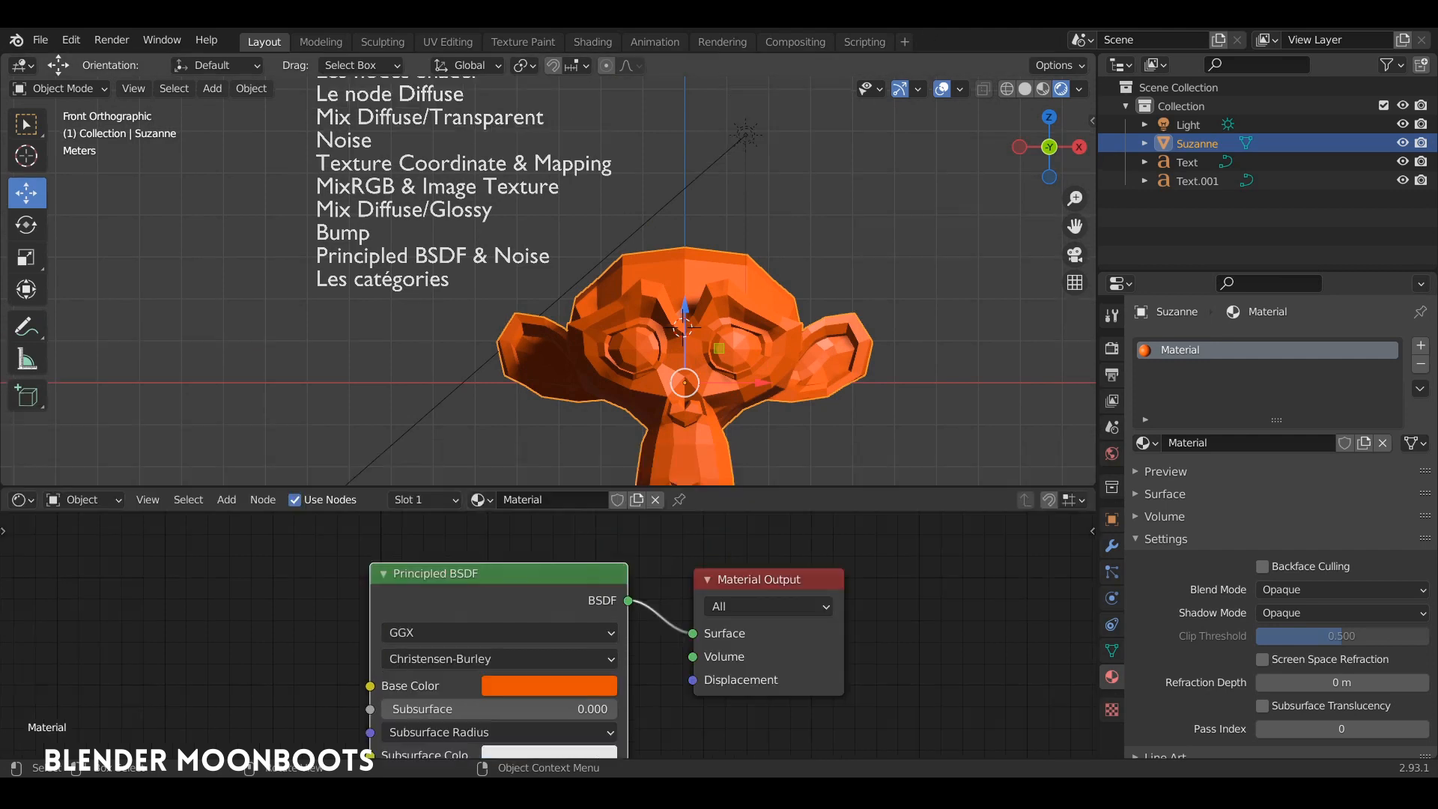
Enlarge the Shader Editor and place the Principled BSDF node just beside the Material Output node.
{"action": "left_click", "coordinate": [441, 555]}
{"action": "mouse_move", "coordinate": [442, 567]}
{"action": "left_mouse_down"}
{"action": "mouse_move", "coordinate": [409, 556]}
{"action": "mouse_move", "coordinate": [431, 542]}
{"action": "left_mouse_up"}
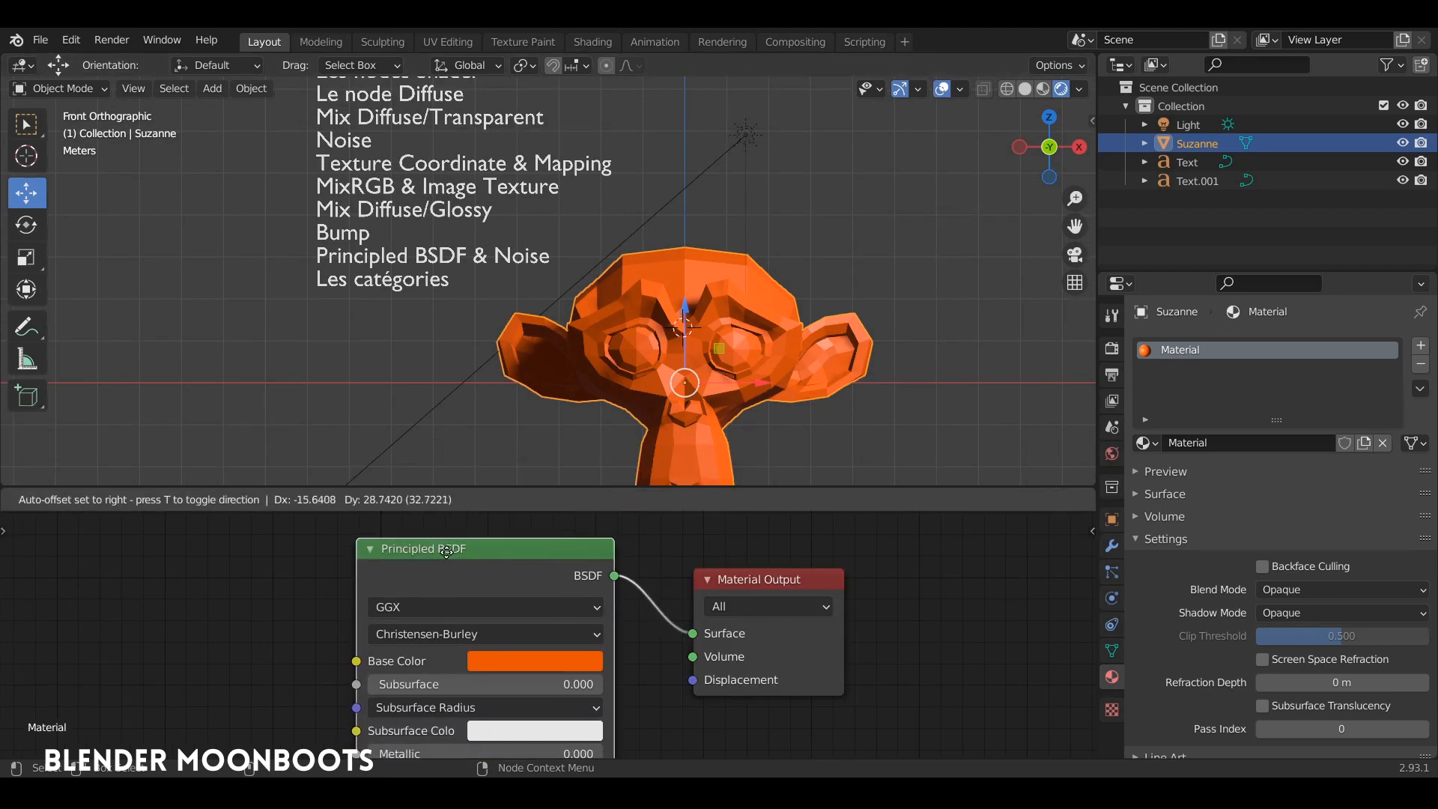
{"action": "left_click_drag", "start_coordinate": [500, 489], "coordinate": [519, 392]}
{"action": "middle_click_drag", "start_coordinate": [656, 463], "coordinate": [691, 423]}
{"action": "left_click_drag", "start_coordinate": [781, 495], "coordinate": [795, 461]}
{"action": "left_click_drag", "start_coordinate": [578, 463], "coordinate": [617, 466]}
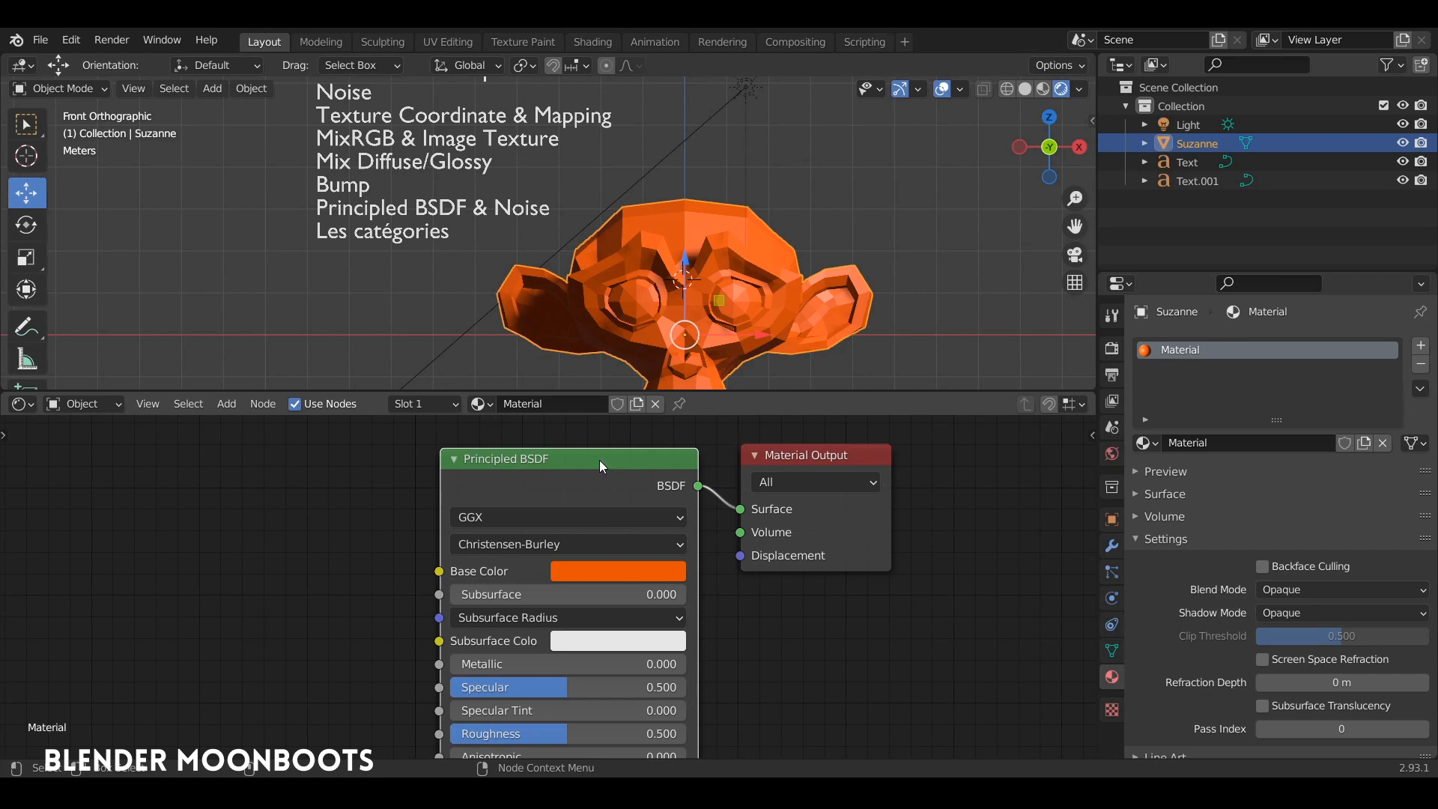
{"action": "mouse_move", "coordinate": [591, 460]}
{"action": "left_mouse_down"}
{"action": "mouse_move", "coordinate": [540, 468]}
{"action": "mouse_move", "coordinate": [571, 471]}
{"action": "left_mouse_up"}
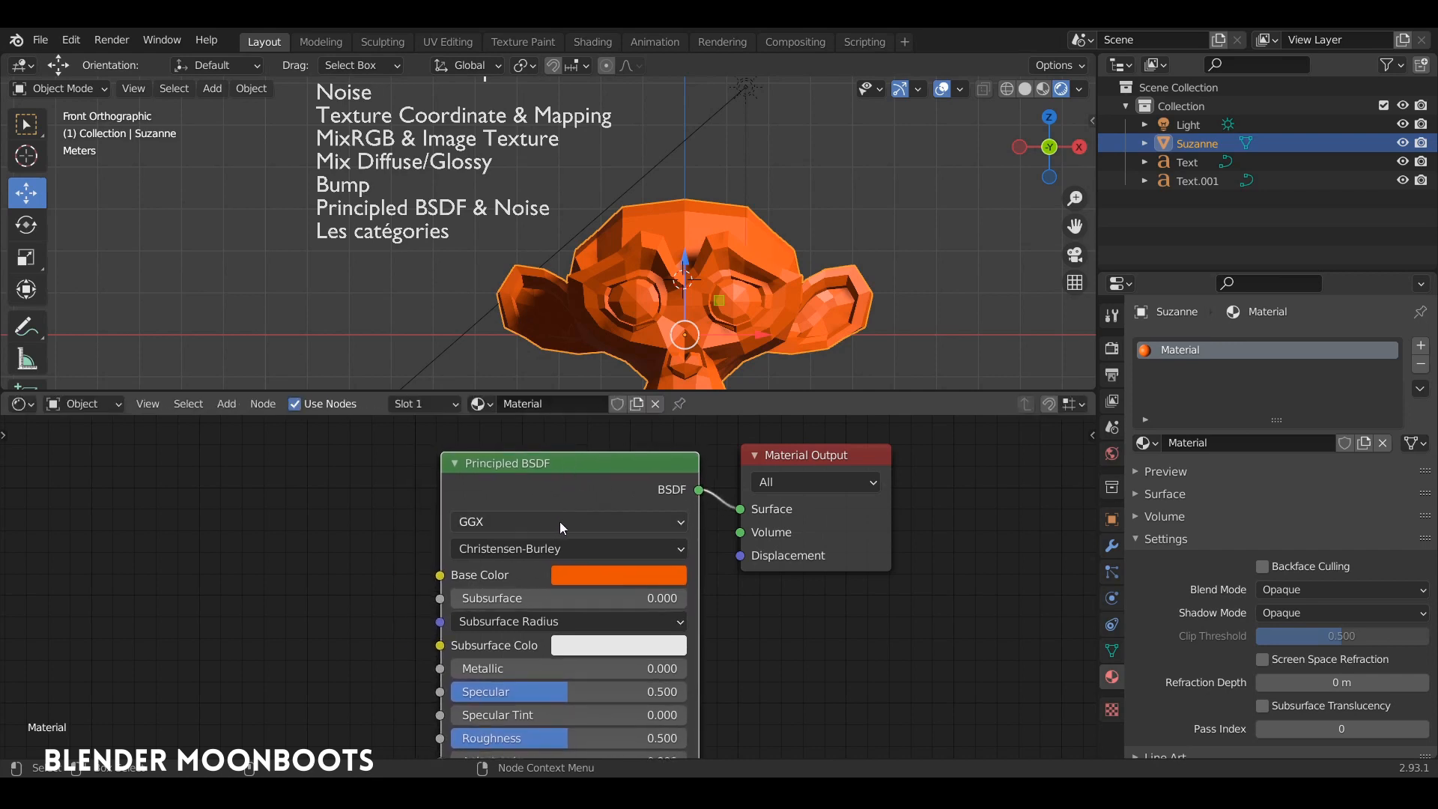
Switch the Principled BSDF node's type to Diffuse BSDF and line it up with the Material Output node.
{"action": "key", "text": "shift+s"}
{"action": "mouse_move", "coordinate": [565, 511]}
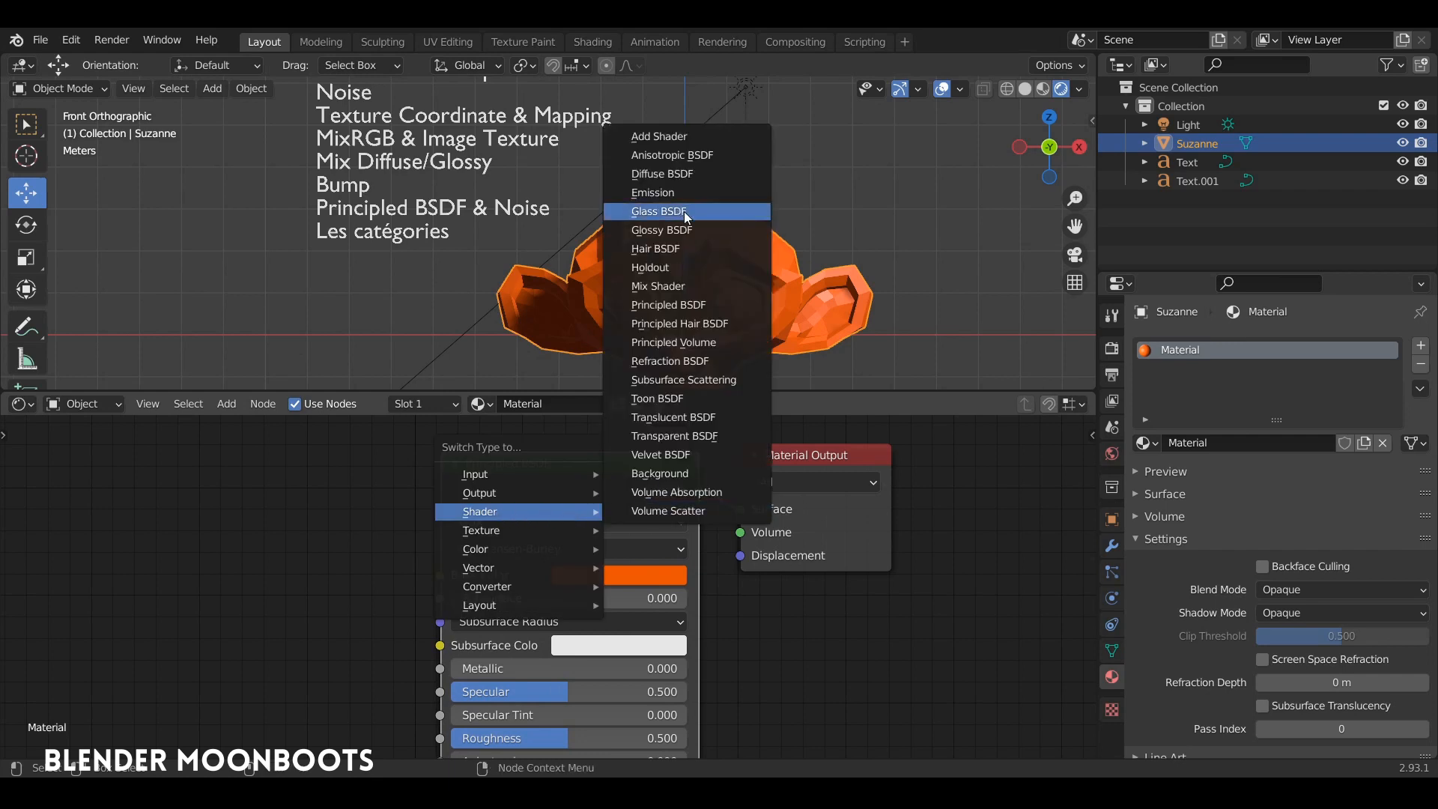
{"action": "left_click", "coordinate": [681, 174]}
{"action": "left_click_drag", "start_coordinate": [543, 466], "coordinate": [588, 526]}
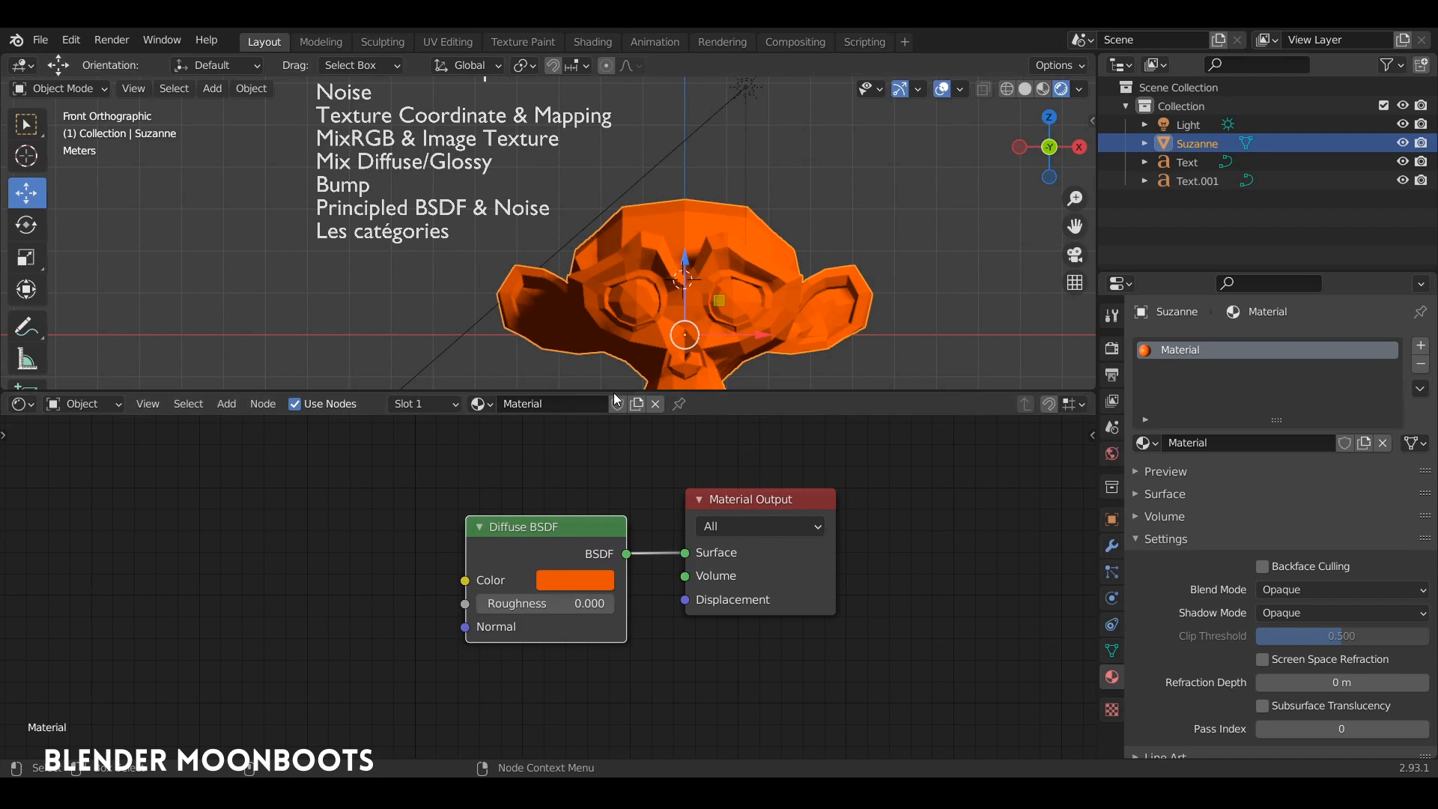
Enlarge the 3D viewport and space the Diffuse BSDF node farther from the Material Output node.
{"action": "left_click_drag", "start_coordinate": [614, 394], "coordinate": [592, 497]}
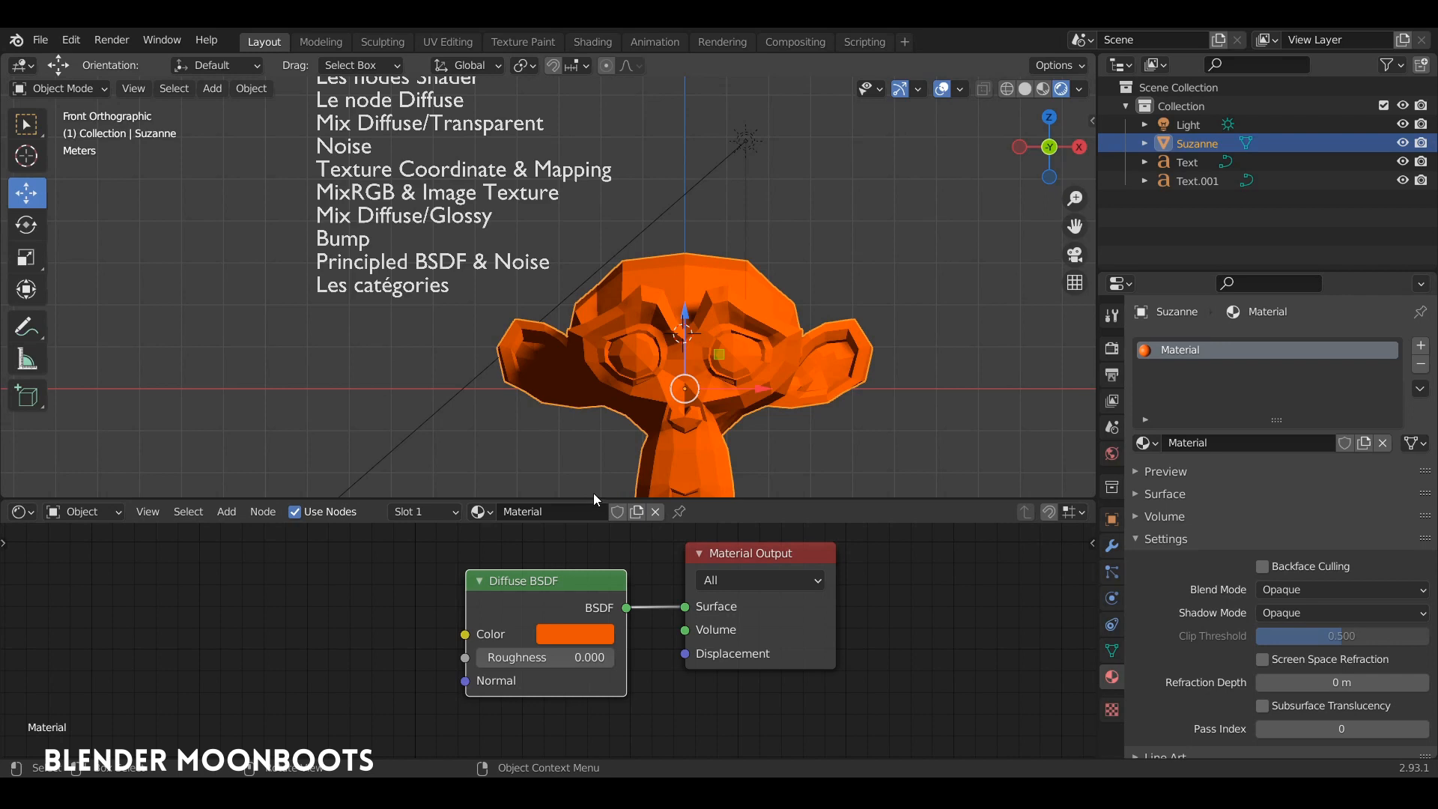
{"action": "left_click_drag", "start_coordinate": [727, 556], "coordinate": [694, 577]}
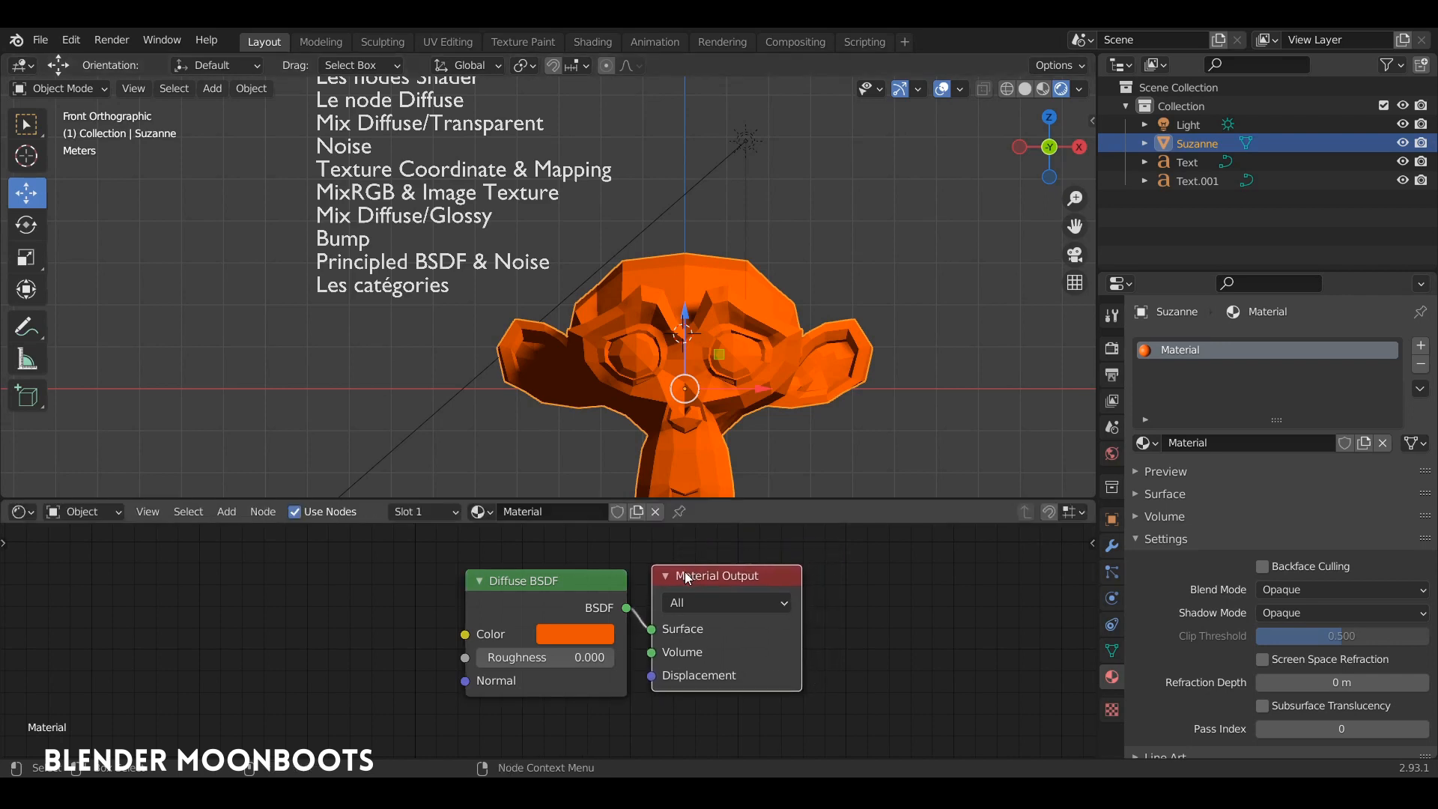
{"action": "left_click_drag", "start_coordinate": [600, 584], "coordinate": [524, 582]}
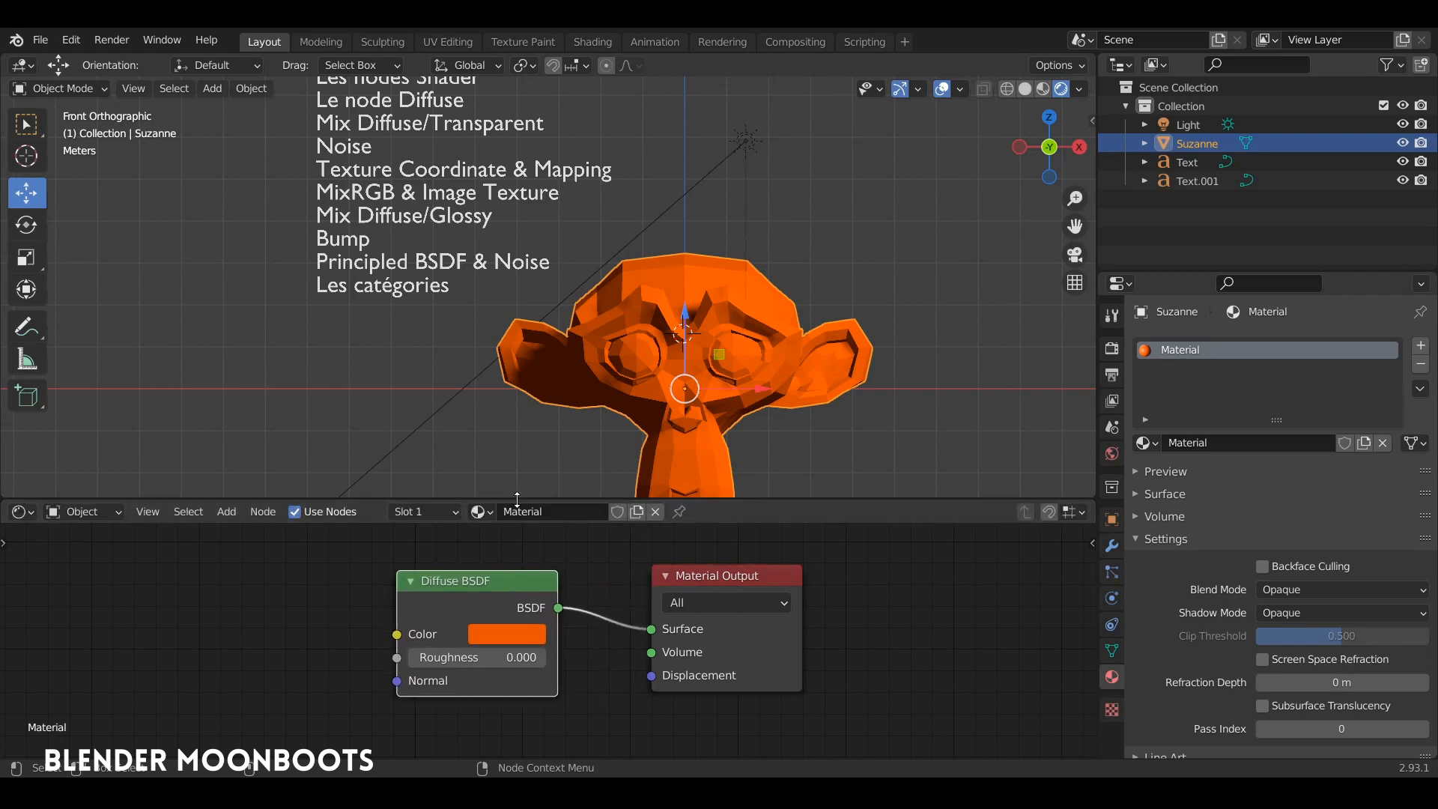
Enlarge the Shader Editor area and move the Diffuse BSDF node up and well away from the Material Output node.
{"action": "left_click_drag", "start_coordinate": [521, 499], "coordinate": [526, 469]}
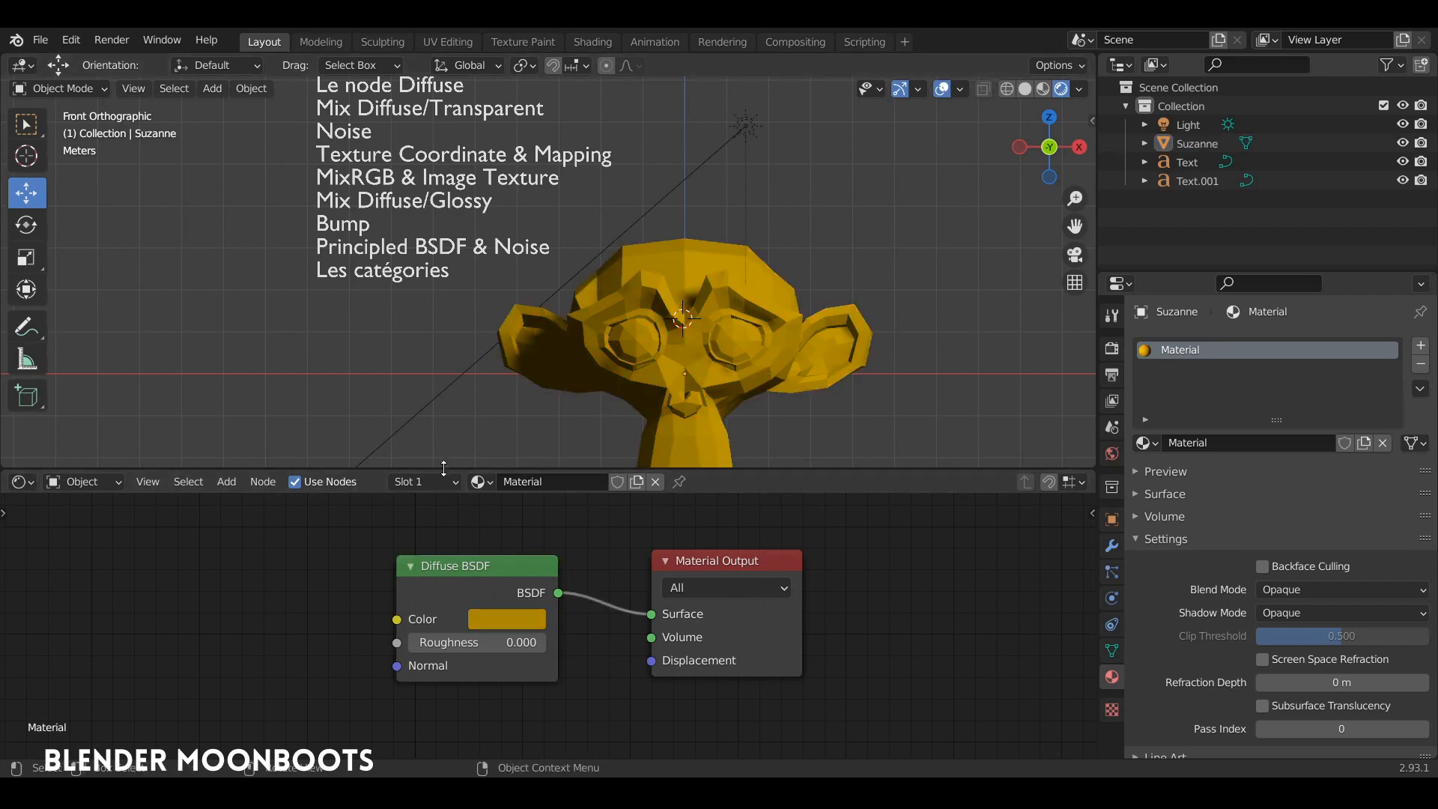
{"action": "left_click_drag", "start_coordinate": [447, 469], "coordinate": [449, 419]}
{"action": "left_click_drag", "start_coordinate": [524, 596], "coordinate": [356, 517]}
Add an Emission shader below the Diffuse BSDF, connect it to the Material Output's Surface, and give it the Diffuse node's colour.
{"action": "key", "text": "shift+a"}
{"action": "mouse_move", "coordinate": [313, 624]}
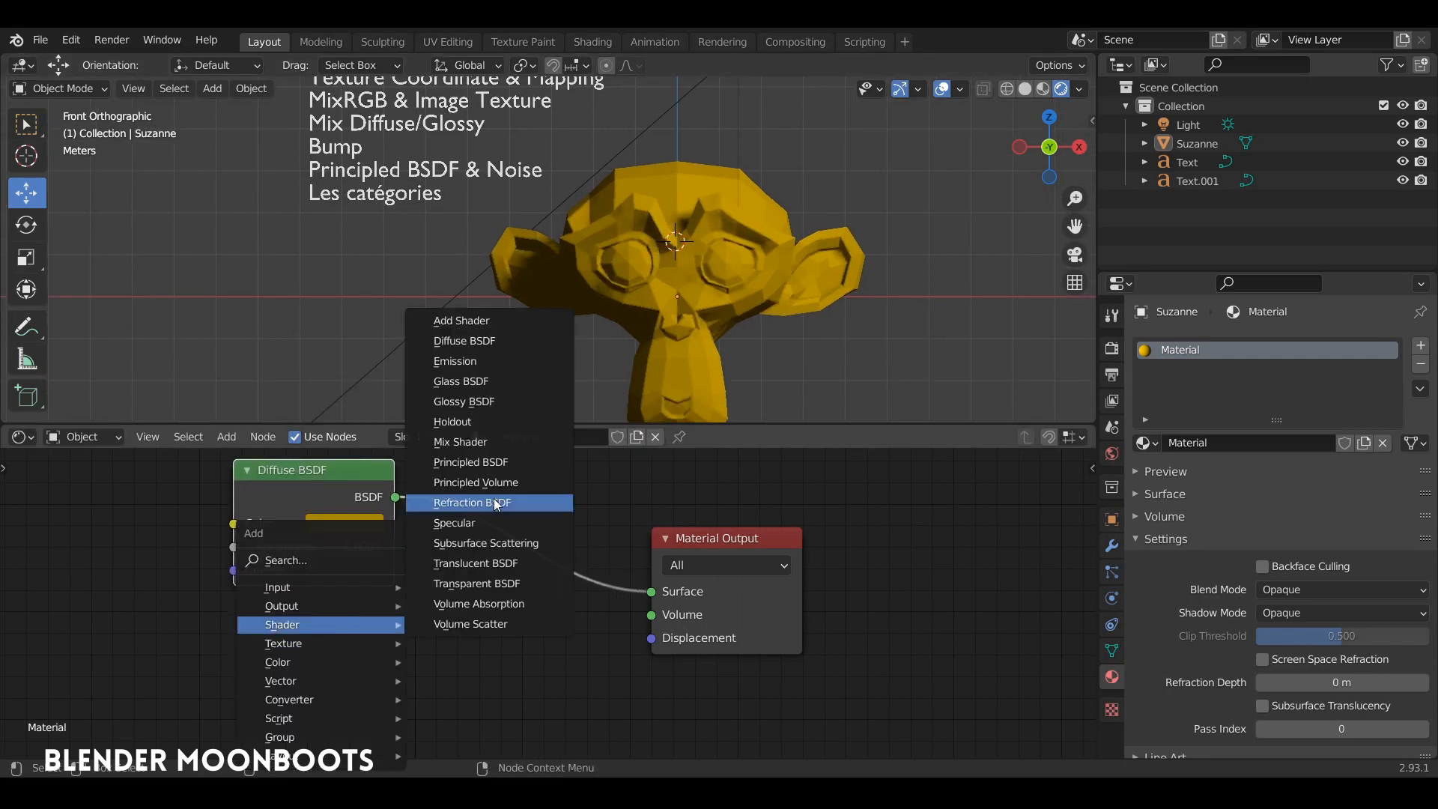
{"action": "left_click", "coordinate": [506, 361]}
{"action": "left_click", "coordinate": [281, 625]}
{"action": "left_click_drag", "start_coordinate": [421, 657], "coordinate": [654, 591]}
{"action": "left_click_drag", "start_coordinate": [349, 524], "coordinate": [371, 693]}
{"action": "middle_click_drag", "start_coordinate": [549, 361], "coordinate": [644, 321]}
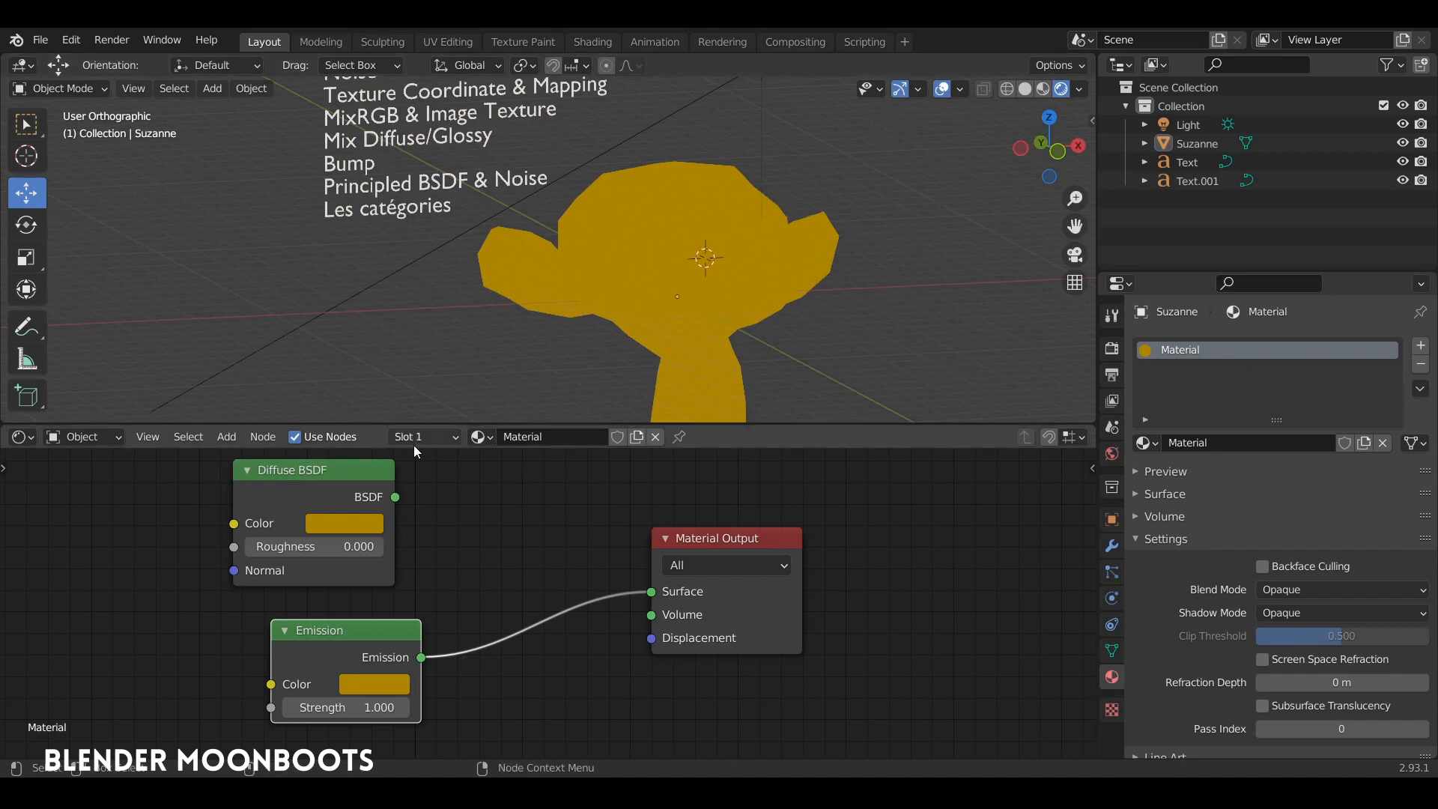
Reconnect the Diffuse BSDF to the Surface input, delete the Emission node, and move the Material Output farther away.
{"action": "left_click_drag", "start_coordinate": [396, 497], "coordinate": [651, 591]}
{"action": "key", "text": "x"}
{"action": "left_click_drag", "start_coordinate": [737, 536], "coordinate": [831, 474]}
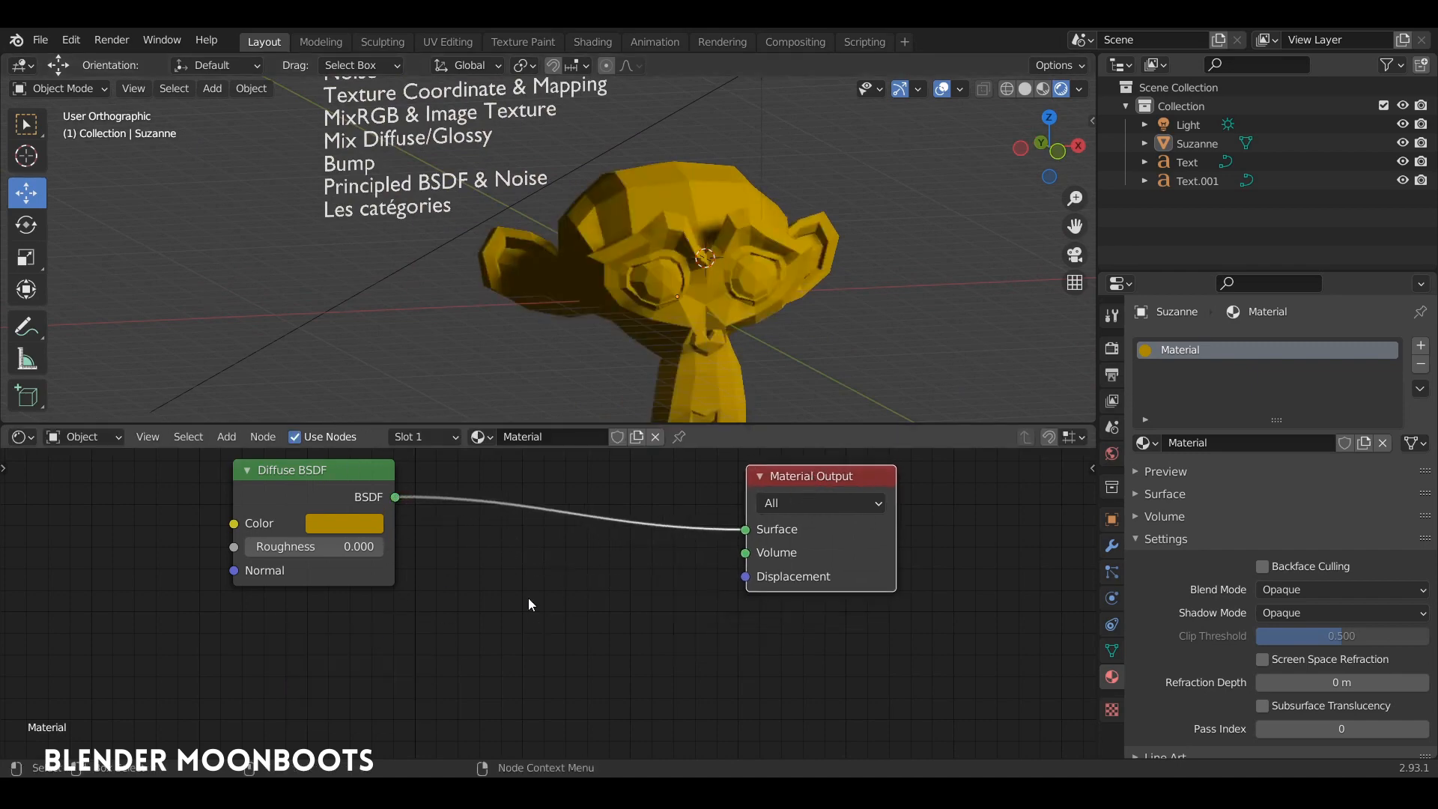
Insert a Mix Shader into the link between the Diffuse BSDF and the Material Output, and space the three nodes evenly.
{"action": "key", "text": "shift+a"}
{"action": "mouse_move", "coordinate": [518, 602]}
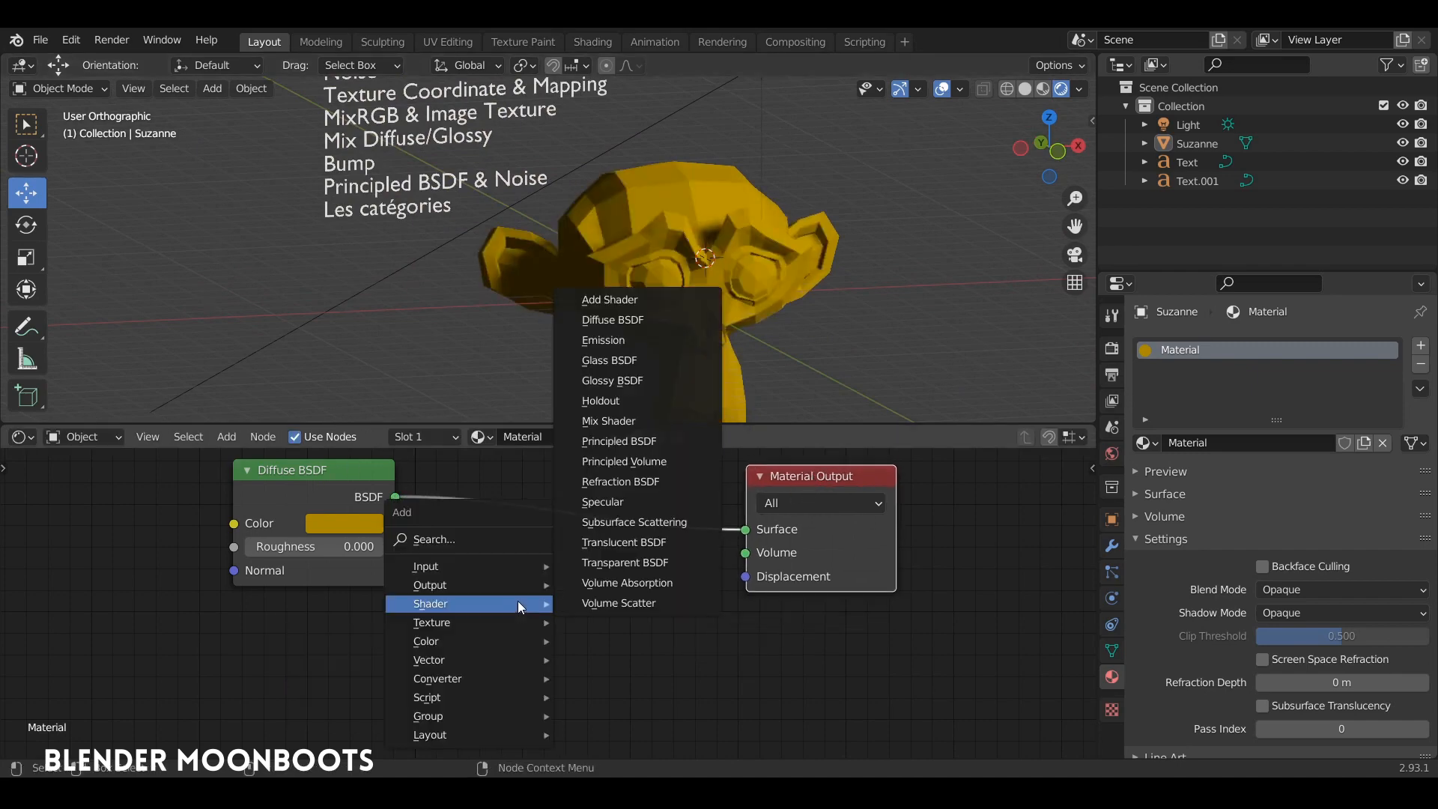
{"action": "left_click", "coordinate": [629, 421]}
{"action": "left_click", "coordinate": [588, 487]}
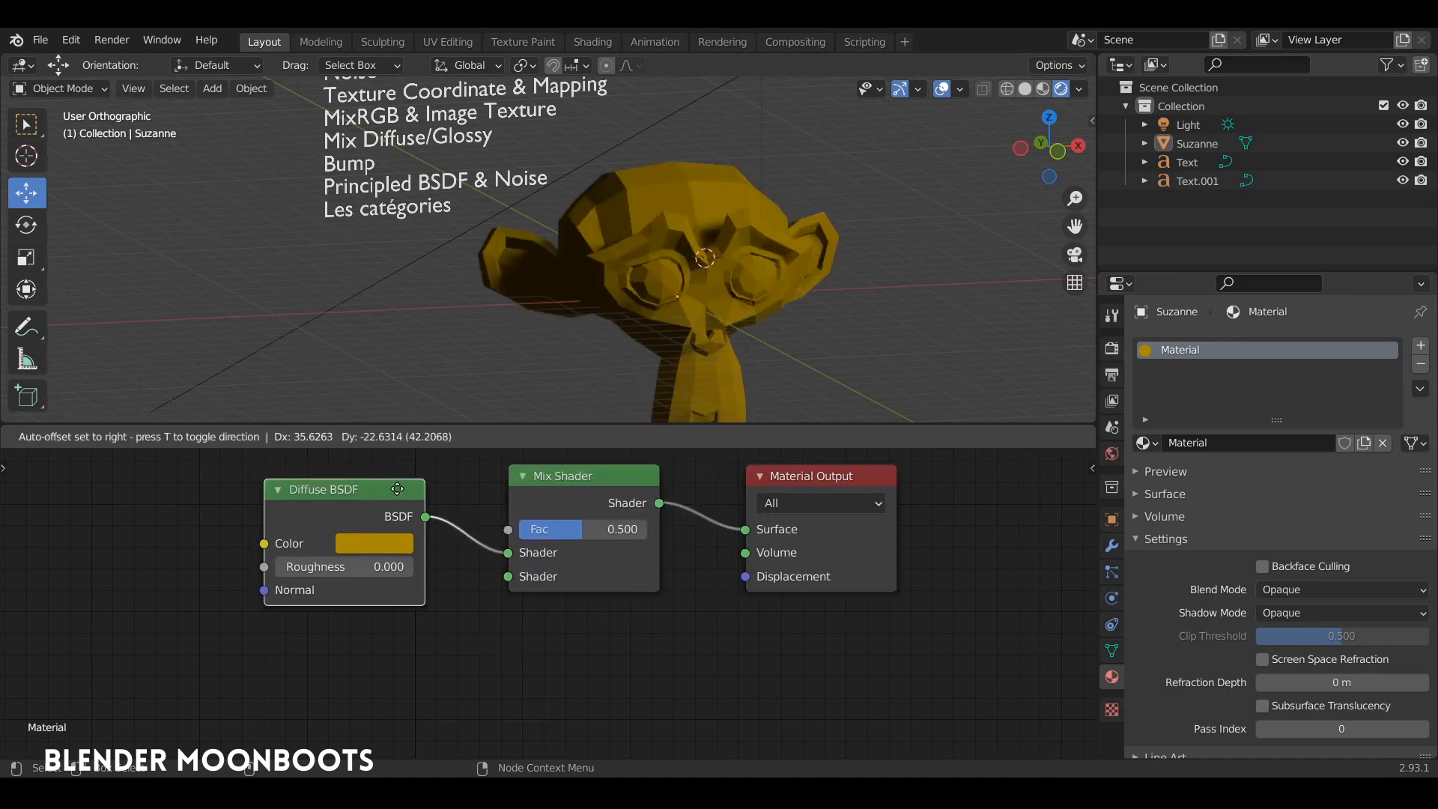
{"action": "left_click_drag", "start_coordinate": [796, 479], "coordinate": [798, 495]}
{"action": "left_click_drag", "start_coordinate": [558, 486], "coordinate": [574, 496]}
{"action": "left_click_drag", "start_coordinate": [384, 497], "coordinate": [398, 499]}
Add a Transparent BSDF below the Diffuse BSDF, connect it to the Mix Shader's second Shader input, and test the mix factor.
{"action": "key", "text": "shift+a"}
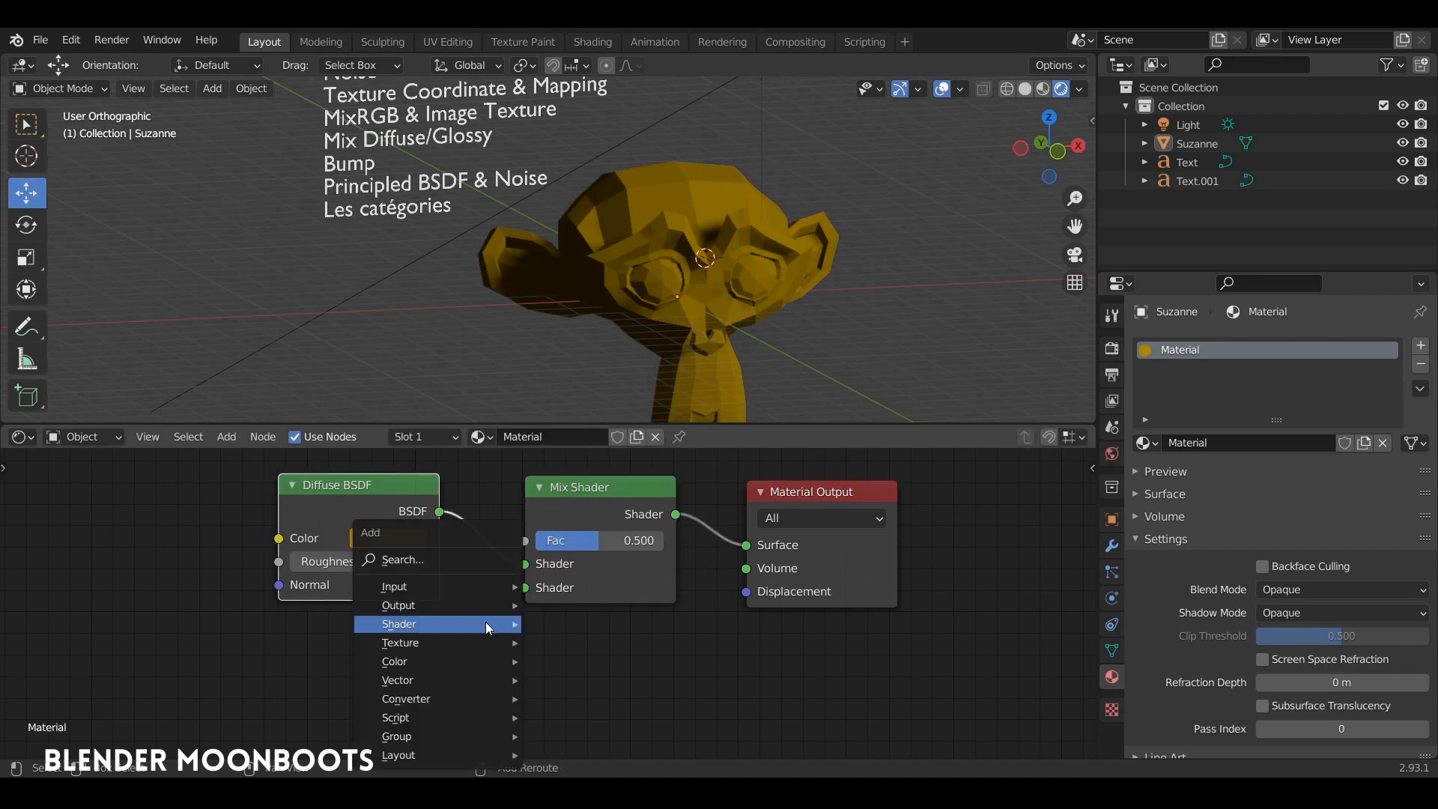
{"action": "mouse_move", "coordinate": [464, 628]}
{"action": "left_click", "coordinate": [592, 583]}
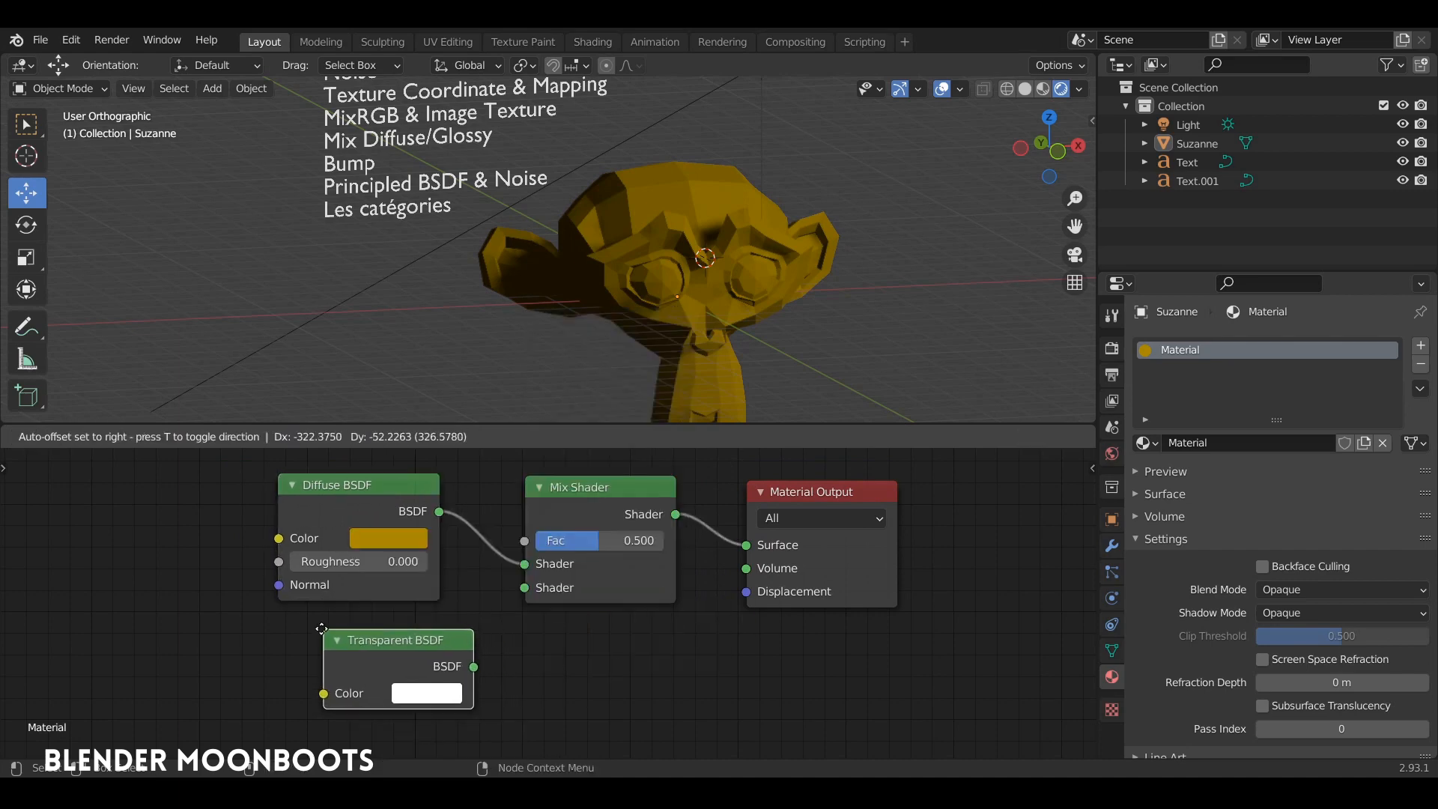
{"action": "left_click", "coordinate": [463, 638]}
{"action": "left_click_drag", "start_coordinate": [437, 665], "coordinate": [525, 588]}
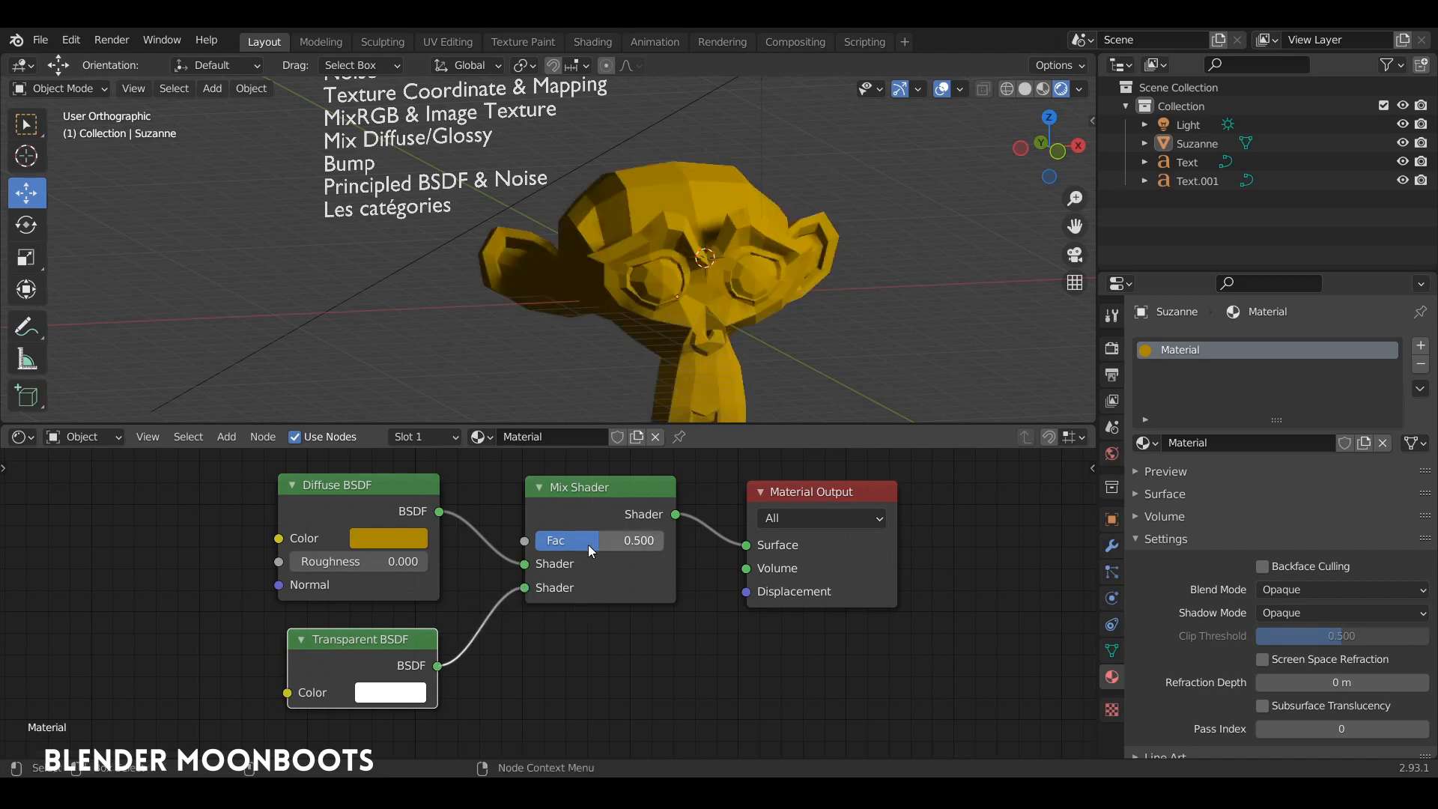
{"action": "mouse_move", "coordinate": [589, 540]}
{"action": "left_mouse_down"}
{"action": "mouse_move", "coordinate": [550, 554]}
{"action": "mouse_move", "coordinate": [650, 560]}
{"action": "mouse_move", "coordinate": [554, 560]}
{"action": "mouse_move", "coordinate": [644, 555]}
{"action": "mouse_move", "coordinate": [586, 559]}
{"action": "mouse_move", "coordinate": [617, 556]}
{"action": "left_mouse_up"}
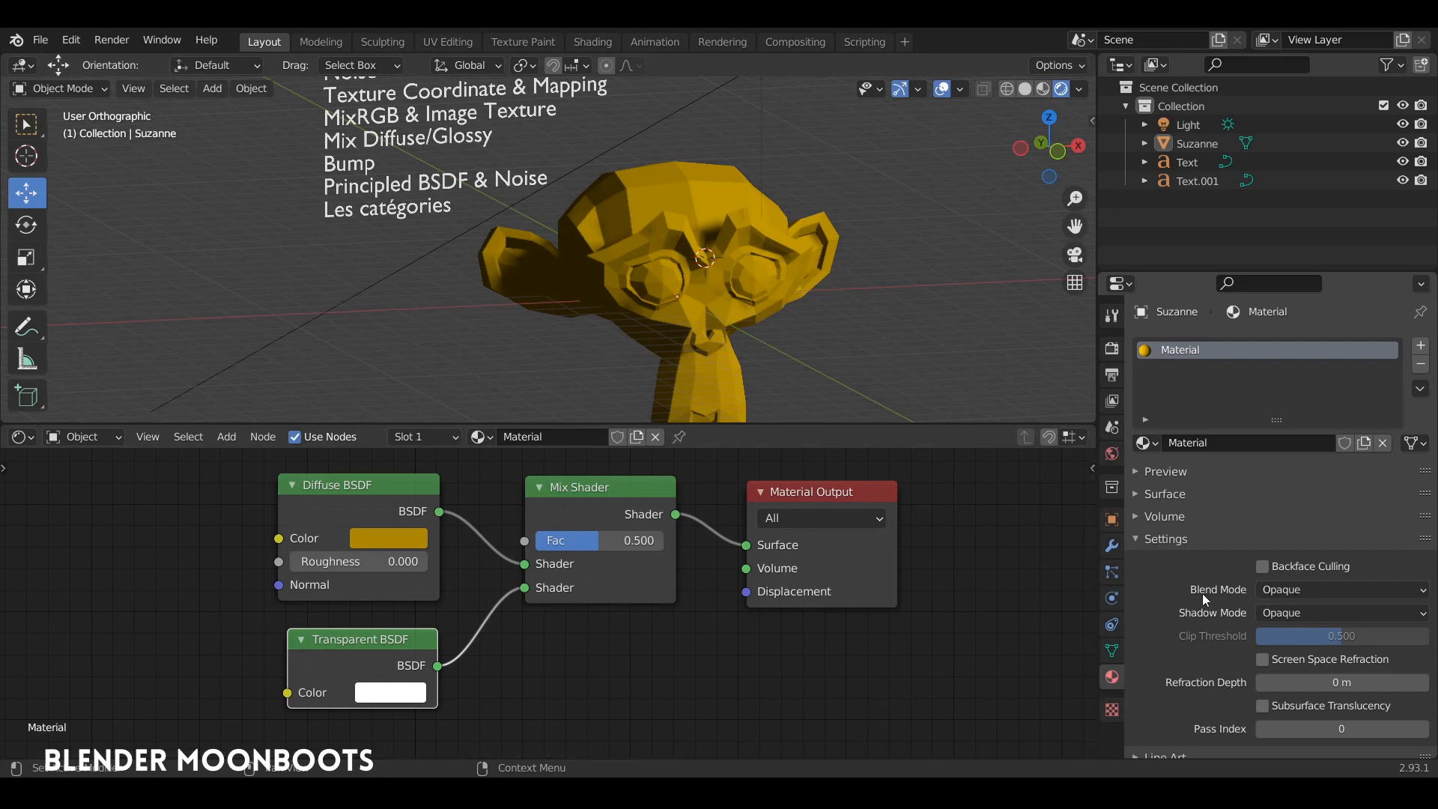
Set the material's Blend Mode to Alpha Blend and Shadow Mode to None, and raise the Mix Shader's Fac to 0.600.
{"action": "left_click", "coordinate": [1297, 592]}
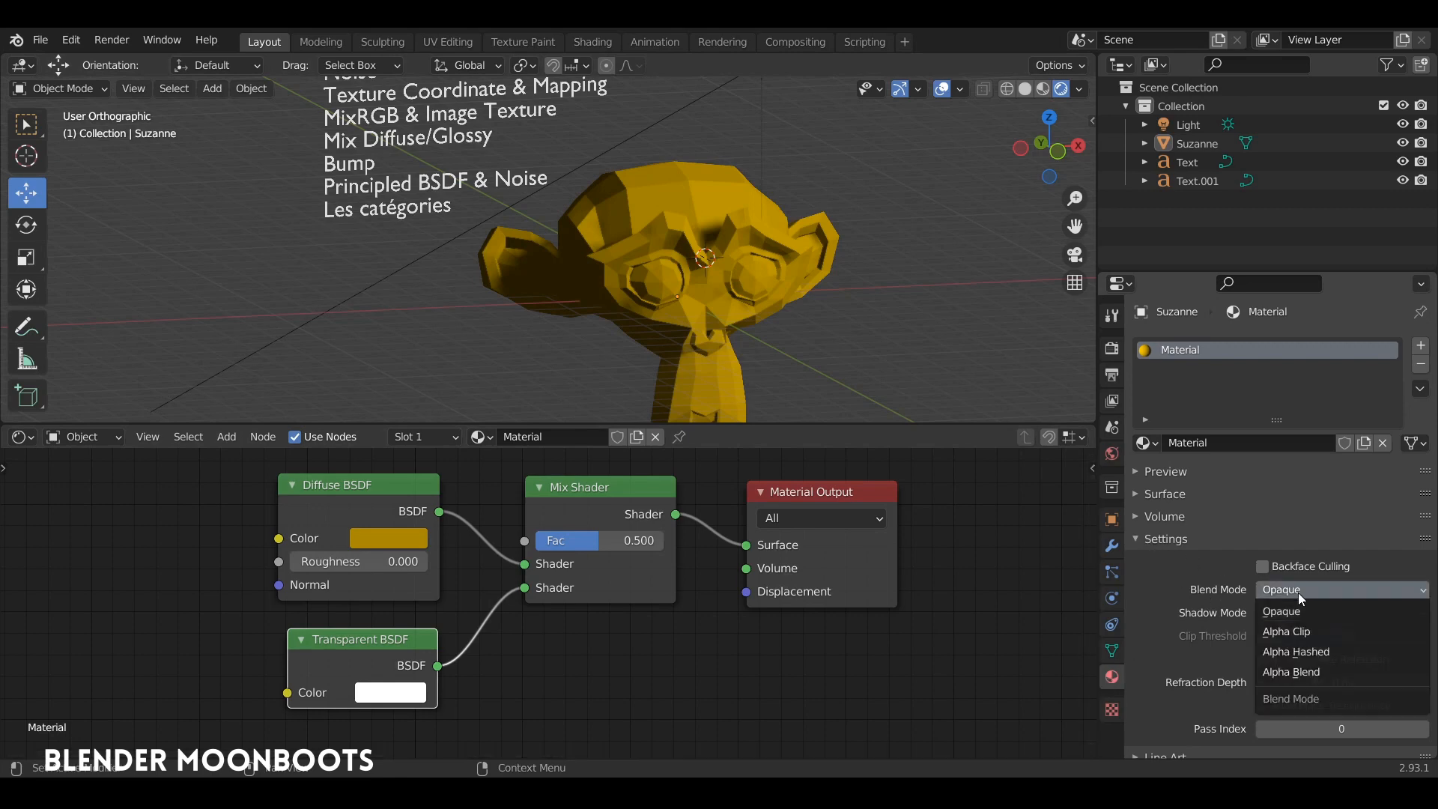
{"action": "left_click", "coordinate": [1338, 669]}
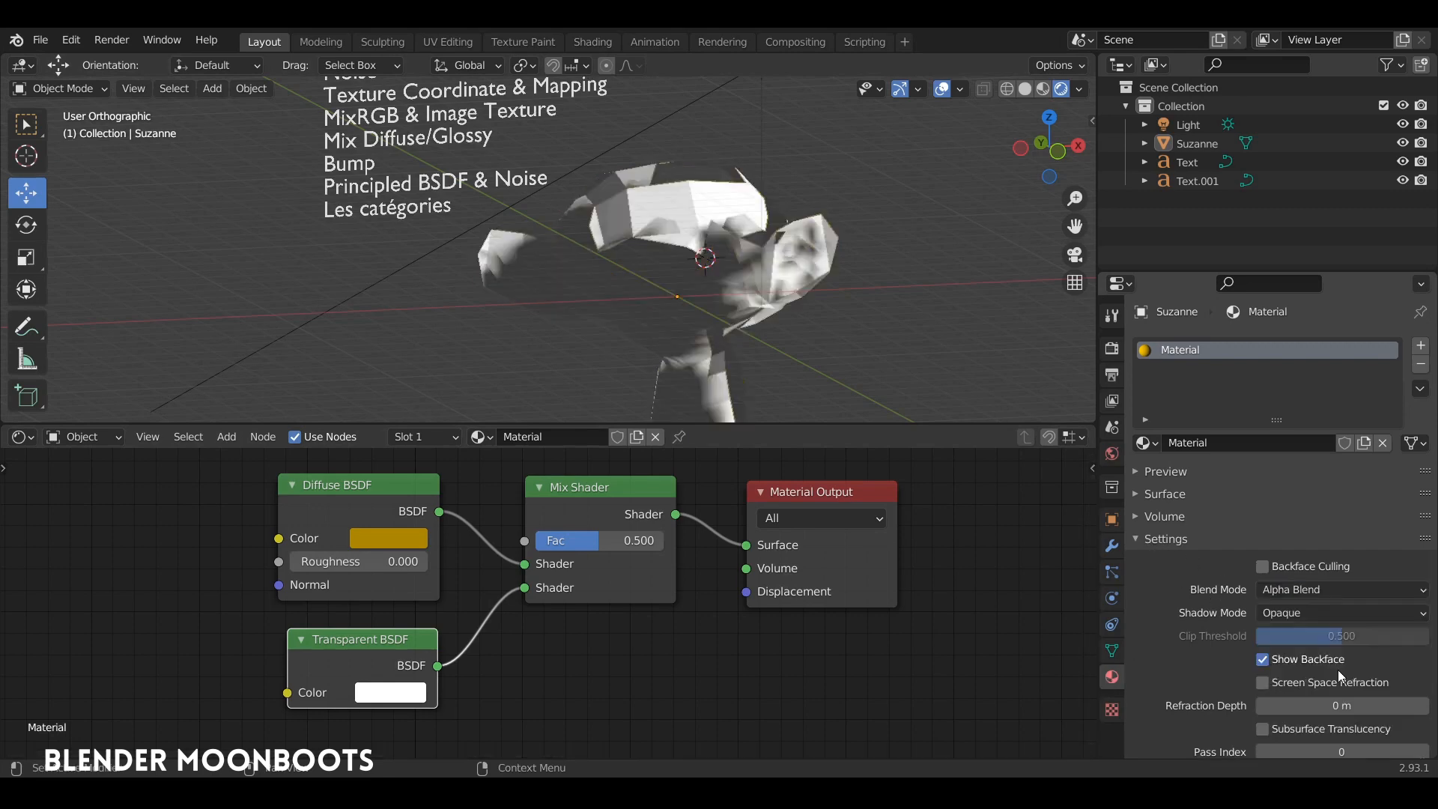
{"action": "left_click", "coordinate": [1279, 613]}
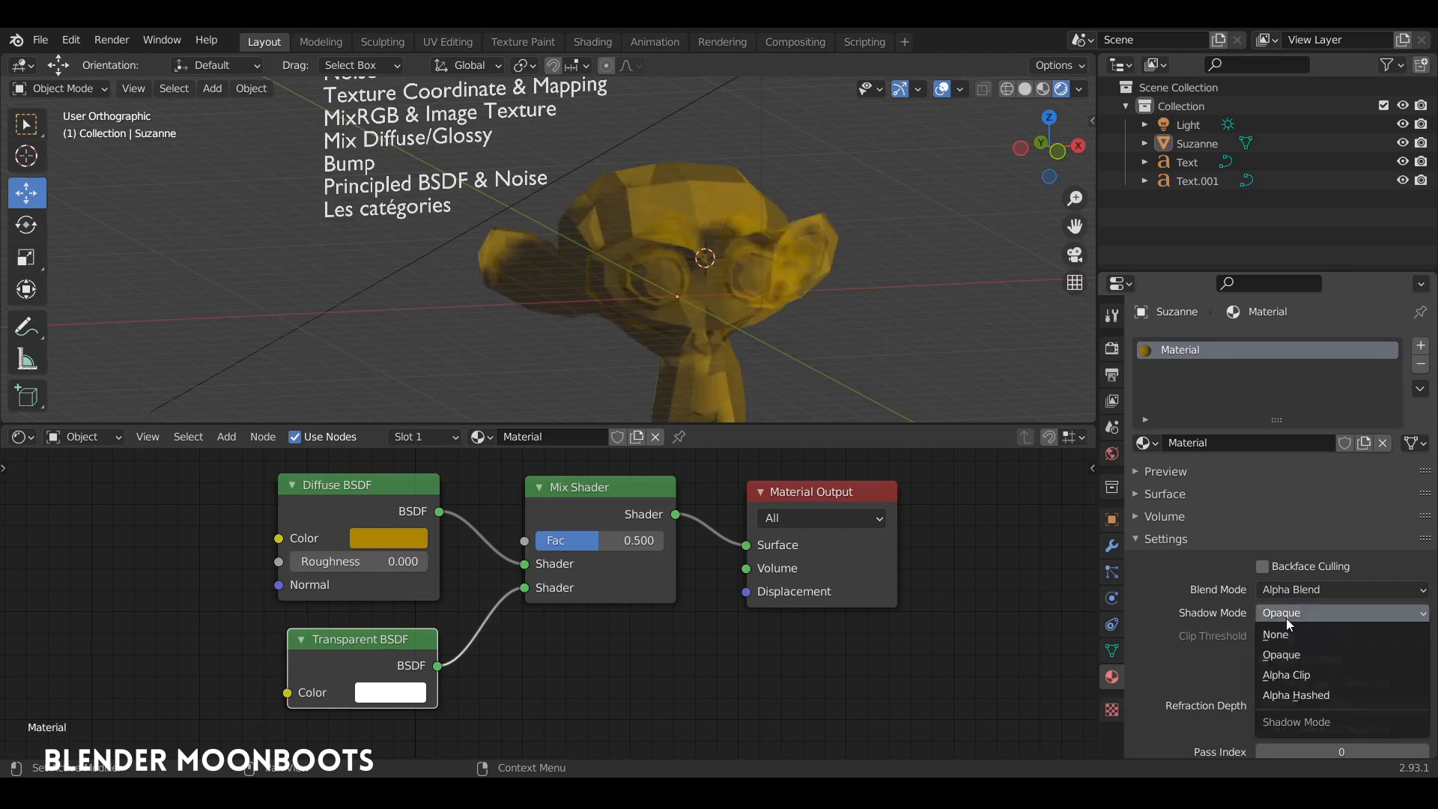
{"action": "left_click", "coordinate": [1298, 635]}
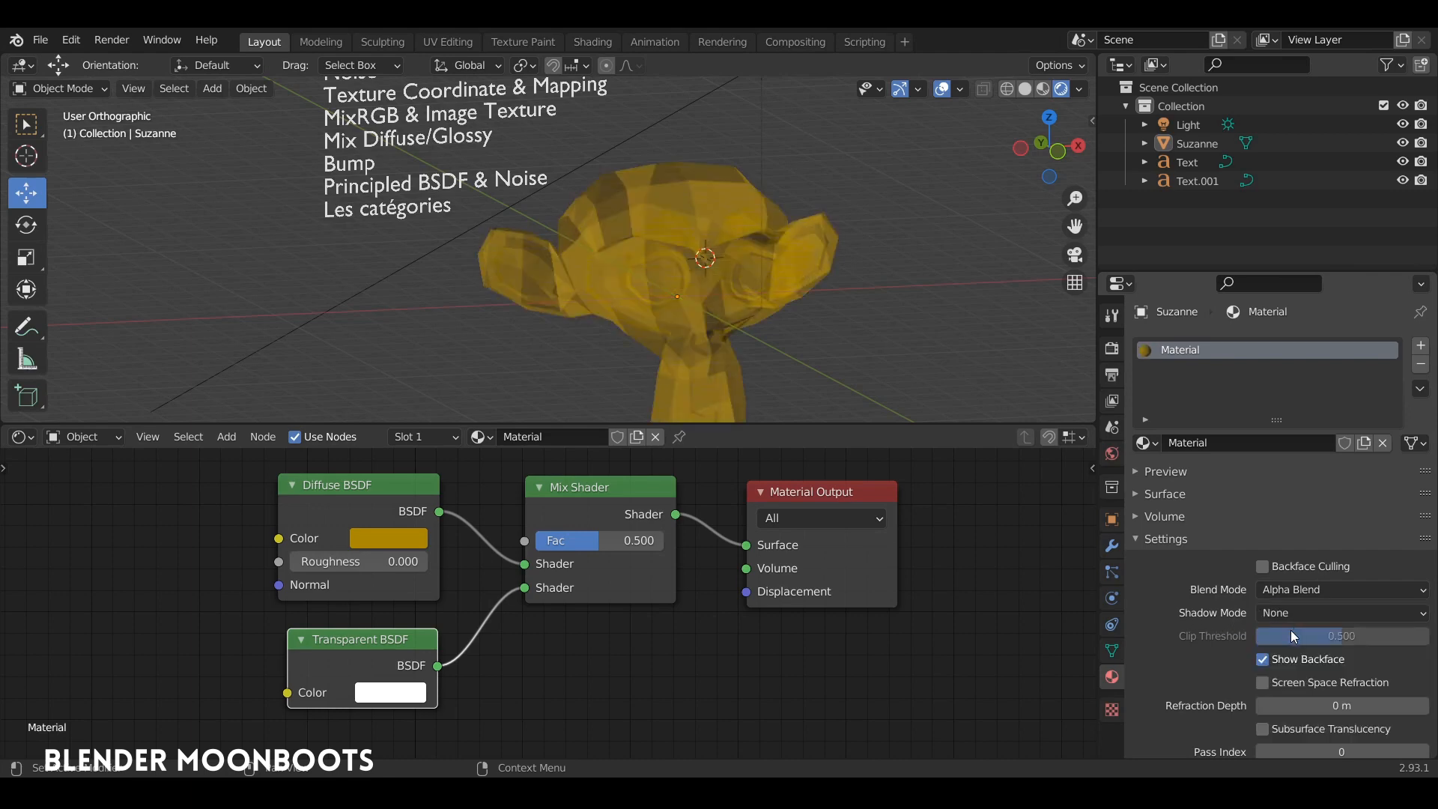
{"action": "mouse_move", "coordinate": [592, 547]}
{"action": "left_mouse_down"}
{"action": "mouse_move", "coordinate": [664, 546]}
{"action": "mouse_move", "coordinate": [506, 553]}
{"action": "mouse_move", "coordinate": [683, 556]}
{"action": "mouse_move", "coordinate": [609, 550]}
{"action": "left_mouse_up"}
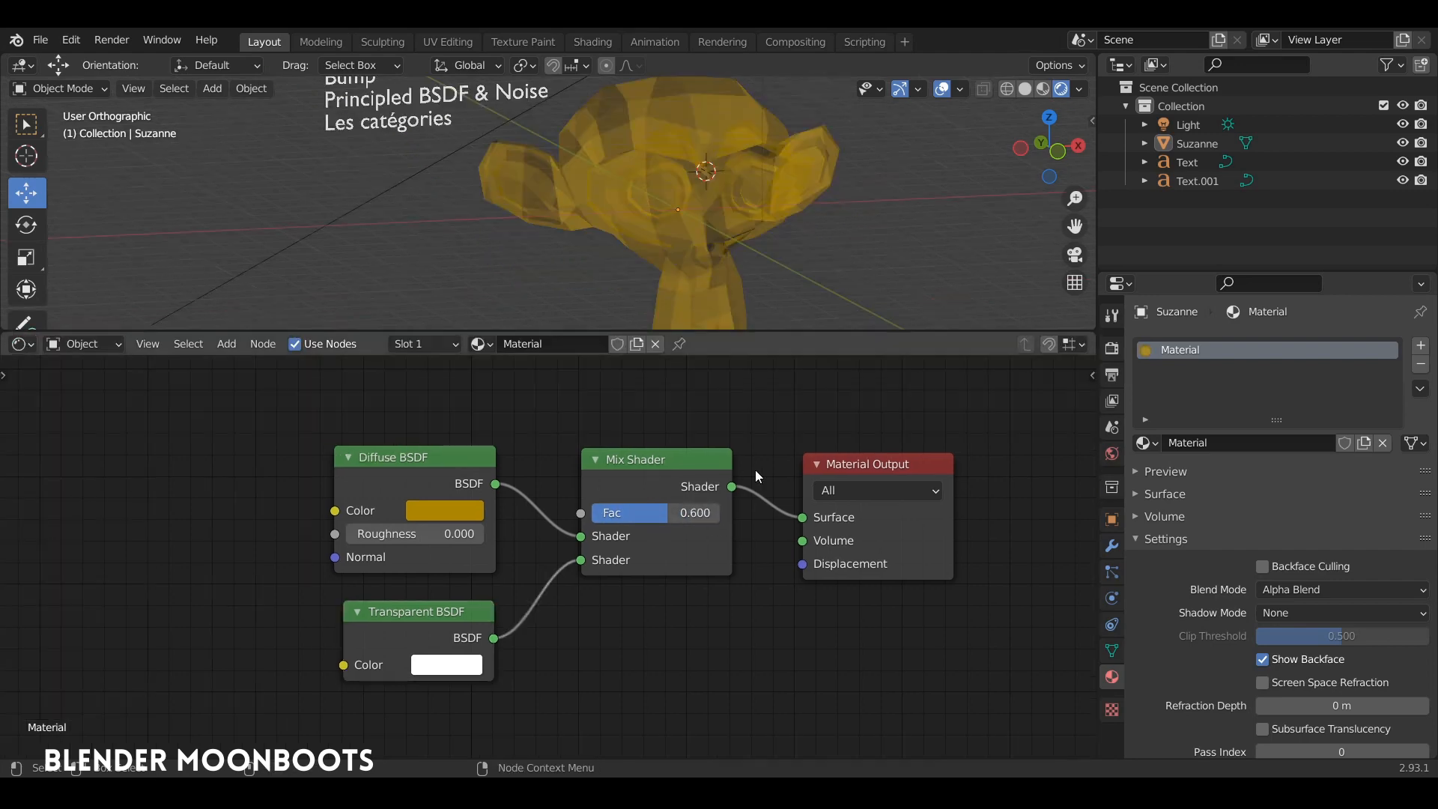
Move the Material Output away and insert a duplicate of the Mix Shader between the first Mix Shader and the output.
{"action": "middle_click_drag", "start_coordinate": [632, 424], "coordinate": [393, 424]}
{"action": "left_click", "coordinate": [636, 465]}
{"action": "left_click_drag", "start_coordinate": [637, 465], "coordinate": [893, 466]}
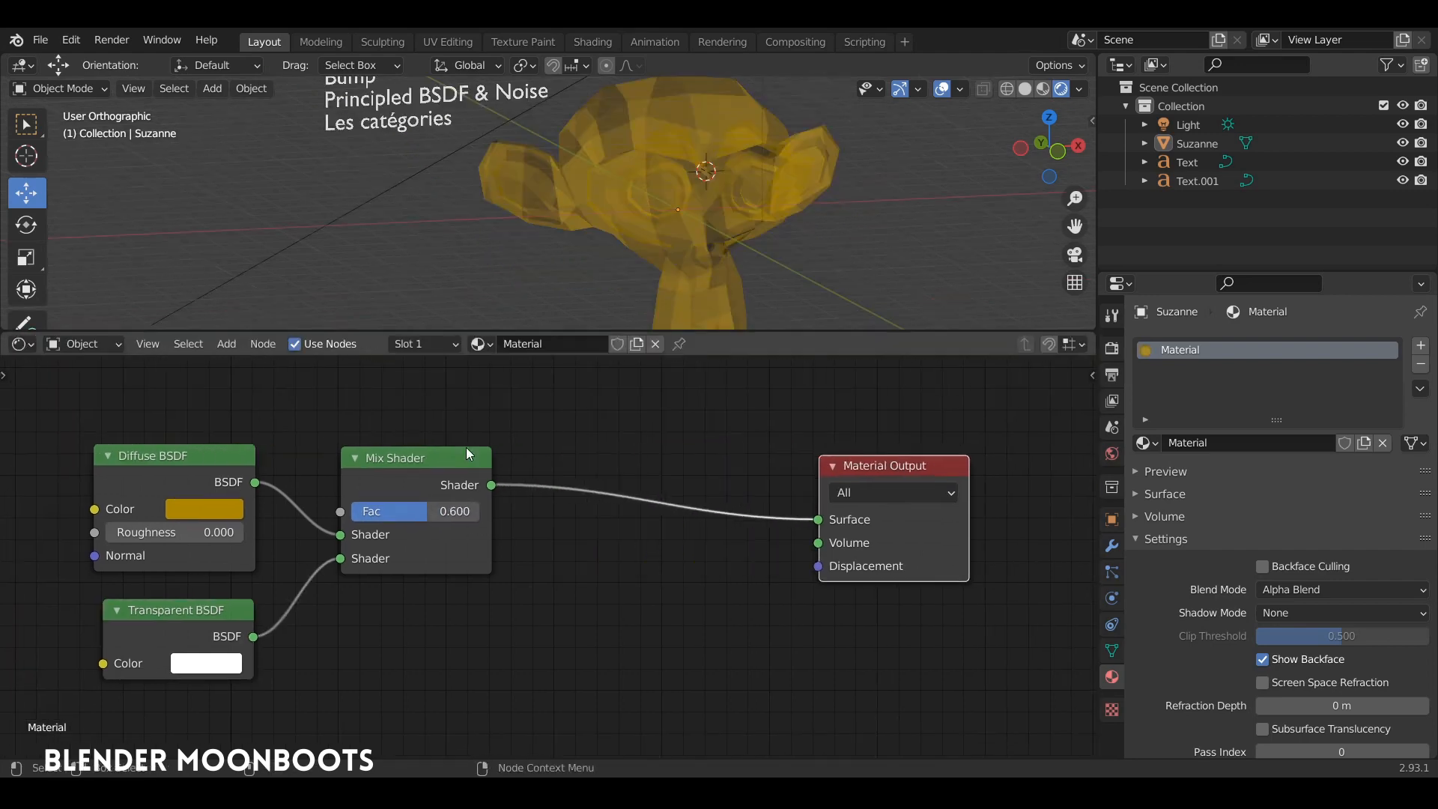
{"action": "left_click", "coordinate": [423, 469]}
{"action": "key", "text": "shift+d"}
{"action": "left_click", "coordinate": [664, 444]}
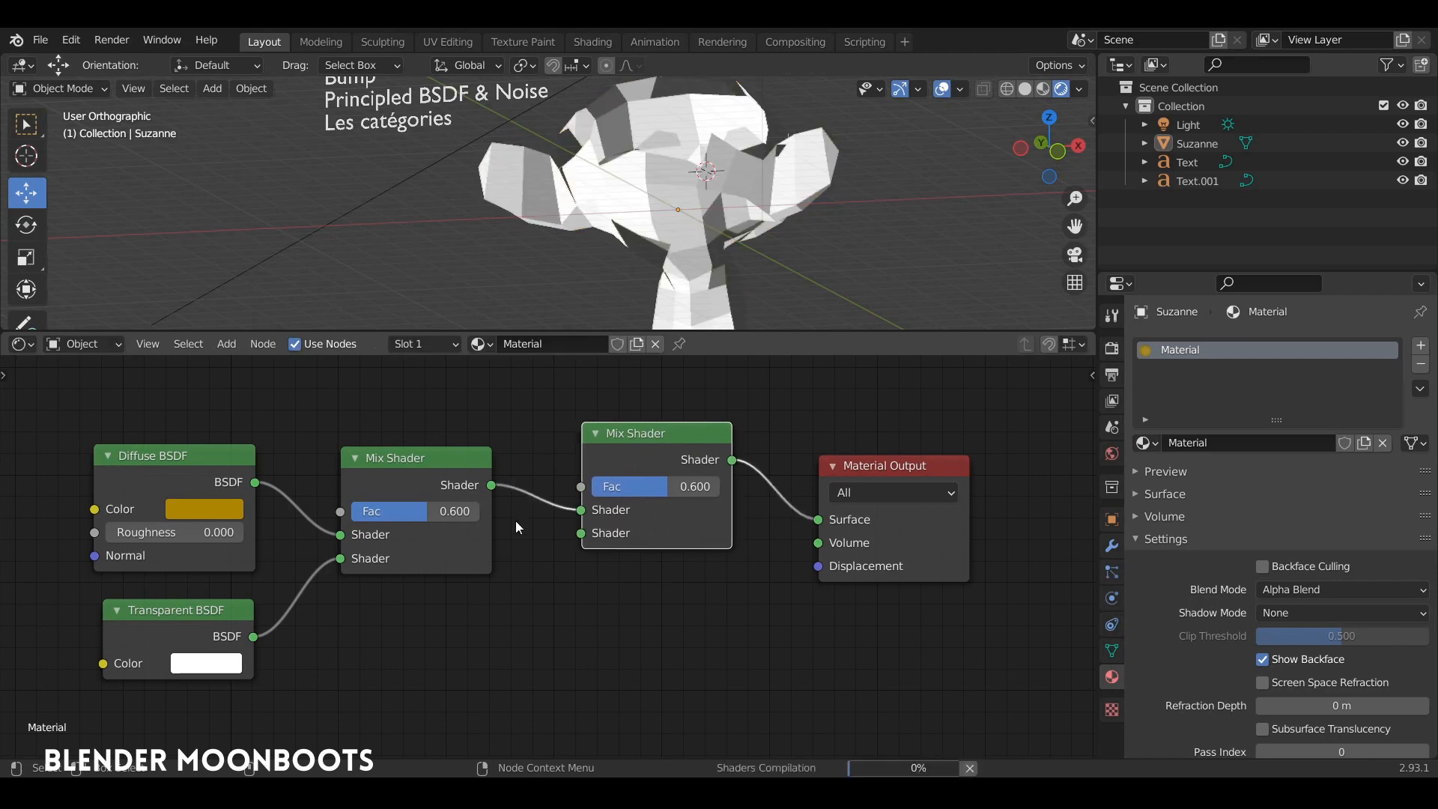
Add an Emission shader below the first Mix Shader and connect it to the second Mix Shader's free Shader input.
{"action": "key", "text": "shift+a"}
{"action": "mouse_move", "coordinate": [349, 626]}
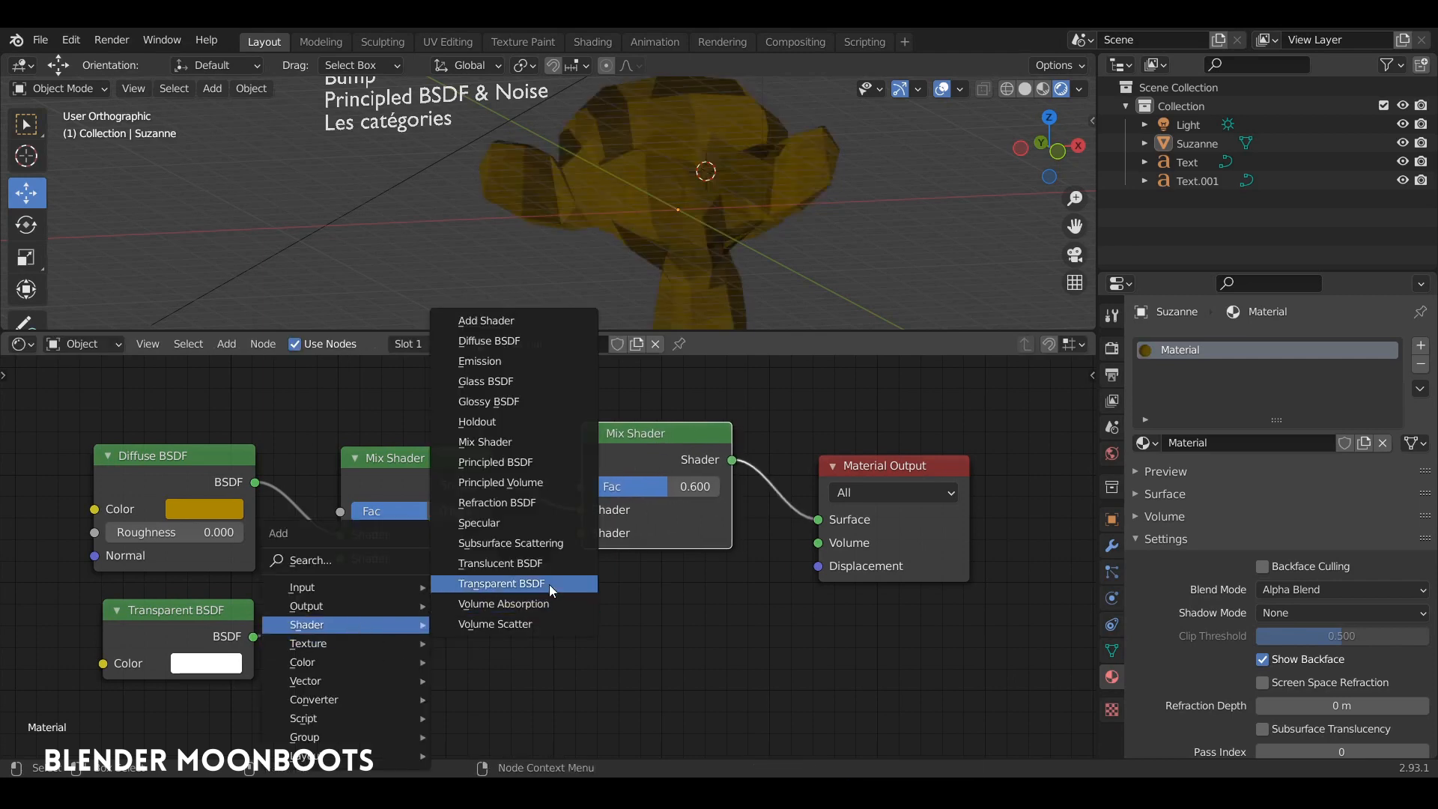
{"action": "left_click", "coordinate": [543, 361]}
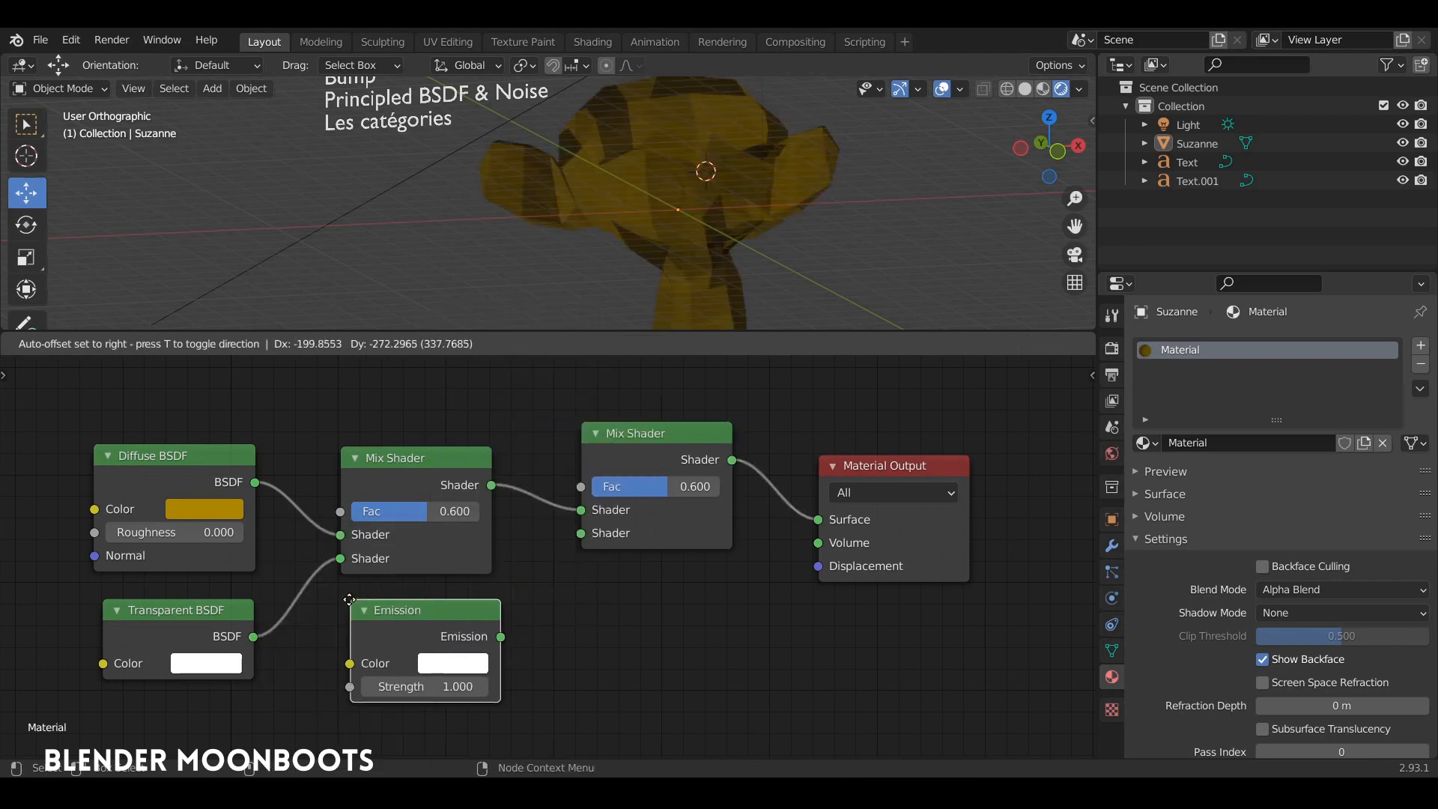
{"action": "left_click", "coordinate": [490, 648]}
{"action": "left_click_drag", "start_coordinate": [489, 647], "coordinate": [592, 540]}
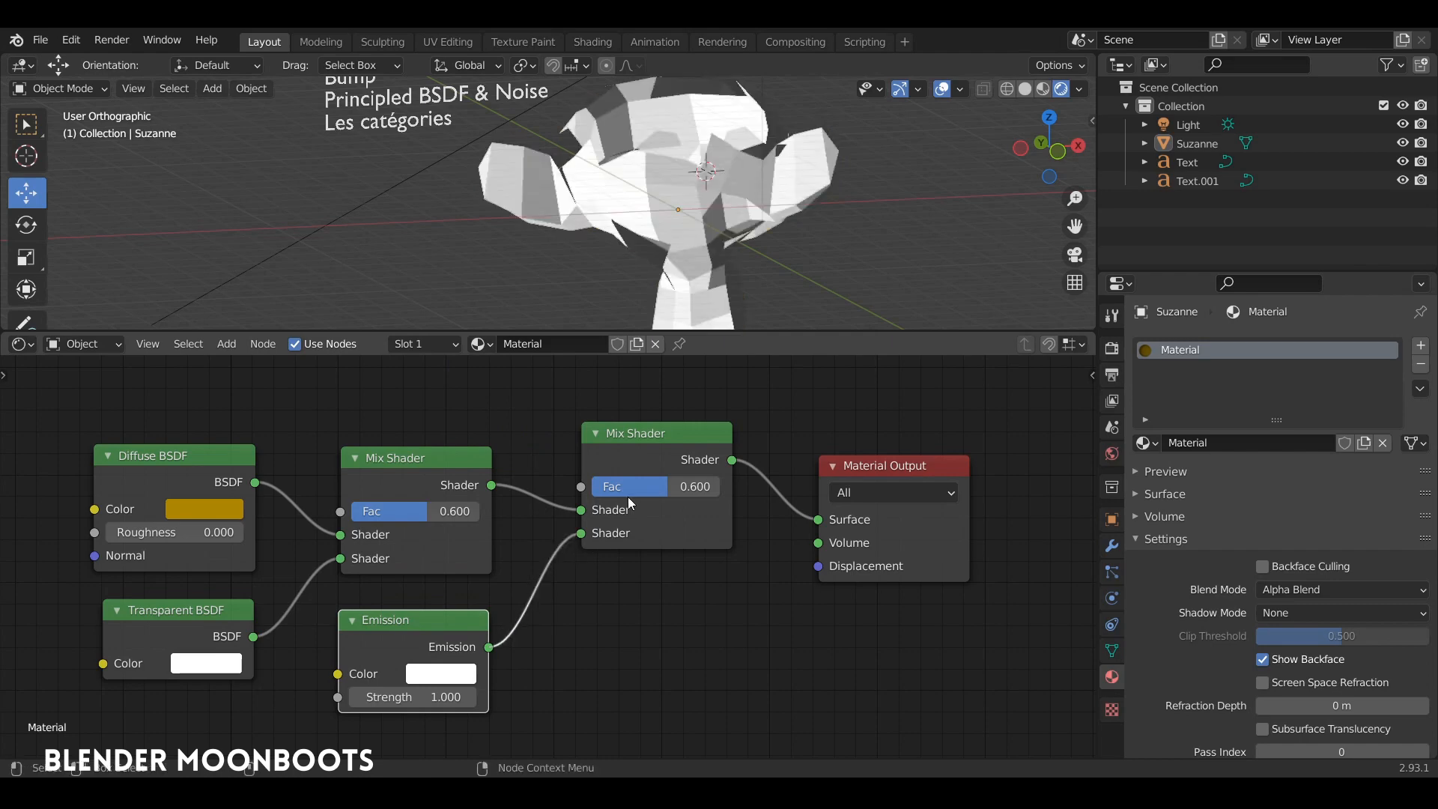
Change the Emission shader's colour from white to light orange.
{"action": "left_click", "coordinate": [446, 674]}
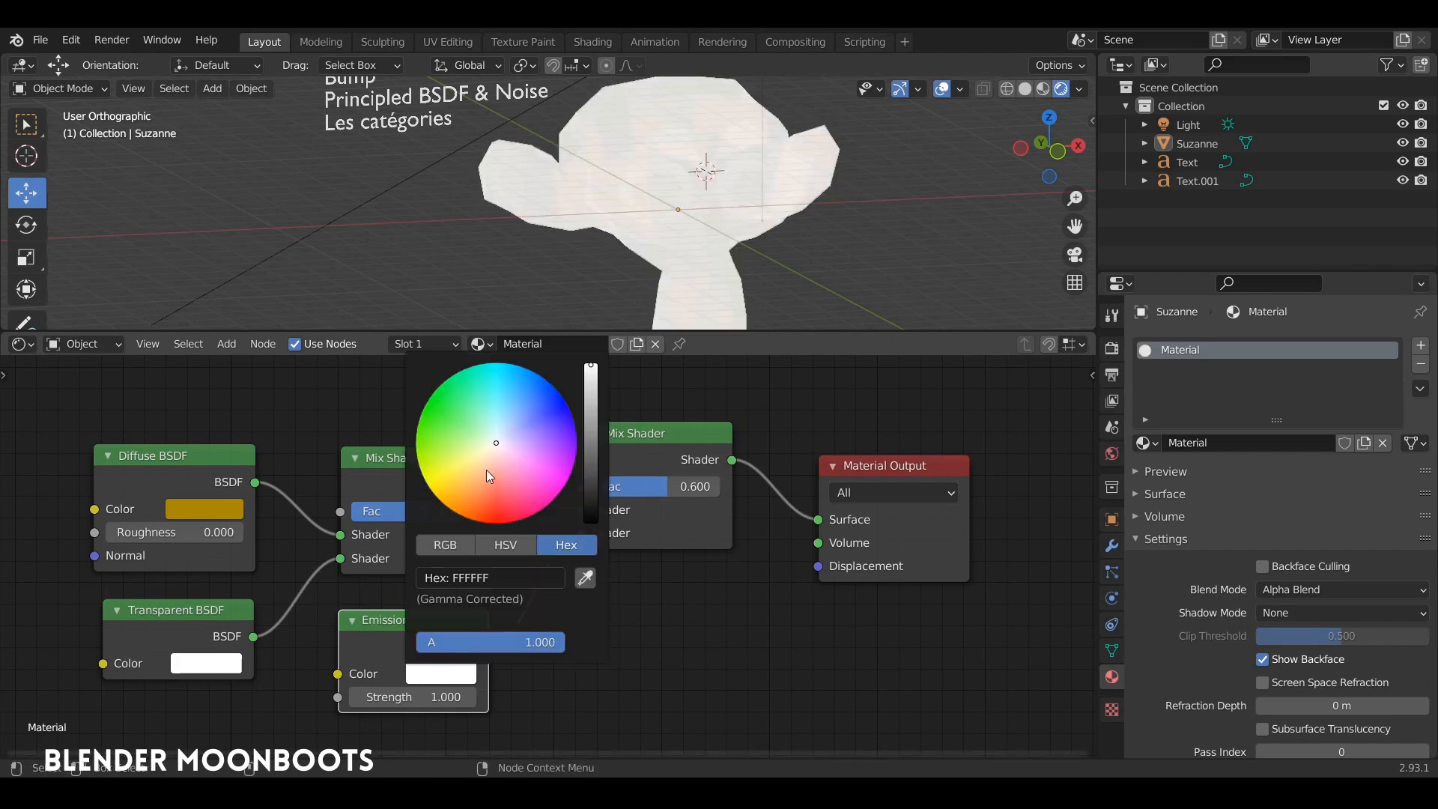
{"action": "left_click", "coordinate": [470, 493]}
{"action": "left_click_drag", "start_coordinate": [464, 523], "coordinate": [440, 526]}
Set the second Mix Shader's Fac to 0.213 and try different Fac values on the first, including 0.380.
{"action": "left_click_drag", "start_coordinate": [643, 490], "coordinate": [599, 496]}
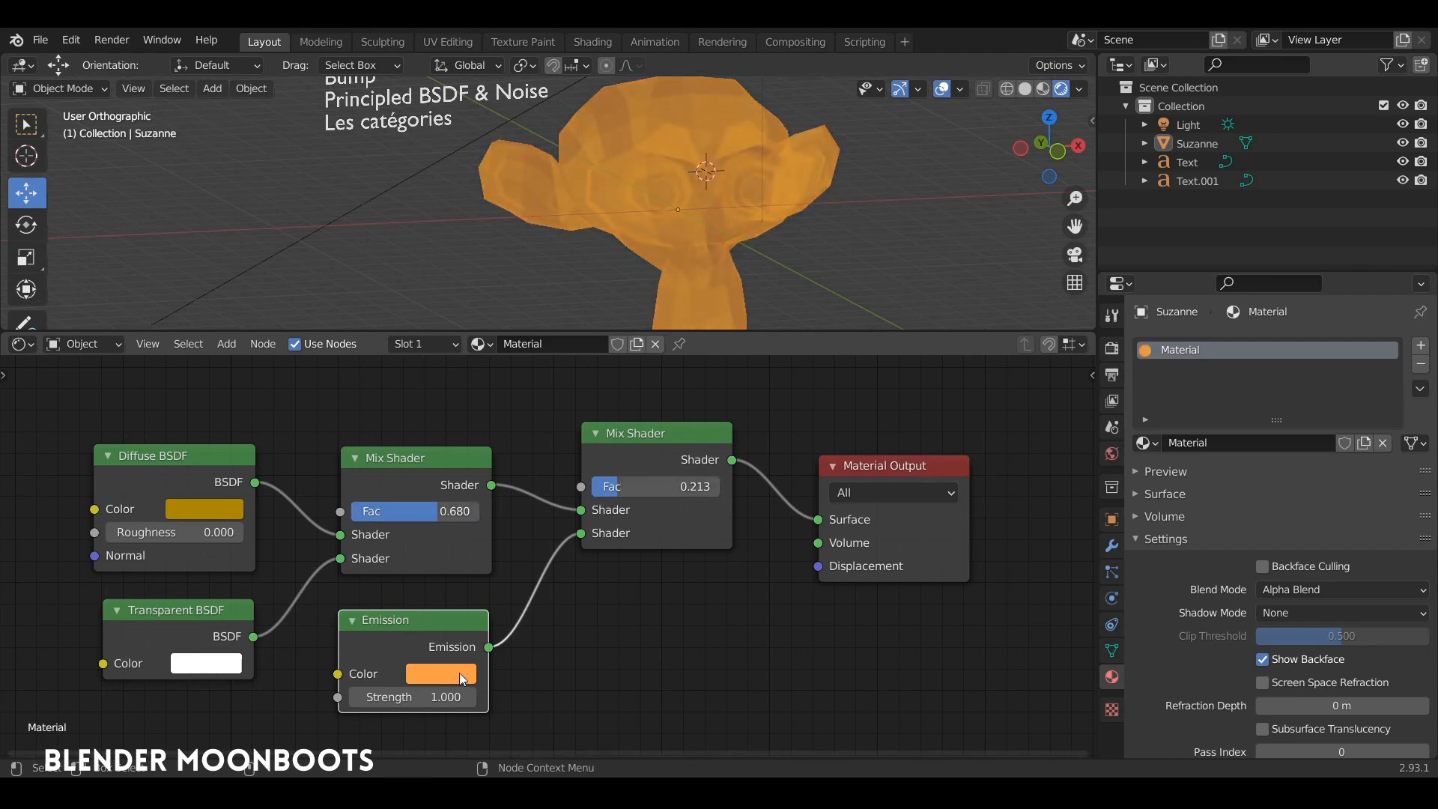
{"action": "mouse_move", "coordinate": [449, 512]}
{"action": "left_mouse_down"}
{"action": "mouse_move", "coordinate": [388, 515]}
{"action": "mouse_move", "coordinate": [400, 516]}
{"action": "left_mouse_up"}
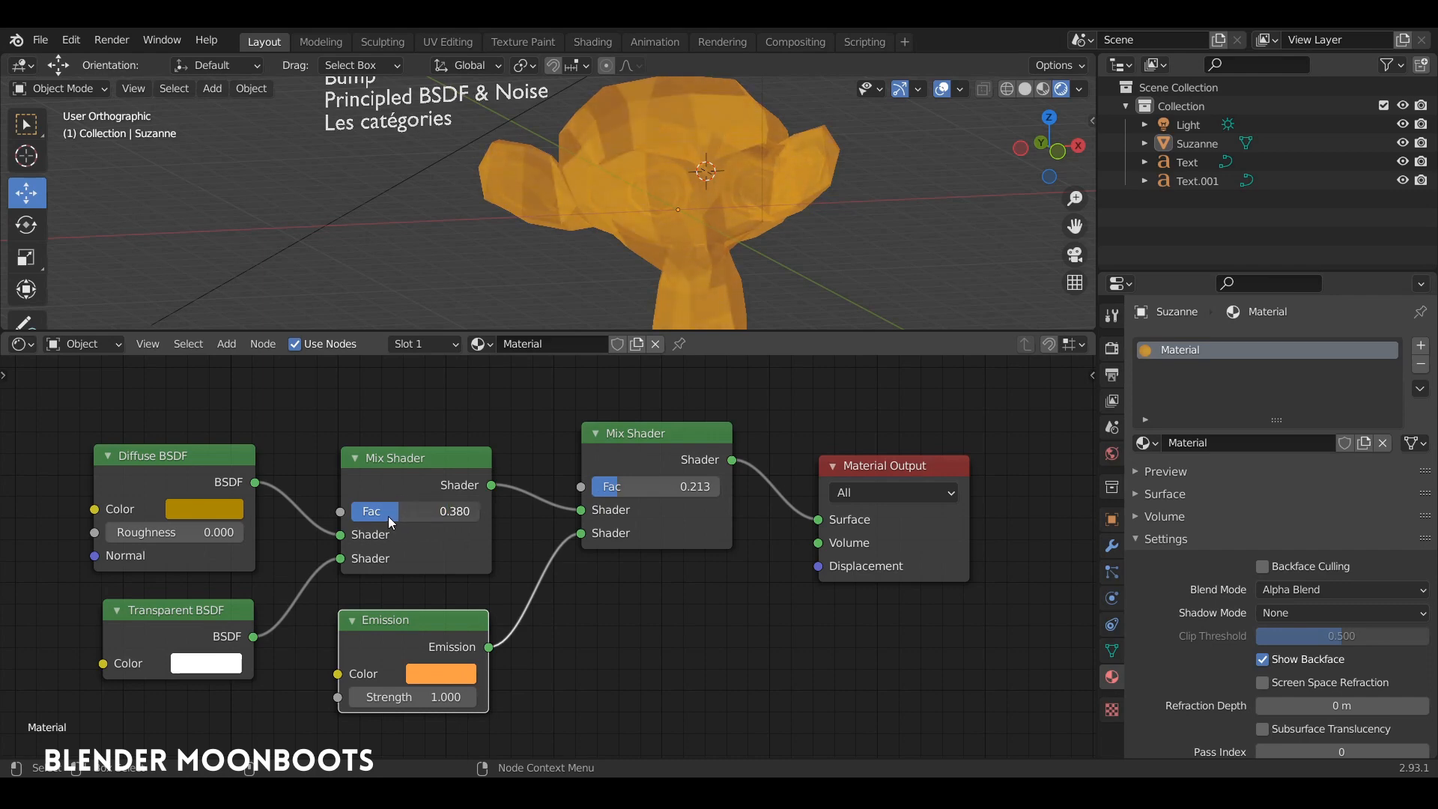
{"action": "left_click_drag", "start_coordinate": [376, 524], "coordinate": [413, 526]}
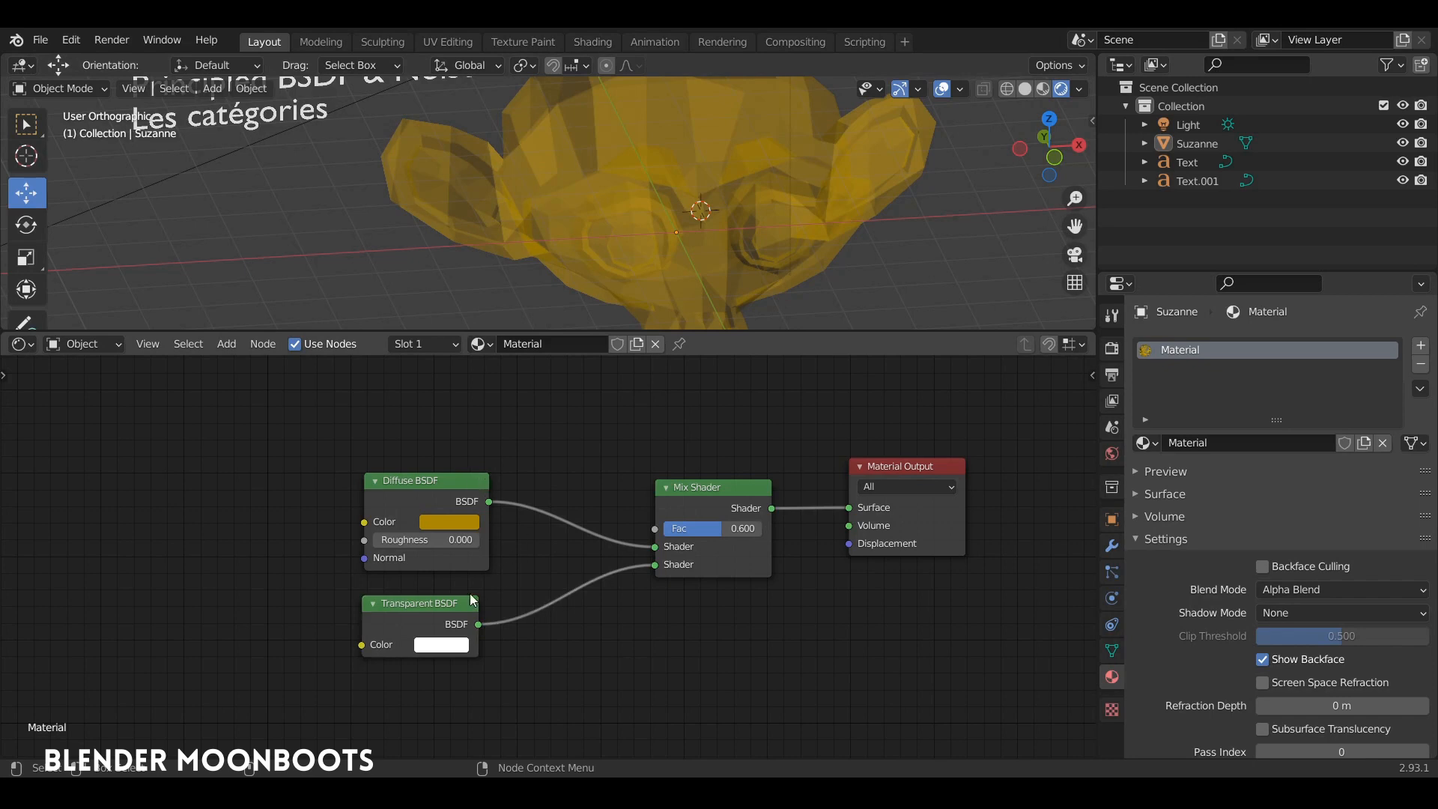
Move the Diffuse and Transparent nodes down, add a Noise Texture above them, and connect its Fac output to the Mix Shader's Fac.
{"action": "left_click_drag", "start_coordinate": [444, 613], "coordinate": [560, 648]}
{"action": "left_click_drag", "start_coordinate": [447, 521], "coordinate": [451, 638]}
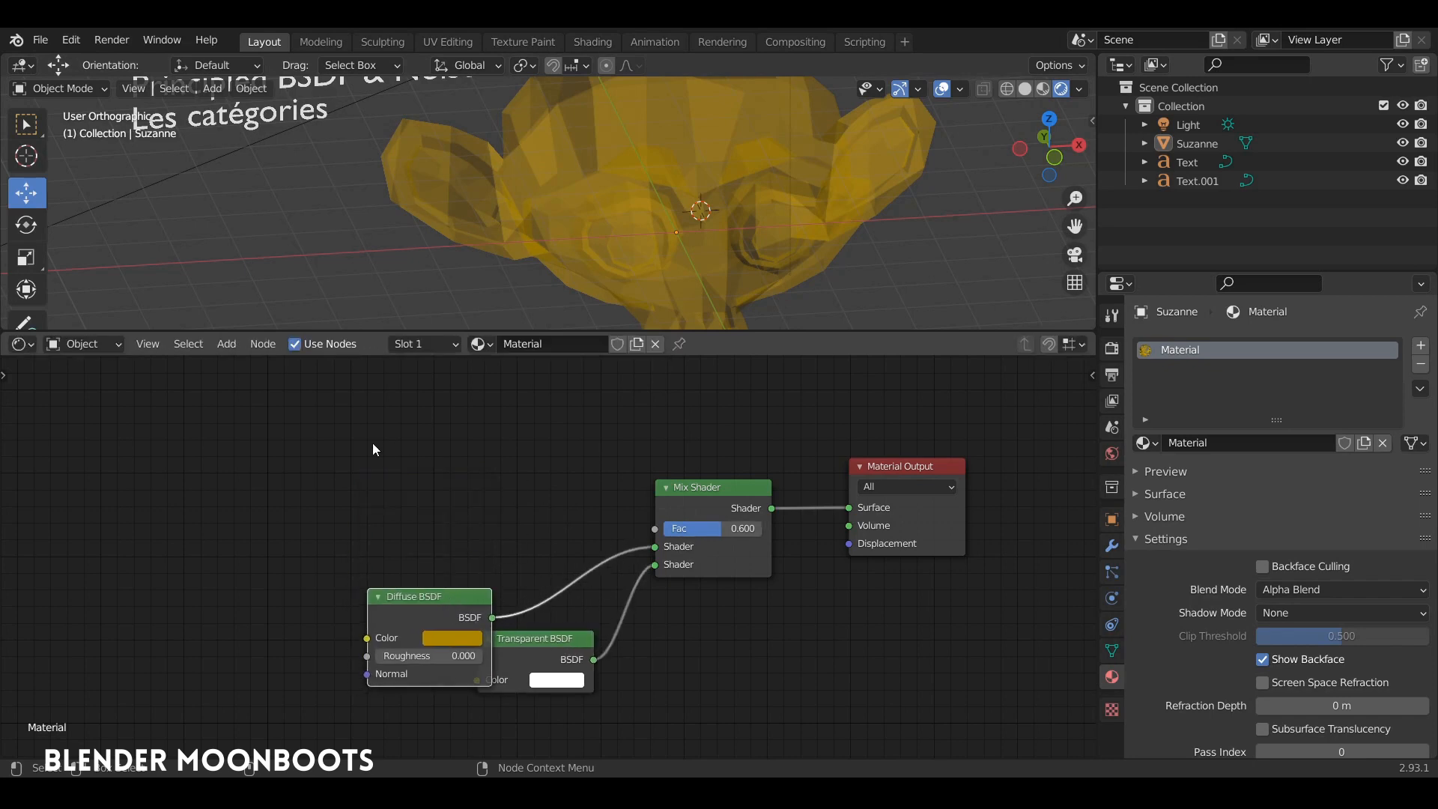
{"action": "key", "text": "shift+a"}
{"action": "mouse_move", "coordinate": [262, 399]}
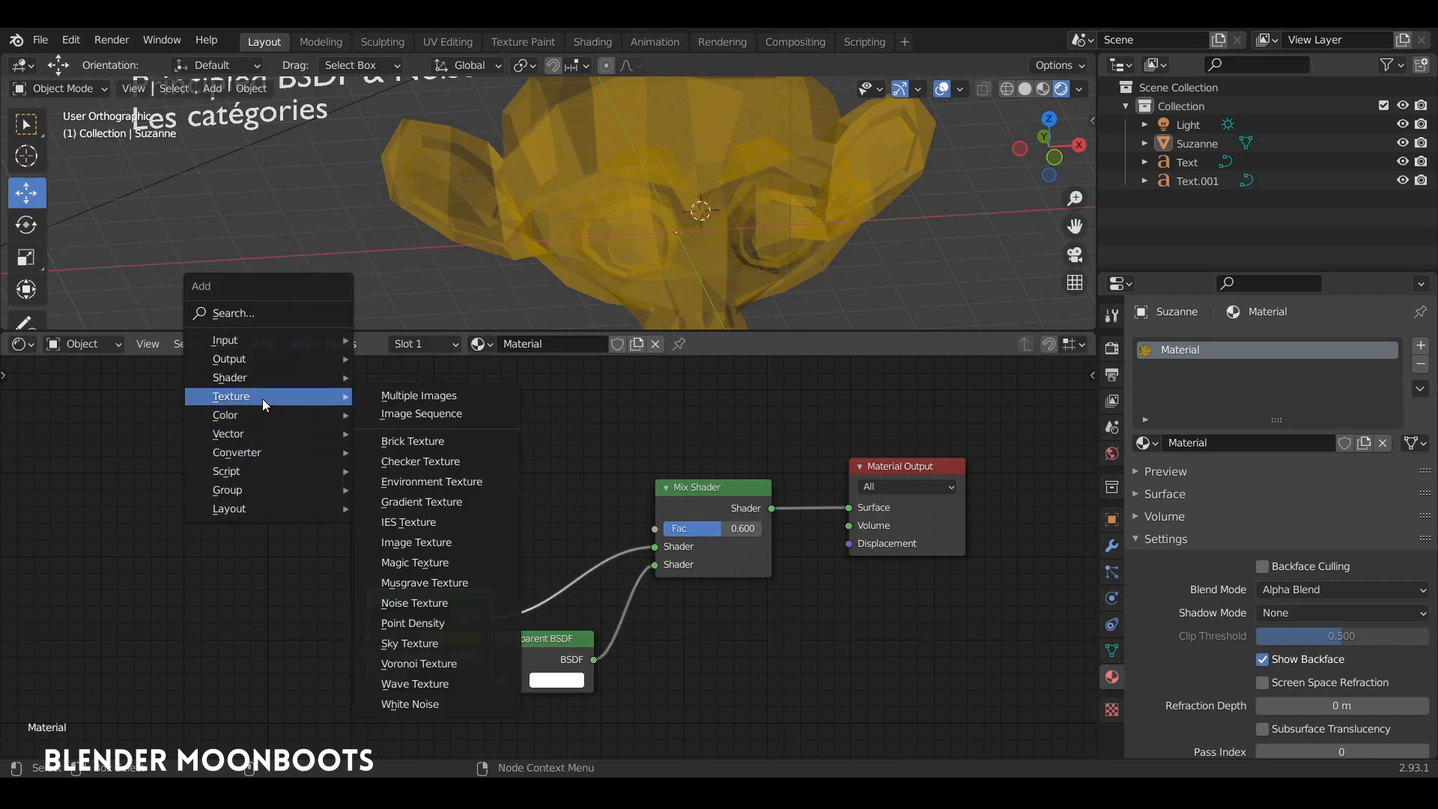
{"action": "left_click", "coordinate": [442, 603]}
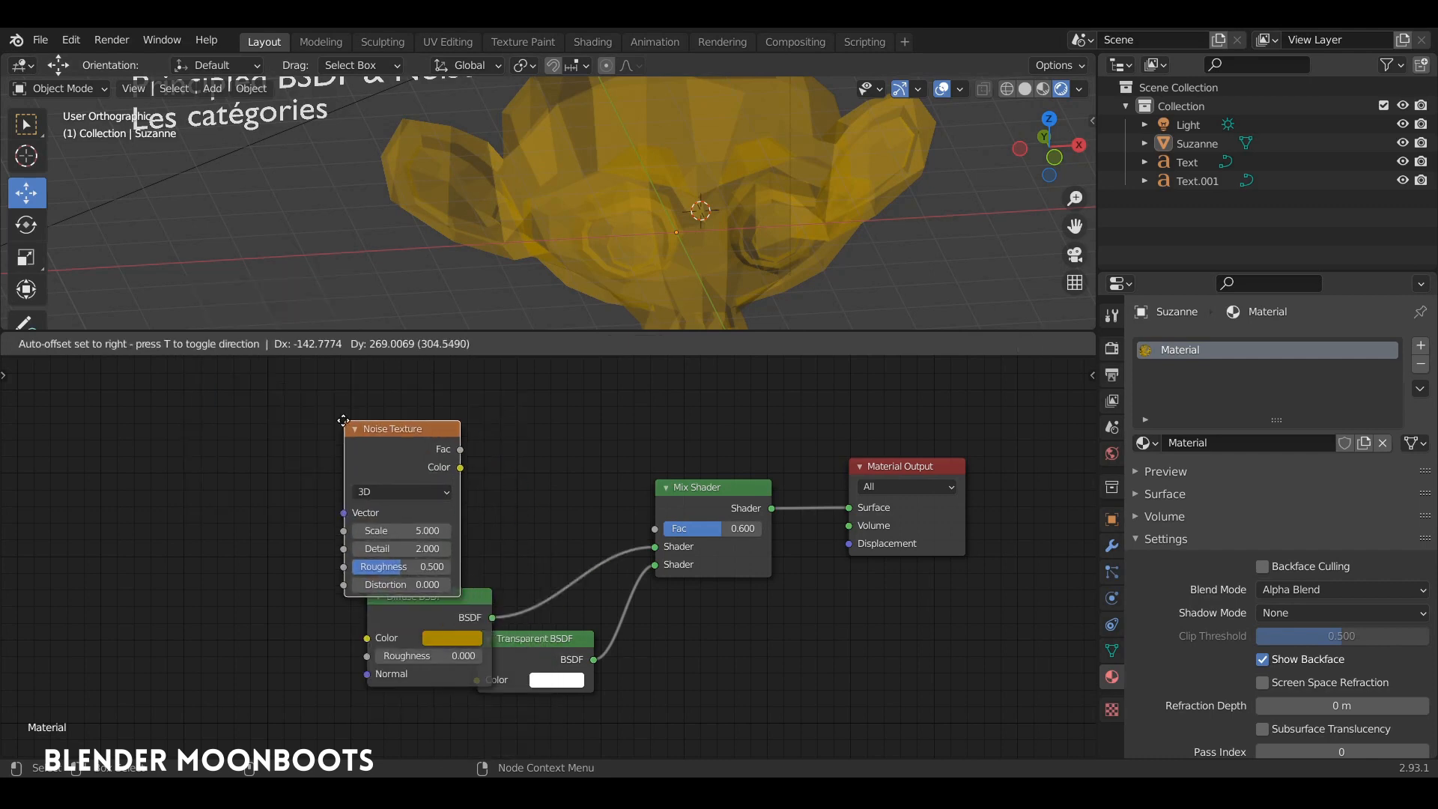
{"action": "left_click", "coordinate": [337, 403]}
{"action": "left_click_drag", "start_coordinate": [454, 432], "coordinate": [503, 462]}
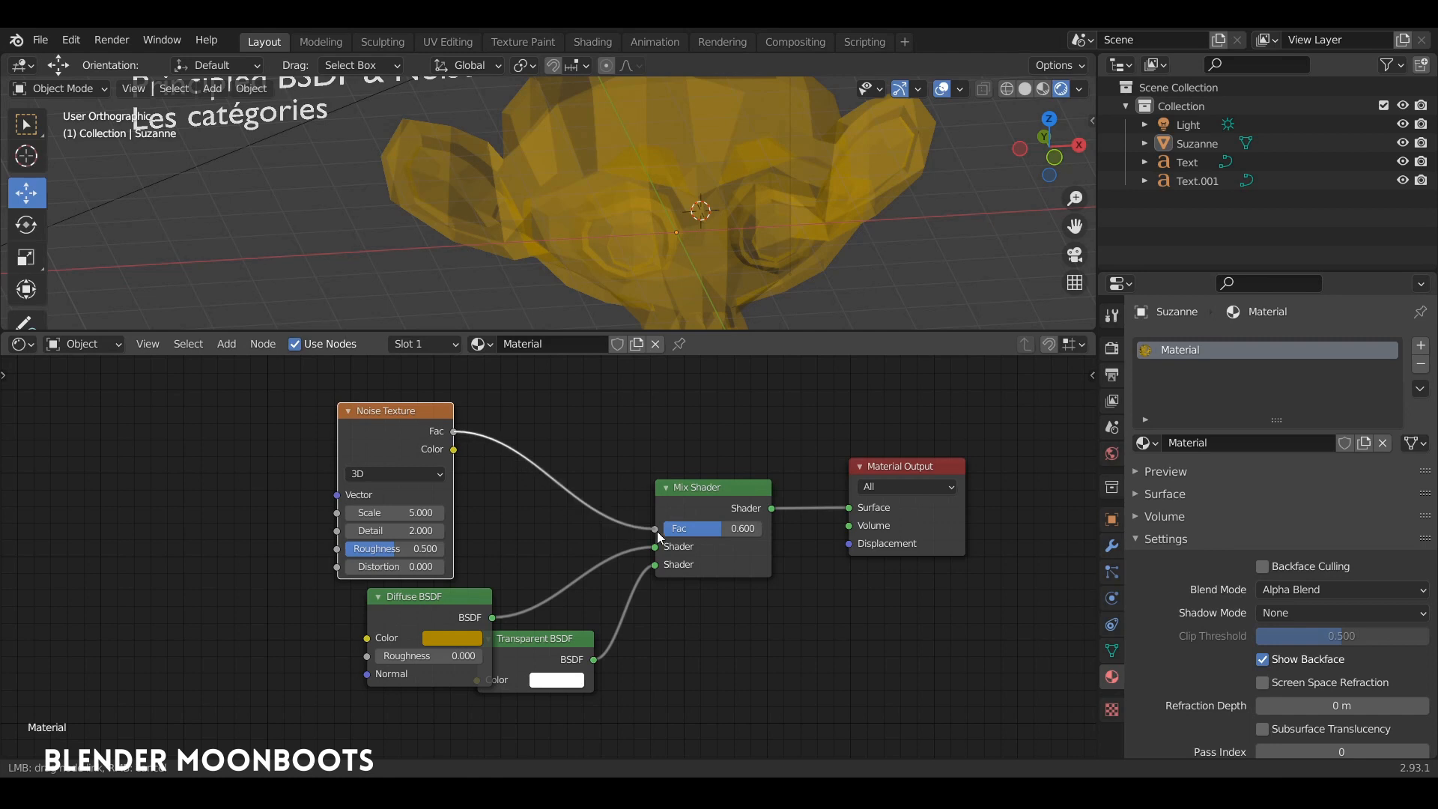
{"action": "left_click_drag", "start_coordinate": [658, 531], "coordinate": [658, 531]}
Set the Noise Texture's Scale to 6.320 and arrange the Diffuse and Transparent nodes in a column between it and the Mix Shader.
{"action": "left_click_drag", "start_coordinate": [698, 489], "coordinate": [714, 488]}
{"action": "left_click_drag", "start_coordinate": [471, 610], "coordinate": [571, 555]}
{"action": "left_click_drag", "start_coordinate": [439, 513], "coordinate": [454, 513]}
{"action": "left_click_drag", "start_coordinate": [539, 652], "coordinate": [543, 679]}
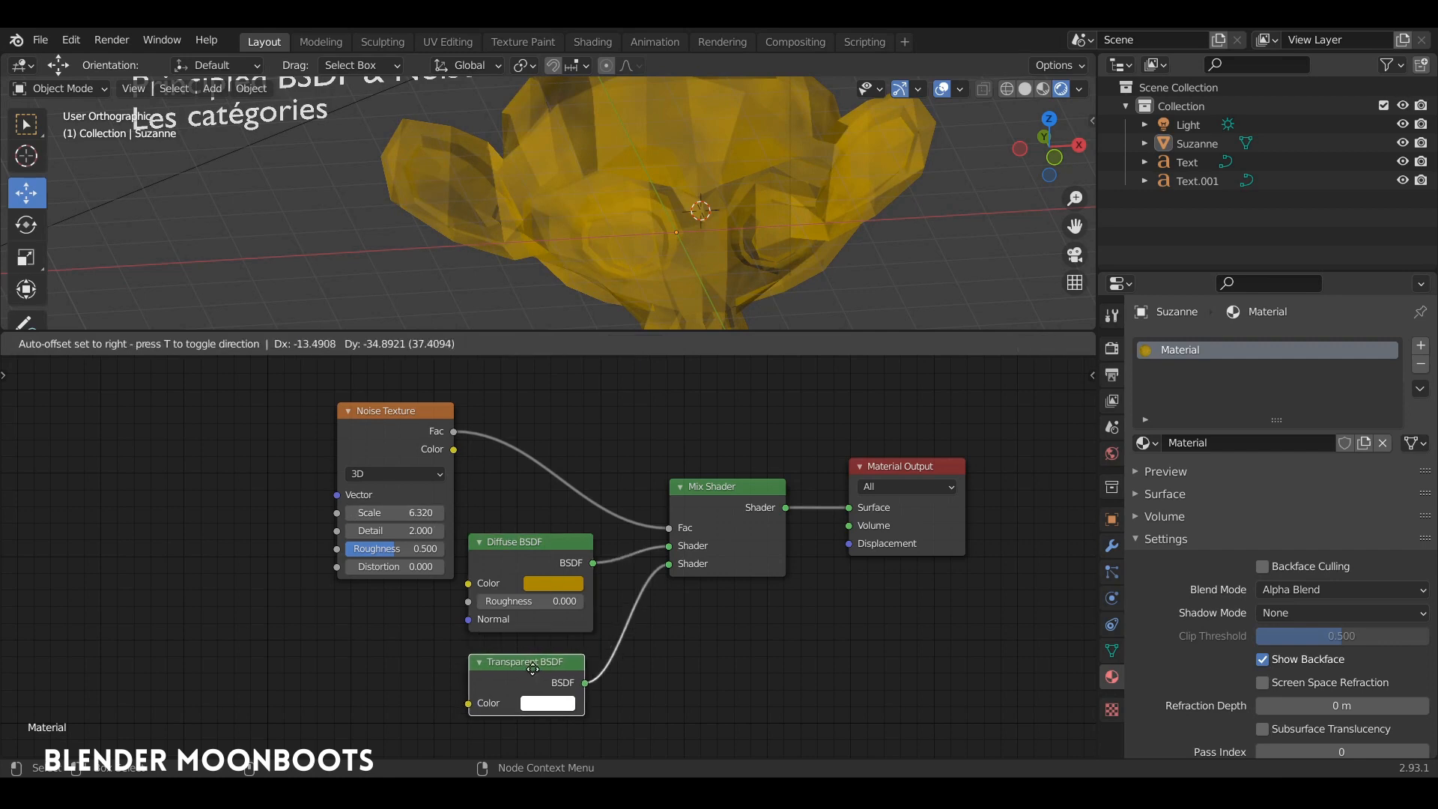
{"action": "left_click_drag", "start_coordinate": [518, 539], "coordinate": [521, 555]}
{"action": "left_click_drag", "start_coordinate": [397, 431], "coordinate": [389, 431]}
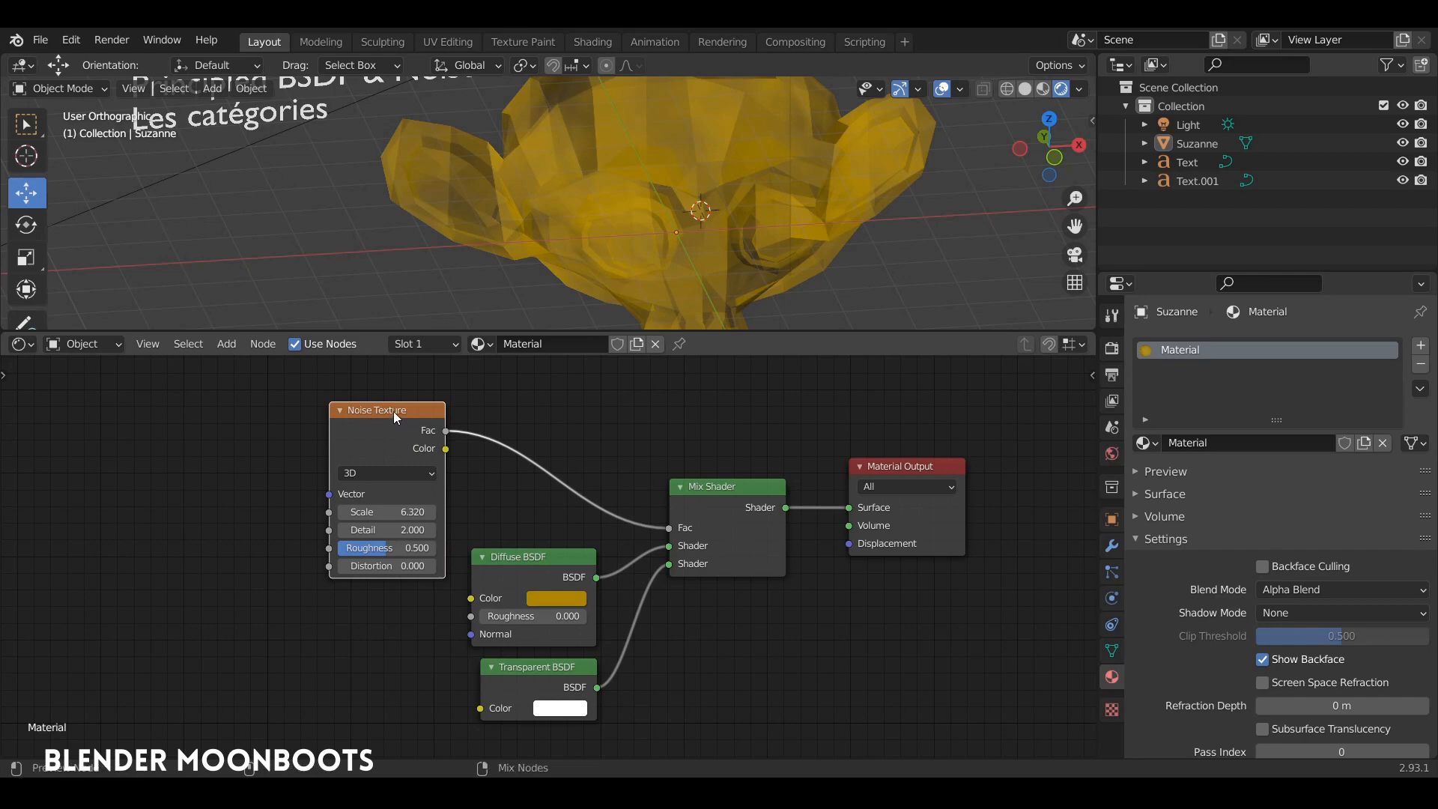
Preview the Noise Texture through a Viewer node placed above the Mix Shader, and set the noise Scale to 6.129.
{"action": "left_click", "coordinate": [393, 410], "text": "ctrl+shift"}
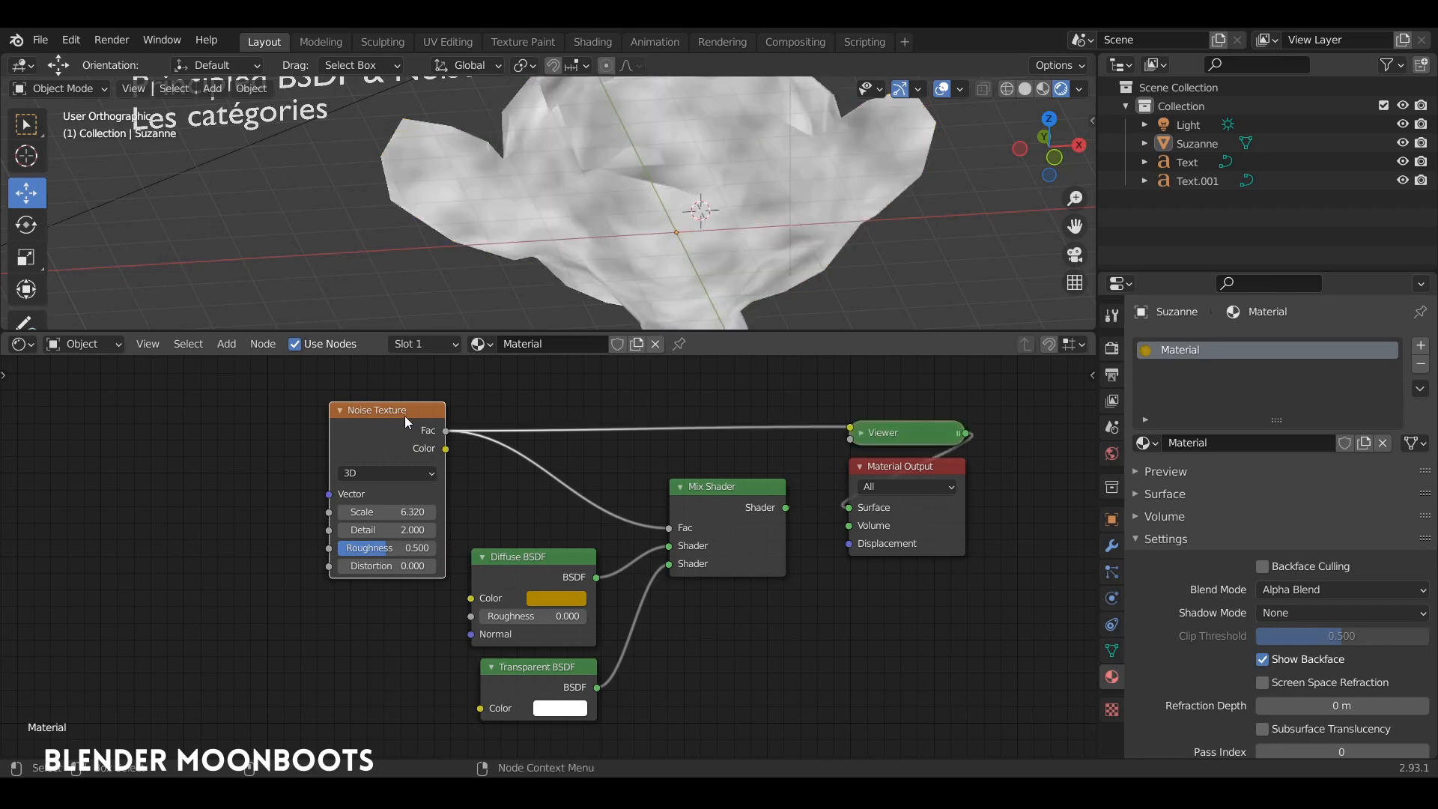
{"action": "left_click_drag", "start_coordinate": [861, 434], "coordinate": [675, 431]}
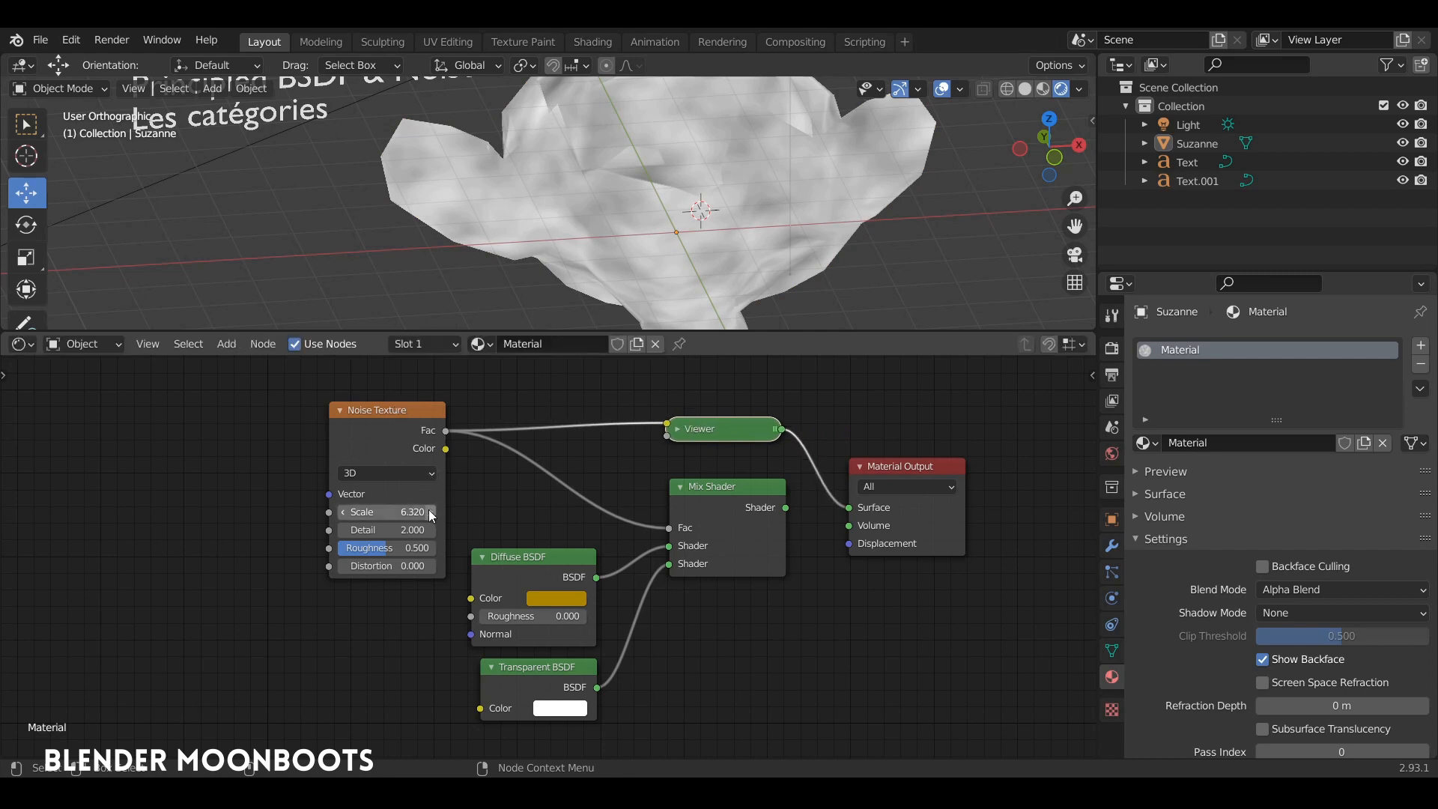
{"action": "mouse_move", "coordinate": [429, 510]}
{"action": "left_mouse_down"}
{"action": "mouse_move", "coordinate": [448, 509]}
{"action": "mouse_move", "coordinate": [426, 514]}
{"action": "left_mouse_up"}
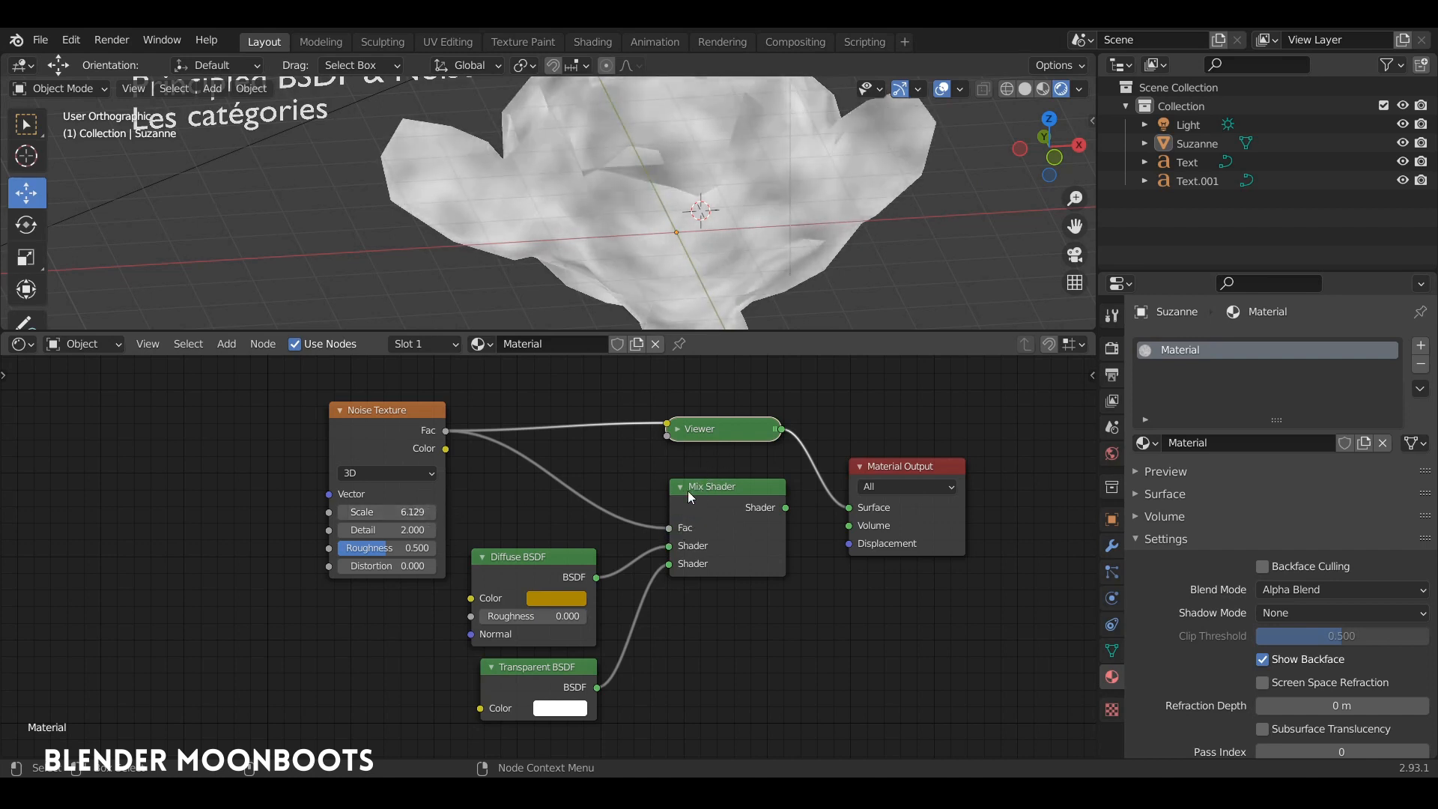
Switch the preview back to the Mix Shader and adjust the positions of the Noise Texture, Diffuse and Transparent nodes.
{"action": "left_click_drag", "start_coordinate": [412, 420], "coordinate": [393, 424]}
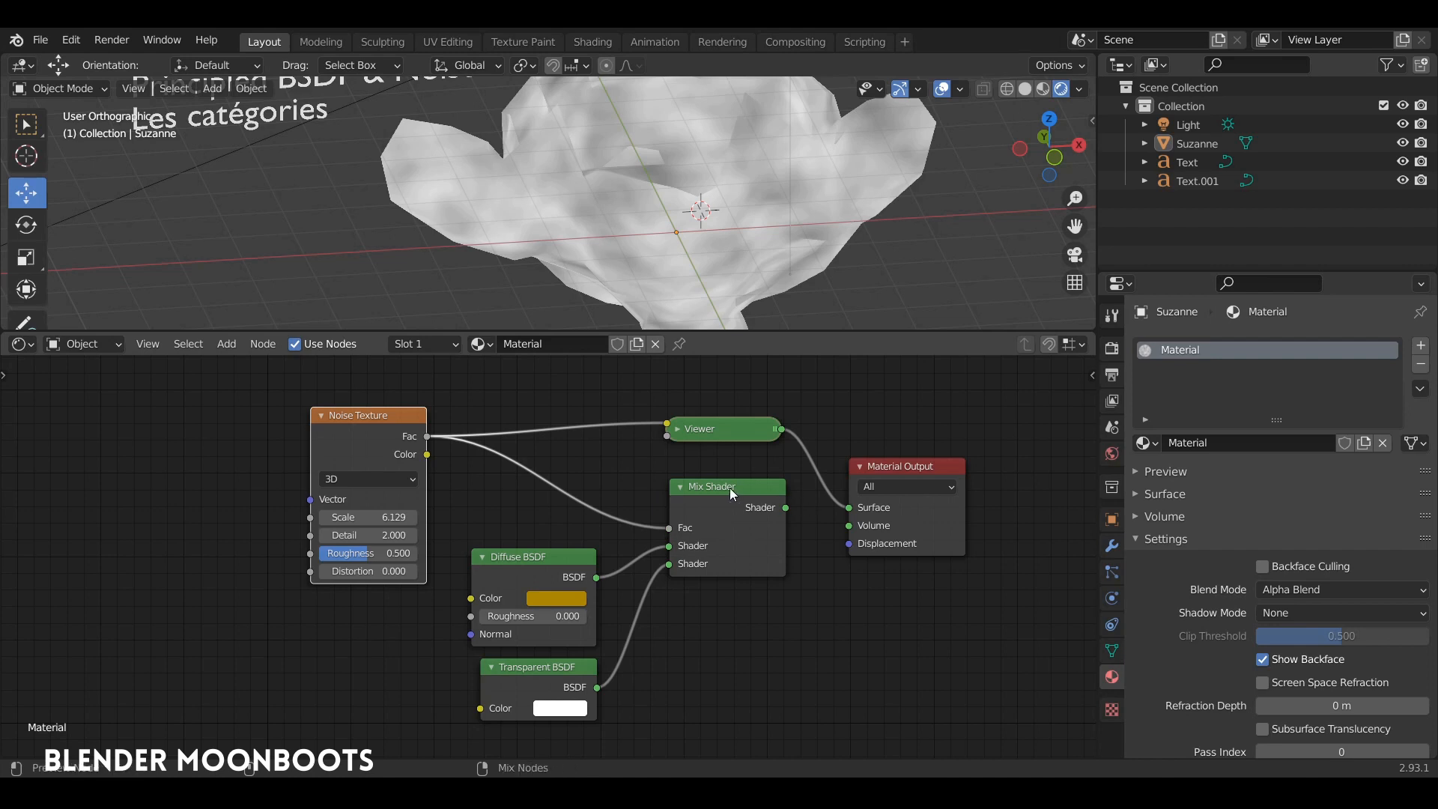
{"action": "left_click", "coordinate": [698, 505], "text": "ctrl+shift"}
{"action": "left_click_drag", "start_coordinate": [547, 556], "coordinate": [552, 541]}
{"action": "left_click_drag", "start_coordinate": [551, 667], "coordinate": [551, 651]}
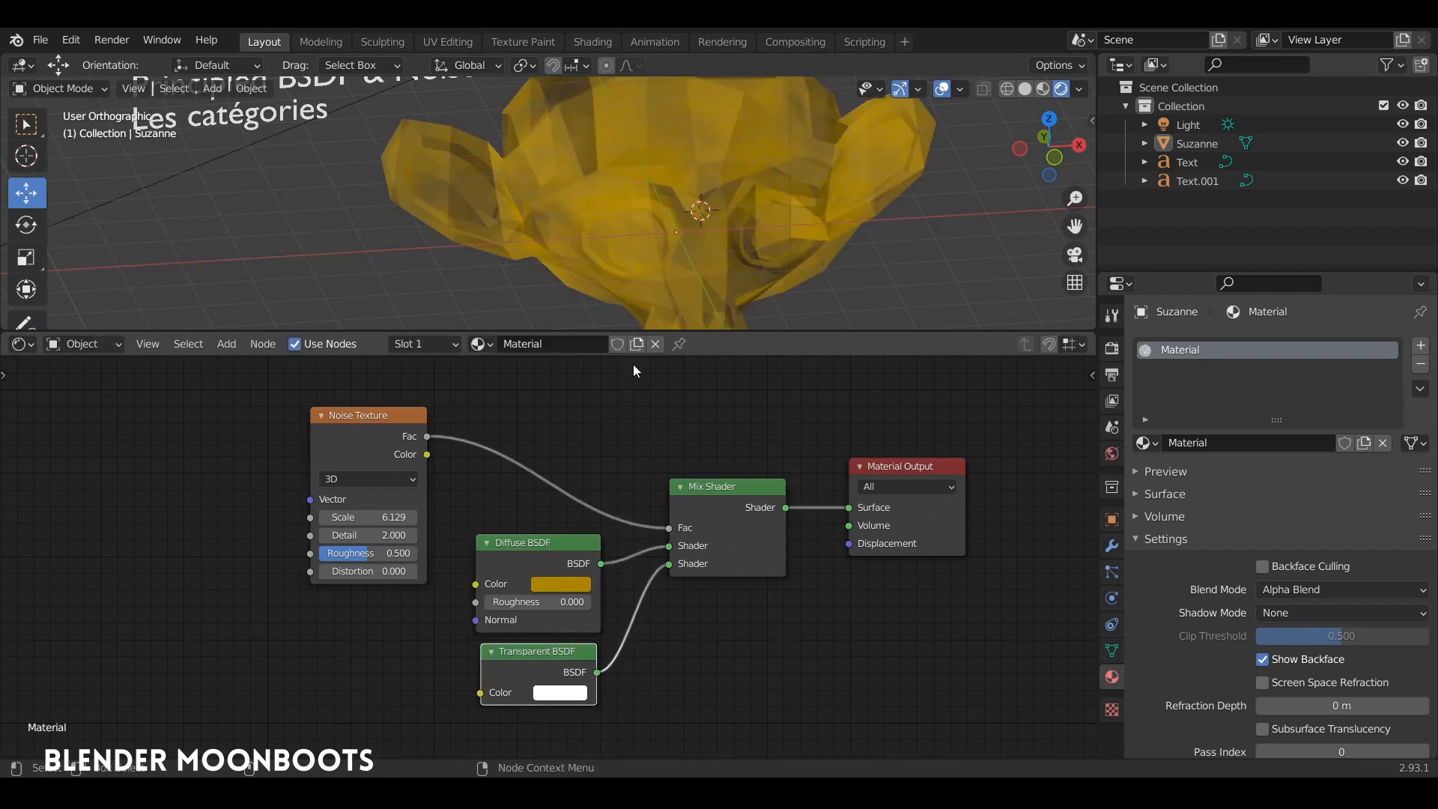
Shift the Diffuse and Transparent nodes slightly up and to the left, keeping them stacked beside the Noise Texture.
{"action": "mouse_move", "coordinate": [616, 238]}
{"action": "middle_mouse_down"}
{"action": "mouse_move", "coordinate": [665, 239]}
{"action": "mouse_move", "coordinate": [640, 241]}
{"action": "middle_mouse_up"}
{"action": "left_click", "coordinate": [540, 543]}
{"action": "left_click_drag", "start_coordinate": [541, 545], "coordinate": [537, 539]}
{"action": "left_click_drag", "start_coordinate": [555, 658], "coordinate": [549, 651]}
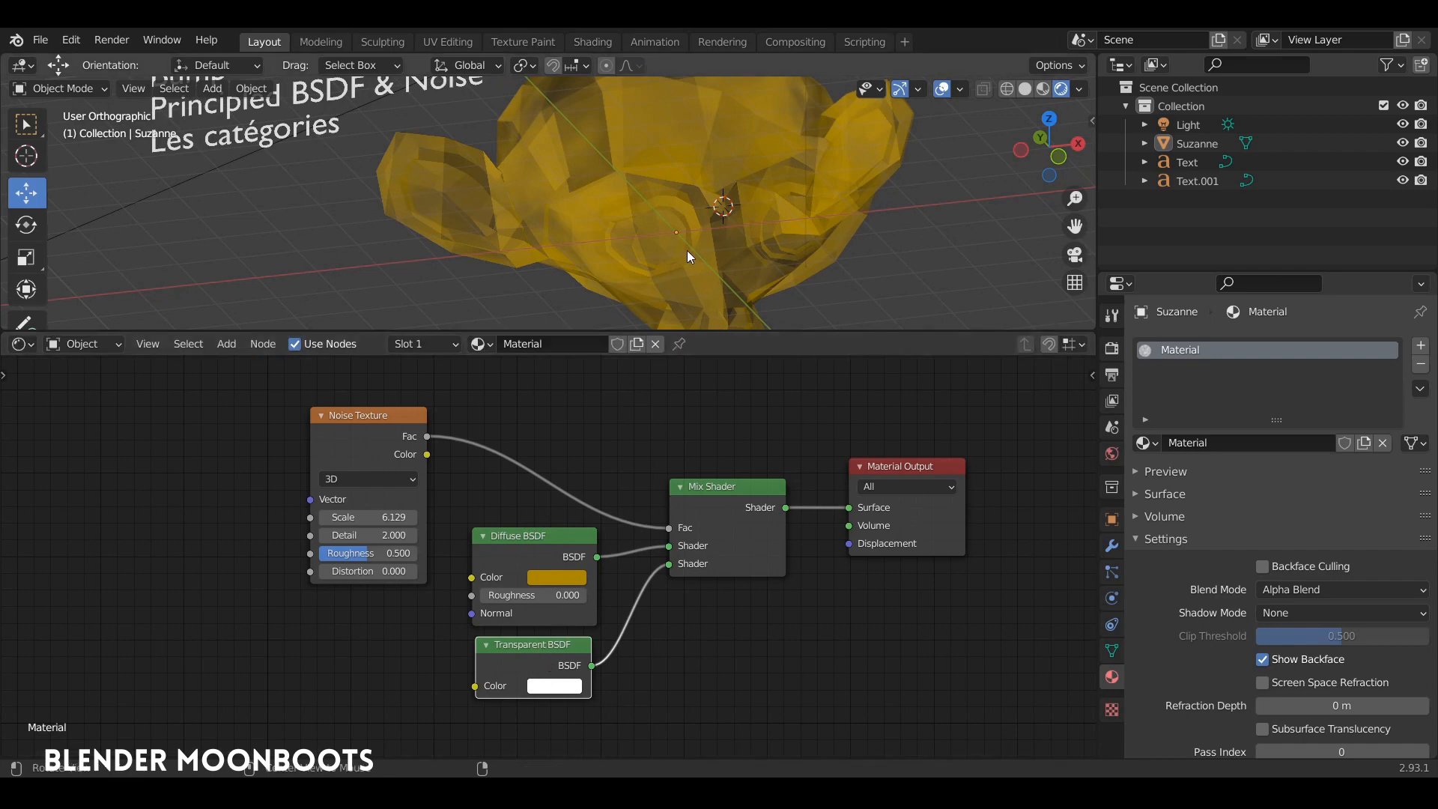
{"action": "mouse_move", "coordinate": [686, 250]}
{"action": "middle_mouse_down"}
{"action": "mouse_move", "coordinate": [761, 232]}
{"action": "mouse_move", "coordinate": [654, 226]}
{"action": "mouse_move", "coordinate": [581, 244]}
{"action": "mouse_move", "coordinate": [706, 253]}
{"action": "mouse_move", "coordinate": [696, 258]}
{"action": "middle_mouse_up"}
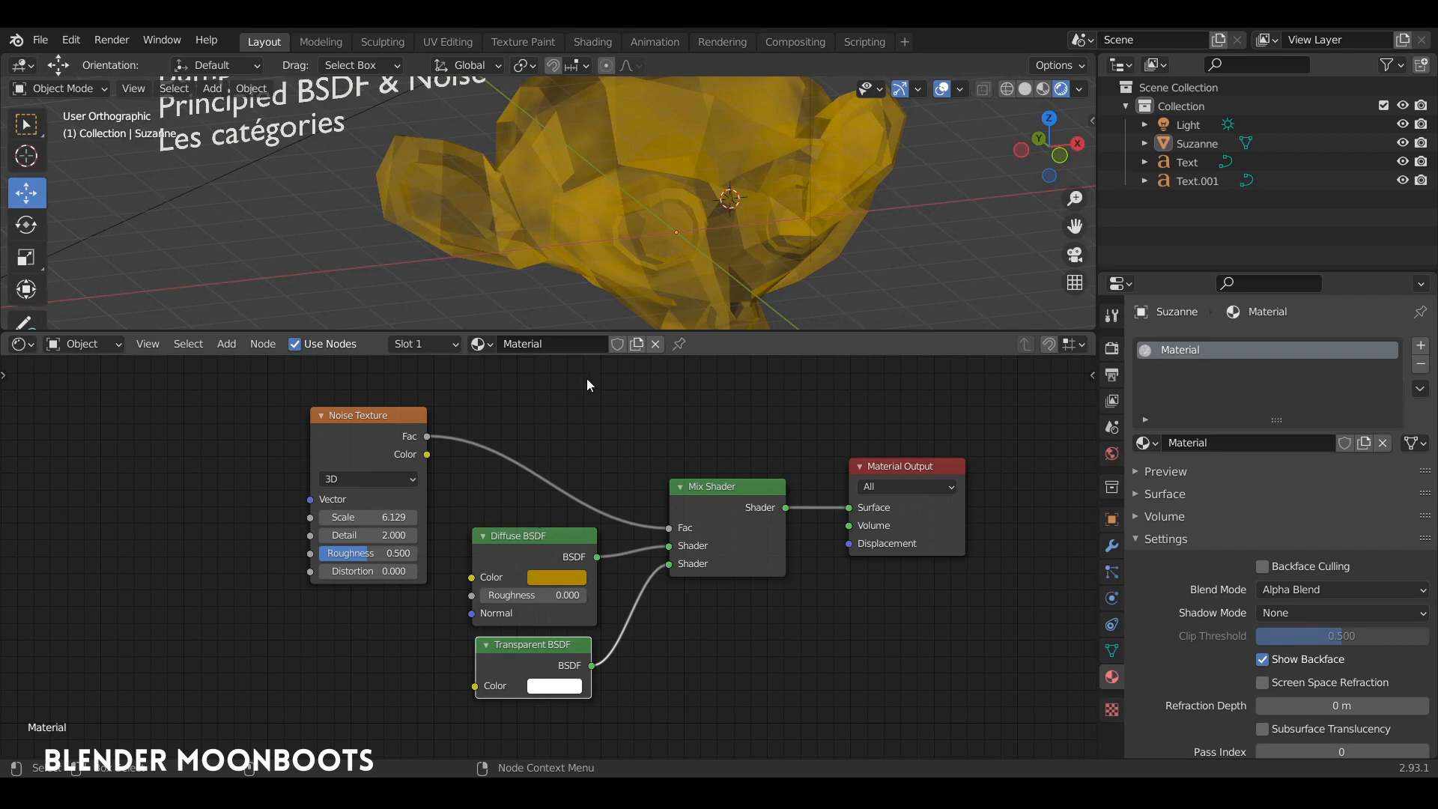
Insert a ColorRamp on the link between the Noise Texture and the Mix Shader's Fac, and move the Noise Texture slightly up.
{"action": "key", "text": "shift+a"}
{"action": "mouse_move", "coordinate": [515, 448]}
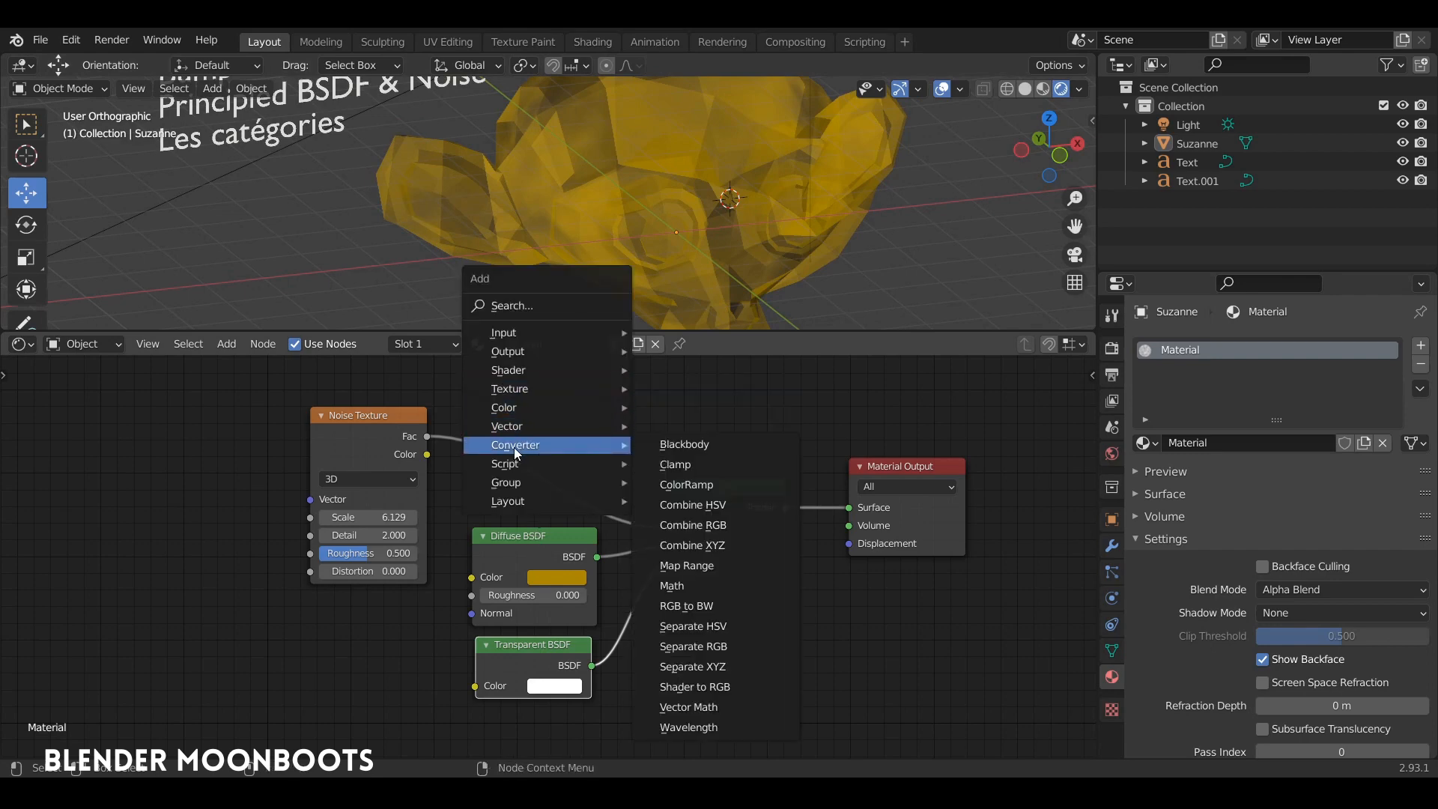
{"action": "left_click", "coordinate": [689, 484]}
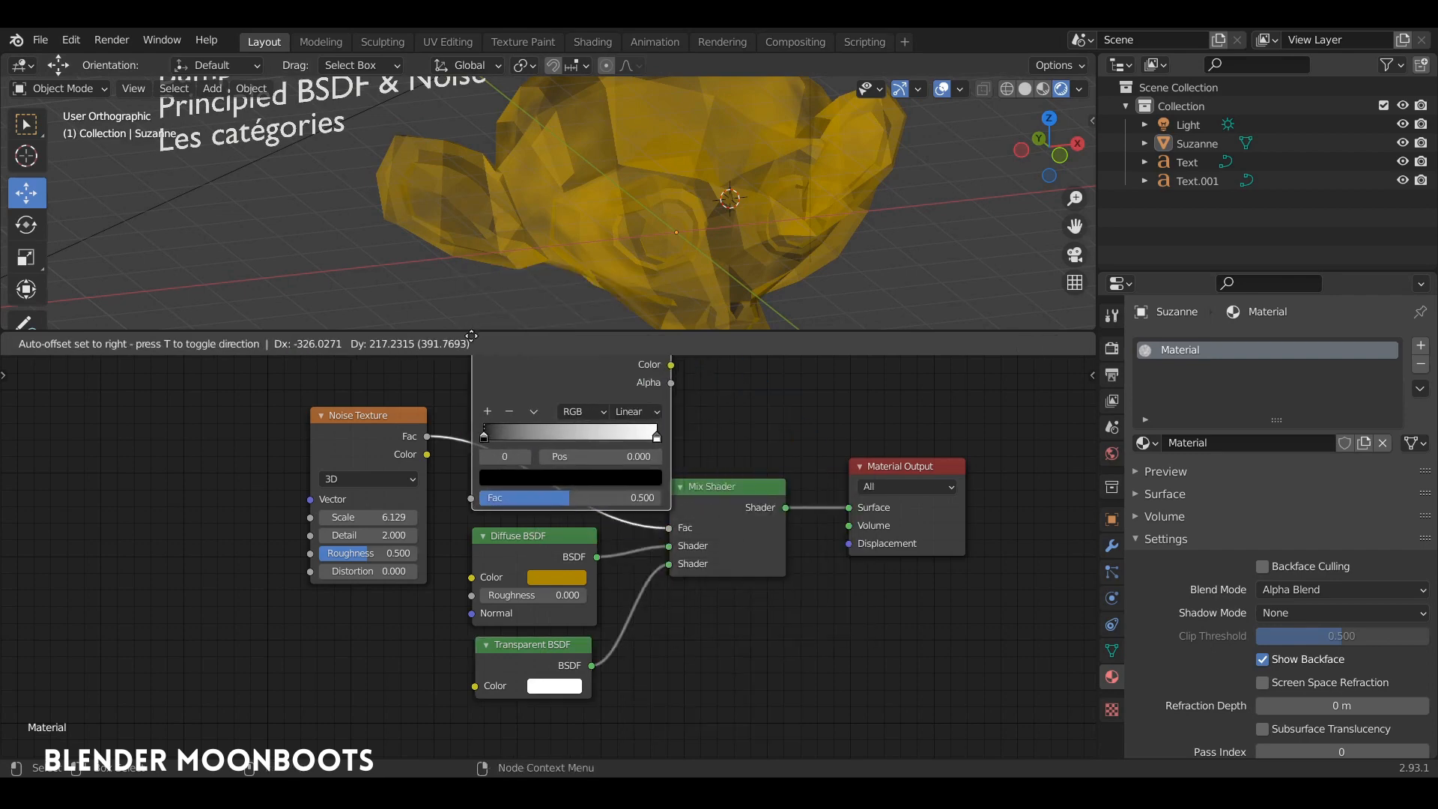
{"action": "left_click", "coordinate": [491, 352]}
{"action": "middle_click_drag", "start_coordinate": [527, 437], "coordinate": [486, 476]}
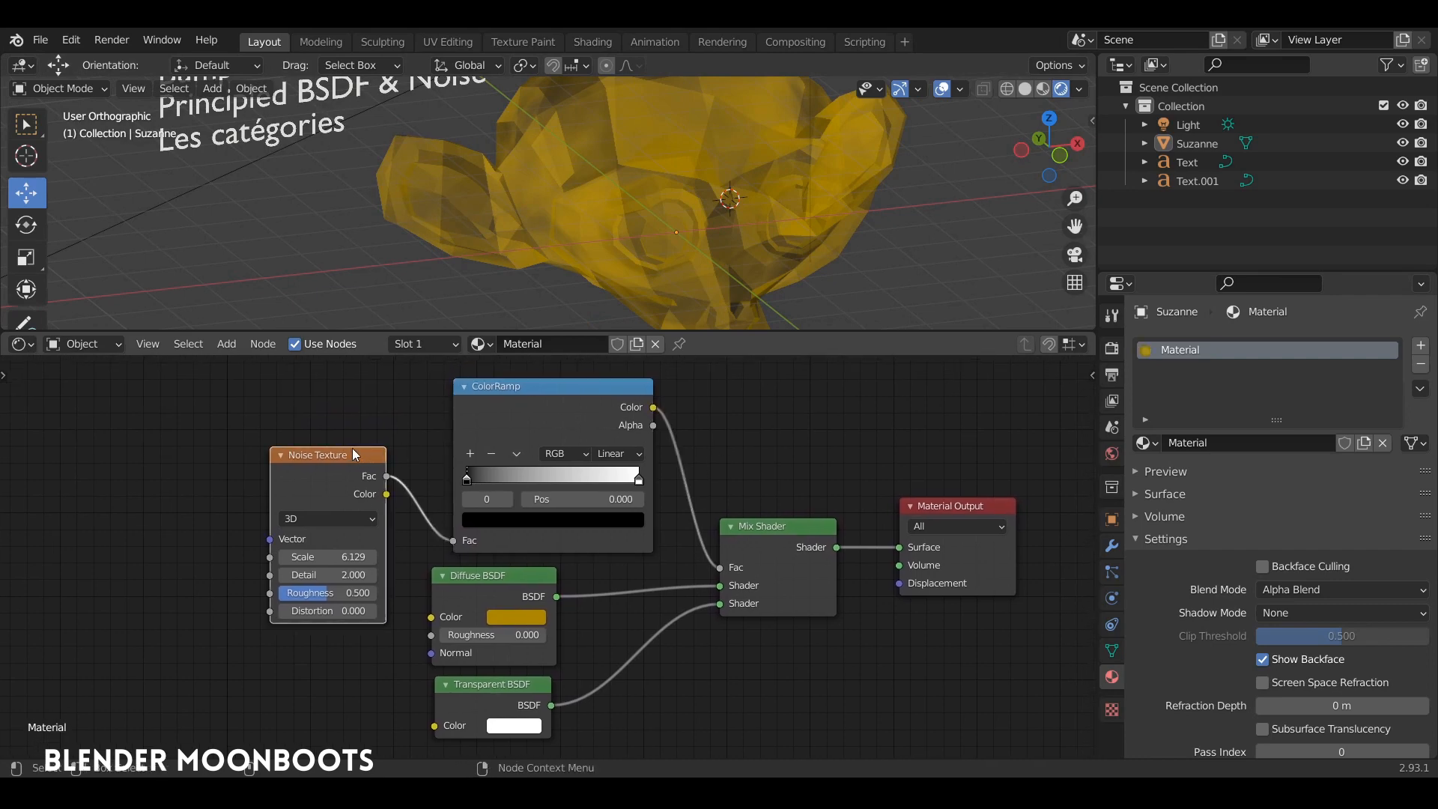
{"action": "left_click_drag", "start_coordinate": [363, 456], "coordinate": [353, 438]}
Sharpen the ColorRamp transition by moving the black stop close to the middle and the white stop to 0.562.
{"action": "left_click_drag", "start_coordinate": [468, 478], "coordinate": [530, 486]}
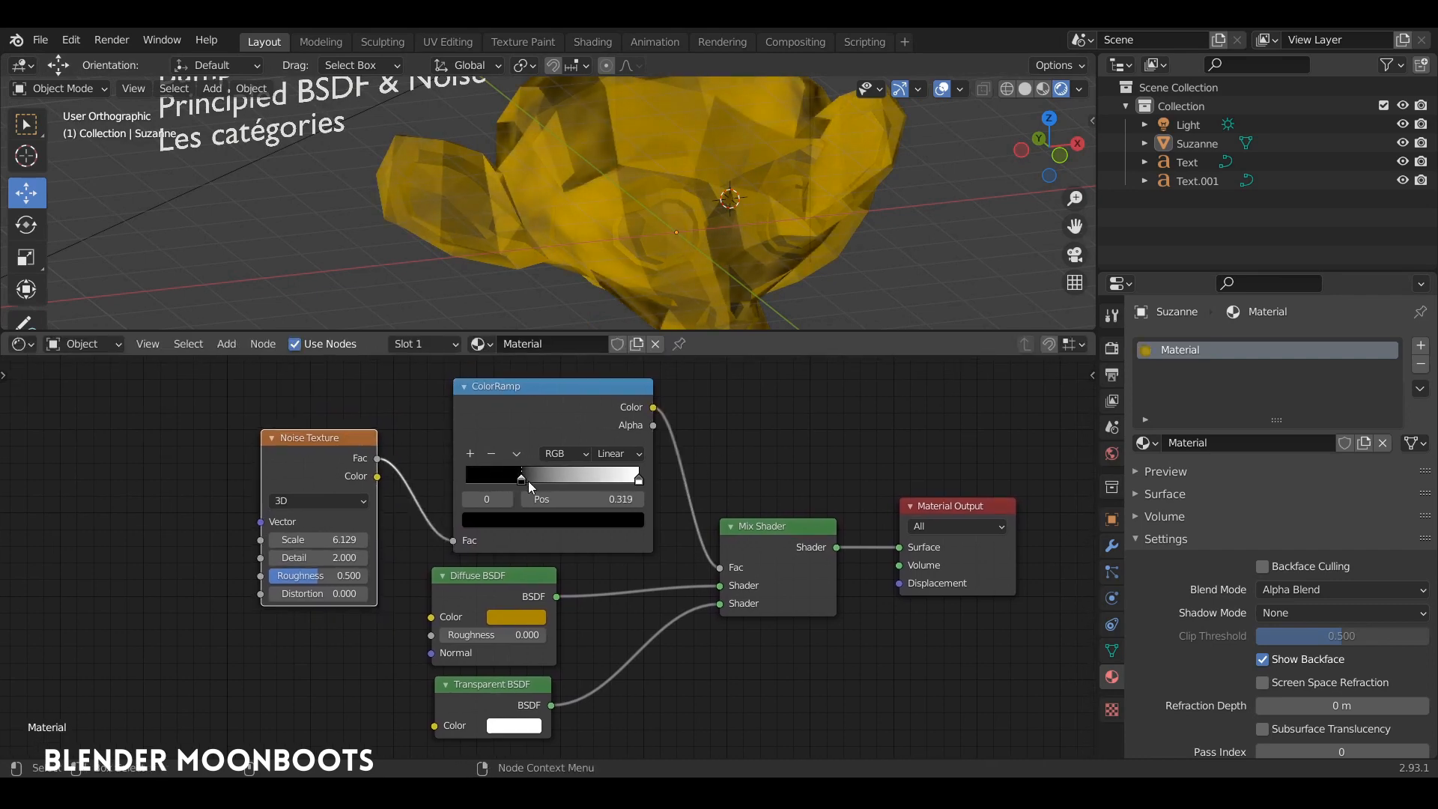
{"action": "left_click_drag", "start_coordinate": [626, 486], "coordinate": [565, 486]}
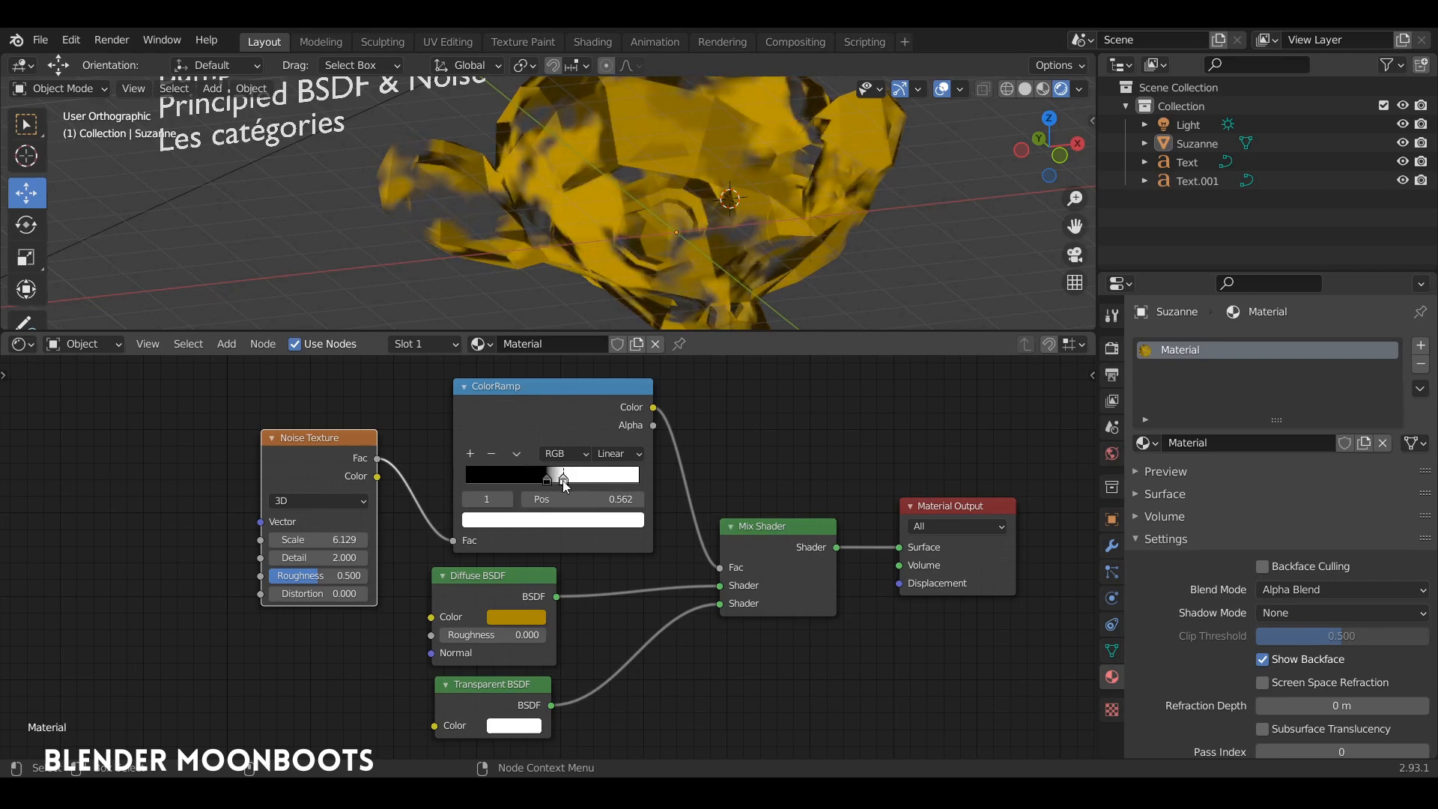
{"action": "middle_click_drag", "start_coordinate": [749, 239], "coordinate": [656, 322]}
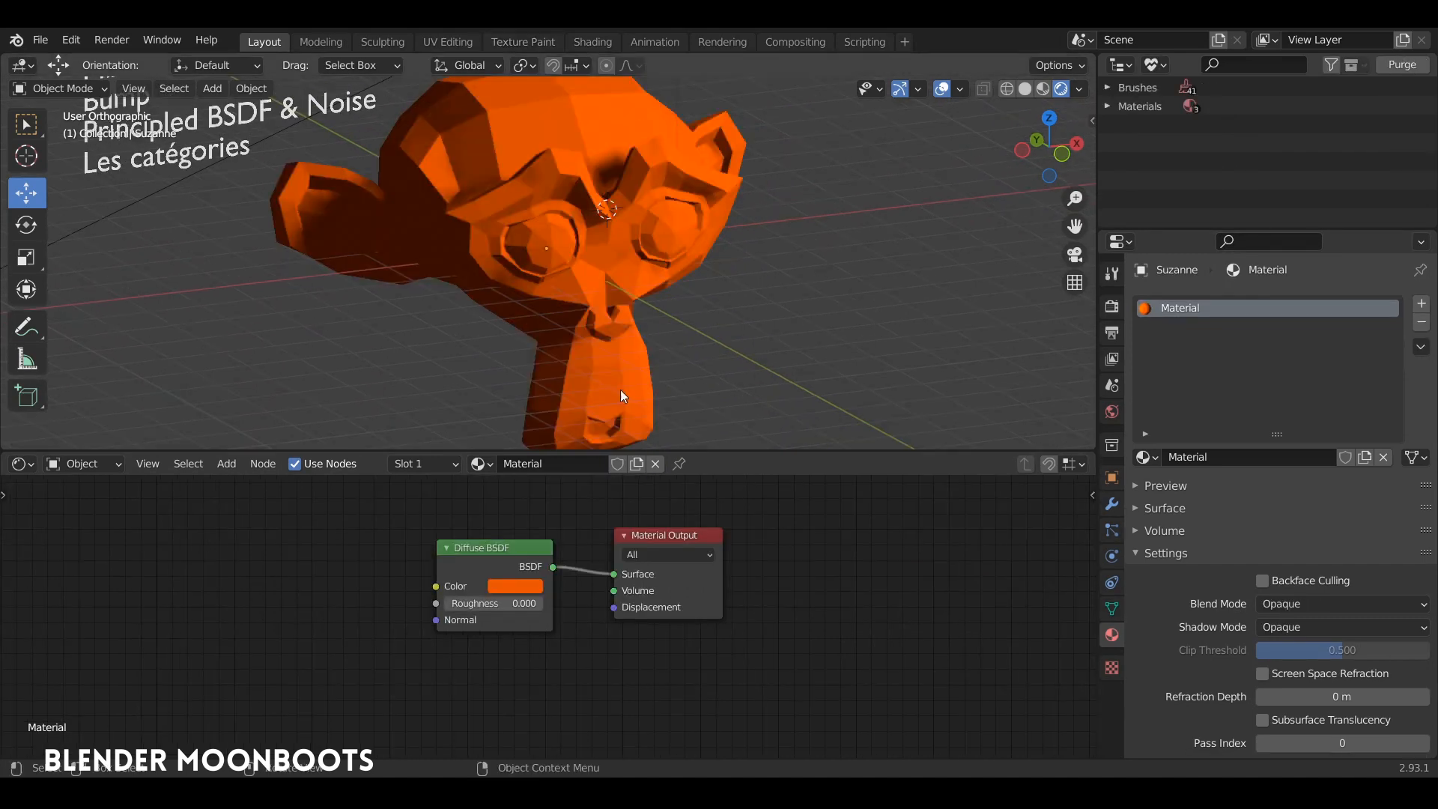
Move the Material Output and Diffuse nodes to the right and add a ColorRamp to the left of the Diffuse node.
{"action": "left_click_drag", "start_coordinate": [640, 534], "coordinate": [839, 541]}
{"action": "left_click_drag", "start_coordinate": [558, 558], "coordinate": [720, 556]}
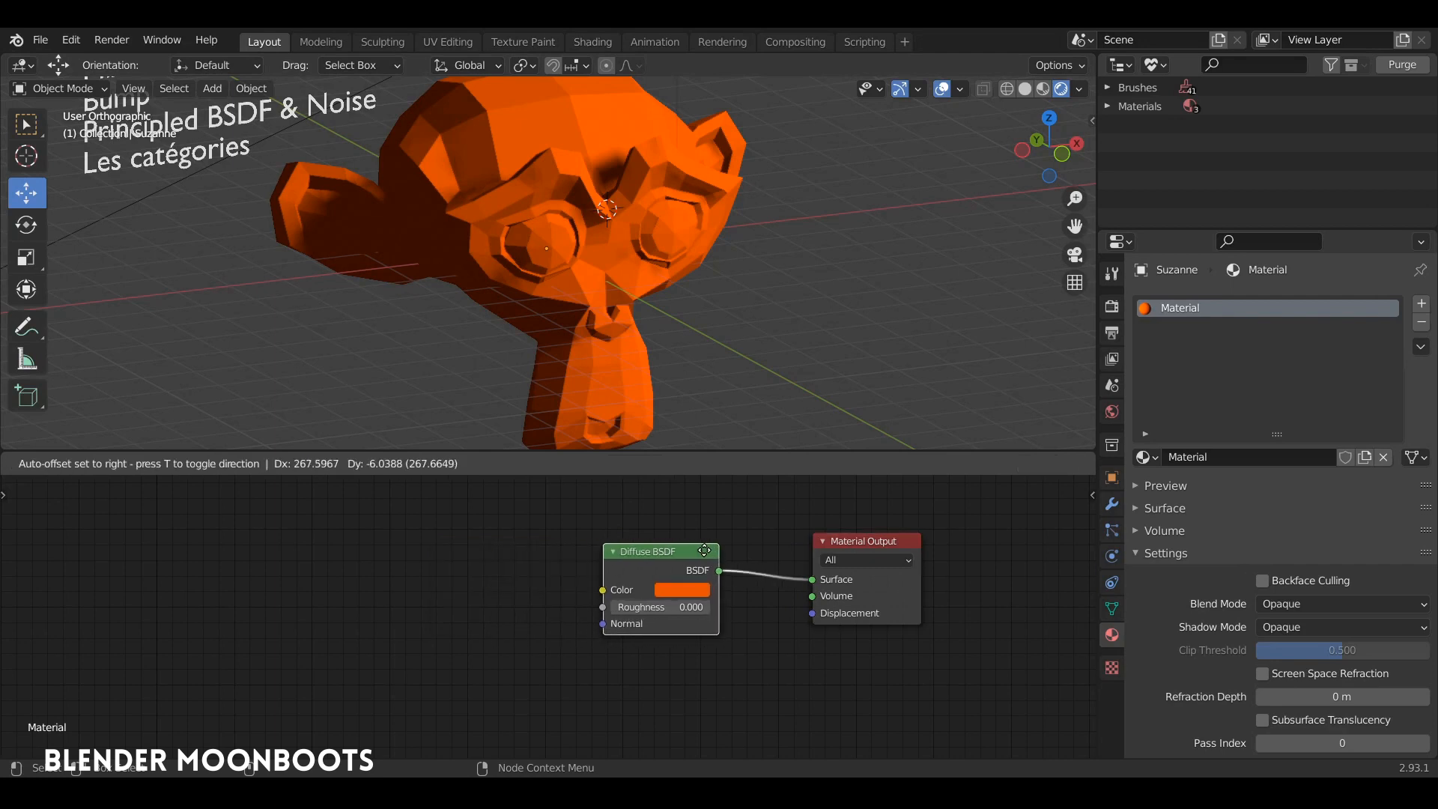
{"action": "scroll", "coordinate": [725, 554], "scroll_direction": "up", "scroll_amount": 2}
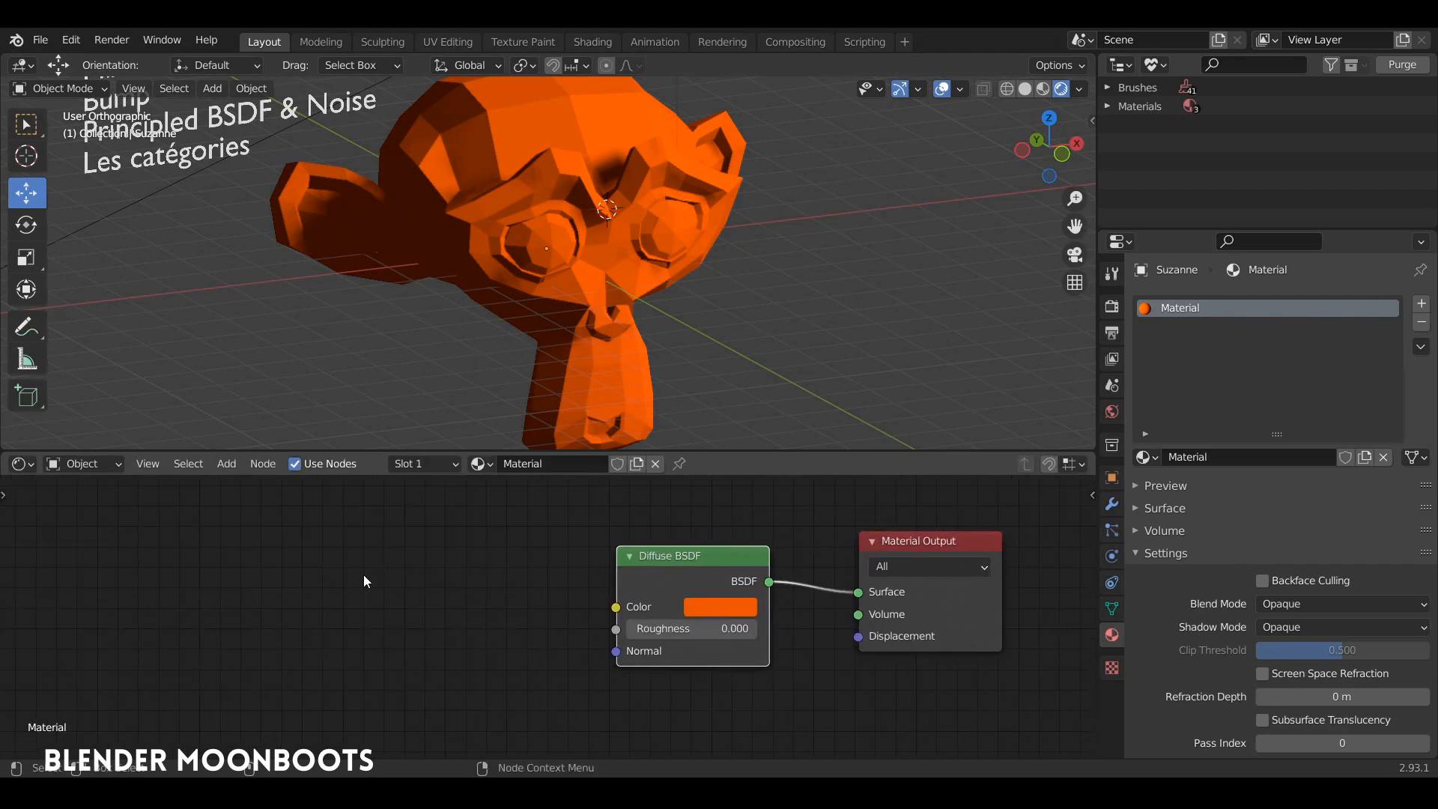
{"action": "key", "text": "shift+a"}
{"action": "mouse_move", "coordinate": [315, 566]}
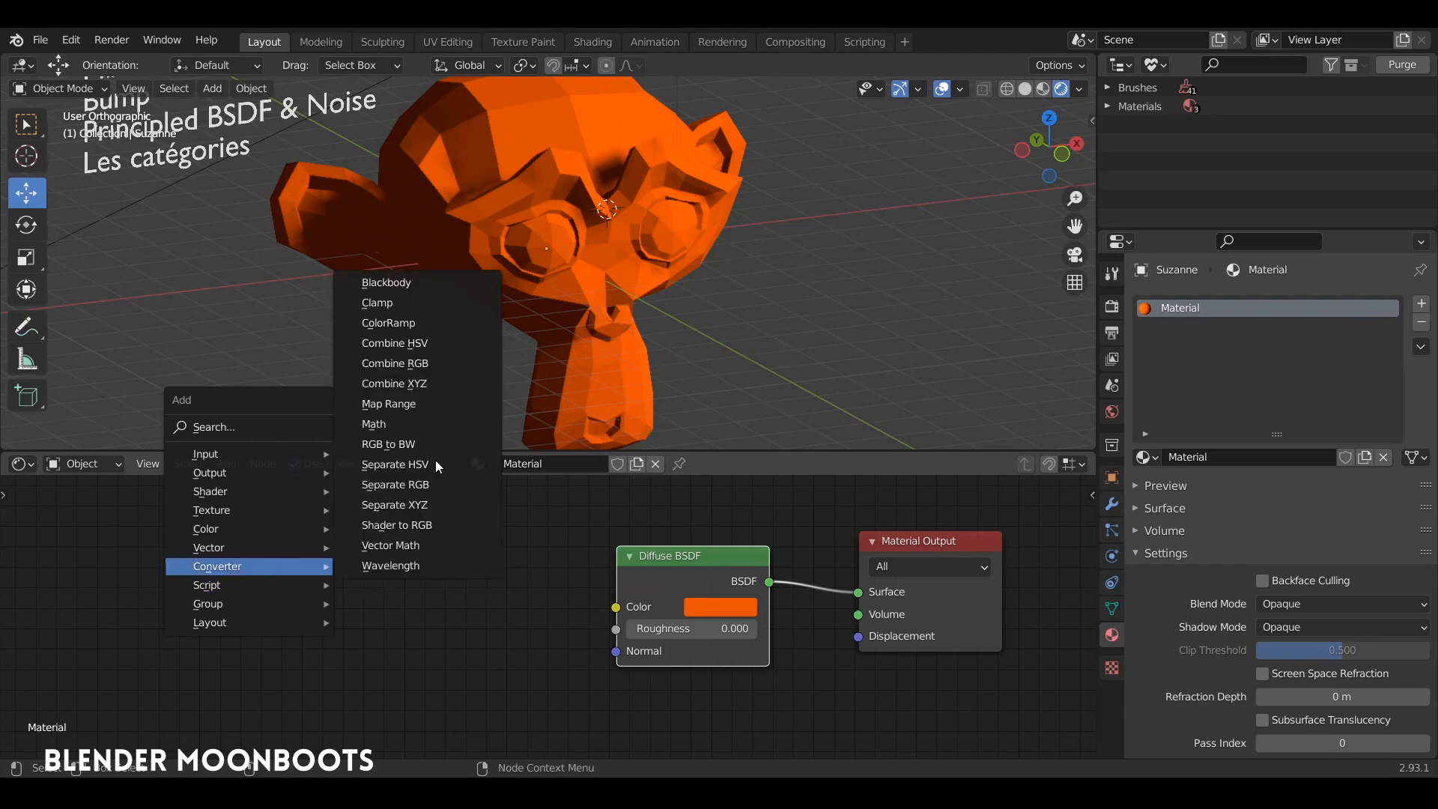
{"action": "left_click", "coordinate": [415, 327]}
{"action": "left_click", "coordinate": [450, 553]}
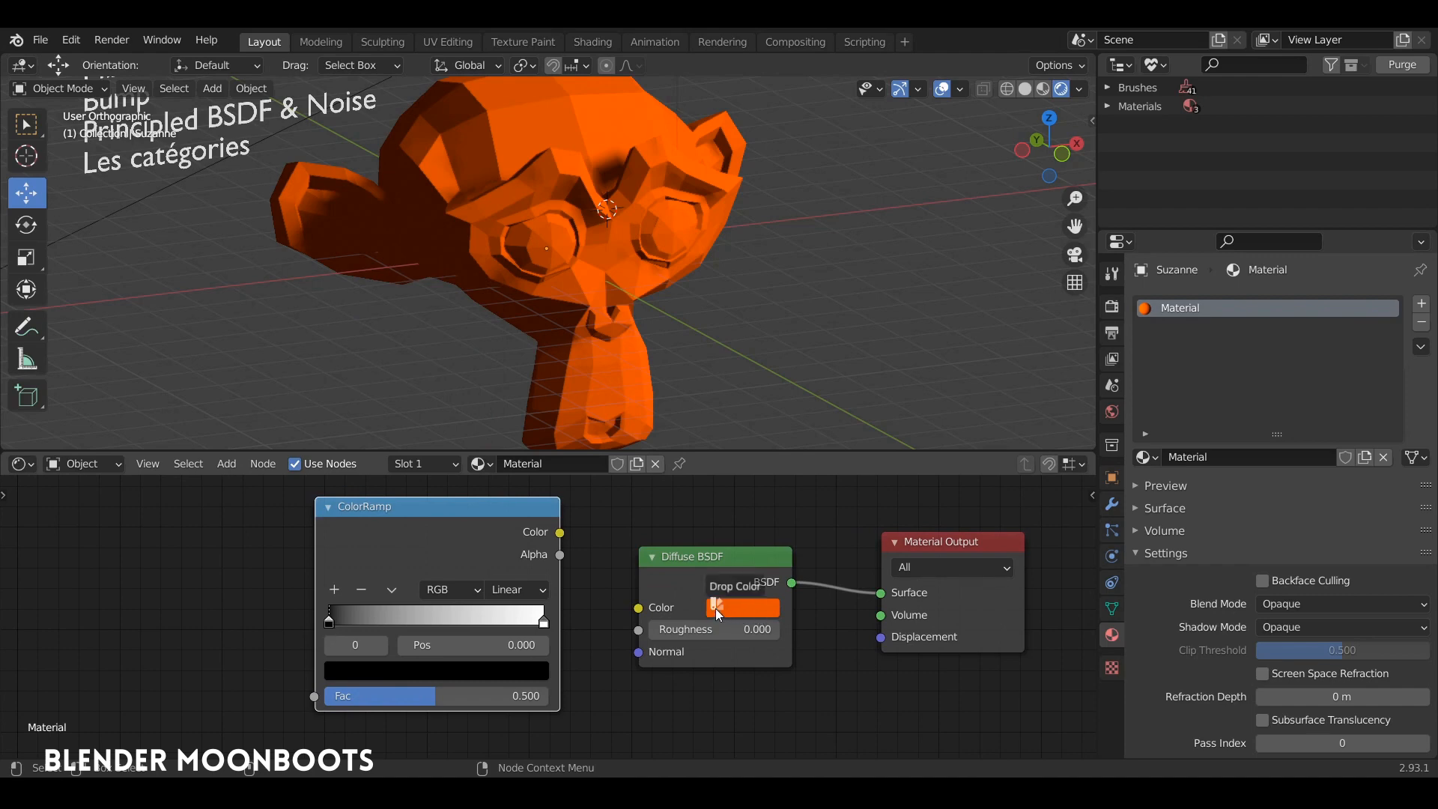
Copy the Diffuse node's orange to the ColorRamp's first stop and set its last stop to the orange-red FF3C00.
{"action": "left_click_drag", "start_coordinate": [512, 659], "coordinate": [463, 669]}
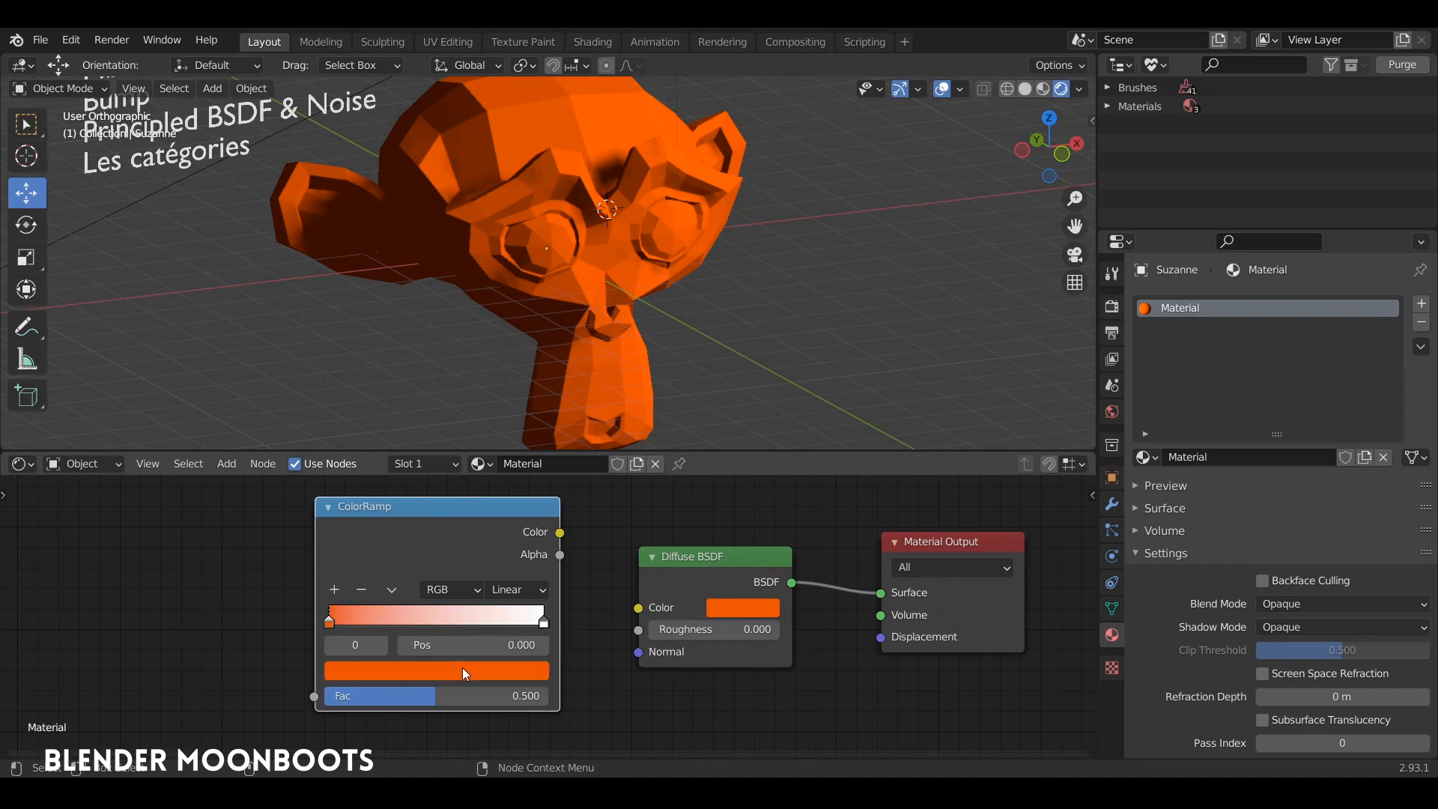
{"action": "left_click", "coordinate": [545, 621]}
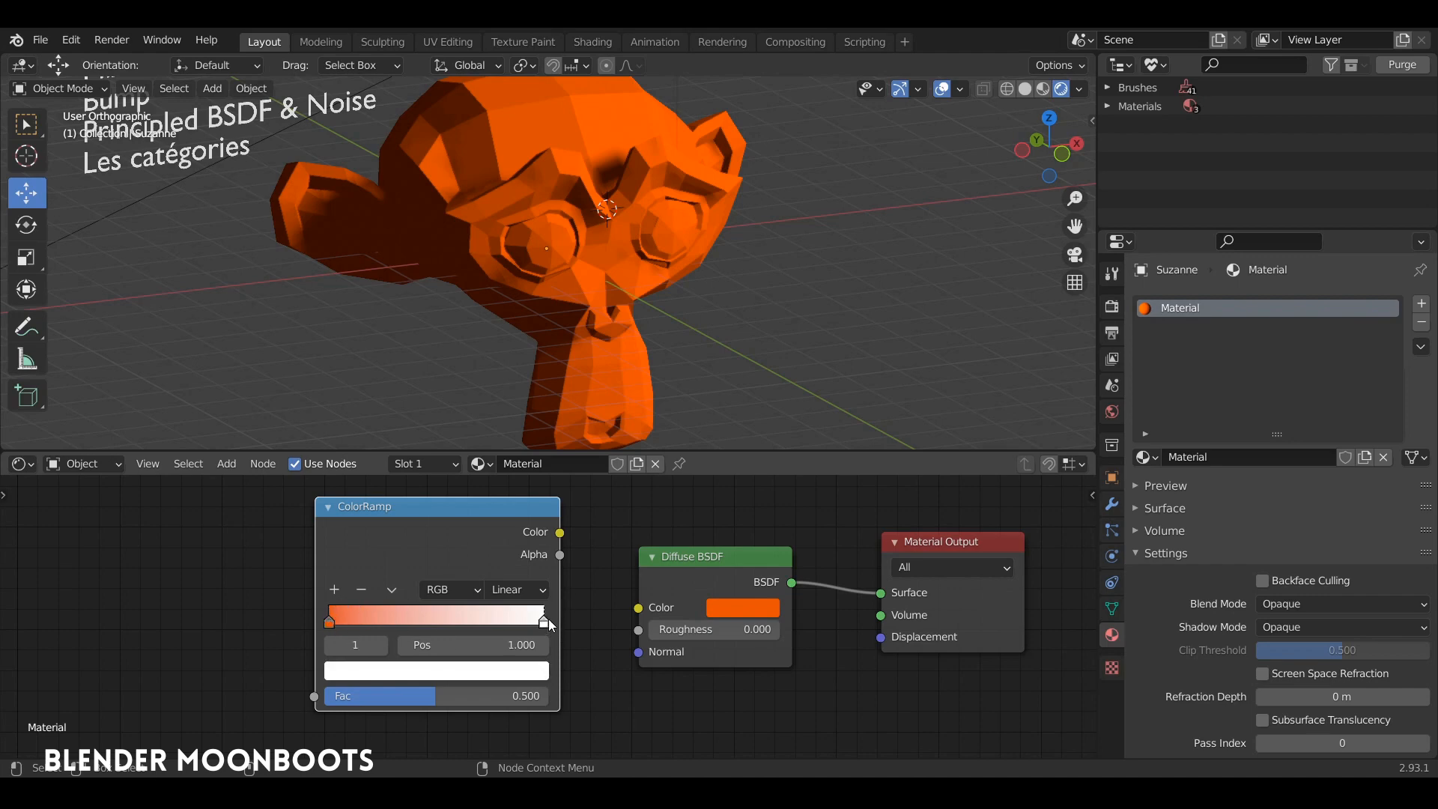
{"action": "left_click", "coordinate": [501, 672]}
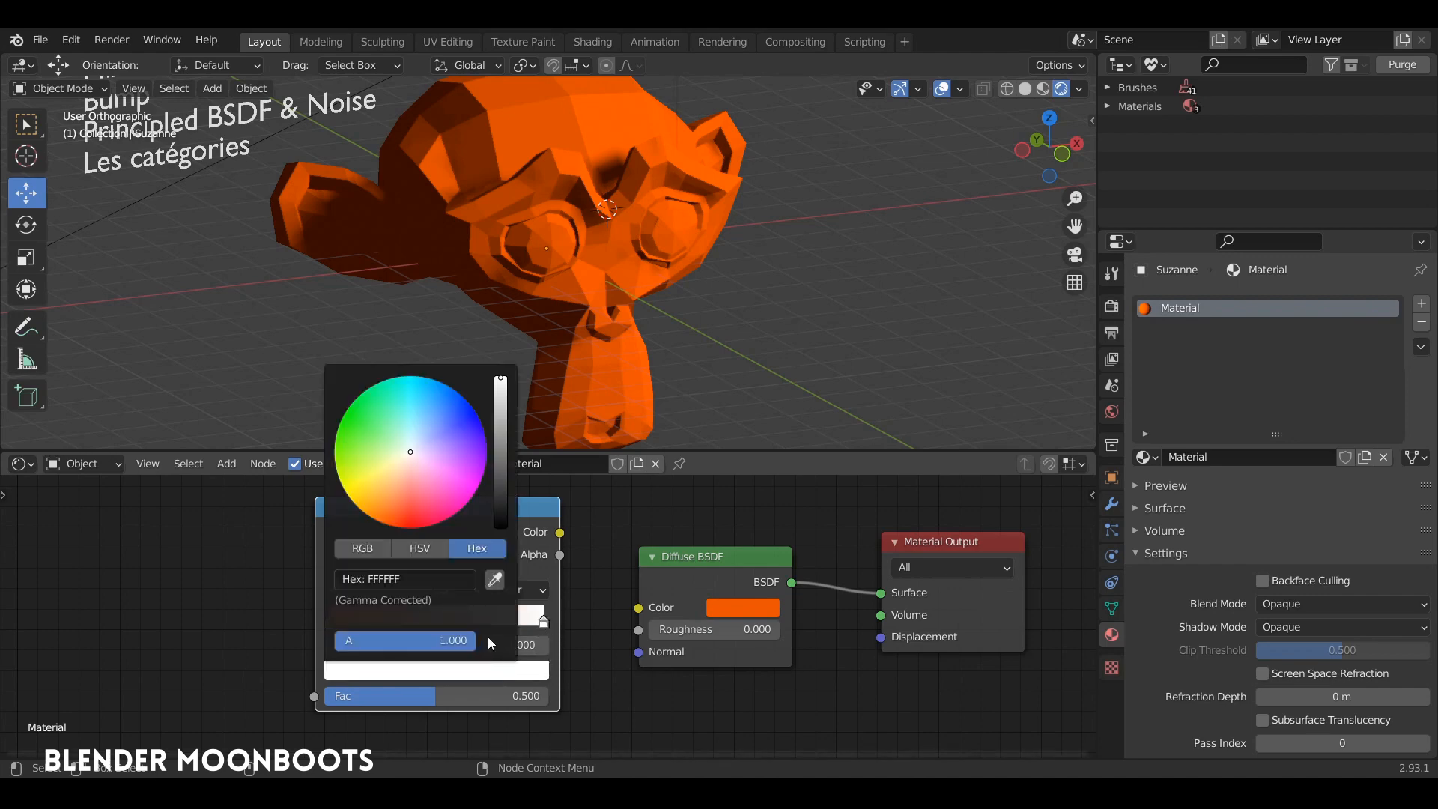
{"action": "left_click_drag", "start_coordinate": [404, 499], "coordinate": [391, 526]}
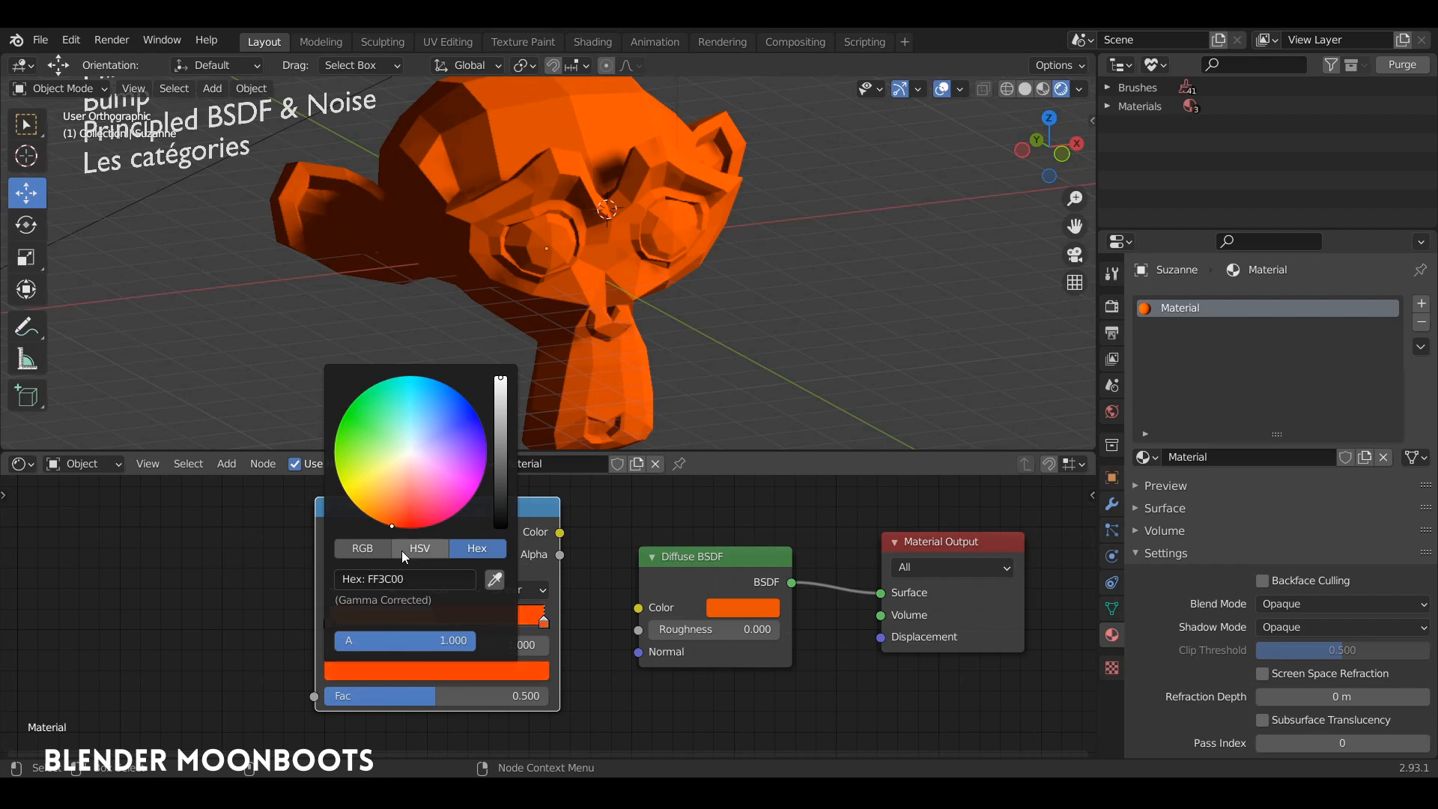
Darken the ColorRamp's last stop to a deep reddish brown and connect the ramp's Color output to the Diffuse Color input.
{"action": "left_click_drag", "start_coordinate": [500, 408], "coordinate": [637, 607]}
{"action": "left_click_drag", "start_coordinate": [487, 515], "coordinate": [520, 519]}
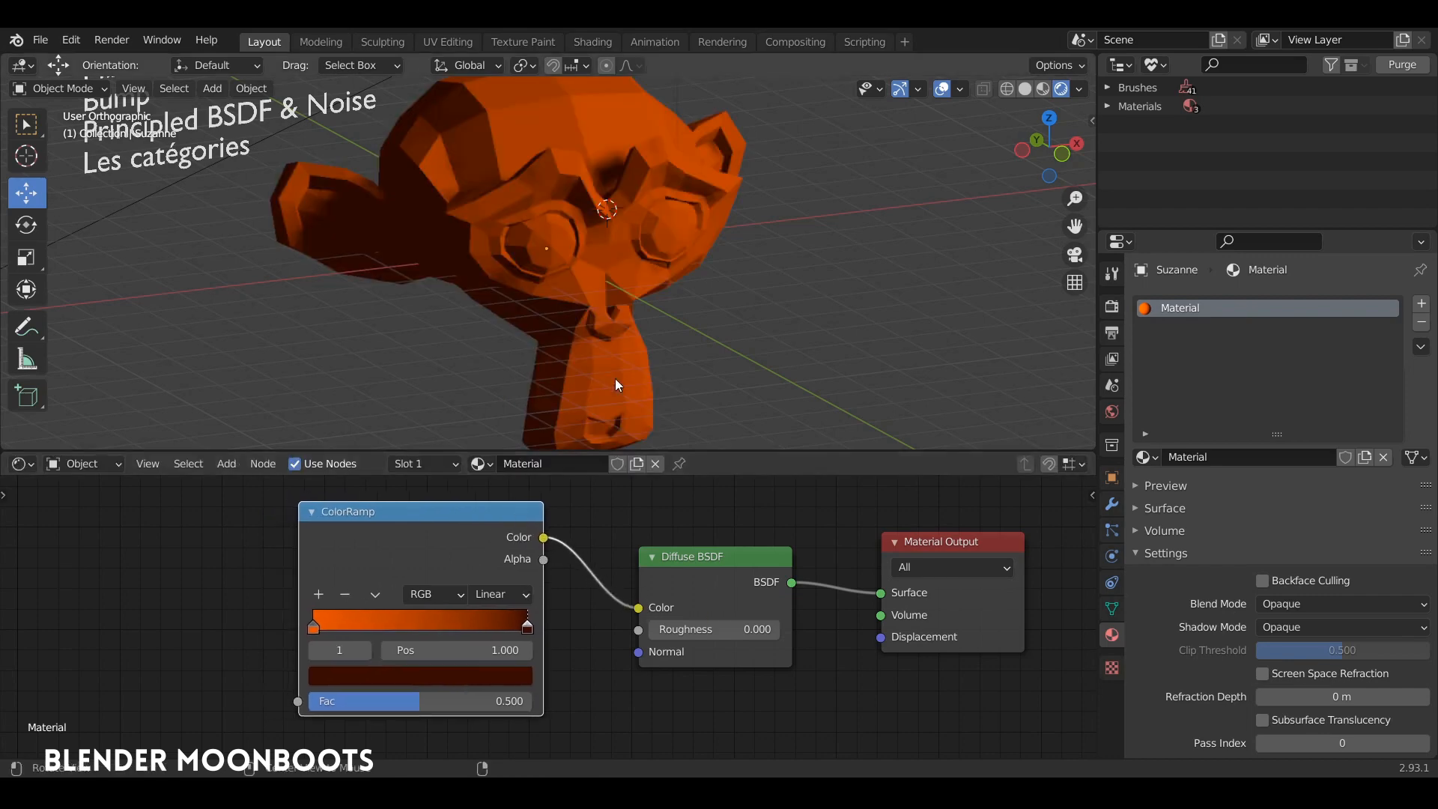
{"action": "middle_click_drag", "start_coordinate": [614, 379], "coordinate": [584, 311]}
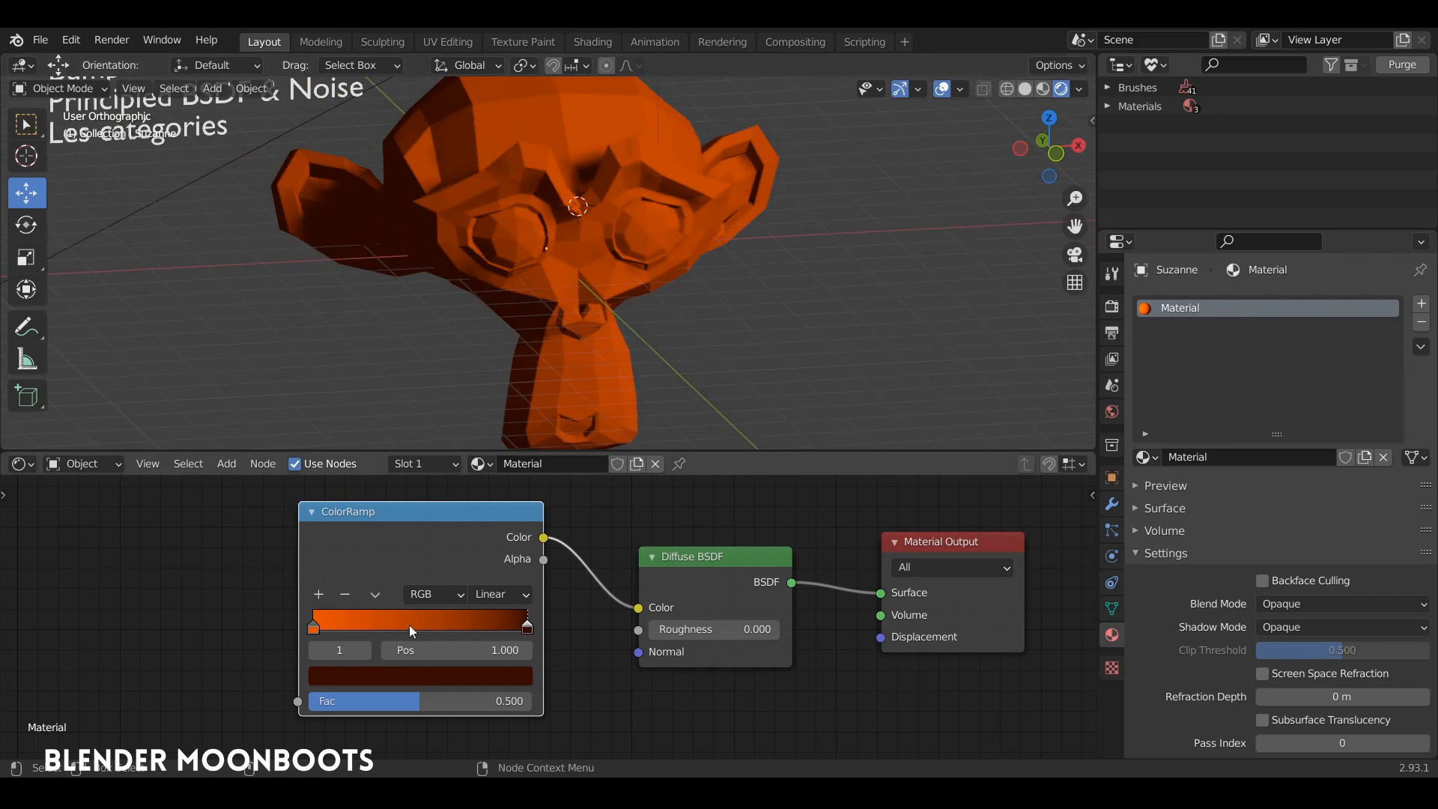
Add a Noise Texture to the left of the ColorRamp and connect its Fac output to the ramp's Fac input.
{"action": "left_click_drag", "start_coordinate": [480, 516], "coordinate": [522, 515]}
{"action": "middle_click_drag", "start_coordinate": [523, 515], "coordinate": [715, 516]}
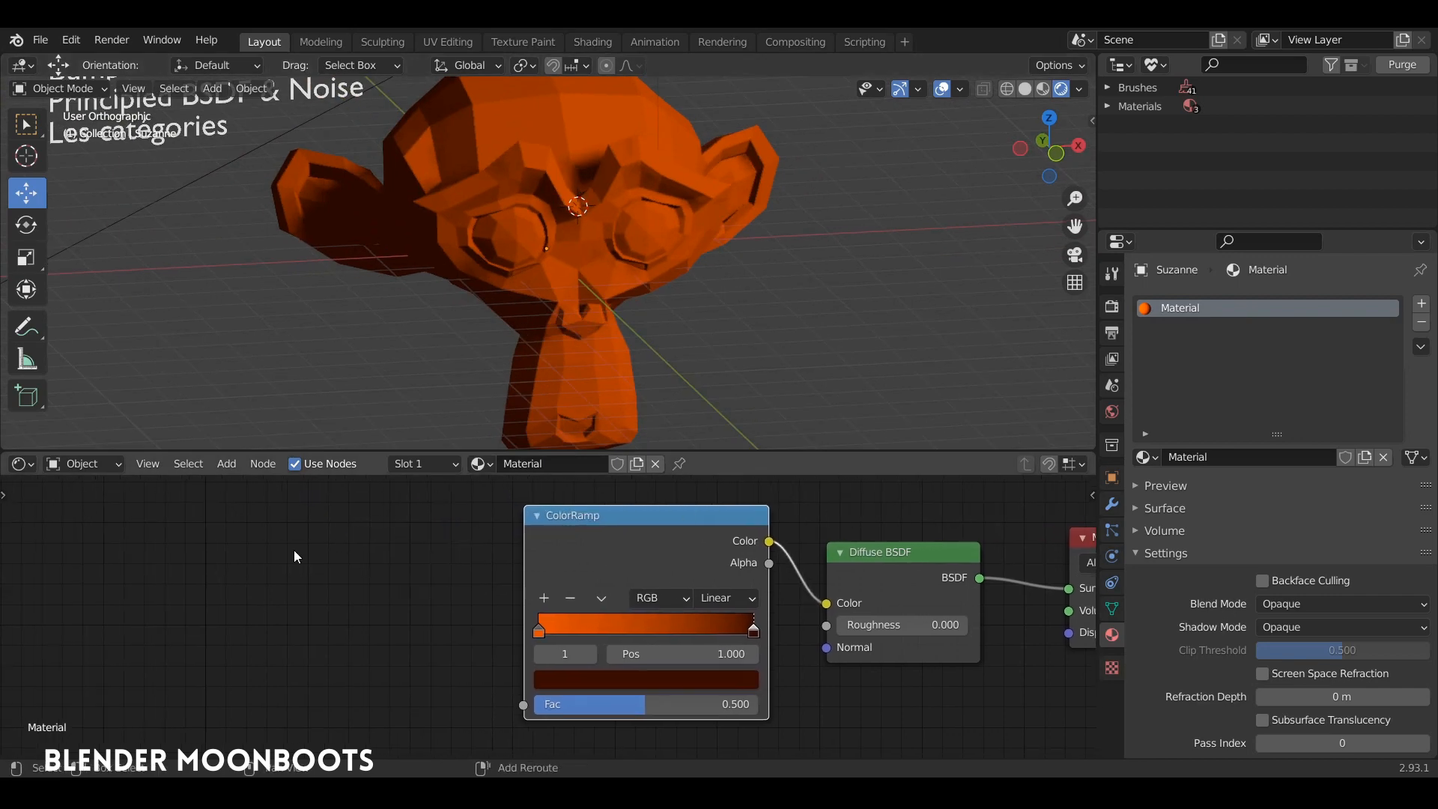
{"action": "key", "text": "shift+a"}
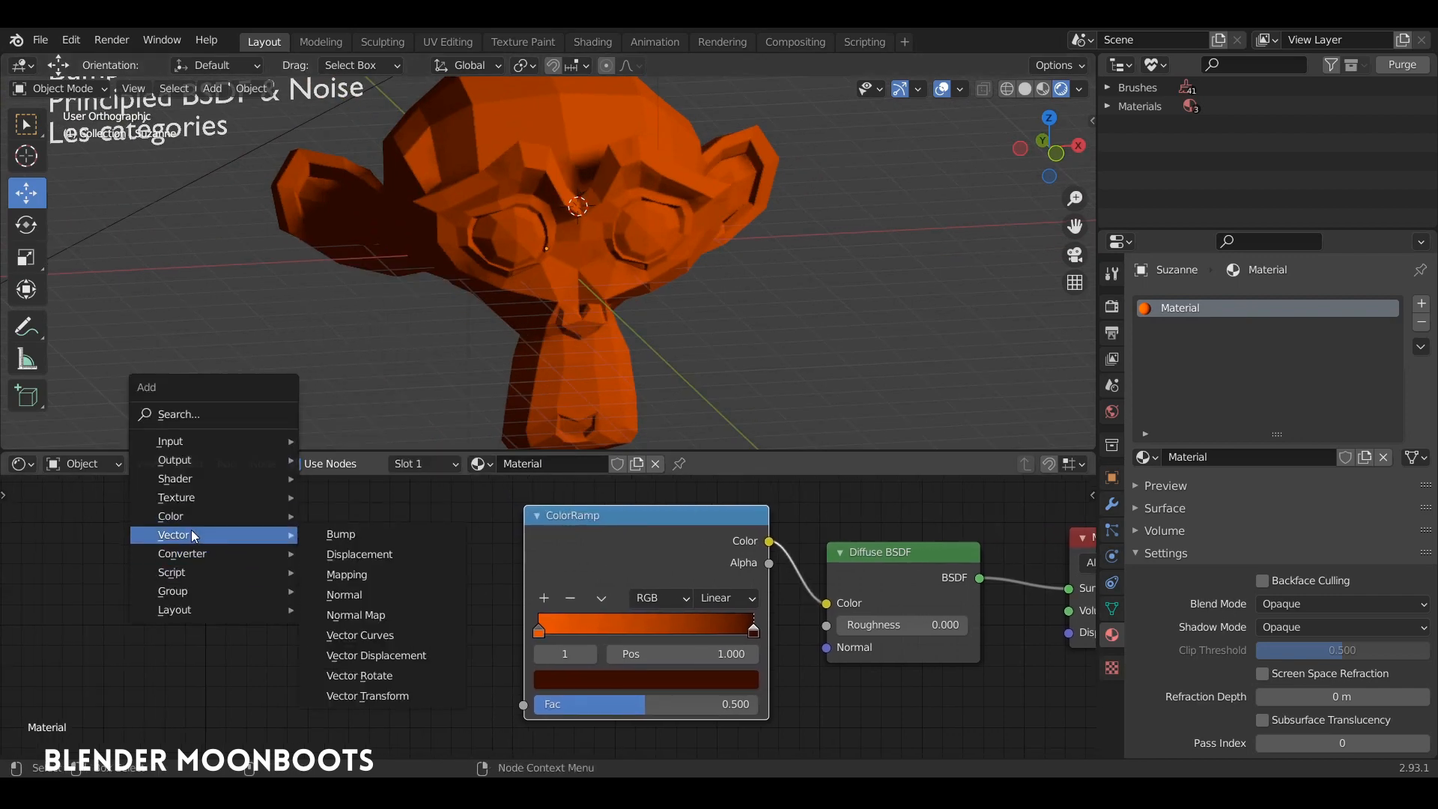
{"action": "mouse_move", "coordinate": [188, 500]}
{"action": "left_click", "coordinate": [376, 394]}
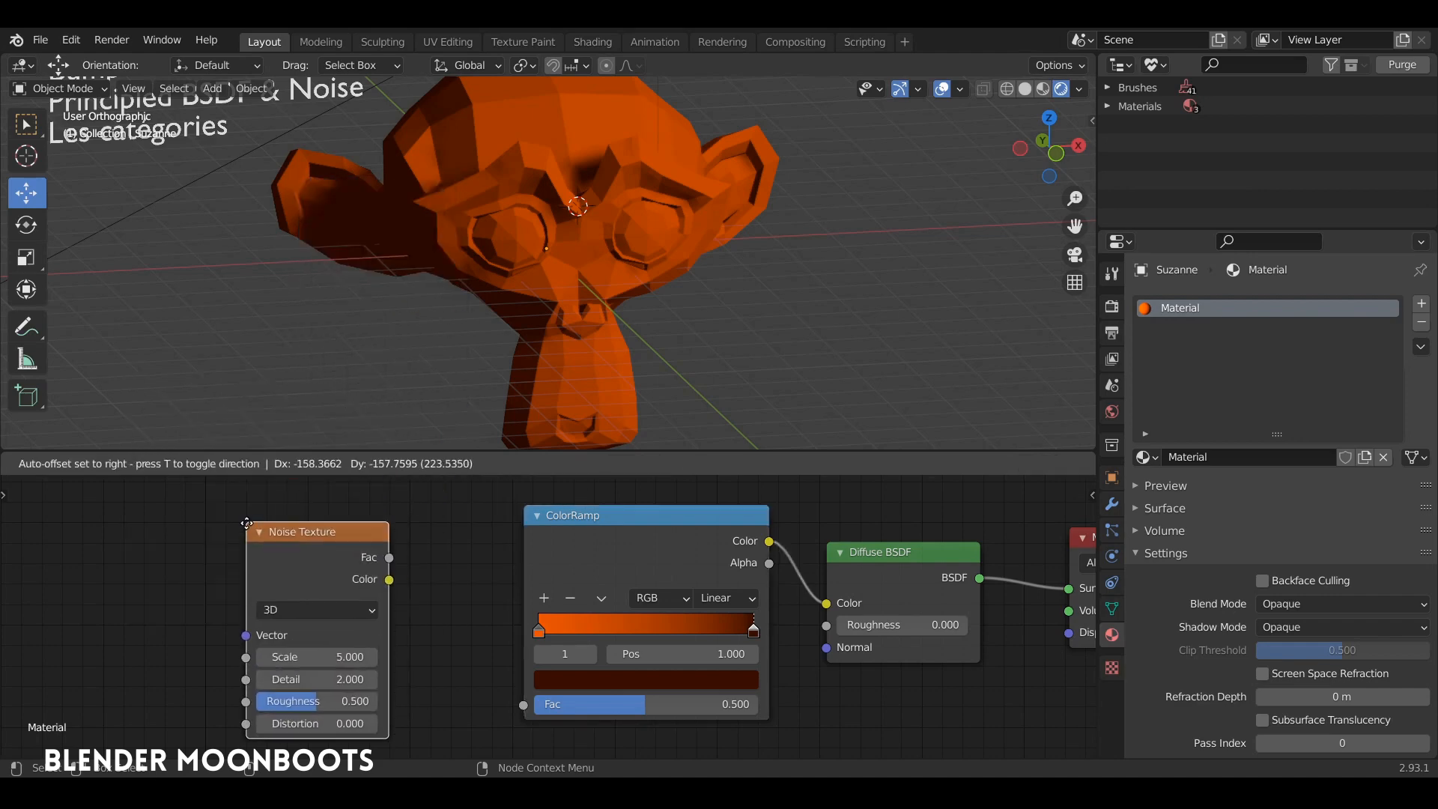
{"action": "left_click", "coordinate": [417, 556]}
{"action": "left_click_drag", "start_coordinate": [405, 556], "coordinate": [423, 567]}
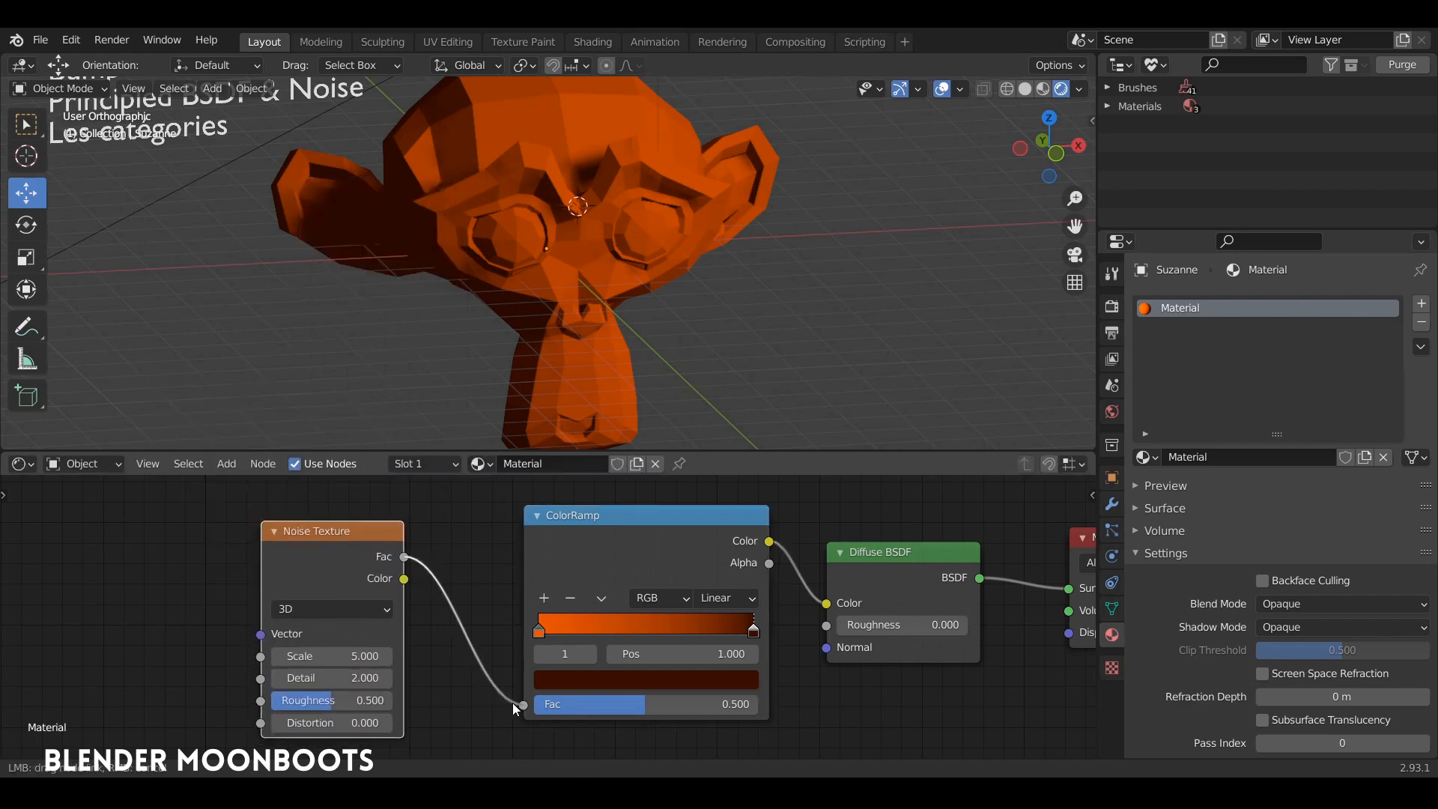
{"action": "left_click_drag", "start_coordinate": [512, 703], "coordinate": [523, 704]}
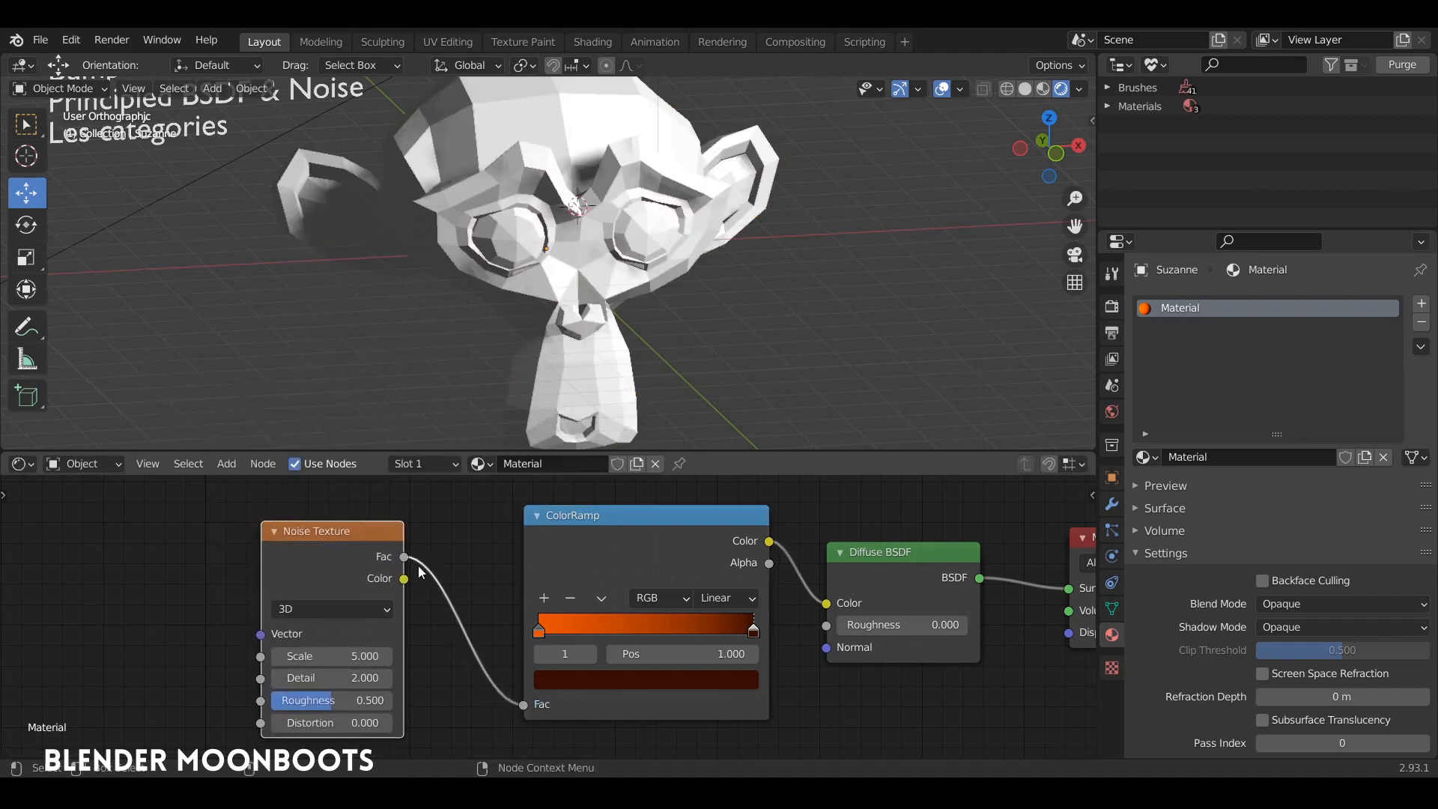
Set the Noise Texture's Scale to 7.608 and move the node closer to the ColorRamp.
{"action": "middle_click_drag", "start_coordinate": [514, 415], "coordinate": [512, 309]}
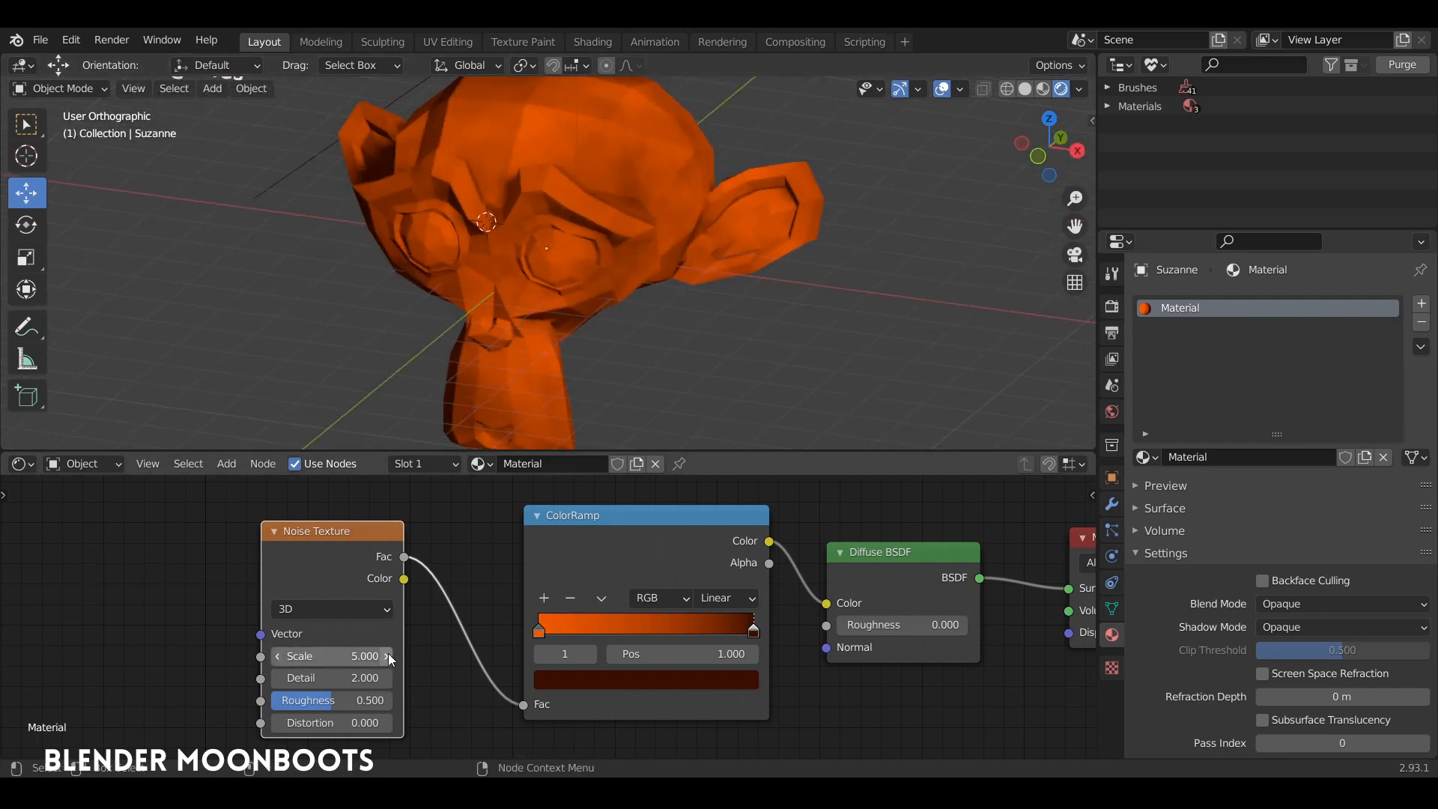
{"action": "left_click_drag", "start_coordinate": [388, 655], "coordinate": [420, 653]}
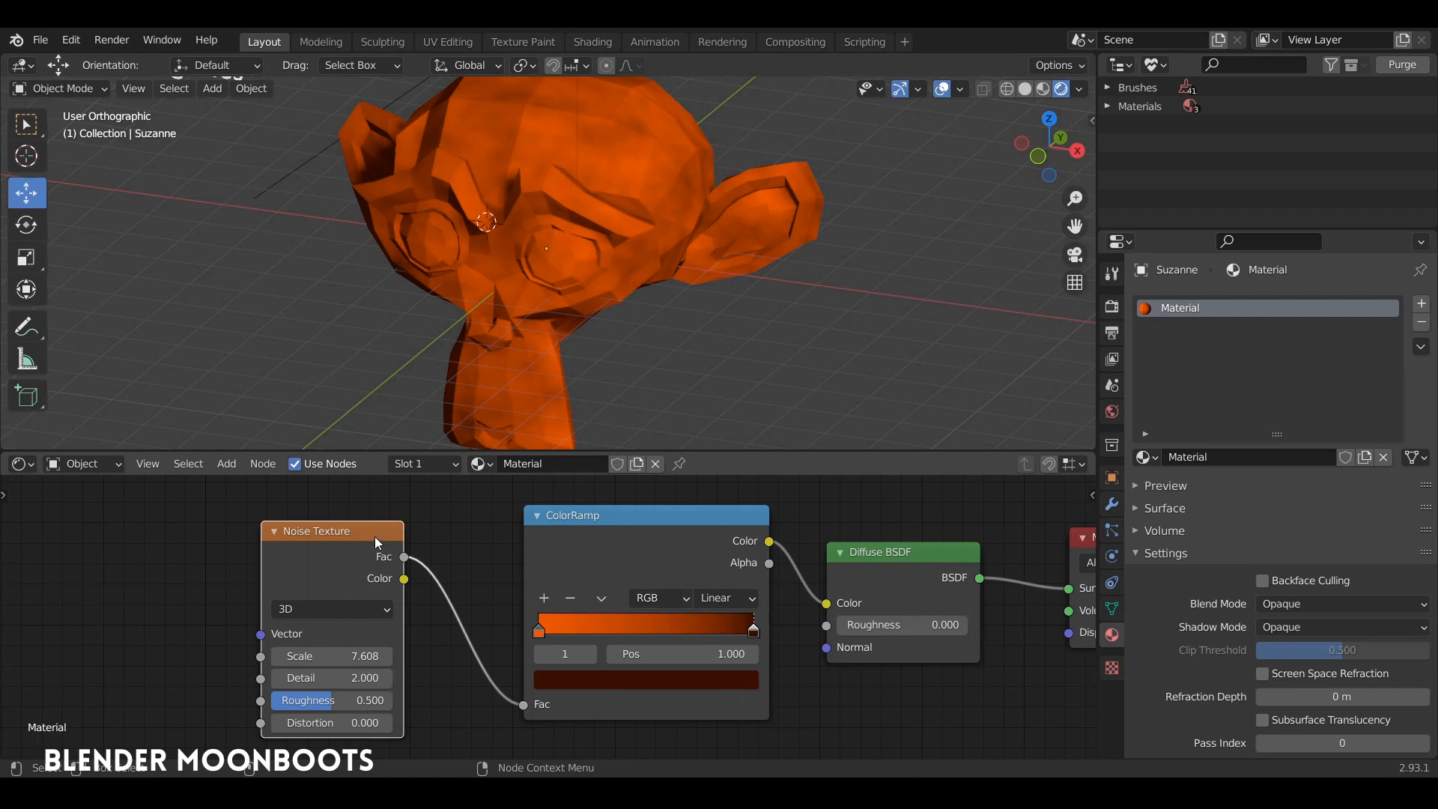
{"action": "left_click_drag", "start_coordinate": [376, 542], "coordinate": [444, 539]}
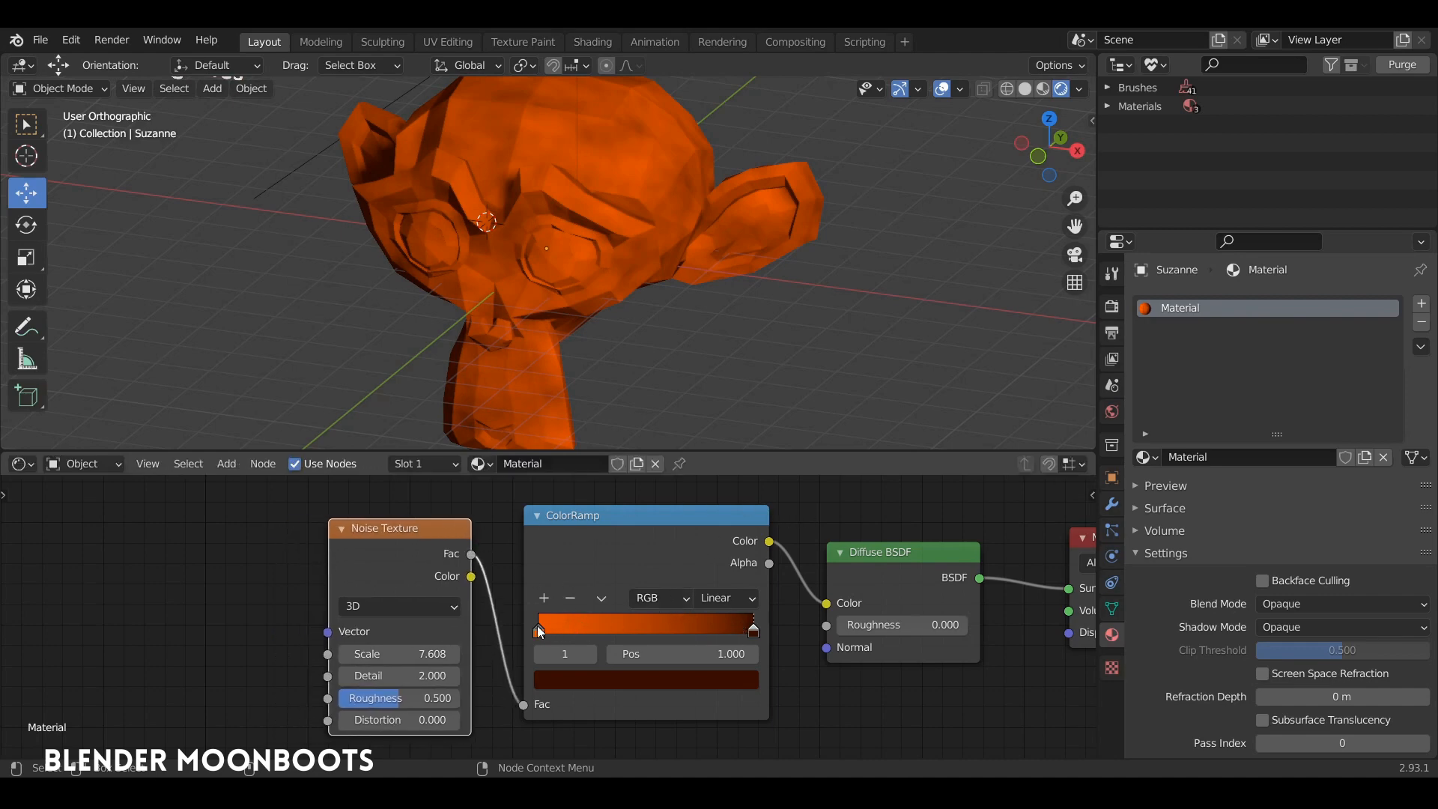
Move the ColorRamp's orange stop toward the middle and its dark stop to 0.612, and set the noise Scale to 4.824.
{"action": "left_click_drag", "start_coordinate": [539, 631], "coordinate": [610, 631]}
{"action": "left_click_drag", "start_coordinate": [753, 631], "coordinate": [656, 633]}
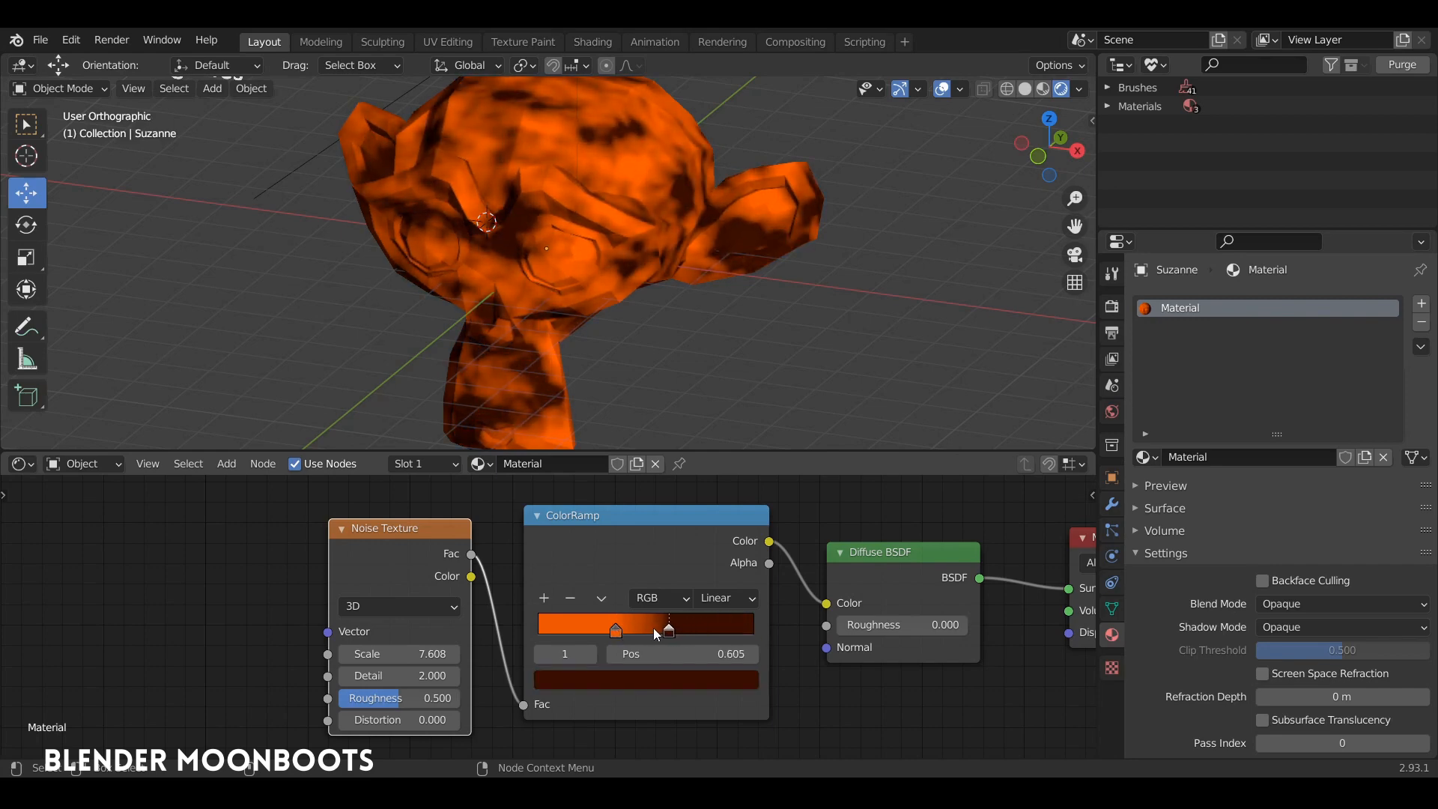
{"action": "middle_click_drag", "start_coordinate": [590, 522], "coordinate": [488, 522]}
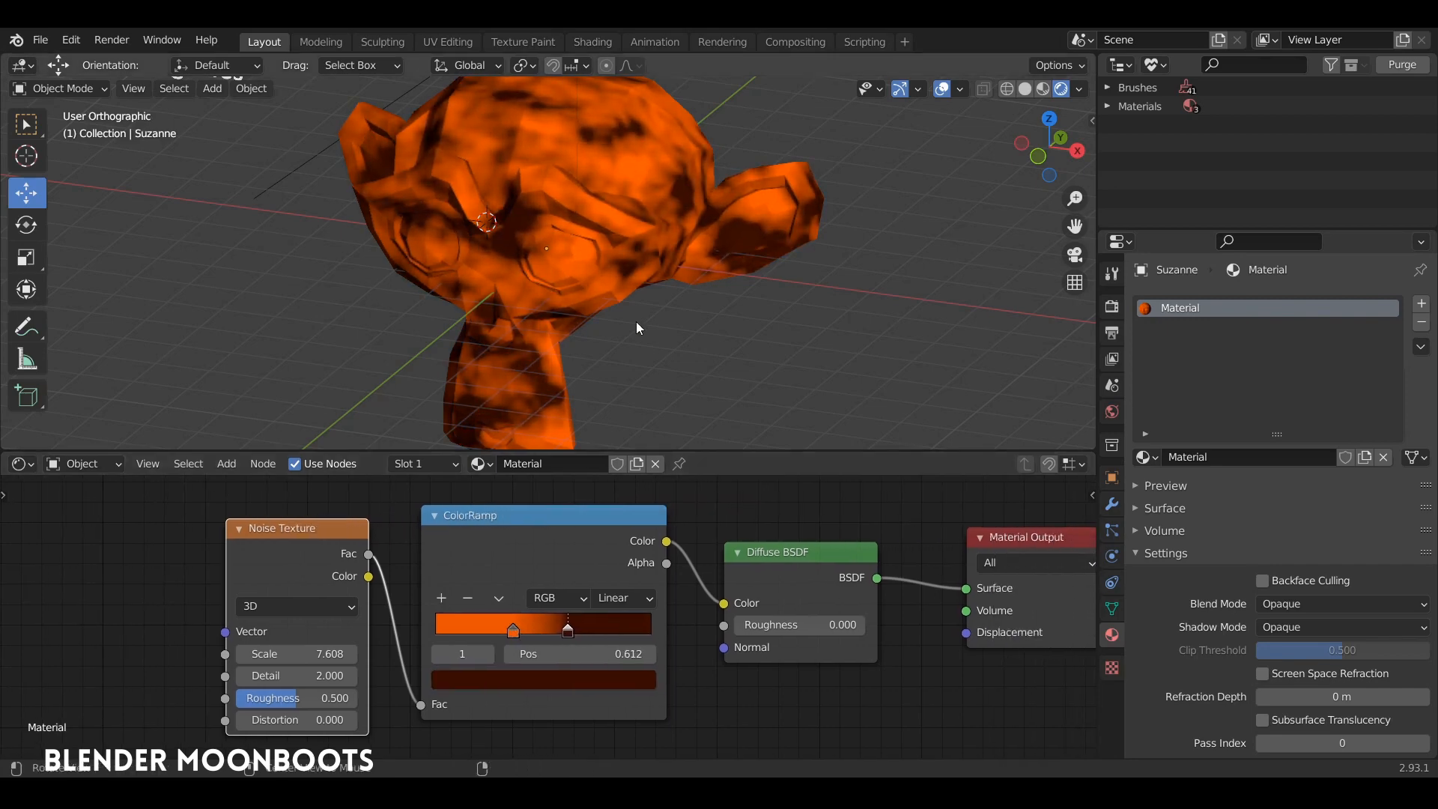
{"action": "middle_click_drag", "start_coordinate": [636, 322], "coordinate": [609, 348]}
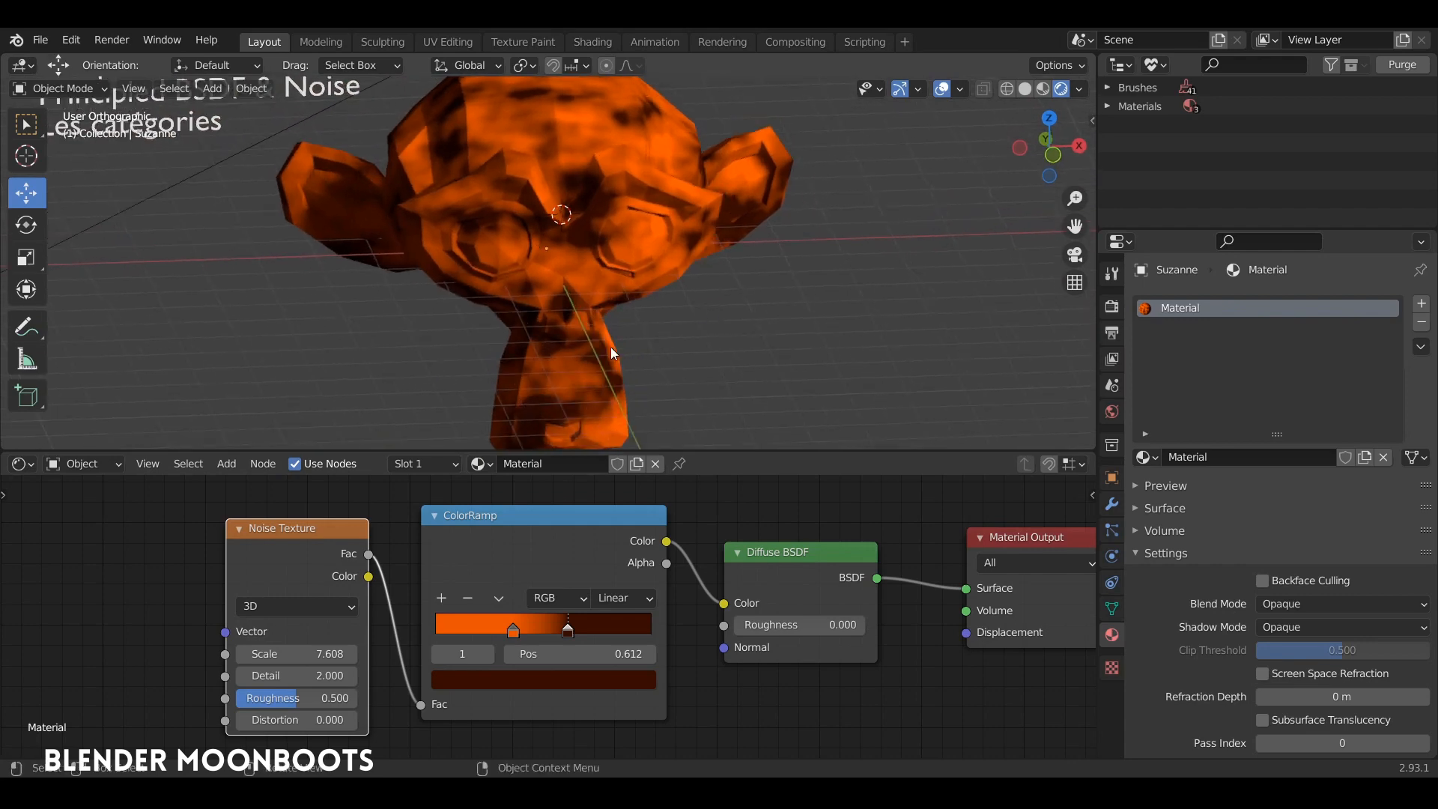
{"action": "mouse_move", "coordinate": [355, 653]}
{"action": "left_mouse_down"}
{"action": "mouse_move", "coordinate": [371, 654]}
{"action": "mouse_move", "coordinate": [342, 658]}
{"action": "left_mouse_up"}
Add Texture Coordinate and Mapping nodes feeding the Noise Texture's Vector, and enlarge the node editor to show them fully.
{"action": "middle_click_drag", "start_coordinate": [389, 531], "coordinate": [569, 521]}
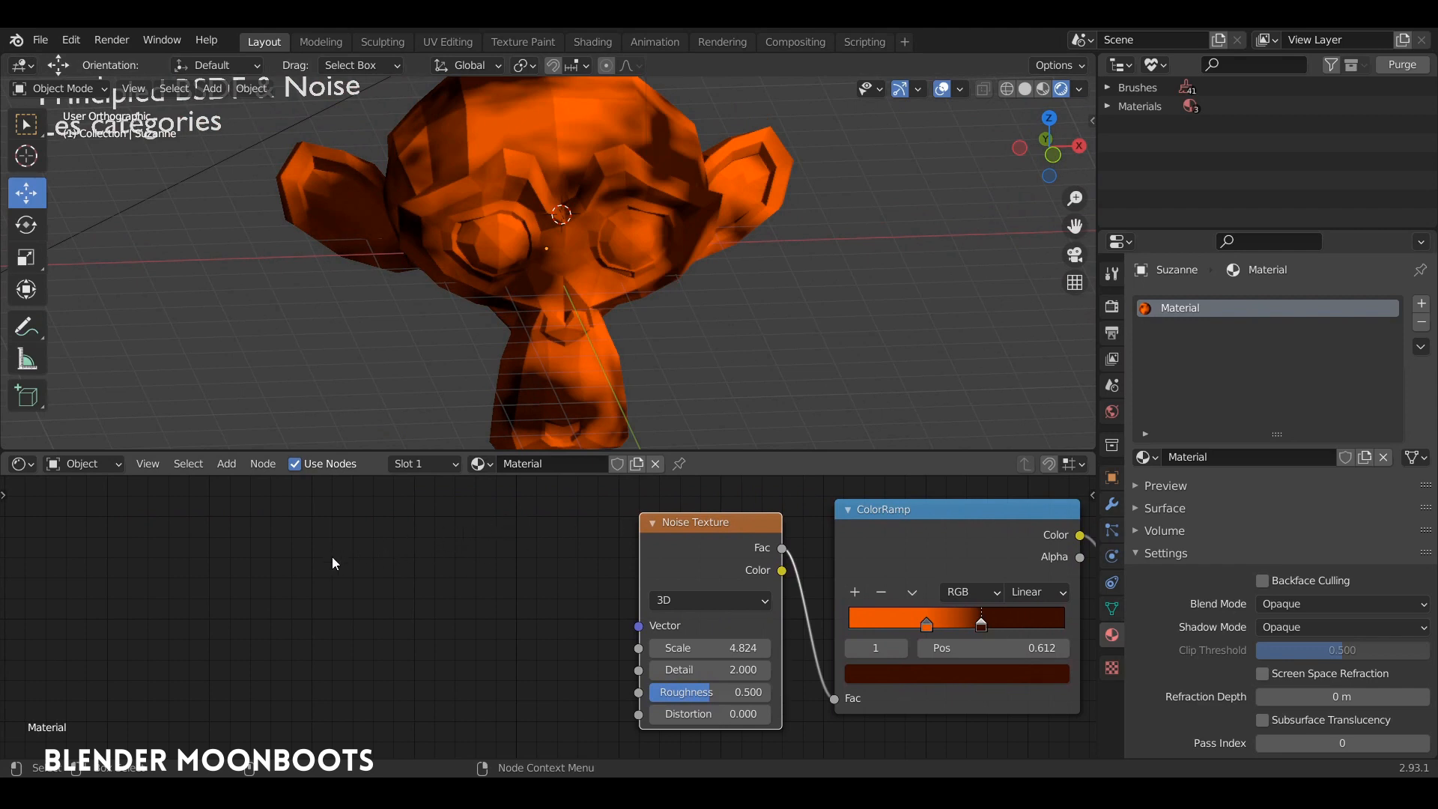
{"action": "key", "text": "ctrl+t"}
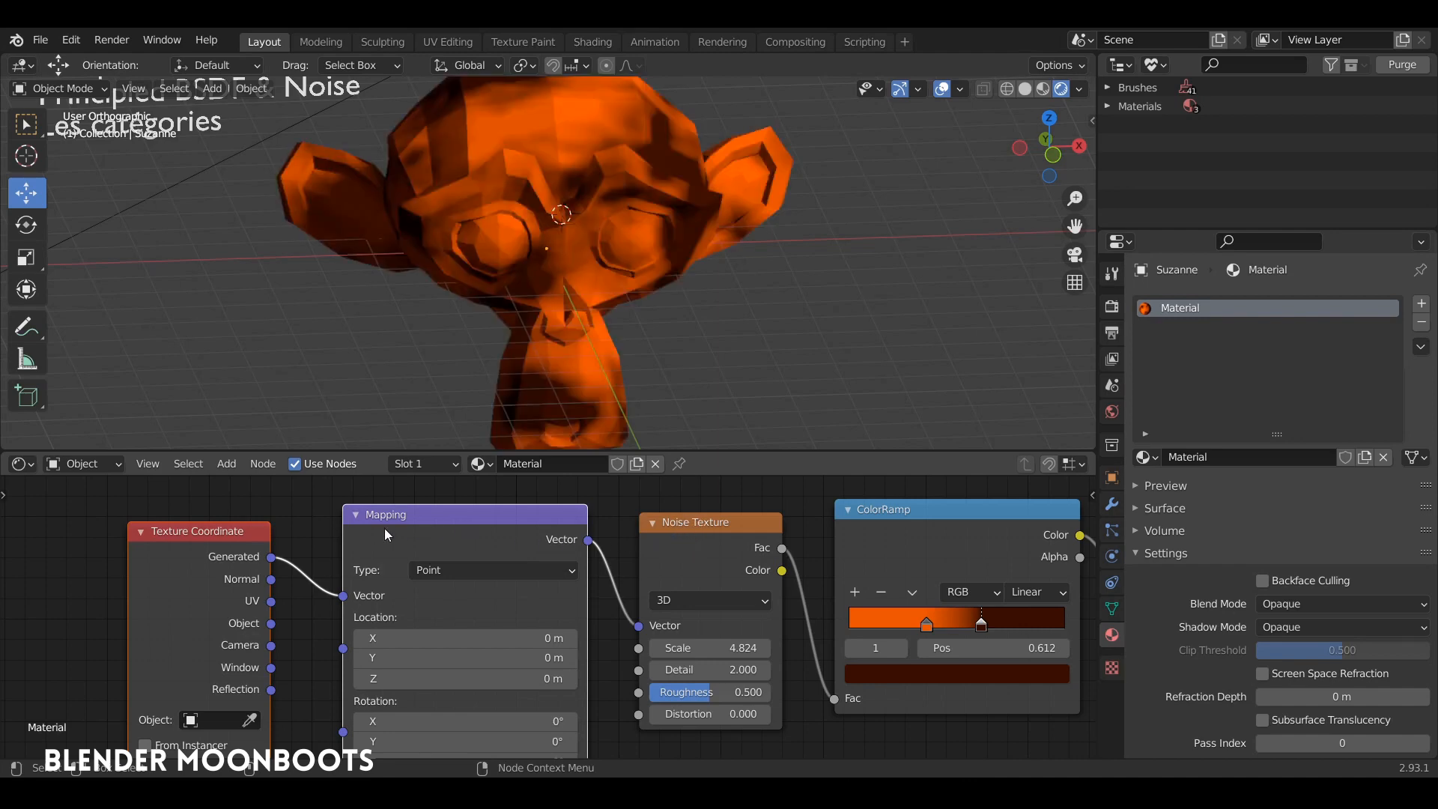
{"action": "left_click_drag", "start_coordinate": [200, 528], "coordinate": [208, 533]}
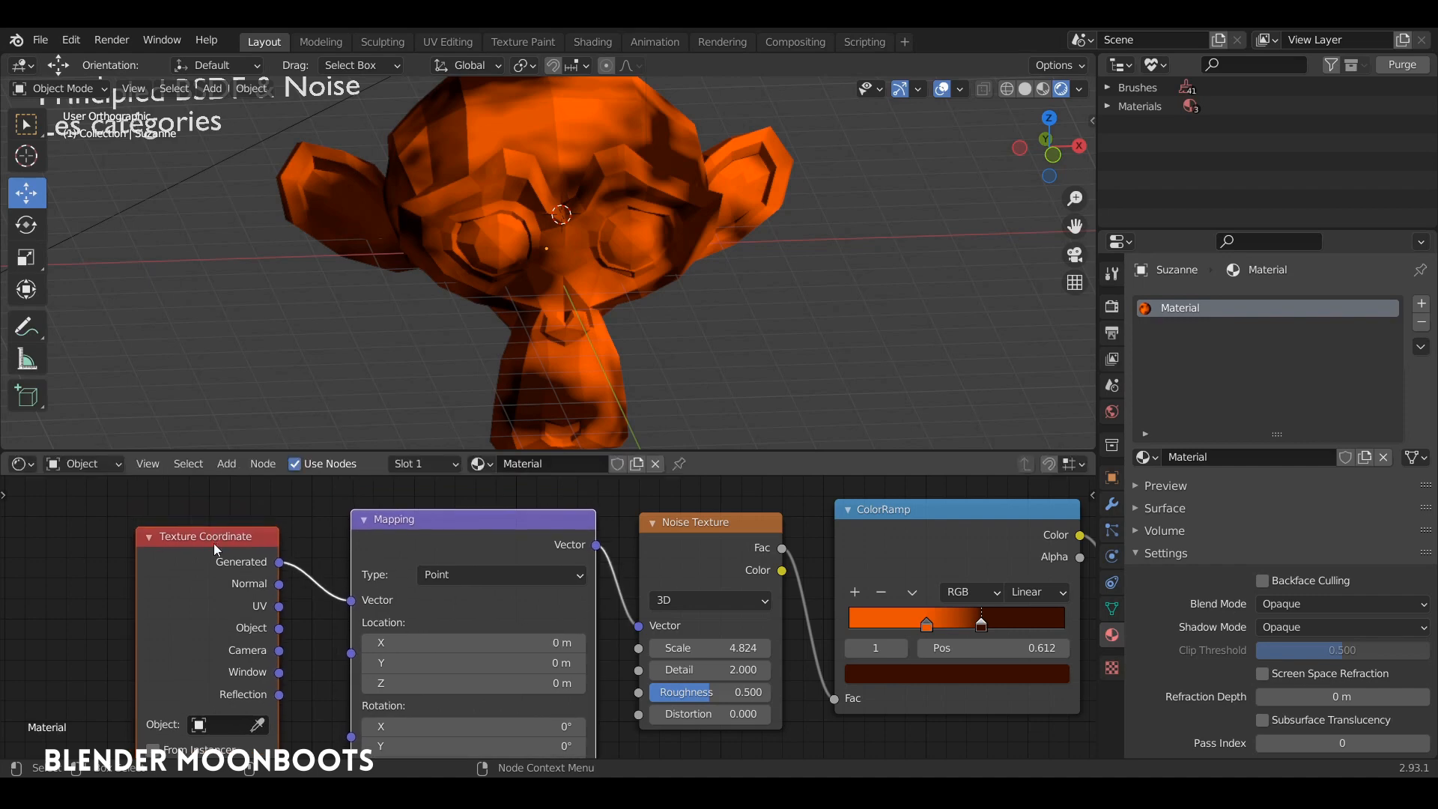
{"action": "left_click_drag", "start_coordinate": [289, 451], "coordinate": [288, 293]}
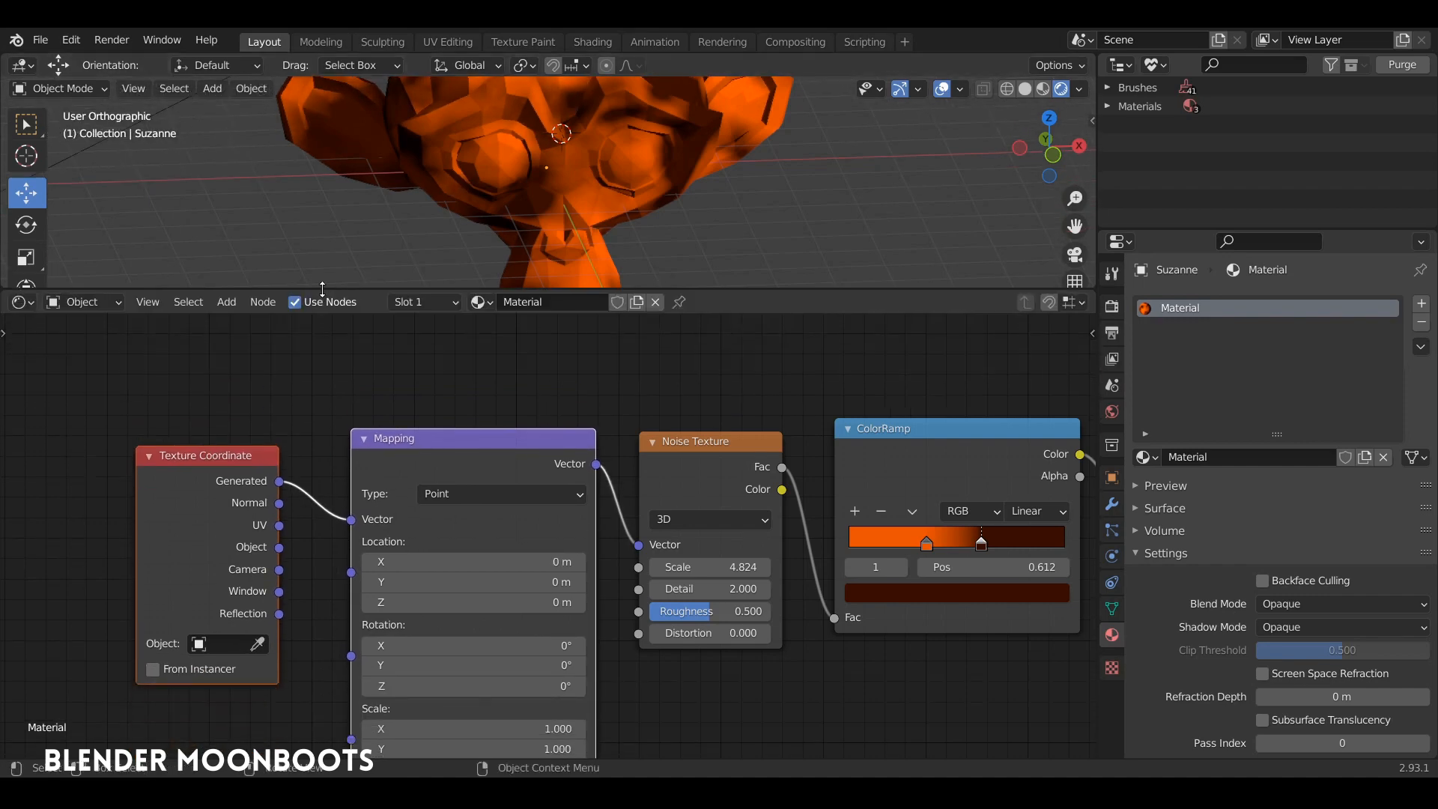
Locate Texture Coordinate among the input nodes and Mapping among the vector nodes, without adding either.
{"action": "key", "text": "shift+a"}
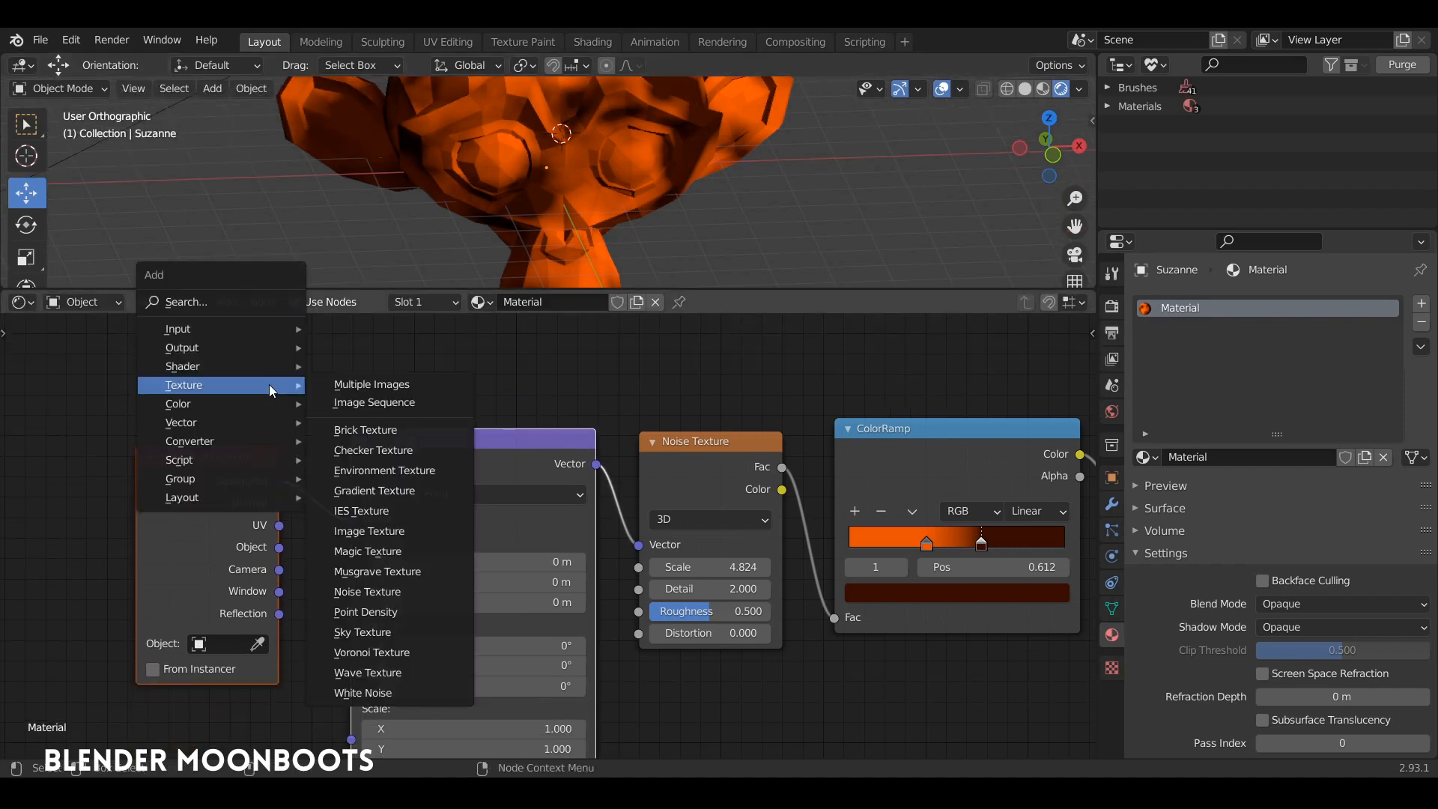
{"action": "mouse_move", "coordinate": [232, 328]}
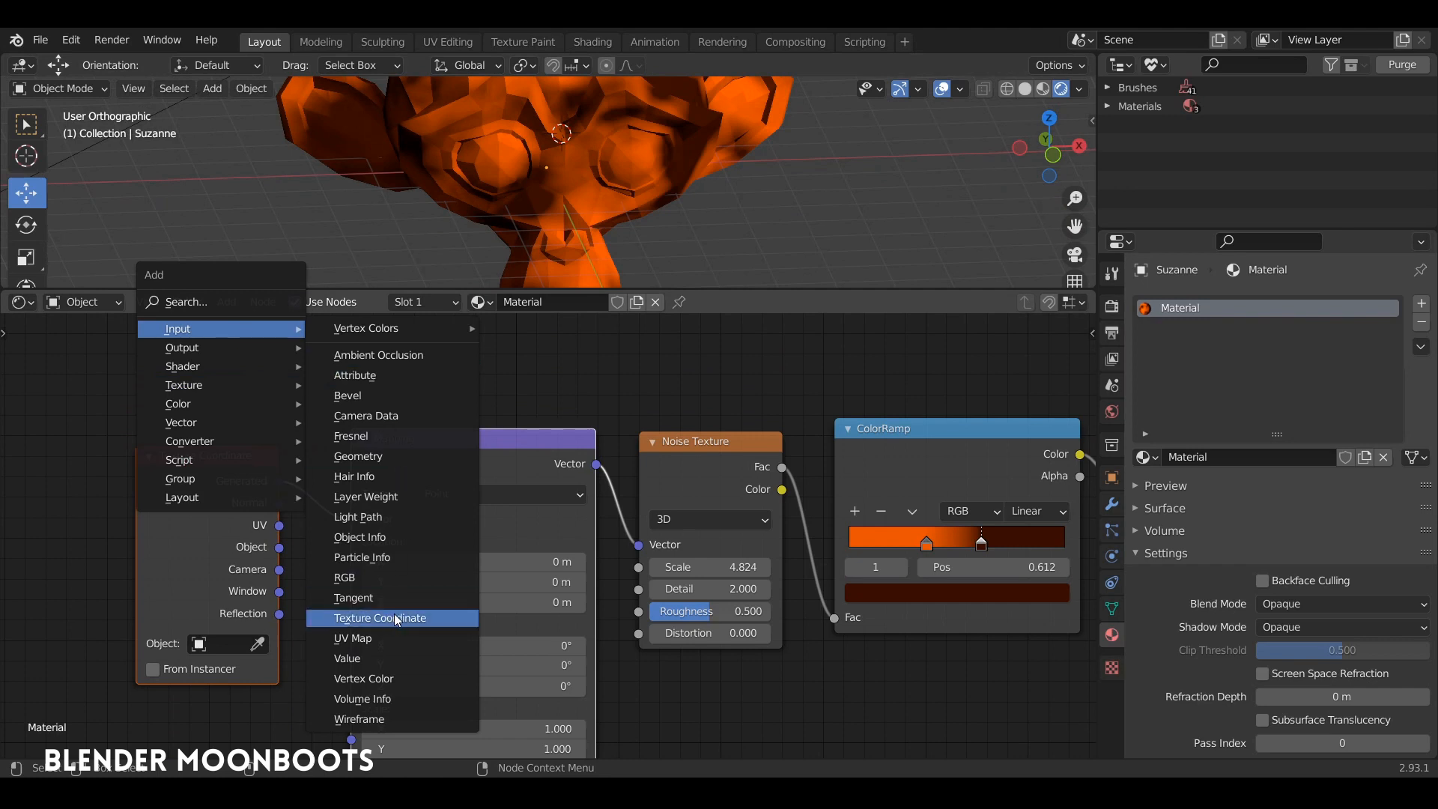
{"action": "left_click", "coordinate": [397, 620]}
{"action": "left_click", "coordinate": [424, 424]}
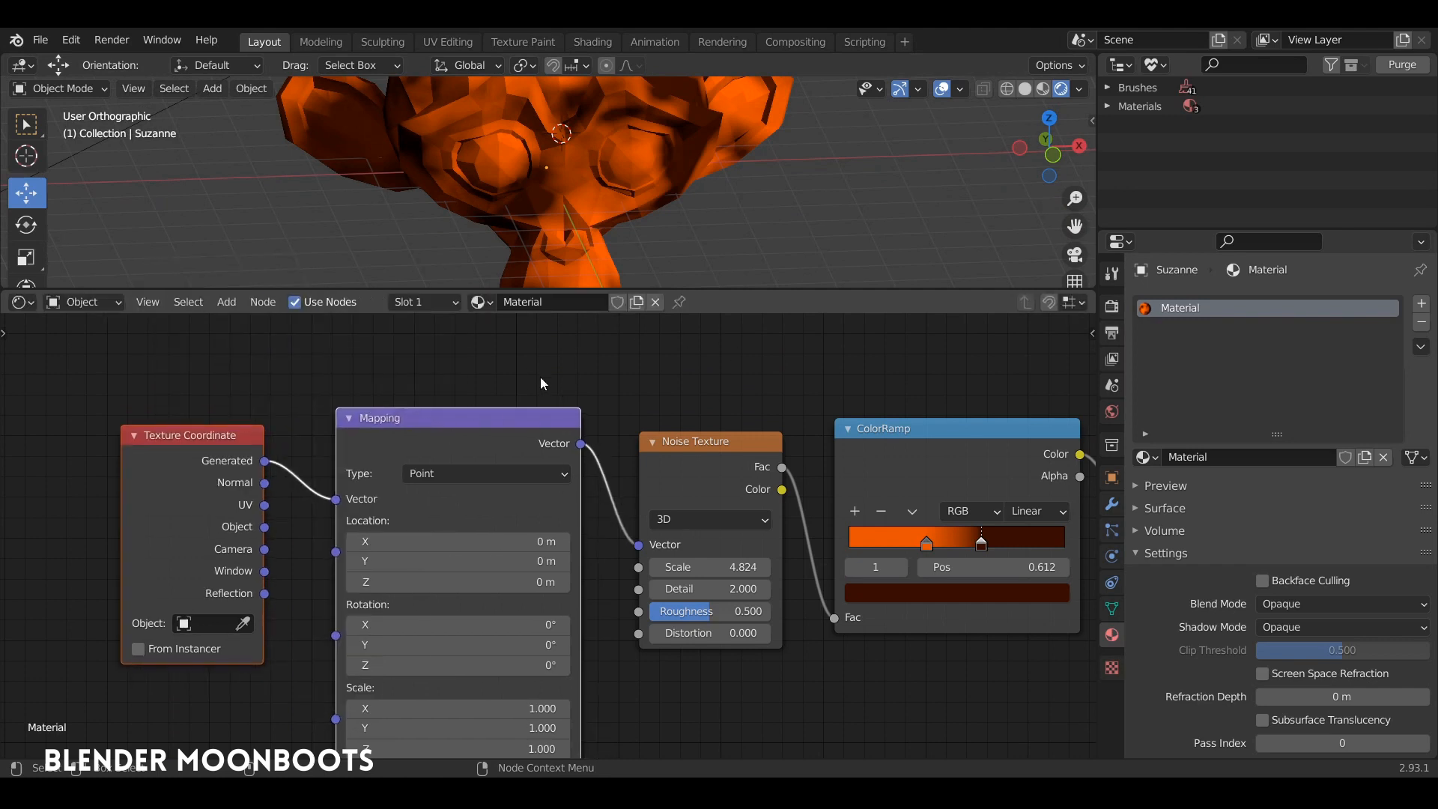
{"action": "key", "text": "shift+a"}
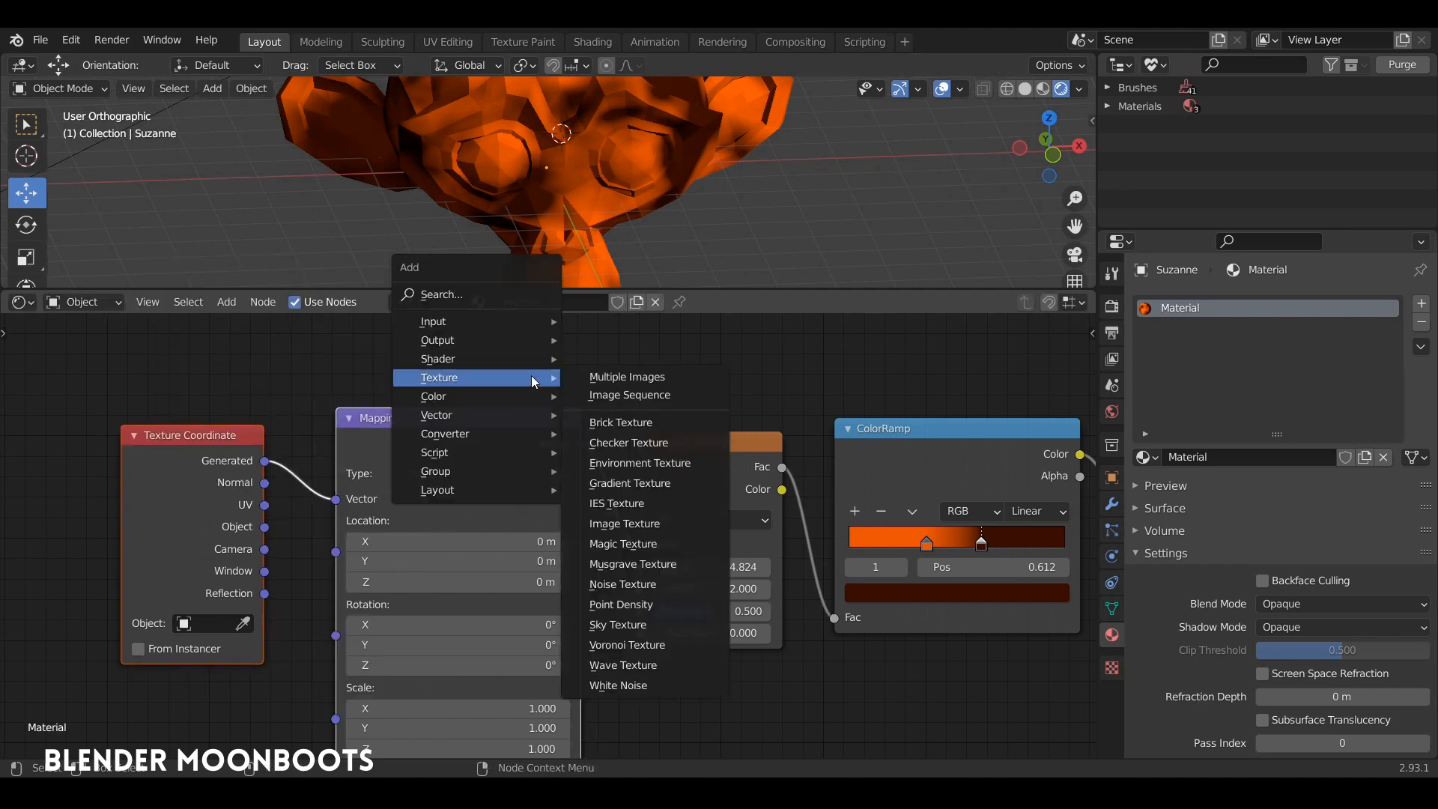
{"action": "mouse_move", "coordinate": [473, 413]}
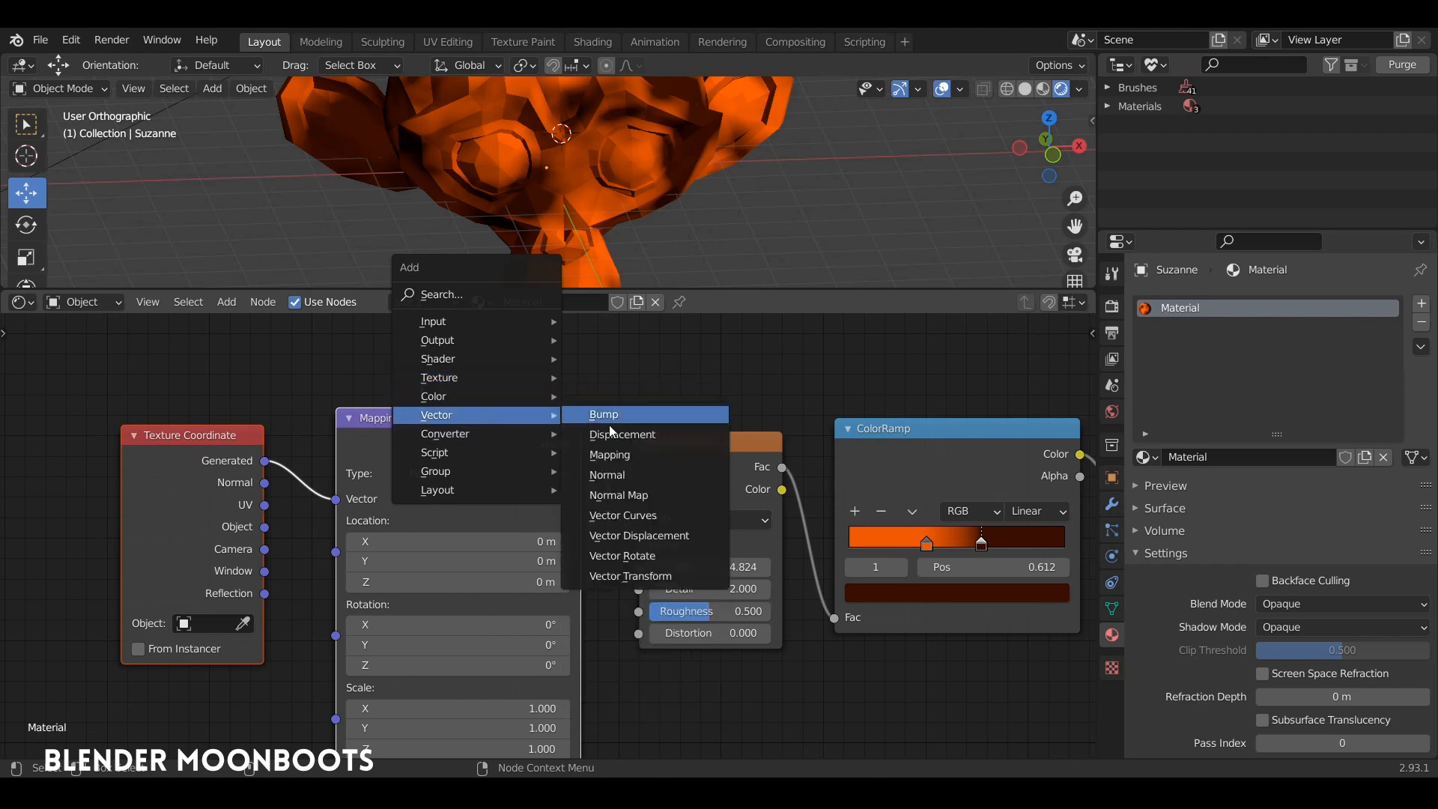
Arrange the Texture Coordinate and Mapping nodes side by side before the Noise Texture and enlarge the 3D viewport.
{"action": "left_click_drag", "start_coordinate": [228, 431], "coordinate": [266, 398]}
{"action": "key", "text": "alt+a"}
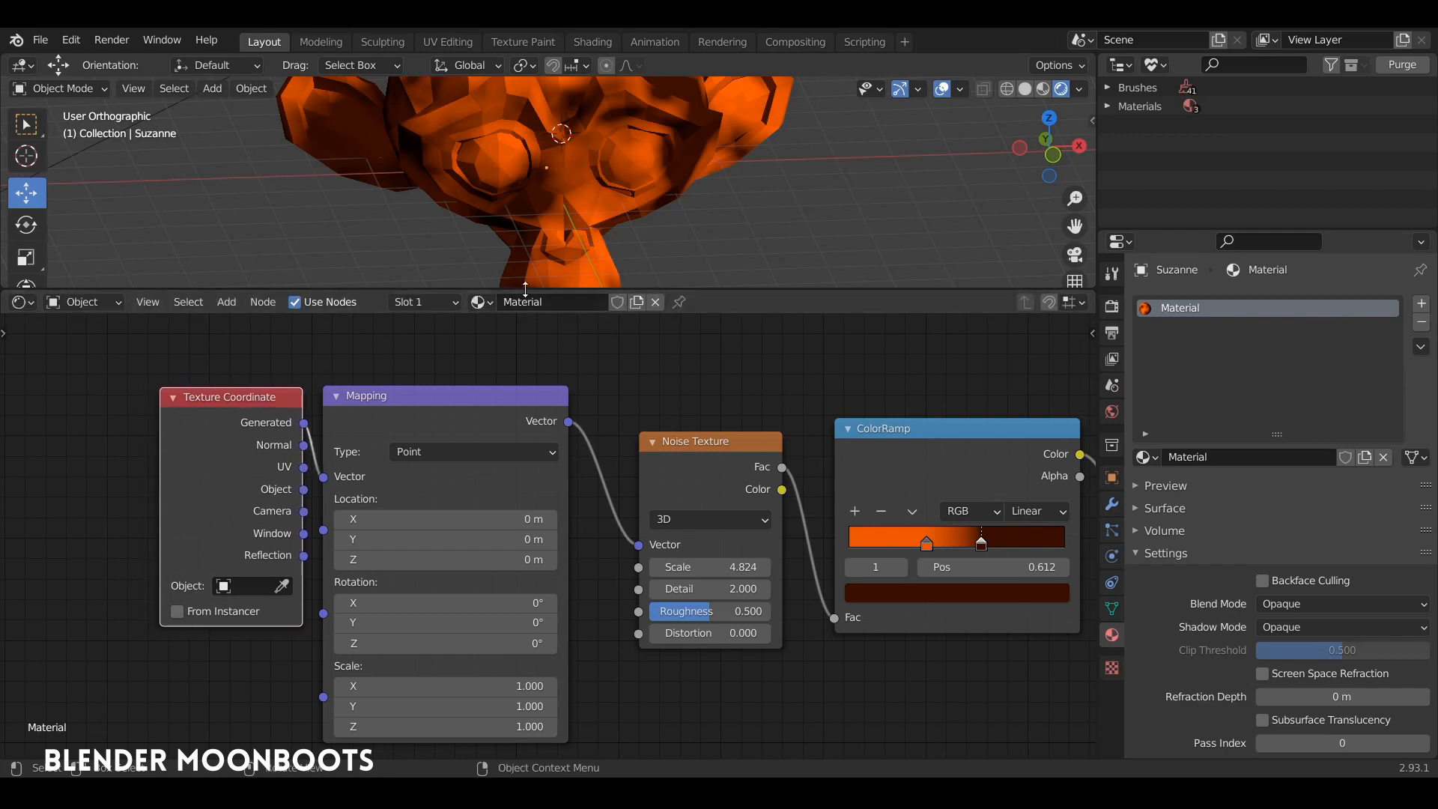
{"action": "left_click_drag", "start_coordinate": [520, 294], "coordinate": [530, 355]}
{"action": "middle_click_drag", "start_coordinate": [605, 308], "coordinate": [569, 301]}
{"action": "left_click_drag", "start_coordinate": [412, 419], "coordinate": [427, 423]}
{"action": "middle_click_drag", "start_coordinate": [427, 418], "coordinate": [437, 389]}
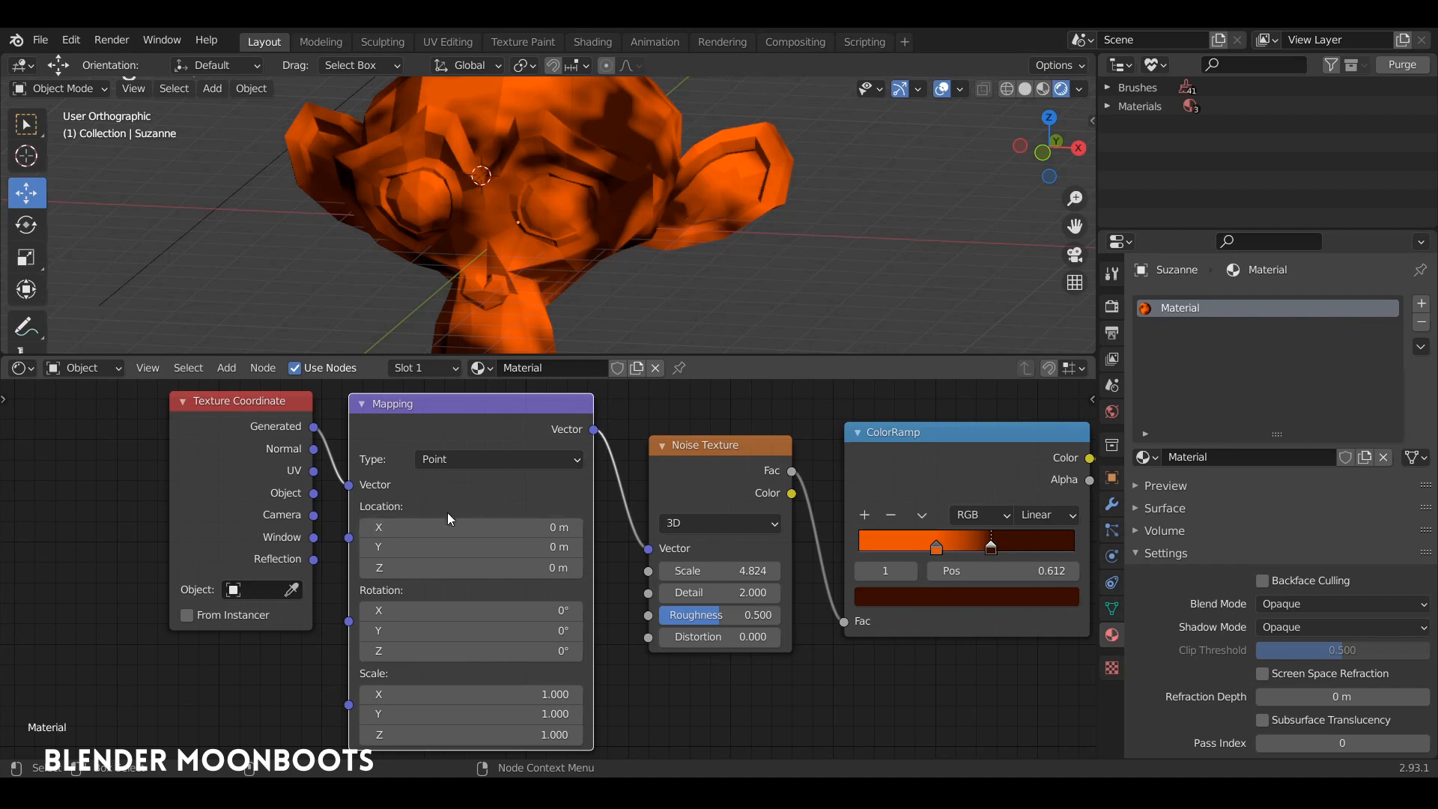
{"action": "mouse_move", "coordinate": [275, 402]}
{"action": "left_mouse_down"}
{"action": "mouse_move", "coordinate": [255, 423]}
{"action": "mouse_move", "coordinate": [288, 409]}
{"action": "mouse_move", "coordinate": [253, 410]}
{"action": "mouse_move", "coordinate": [264, 420]}
{"action": "left_mouse_up"}
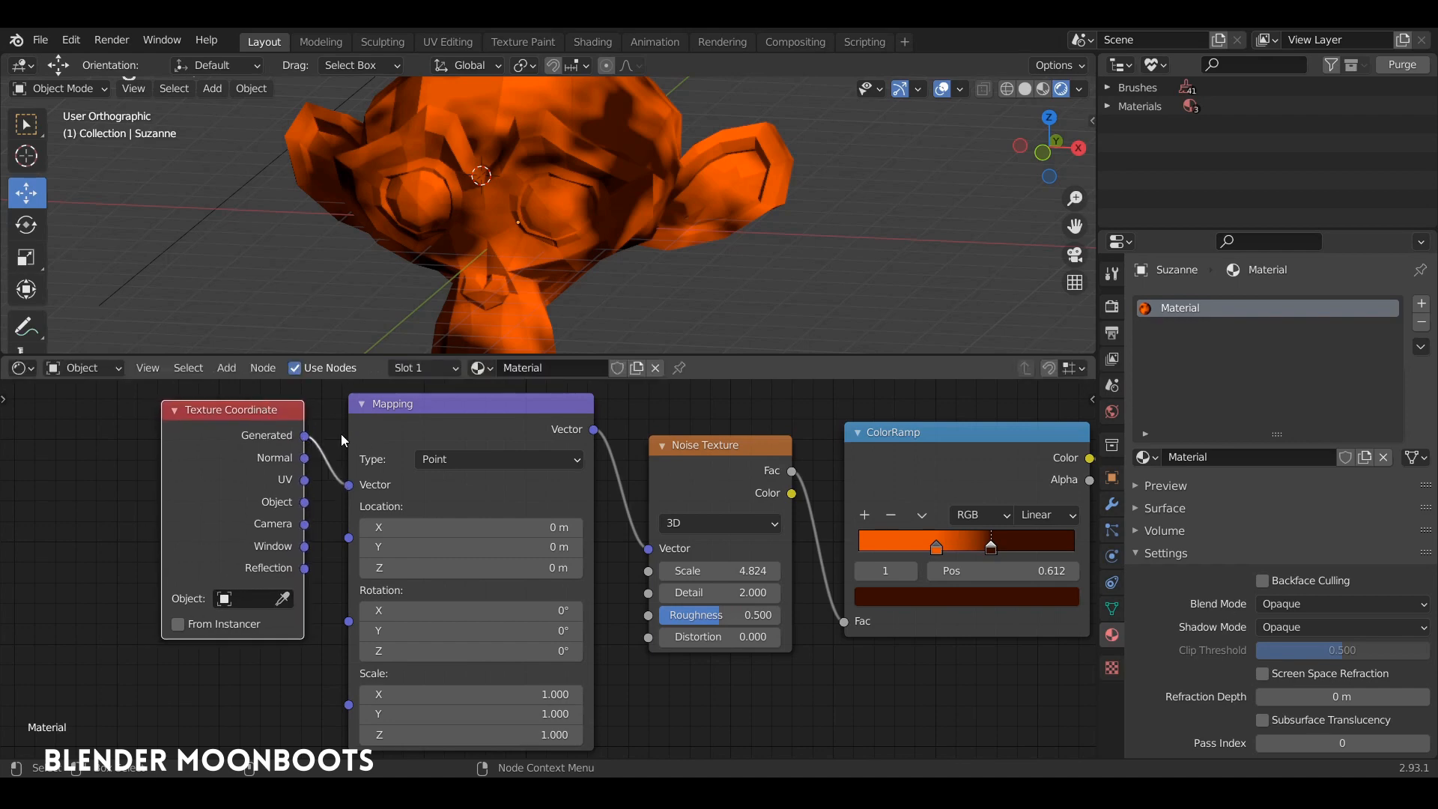
Duplicate the Suzanne head, move the copy about 8.55 m along X, and give the 3D viewport more height.
{"action": "scroll", "coordinate": [555, 283], "scroll_direction": "down", "scroll_amount": 3}
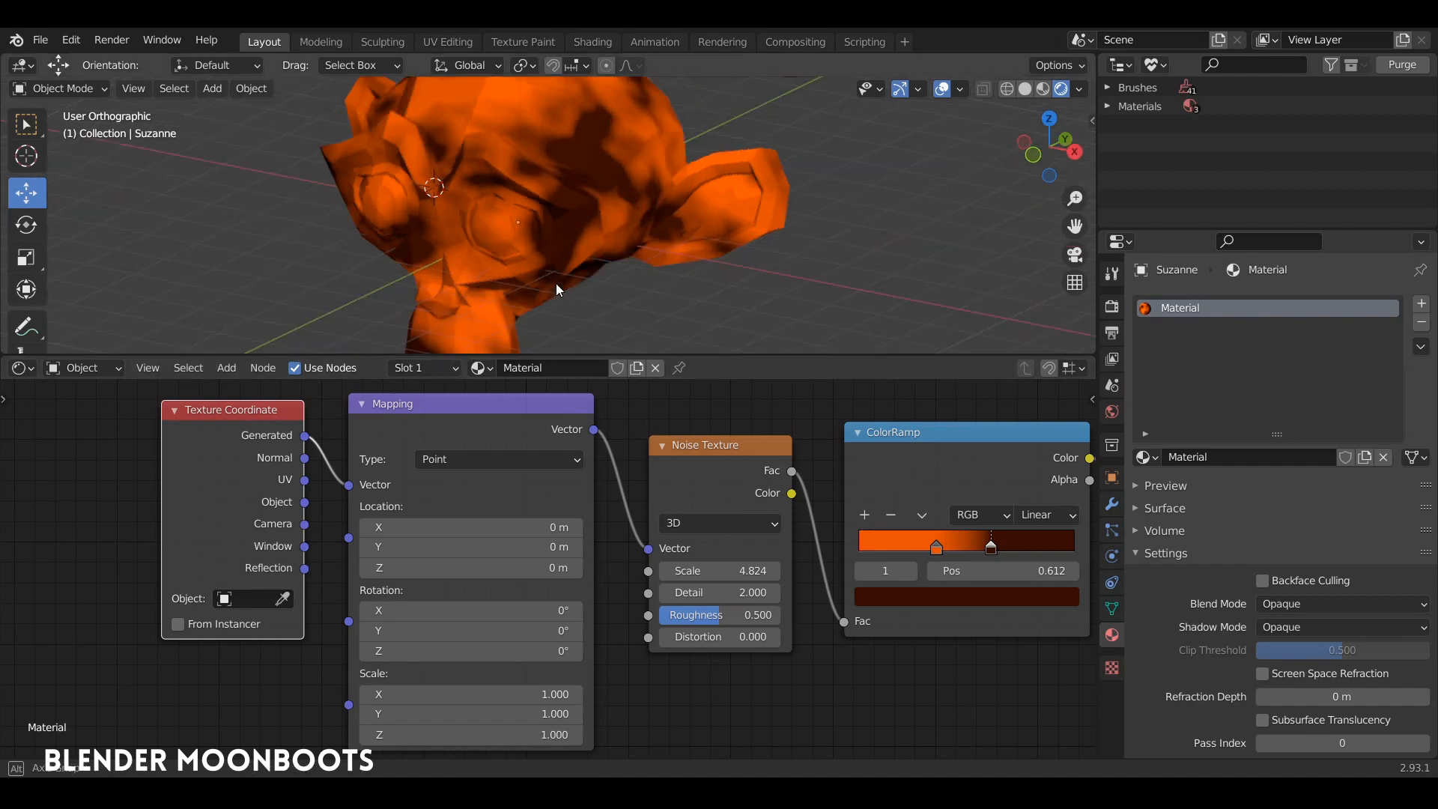
{"action": "middle_click_drag", "start_coordinate": [556, 283], "coordinate": [541, 199]}
{"action": "left_click", "coordinate": [541, 199]}
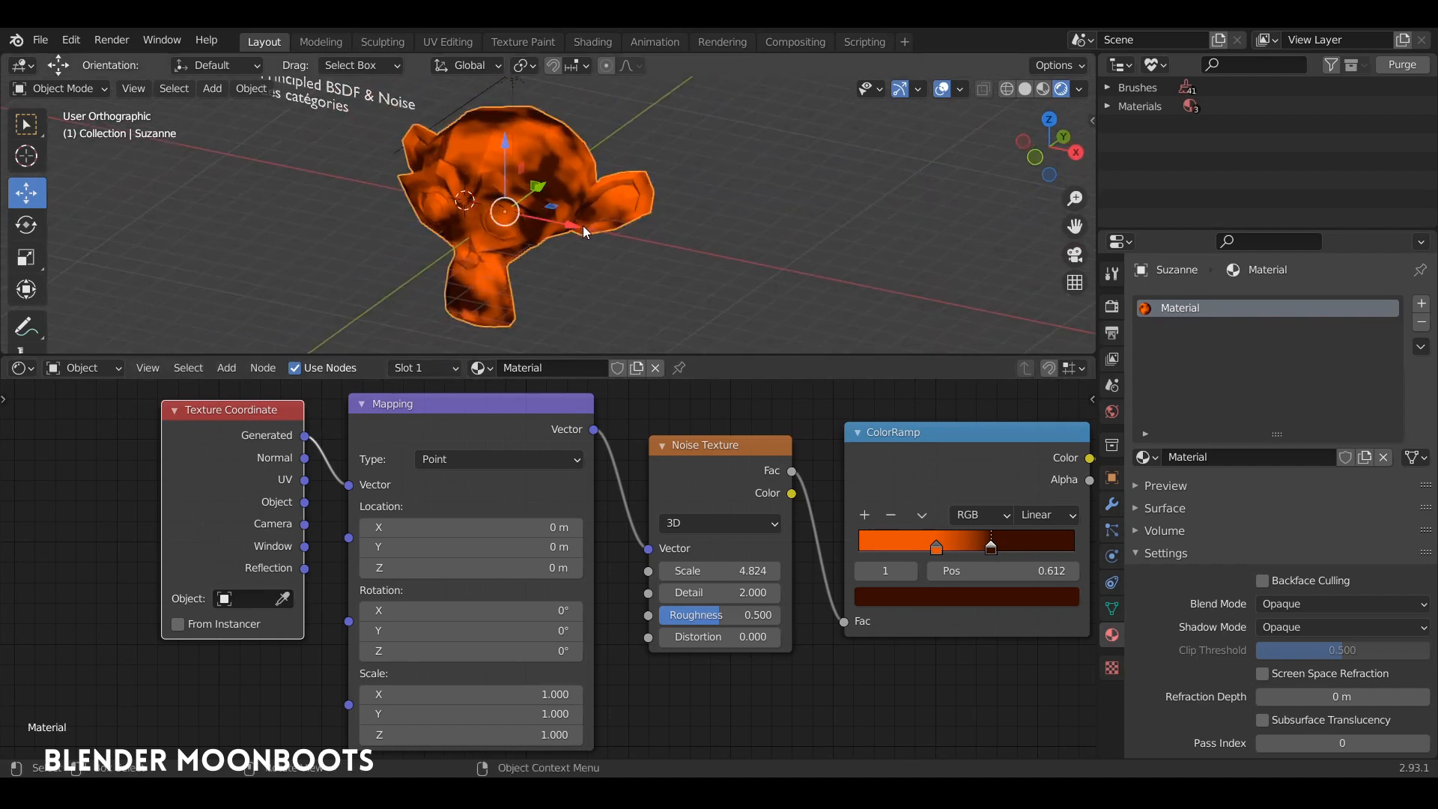
{"action": "key", "text": "shift+d"}
{"action": "key", "text": "x"}
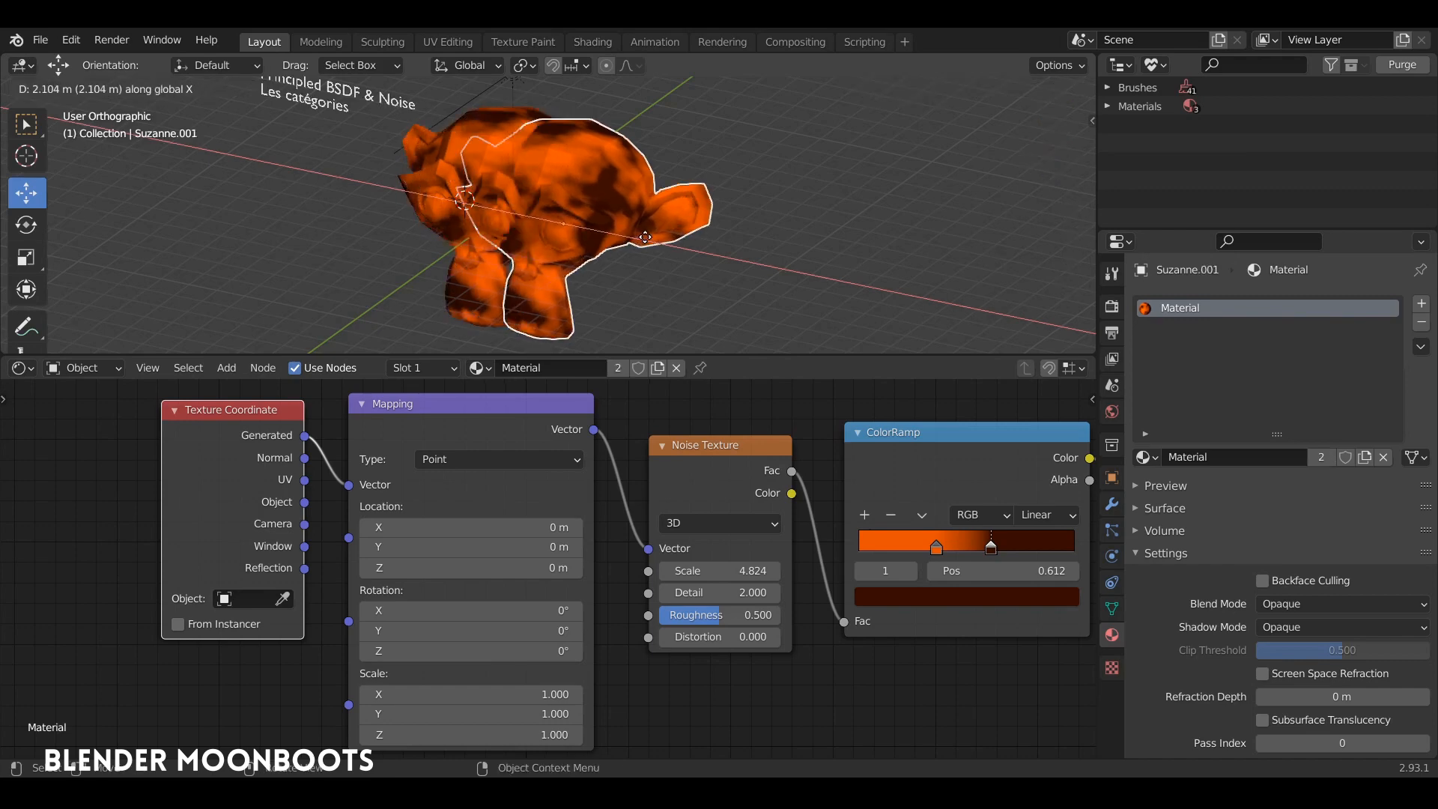
{"action": "left_click", "coordinate": [754, 339]}
{"action": "left_click_drag", "start_coordinate": [738, 355], "coordinate": [742, 456]}
{"action": "middle_click_drag", "start_coordinate": [762, 369], "coordinate": [739, 372]}
Scale the copy's whole mesh in Edit Mode to 0.388 along Y and about 1.75 along Z.
{"action": "key", "text": "Tab"}
{"action": "key", "text": "a"}
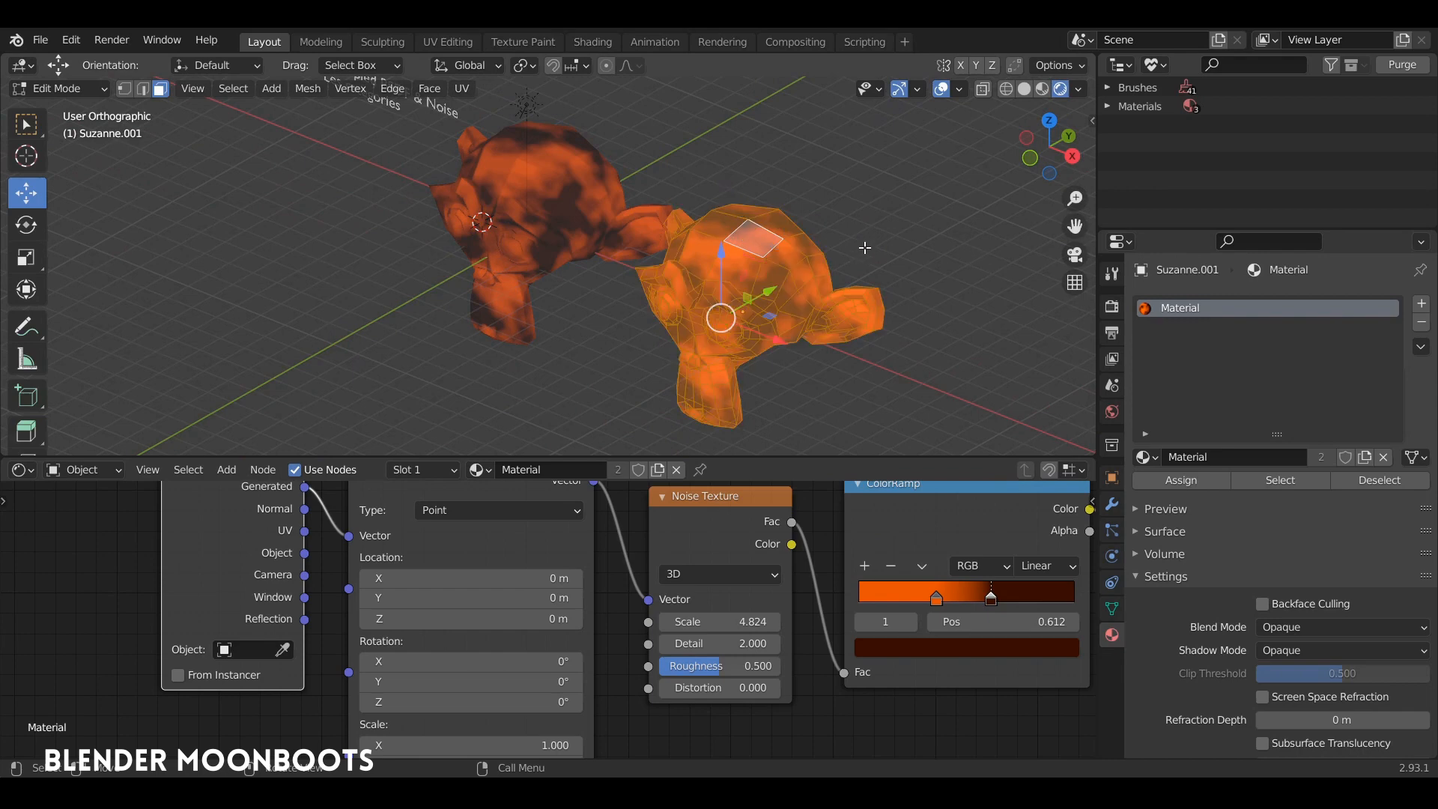
{"action": "key", "text": "s"}
{"action": "key", "text": "y"}
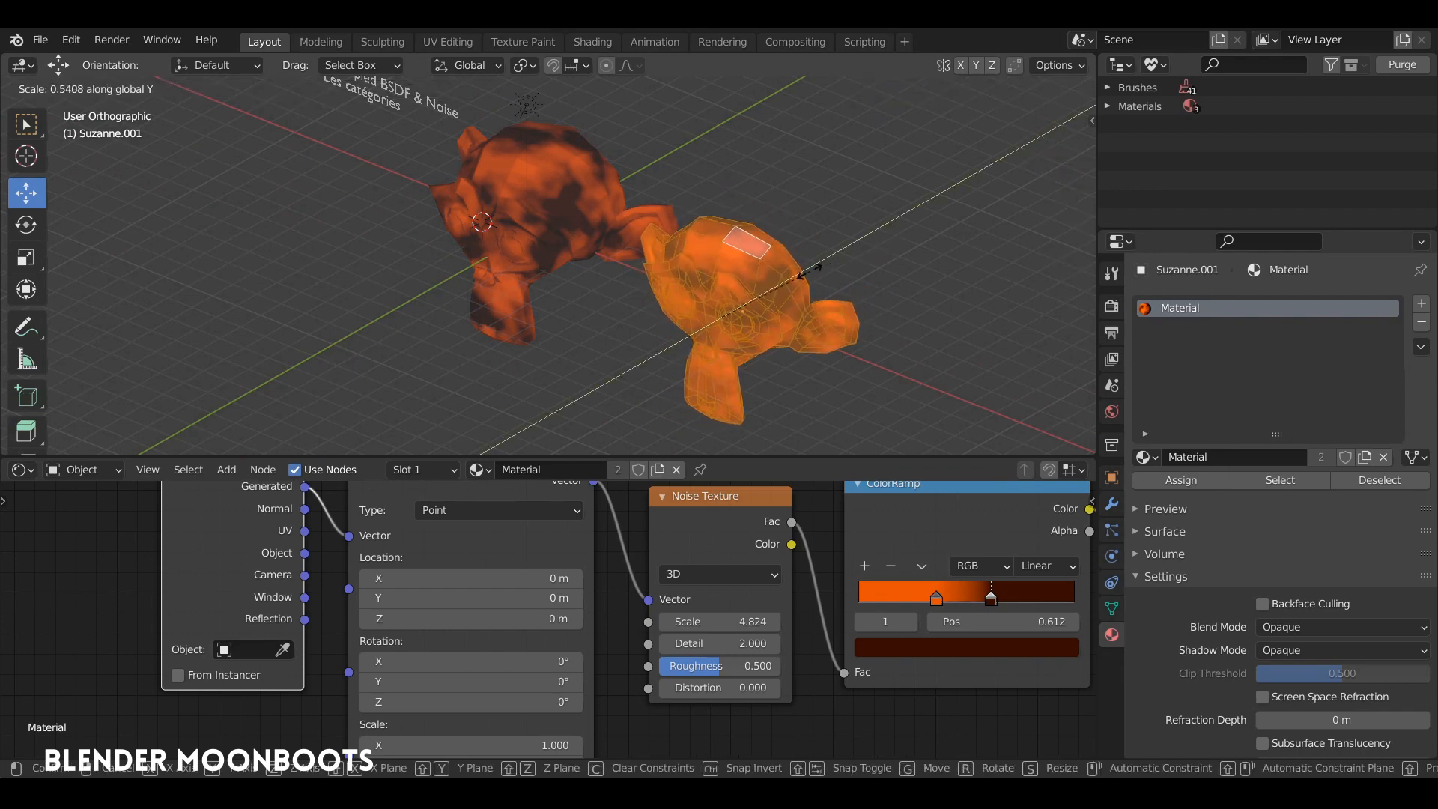
{"action": "left_click", "coordinate": [806, 284]}
{"action": "key", "text": "s"}
{"action": "key", "text": "y"}
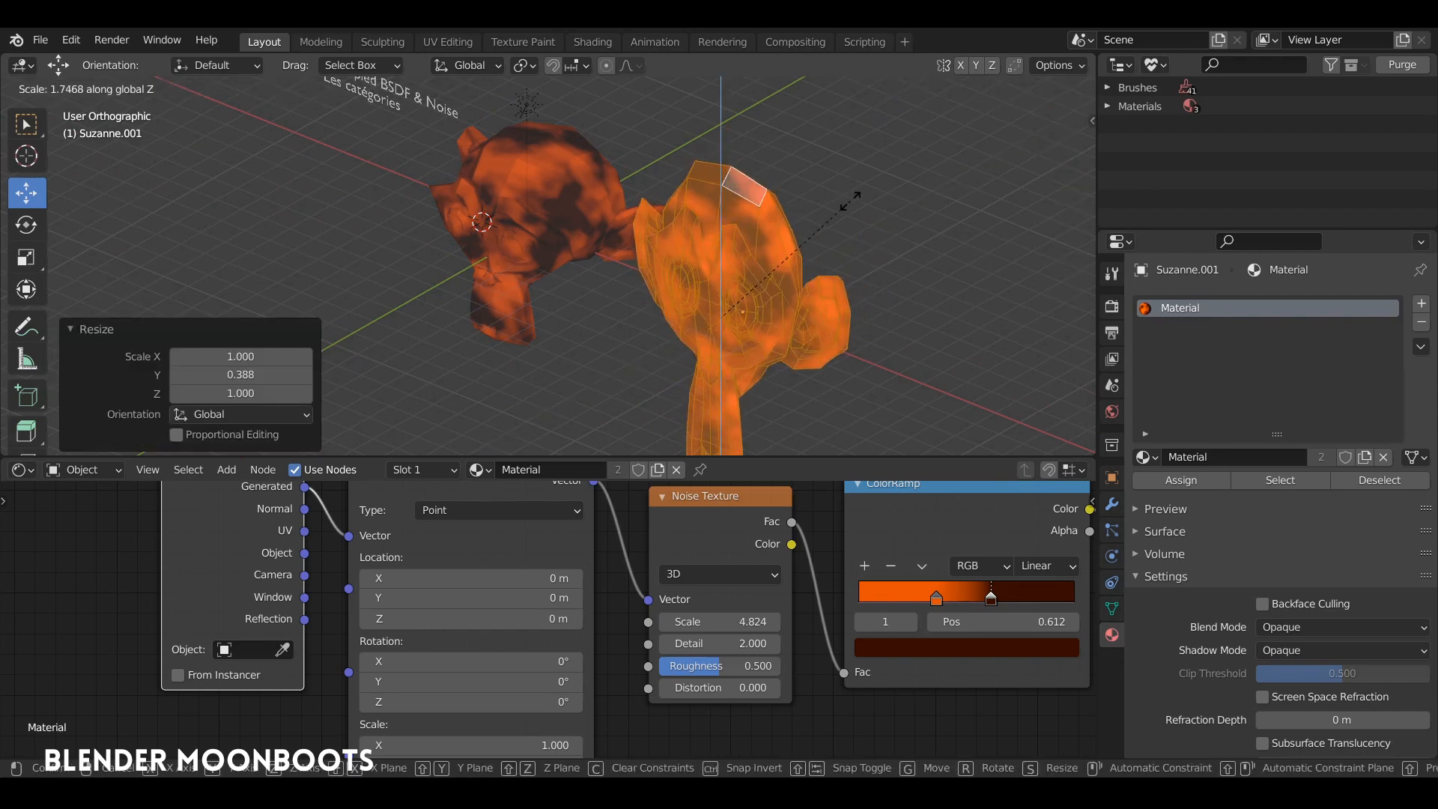
{"action": "left_click", "coordinate": [810, 271]}
{"action": "key", "text": "Tab"}
{"action": "middle_click_drag", "start_coordinate": [810, 271], "coordinate": [786, 255]}
Turn on the Box bounds display for the stretched copy in its object viewport display settings.
{"action": "left_click", "coordinate": [1112, 478]}
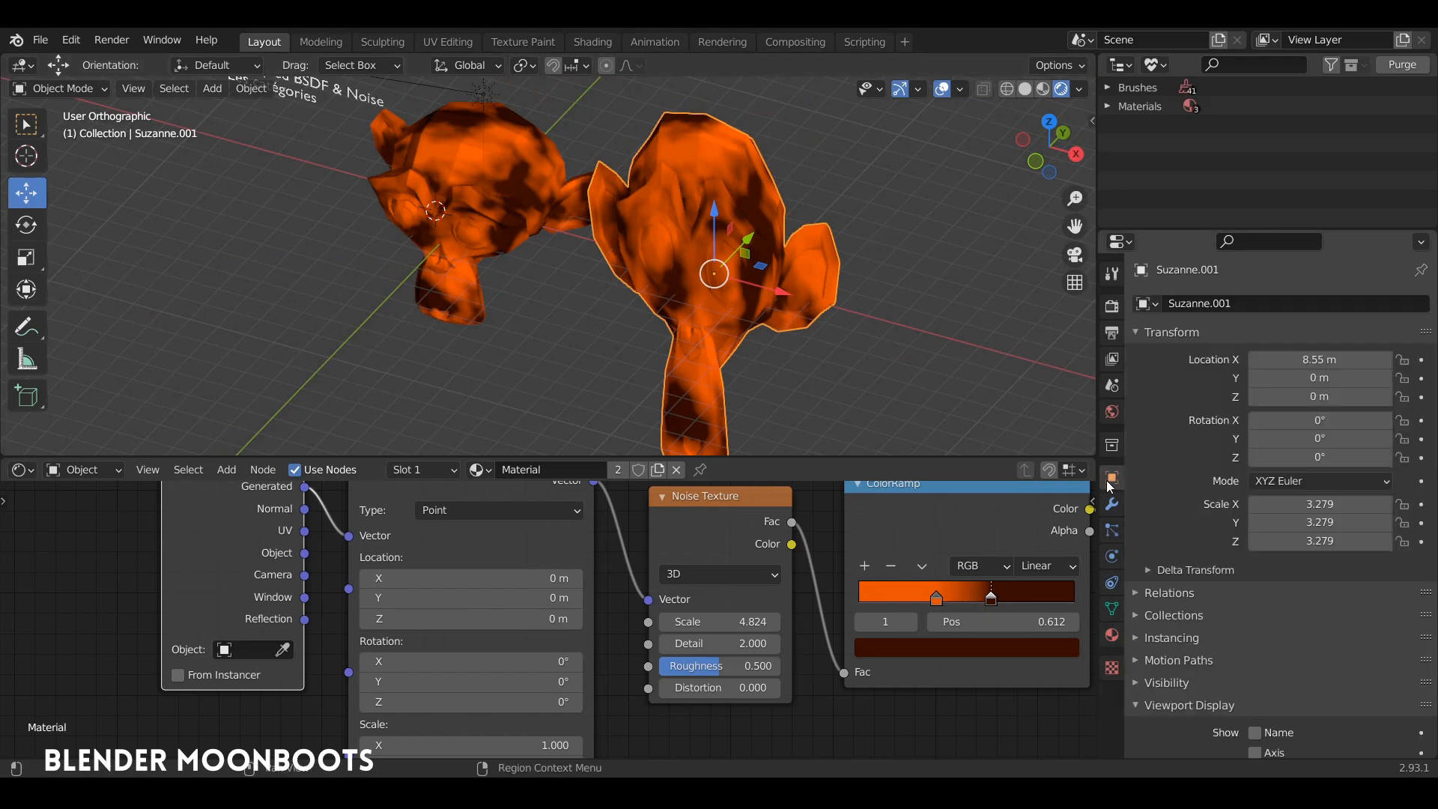
{"action": "scroll", "coordinate": [1190, 515], "scroll_direction": "down", "scroll_amount": 6}
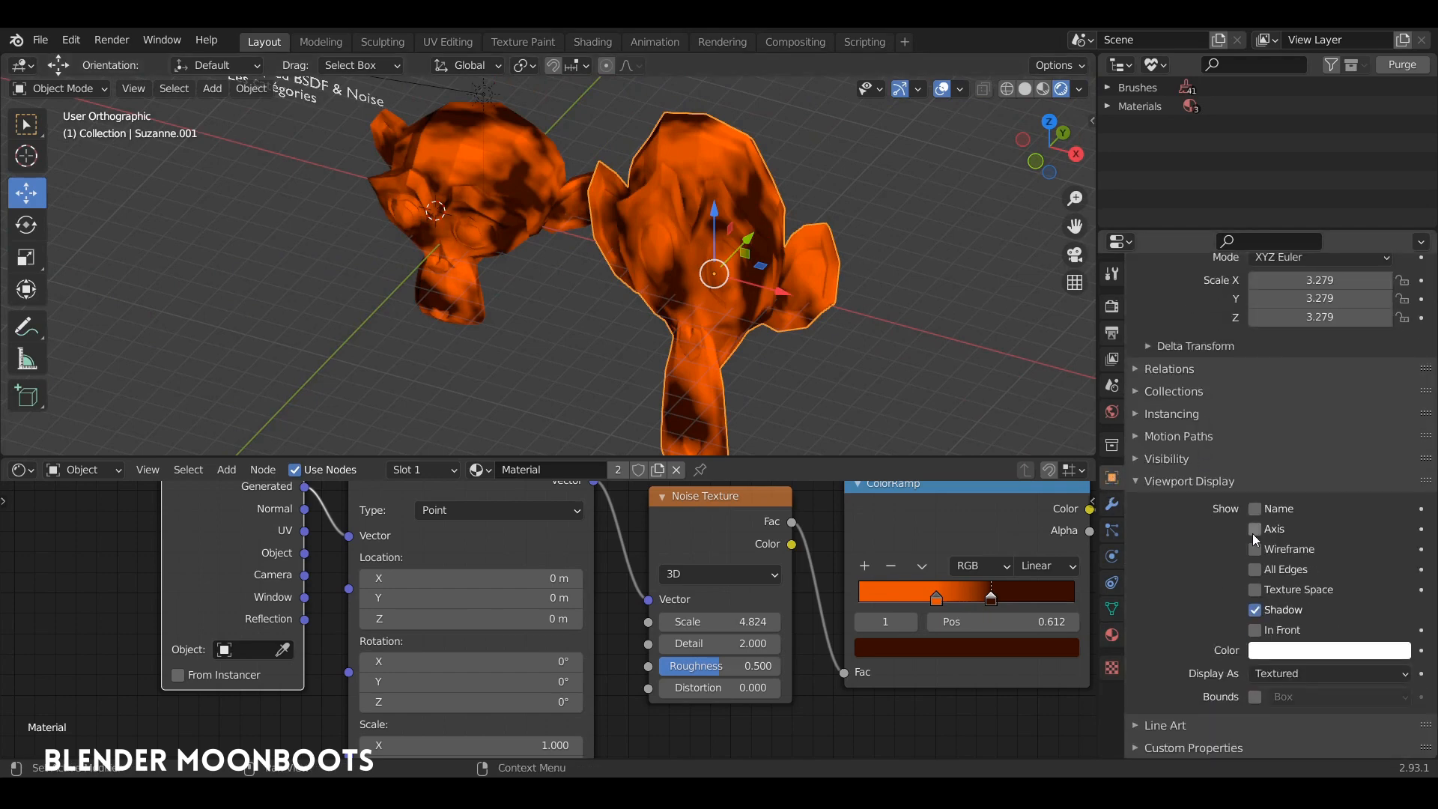
{"action": "left_click", "coordinate": [1254, 696]}
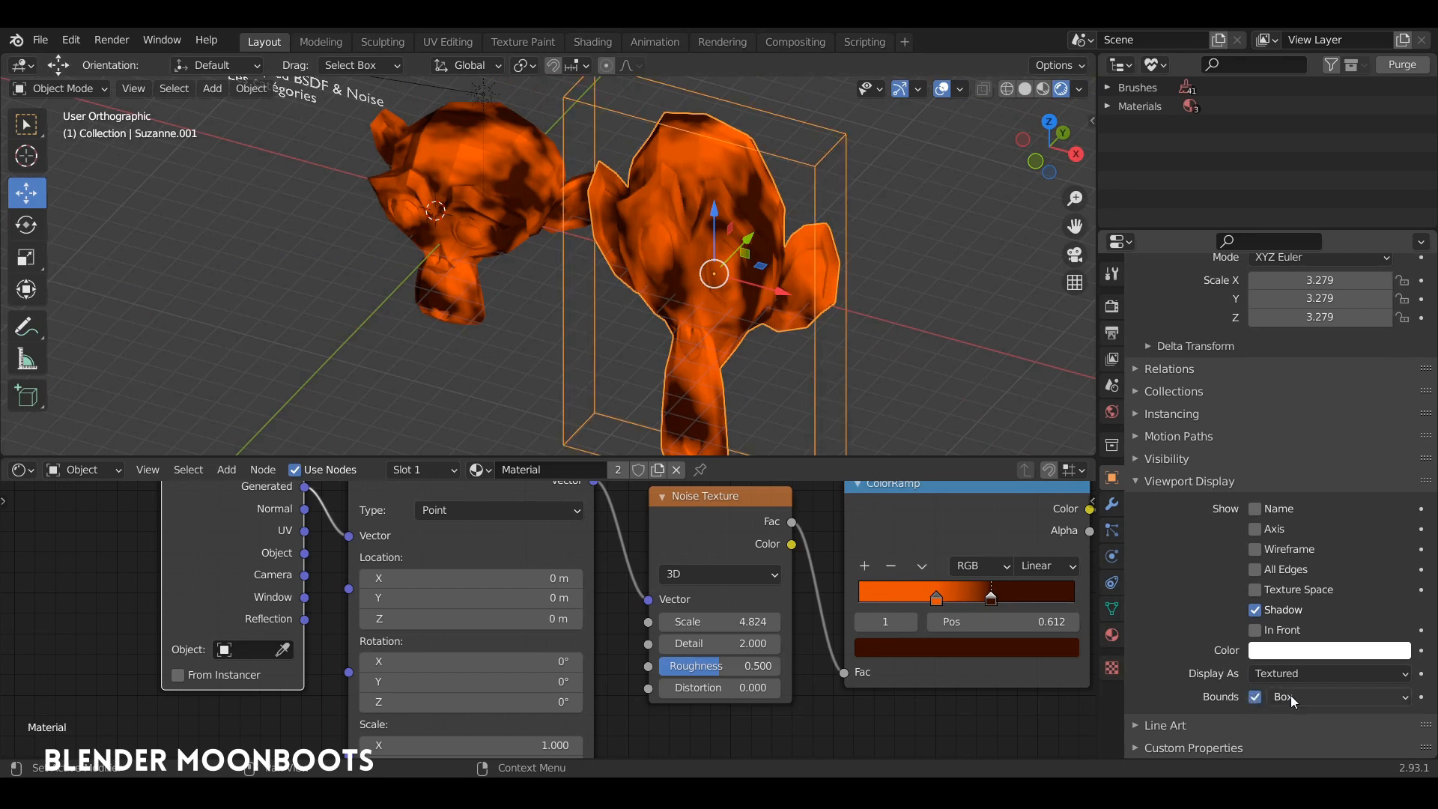
Start animation playback, and move the Texture Coordinate node lower to fit beneath the enlarged 3D viewport.
{"action": "key", "text": "space"}
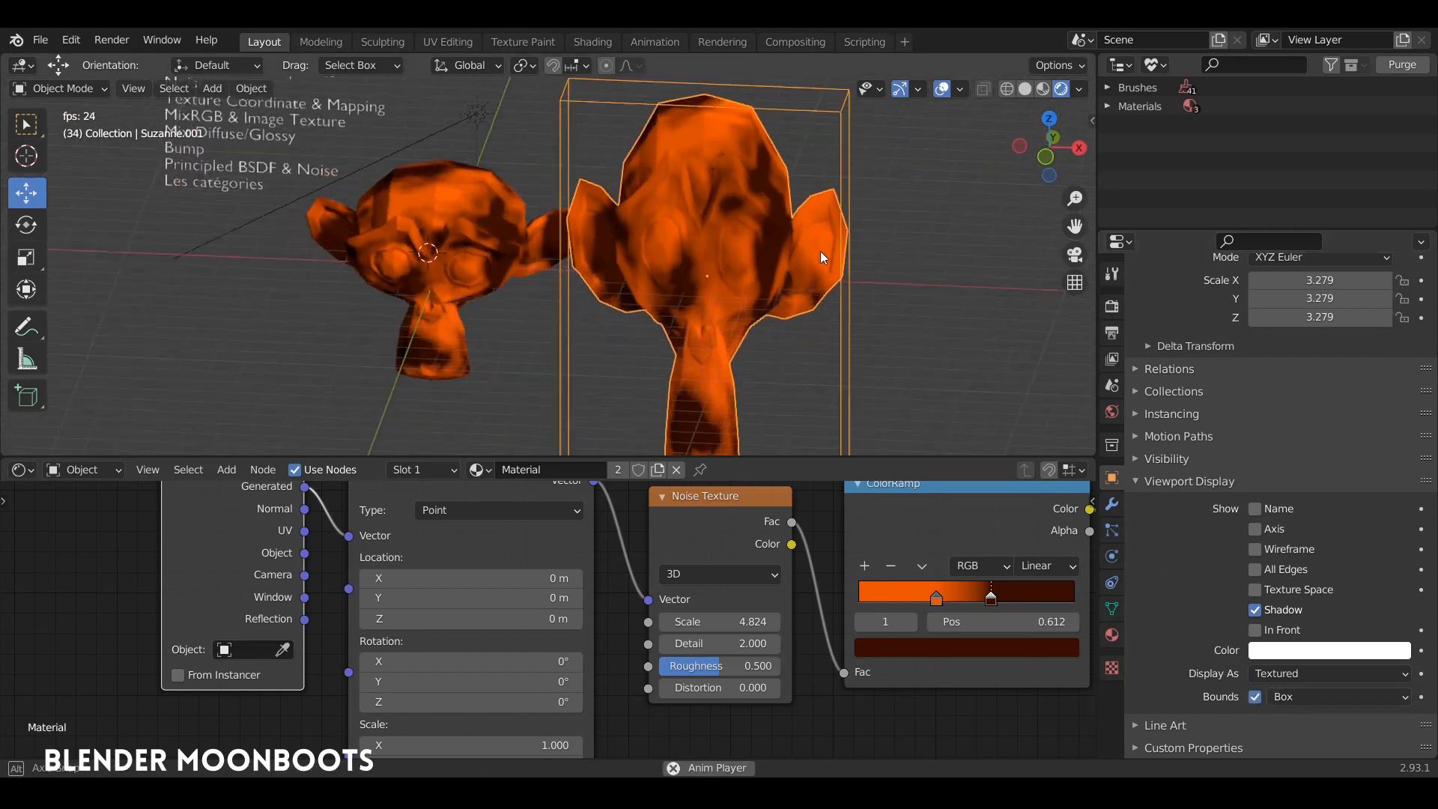
{"action": "left_click_drag", "start_coordinate": [709, 456], "coordinate": [708, 481]}
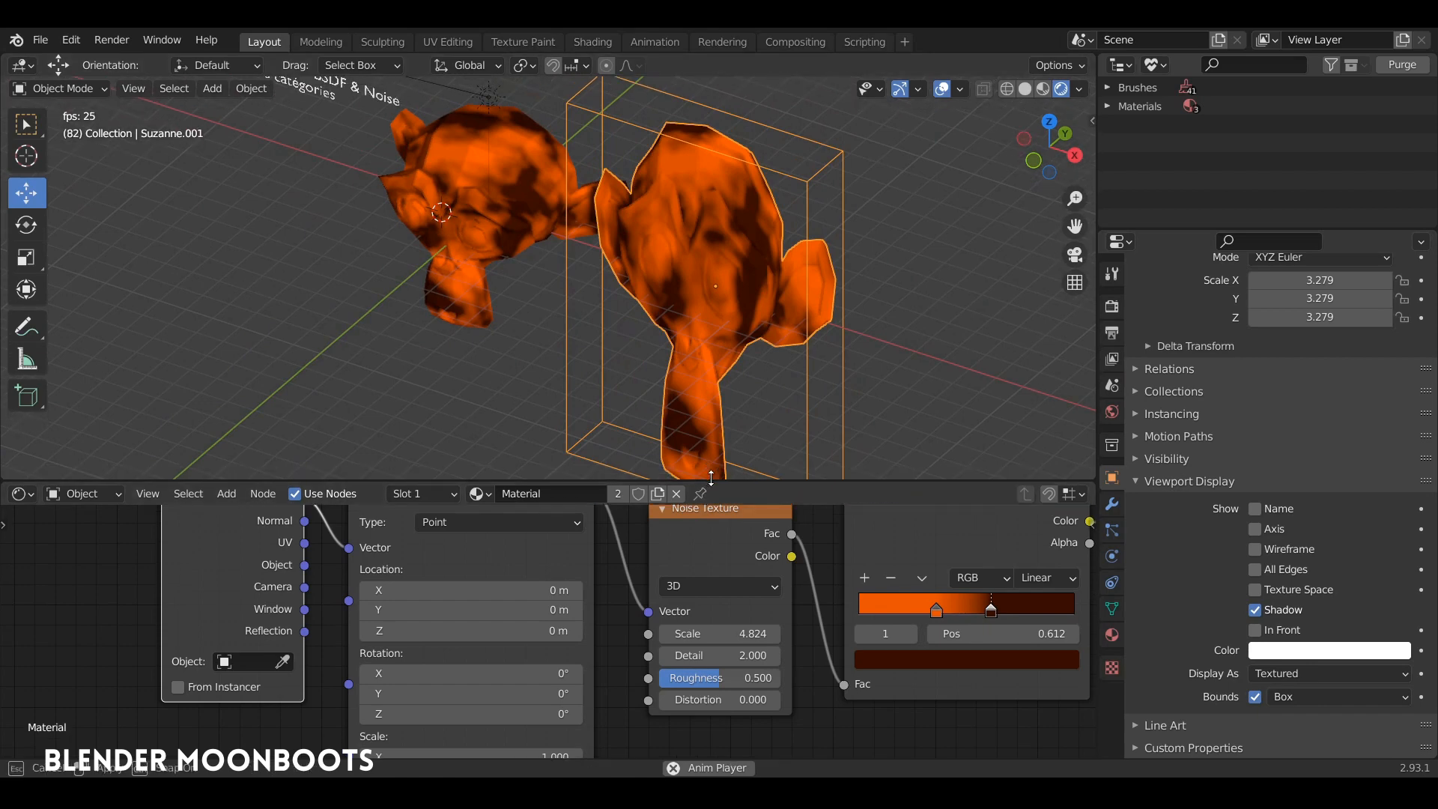
{"action": "left_click_drag", "start_coordinate": [217, 551], "coordinate": [211, 605]}
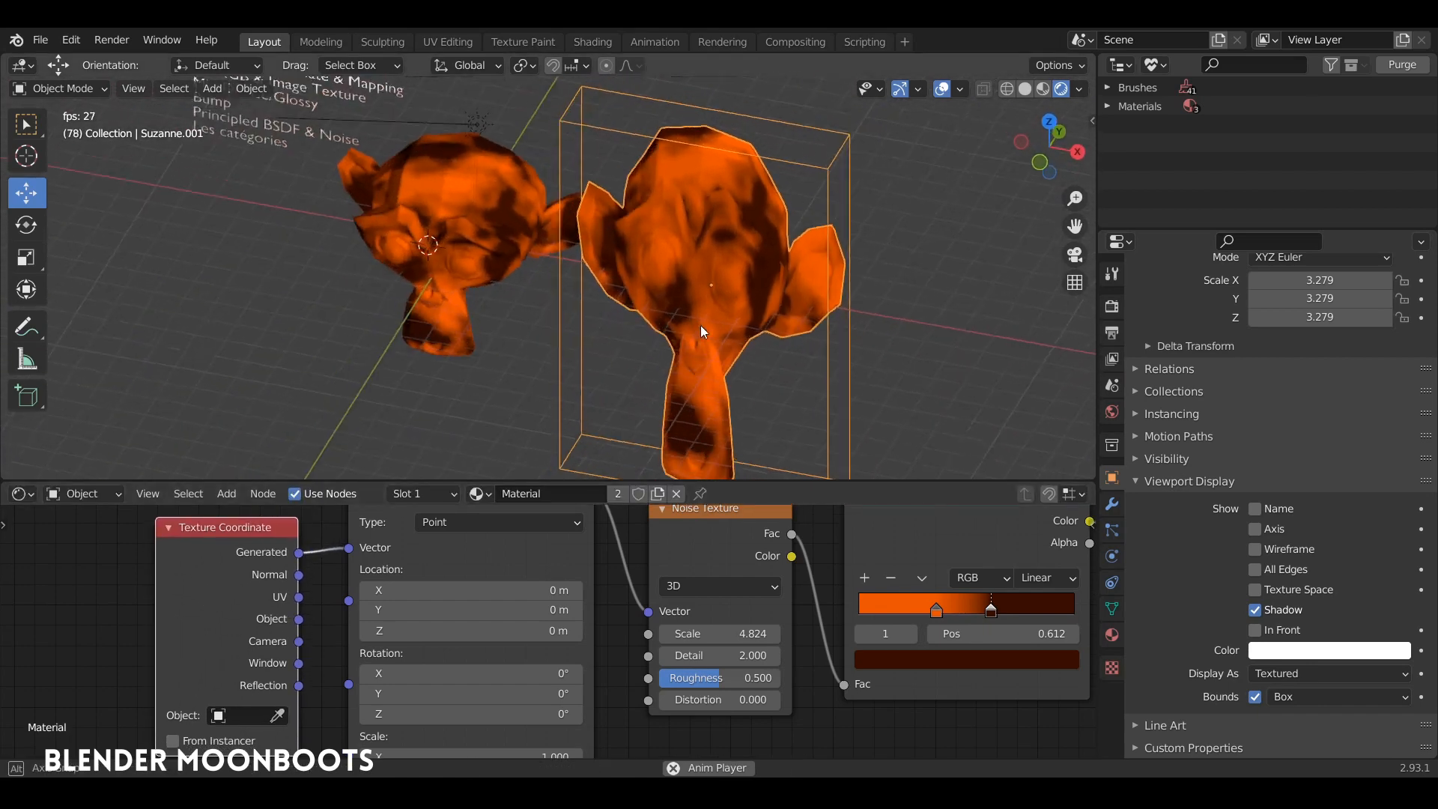
Delete the stretched copy and select the original Suzanne head.
{"action": "middle_click_drag", "start_coordinate": [687, 327], "coordinate": [700, 295]}
{"action": "middle_click_drag", "start_coordinate": [685, 388], "coordinate": [521, 381]}
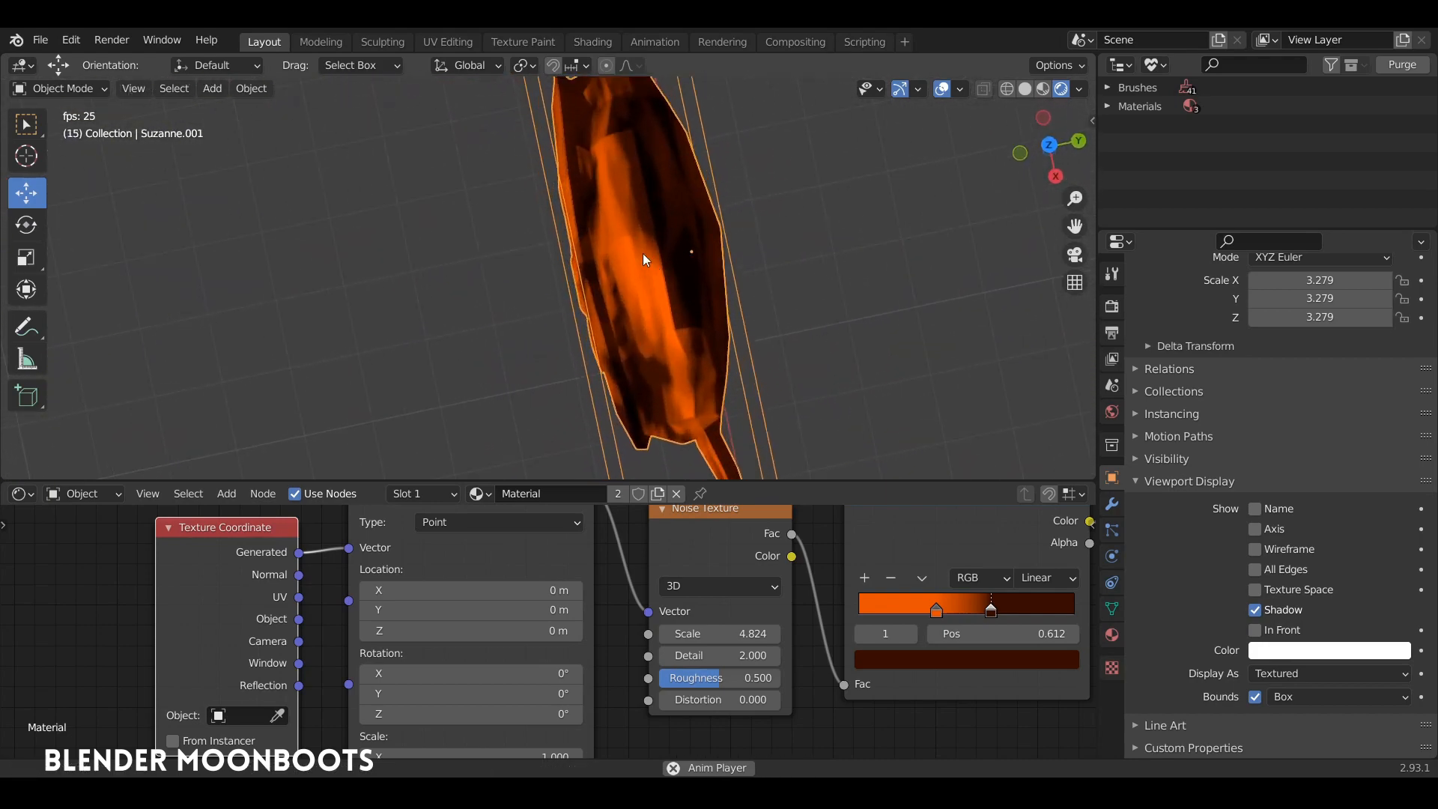
{"action": "middle_click_drag", "start_coordinate": [627, 352], "coordinate": [693, 338]}
{"action": "middle_click_drag", "start_coordinate": [551, 367], "coordinate": [587, 336]}
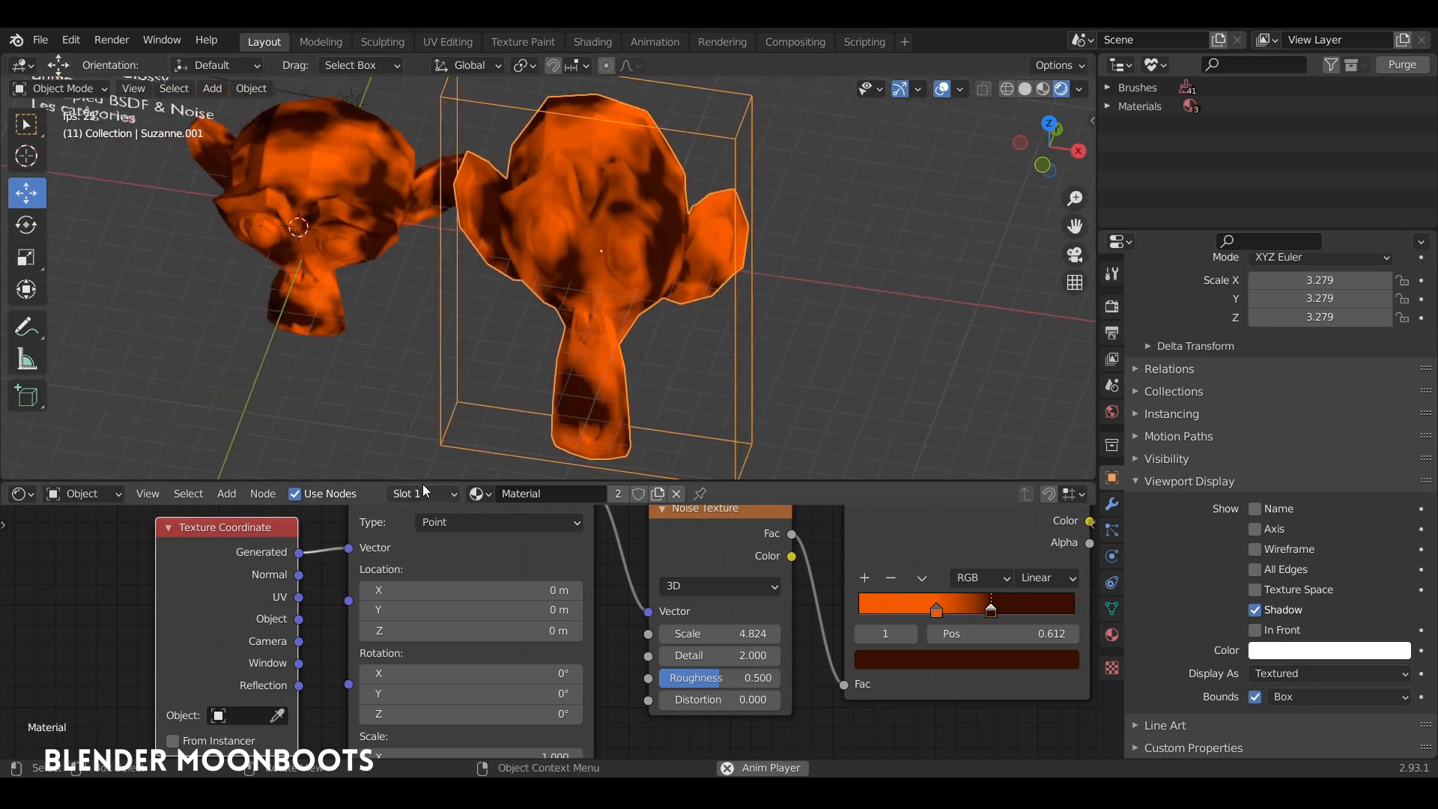
{"action": "left_click_drag", "start_coordinate": [524, 482], "coordinate": [525, 442]}
{"action": "key", "text": "x"}
{"action": "left_click", "coordinate": [513, 355]}
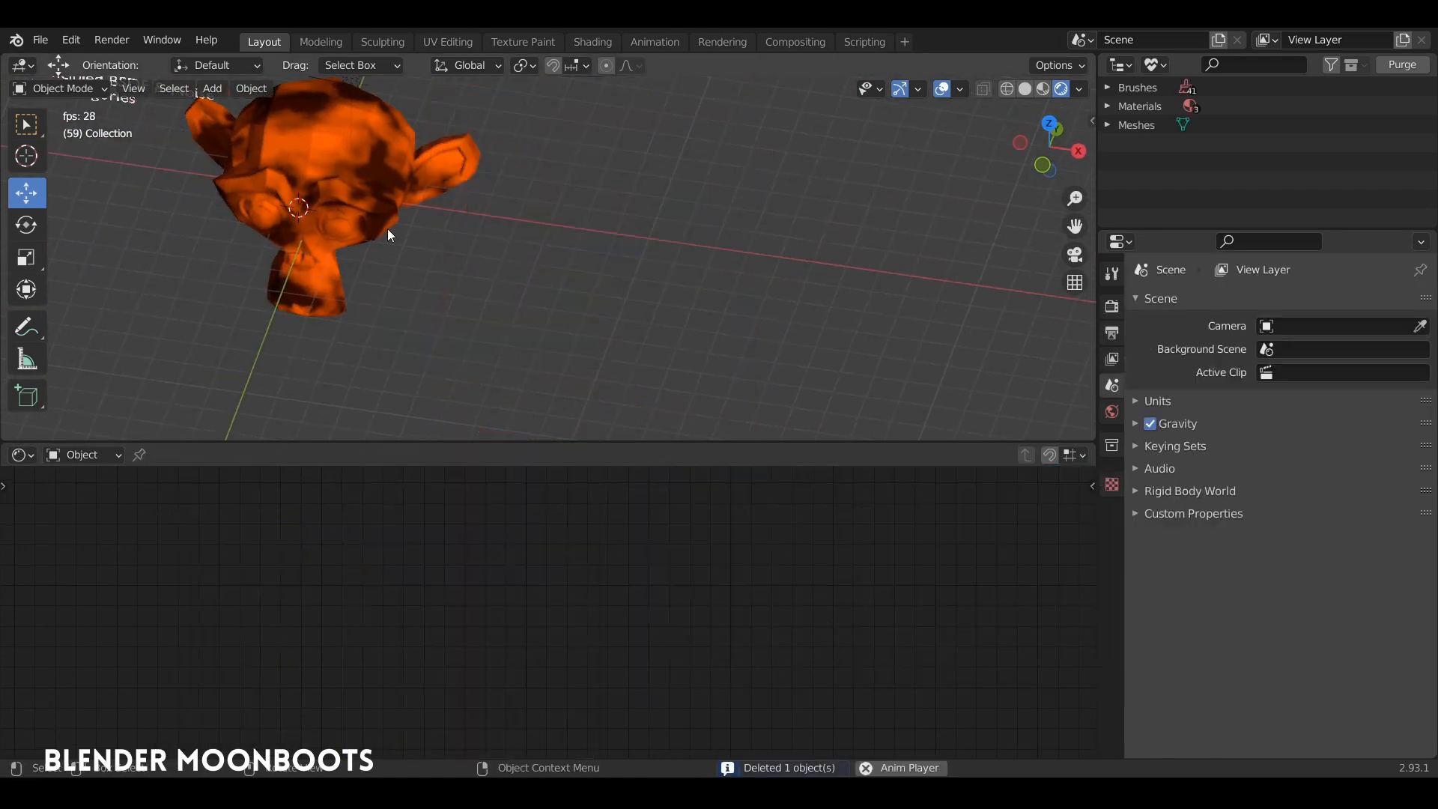
{"action": "left_click", "coordinate": [378, 238]}
Connect the Texture Coordinate's UV output to the Mapping node's Vector input.
{"action": "middle_click_drag", "start_coordinate": [342, 349], "coordinate": [479, 269]}
{"action": "left_click_drag", "start_coordinate": [299, 577], "coordinate": [348, 528]}
{"action": "middle_click_drag", "start_coordinate": [421, 373], "coordinate": [608, 299]}
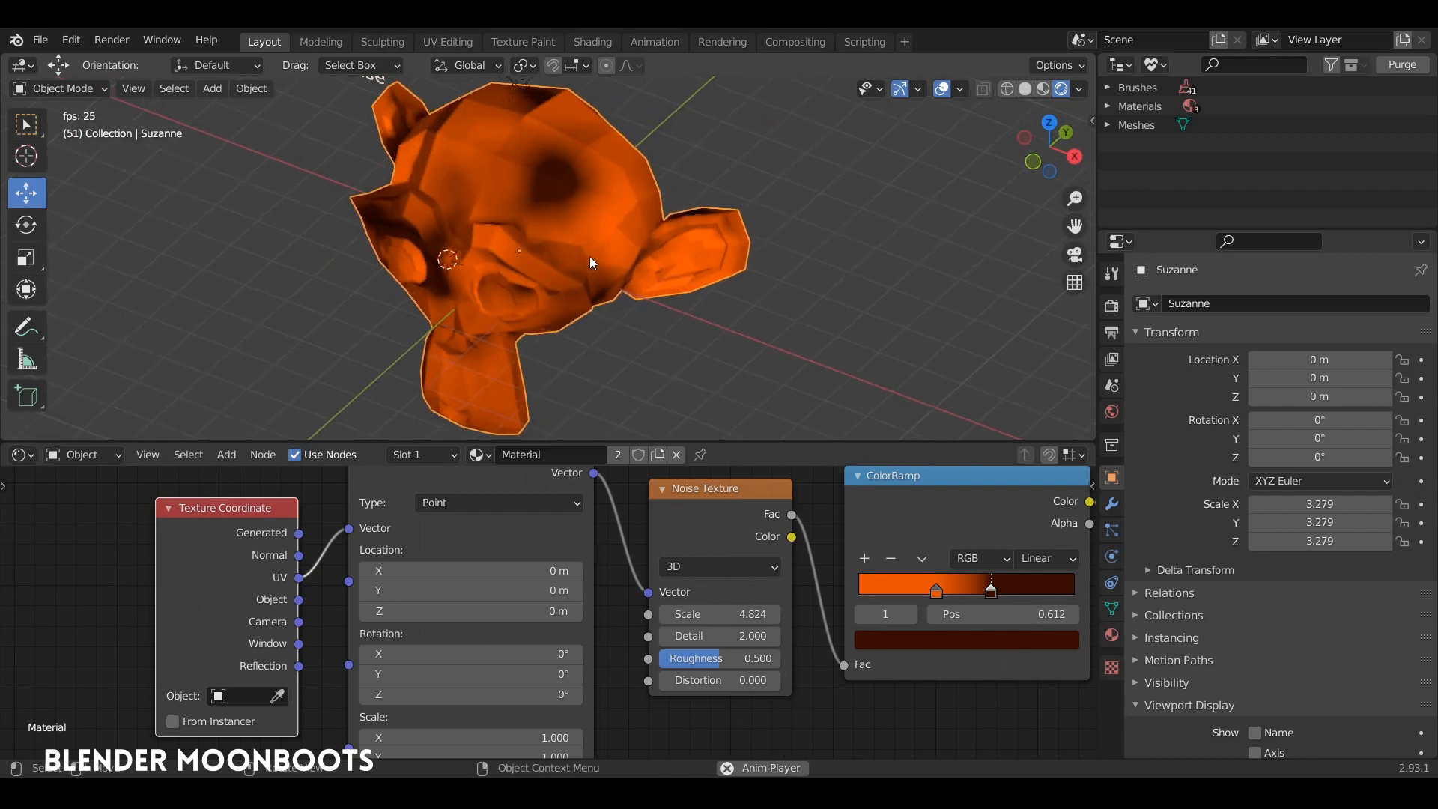
Select the whole head in Edit Mode and split the node editor area to show its layout in a UV Editor.
{"action": "key", "text": "Tab"}
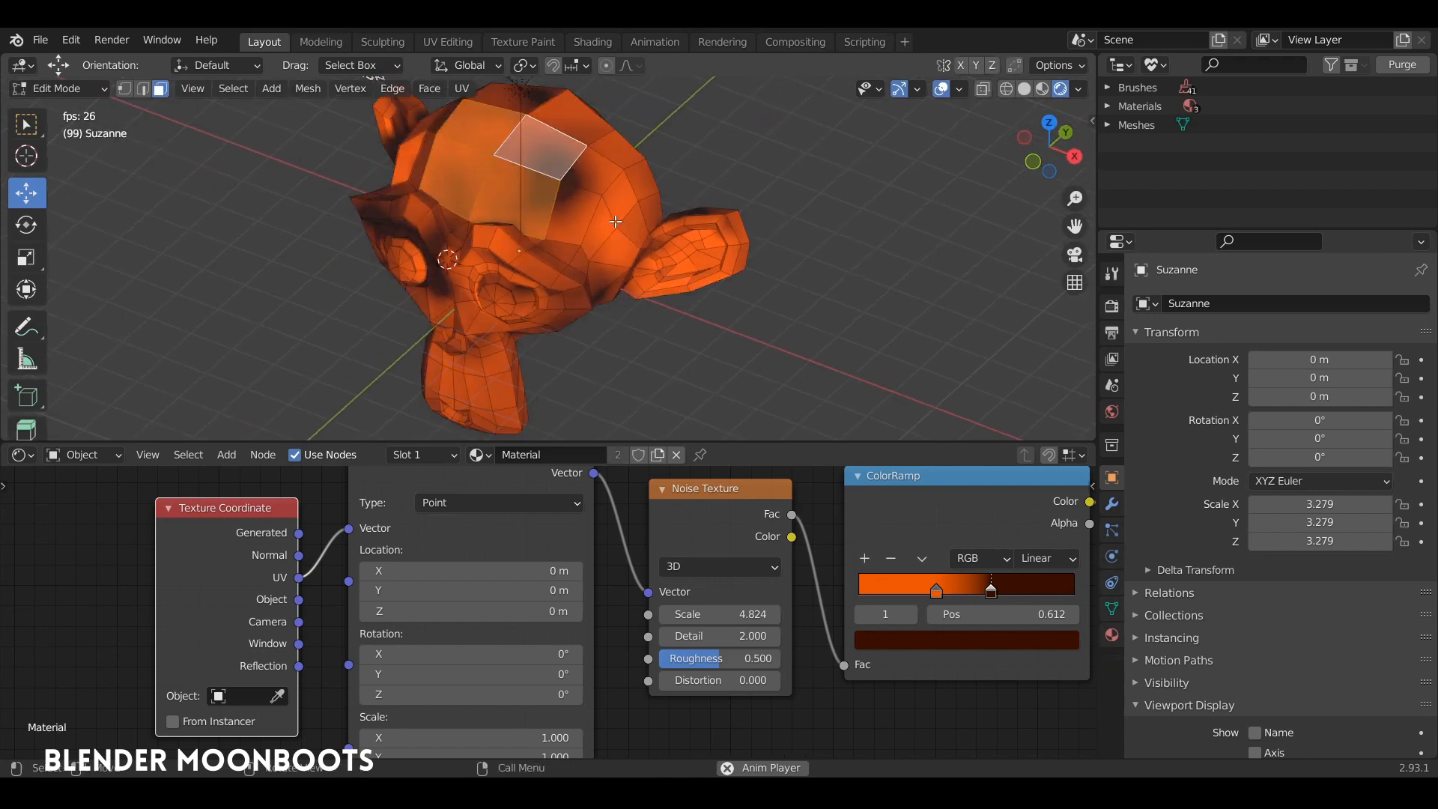
{"action": "scroll", "coordinate": [629, 225], "scroll_direction": "down", "scroll_amount": 2}
{"action": "scroll", "coordinate": [605, 175], "scroll_direction": "up", "scroll_amount": 2}
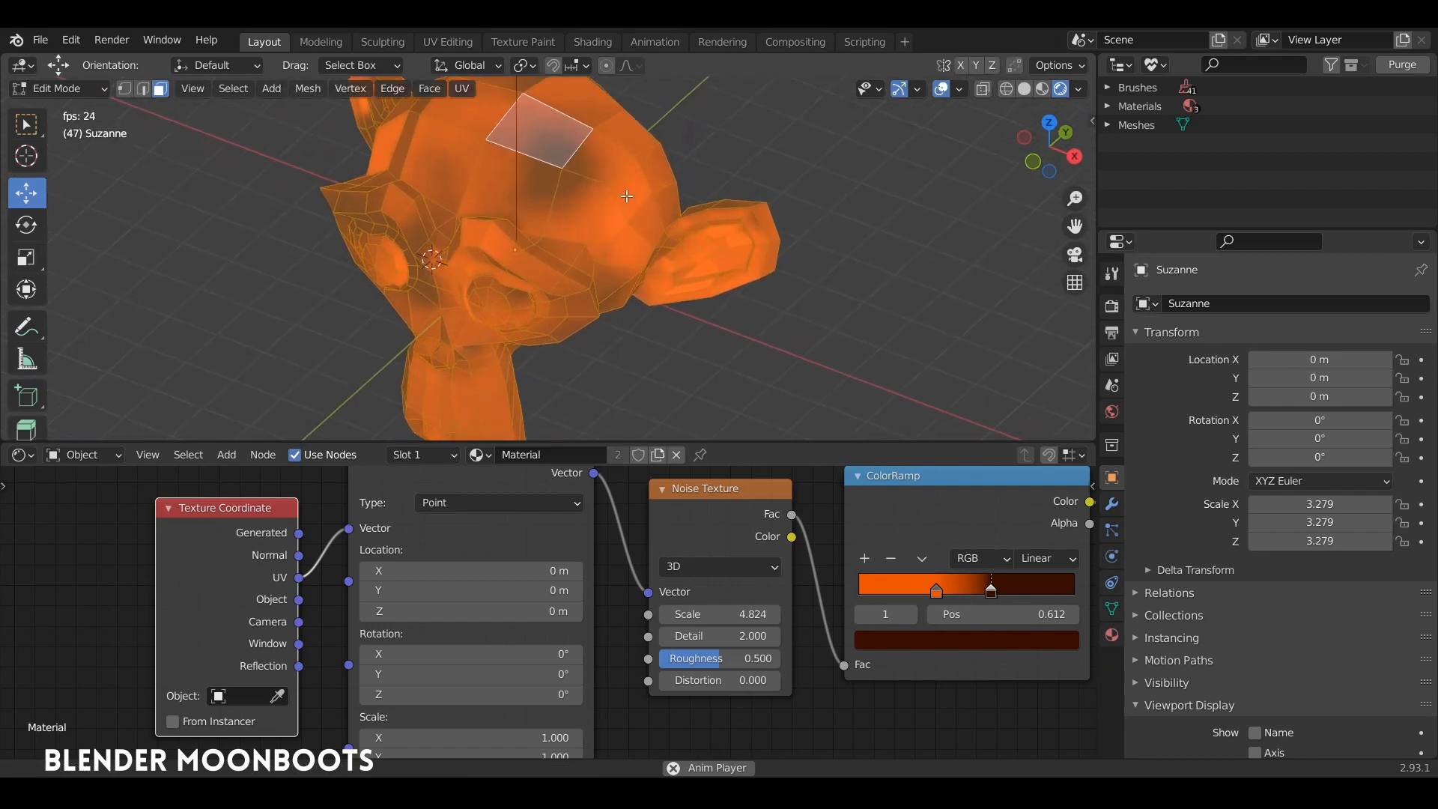
{"action": "left_click_drag", "start_coordinate": [1092, 448], "coordinate": [345, 503]}
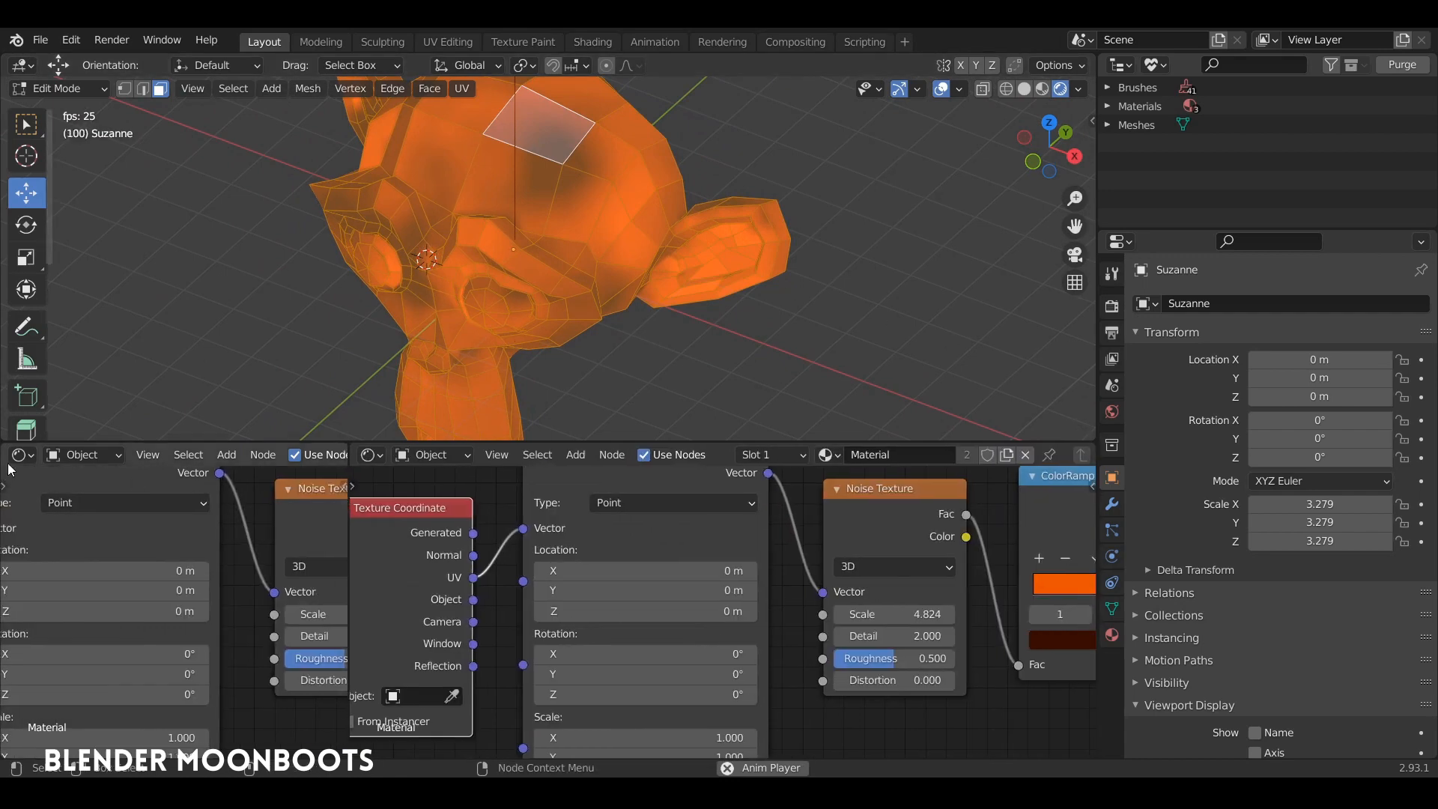
{"action": "left_click", "coordinate": [23, 455]}
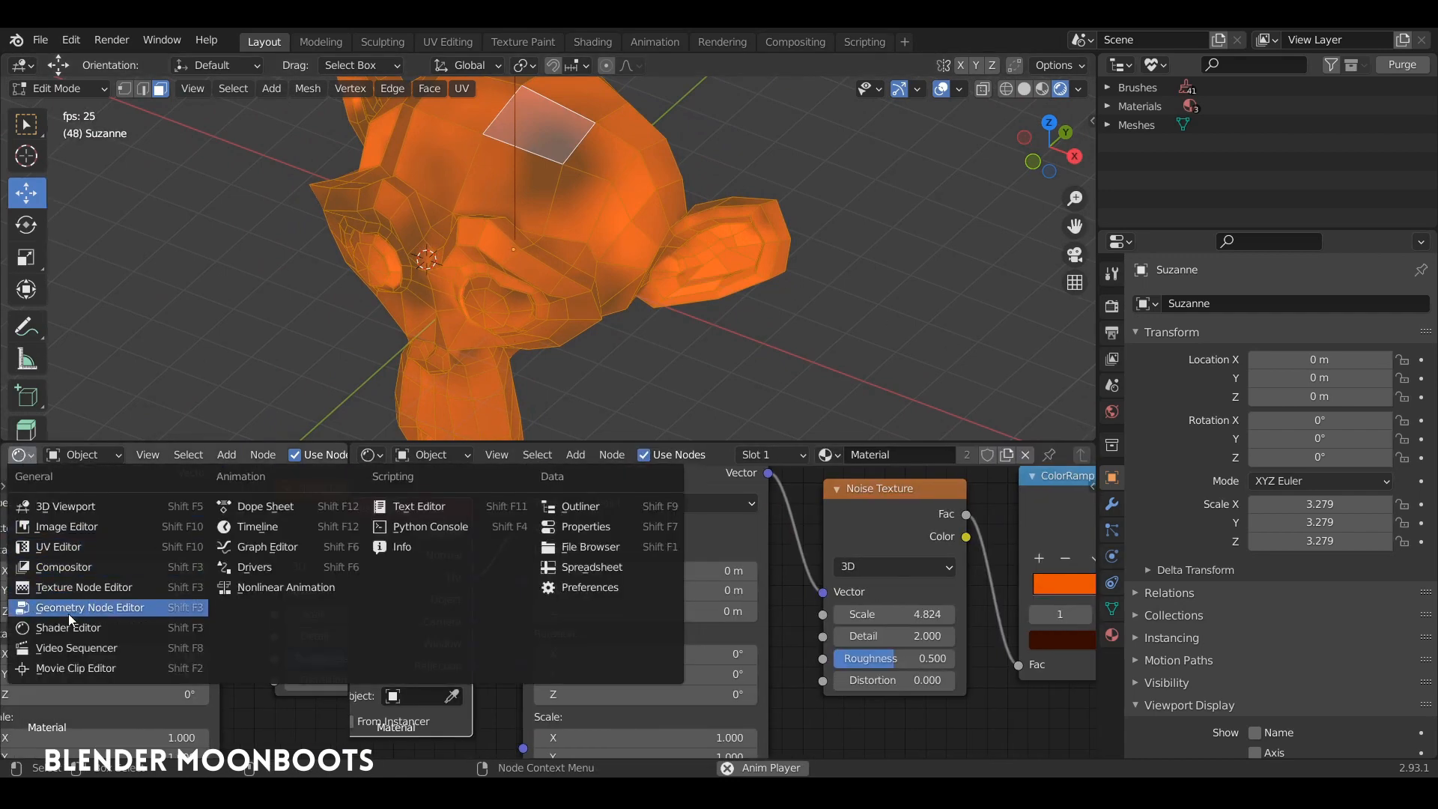
{"action": "left_click", "coordinate": [60, 547]}
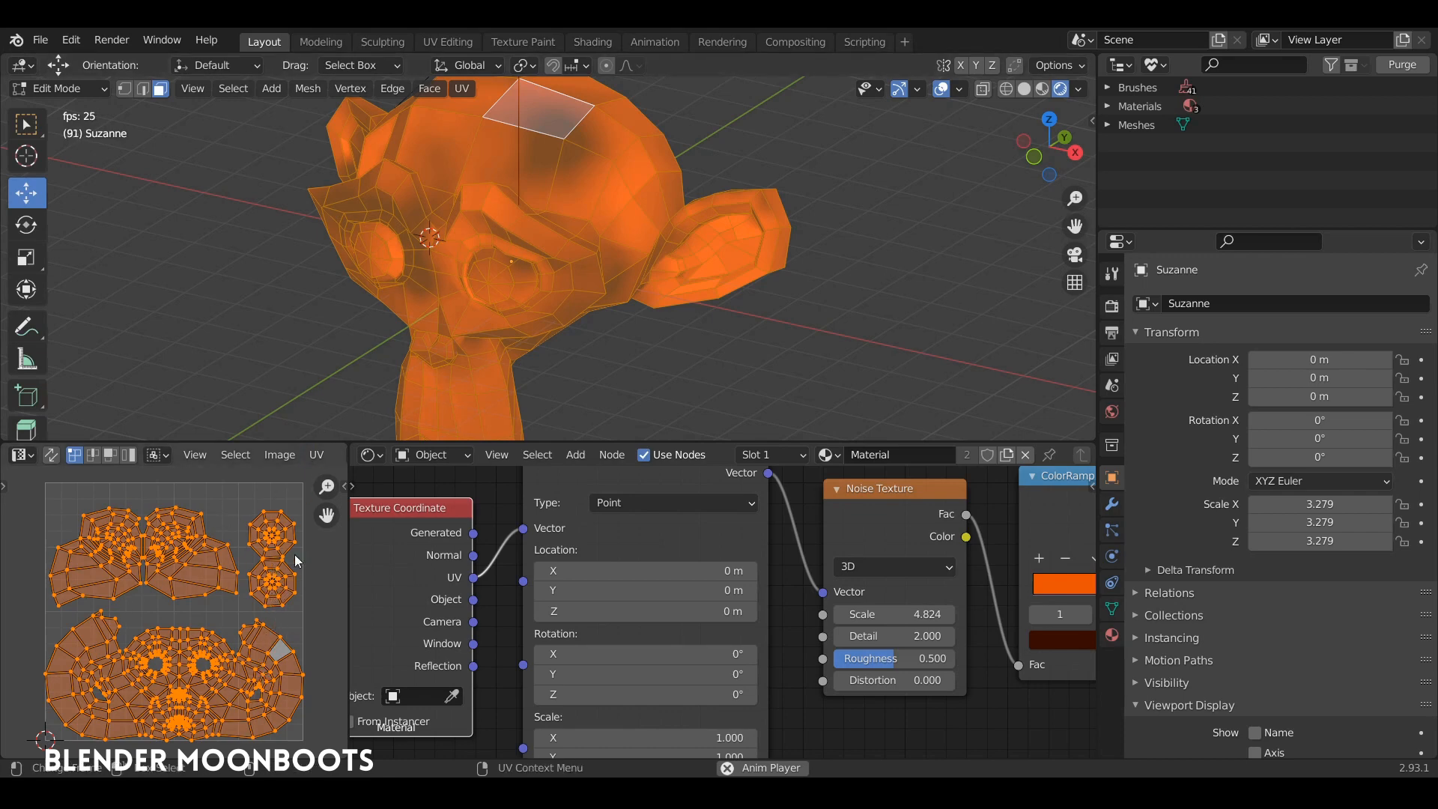
Return the head to Object Mode and close the UV Editor area, giving its space back to the node editor.
{"action": "key", "text": "Tab"}
{"action": "middle_click_drag", "start_coordinate": [491, 179], "coordinate": [525, 259]}
{"action": "key", "text": "Tab"}
{"action": "key", "text": "Tab"}
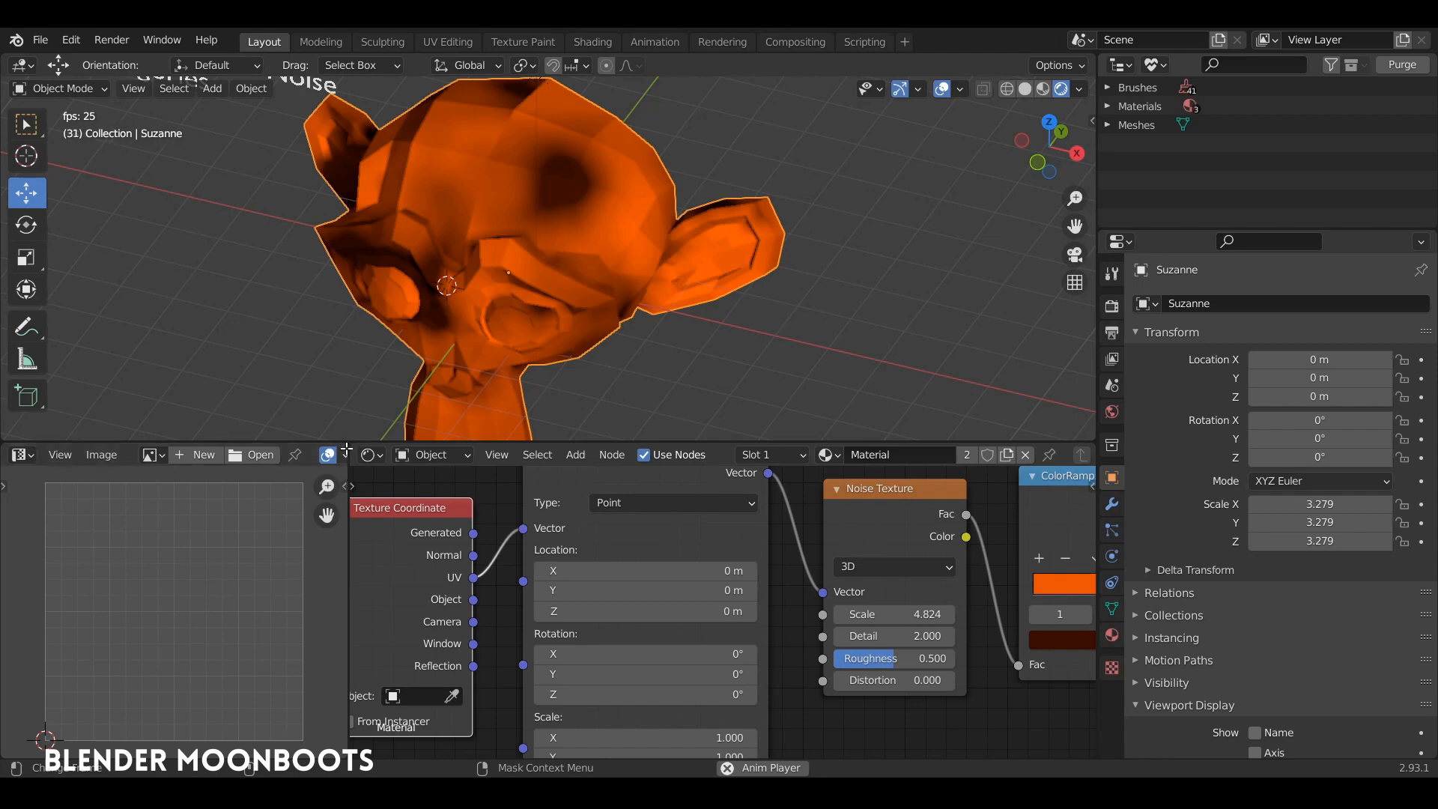
{"action": "left_click_drag", "start_coordinate": [354, 448], "coordinate": [322, 461]}
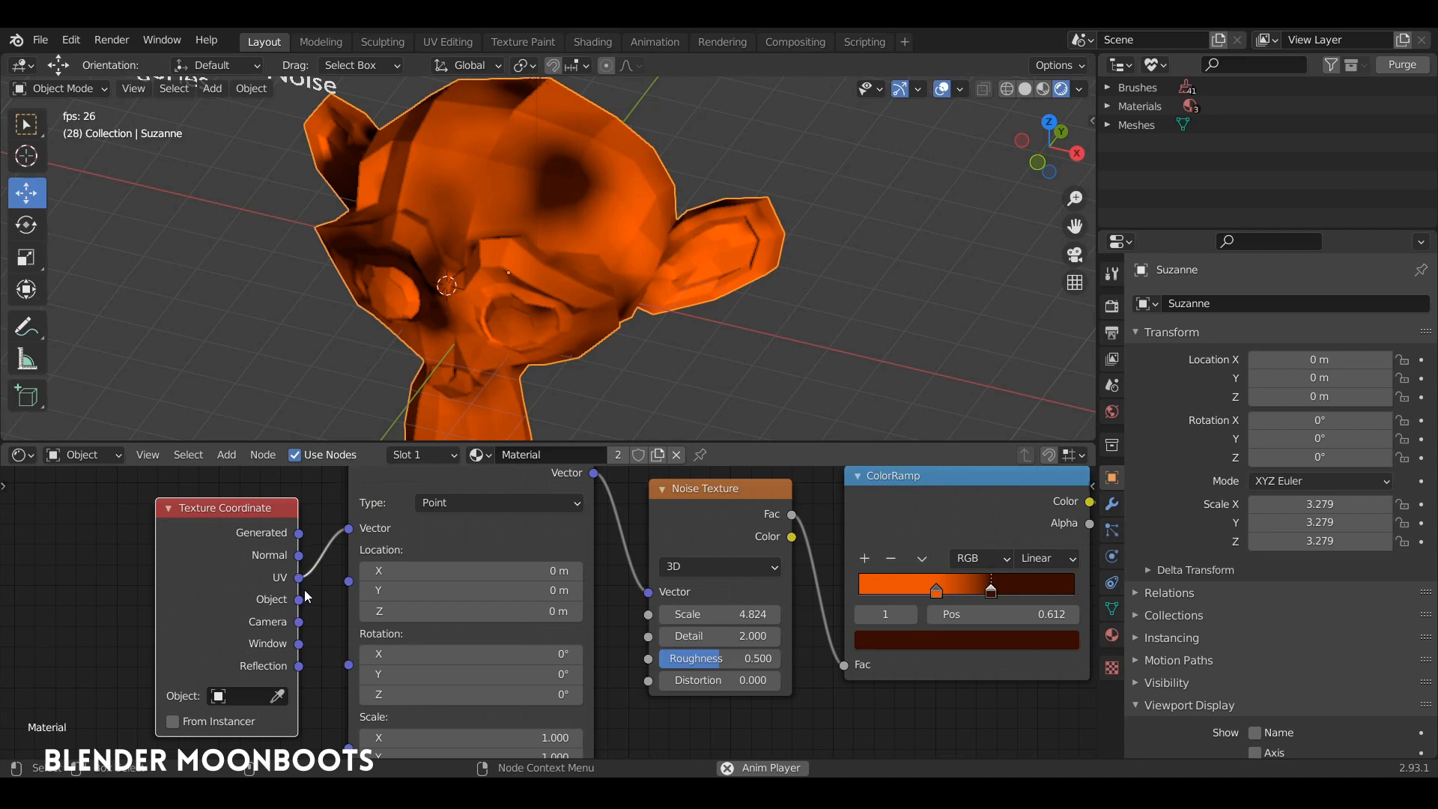
Connect the Texture Coordinate's Object output to the Mapping node's Vector input and enlarge the node editor to show the full Mapping node.
{"action": "middle_click_drag", "start_coordinate": [302, 604], "coordinate": [295, 630]}
{"action": "left_click_drag", "start_coordinate": [294, 628], "coordinate": [289, 487]}
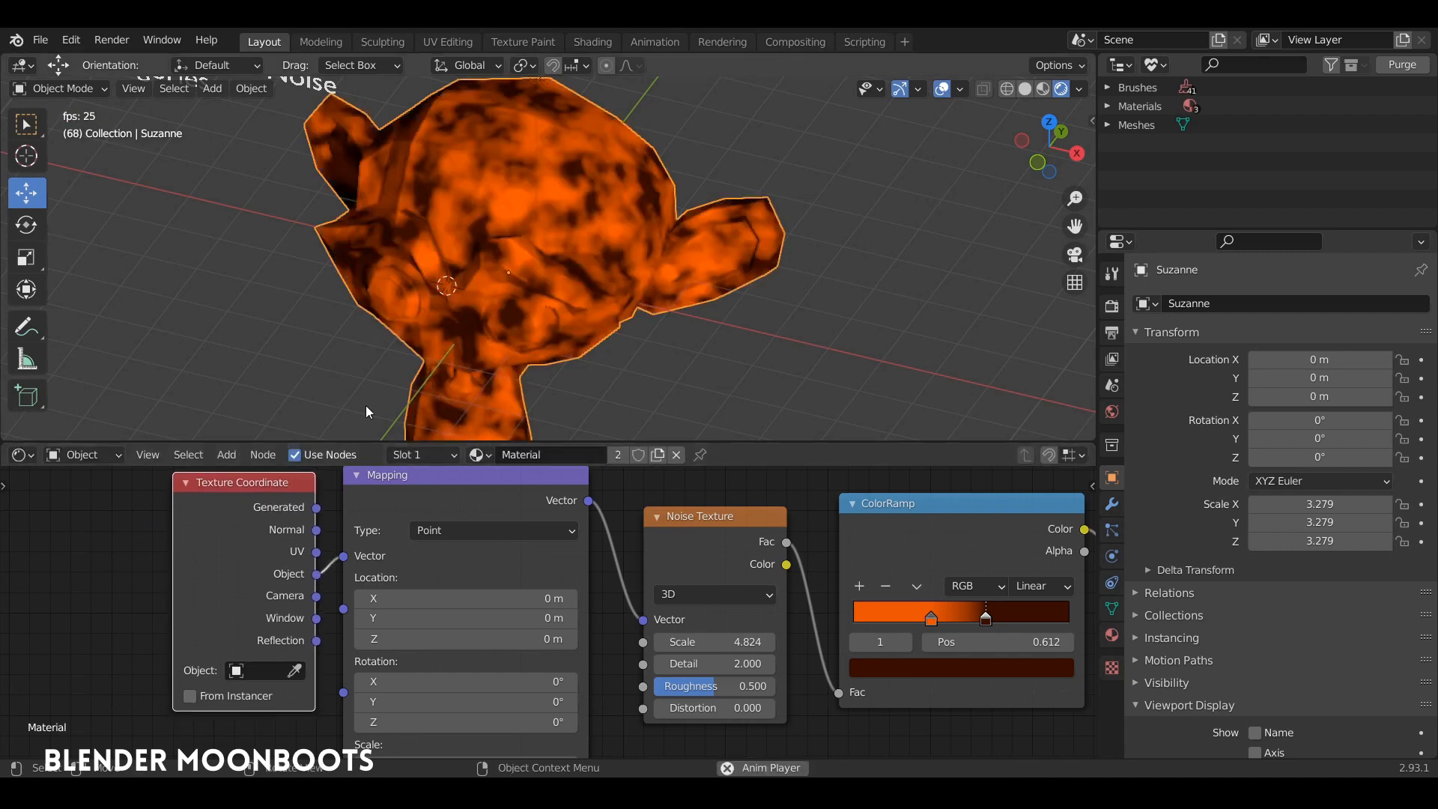
{"action": "middle_click_drag", "start_coordinate": [532, 301], "coordinate": [512, 271]}
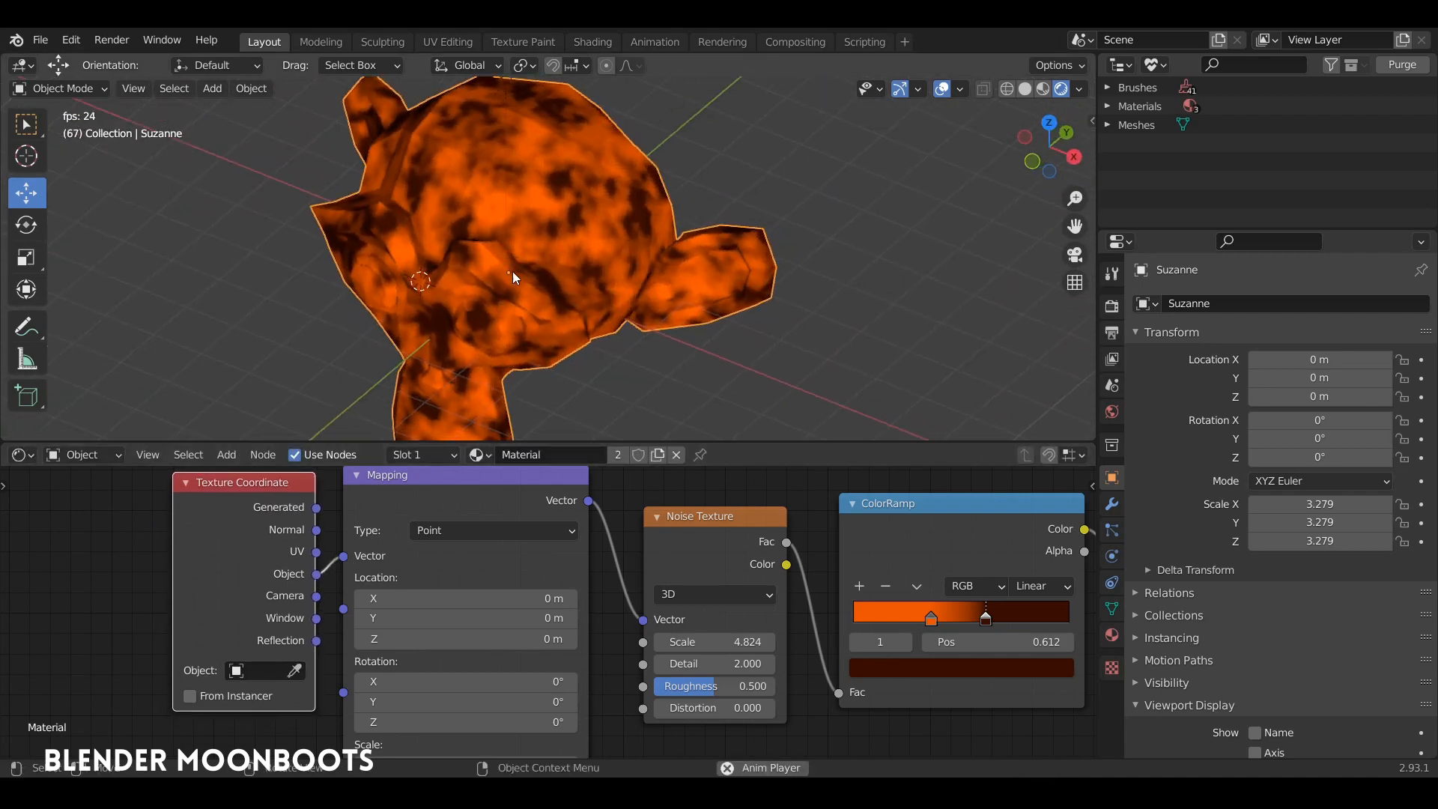
{"action": "mouse_move", "coordinate": [612, 289]}
{"action": "middle_mouse_down"}
{"action": "mouse_move", "coordinate": [529, 250]}
{"action": "mouse_move", "coordinate": [594, 267]}
{"action": "mouse_move", "coordinate": [632, 303]}
{"action": "middle_mouse_up"}
{"action": "middle_click_drag", "start_coordinate": [457, 352], "coordinate": [546, 247]}
{"action": "middle_click_drag", "start_coordinate": [564, 274], "coordinate": [523, 271]}
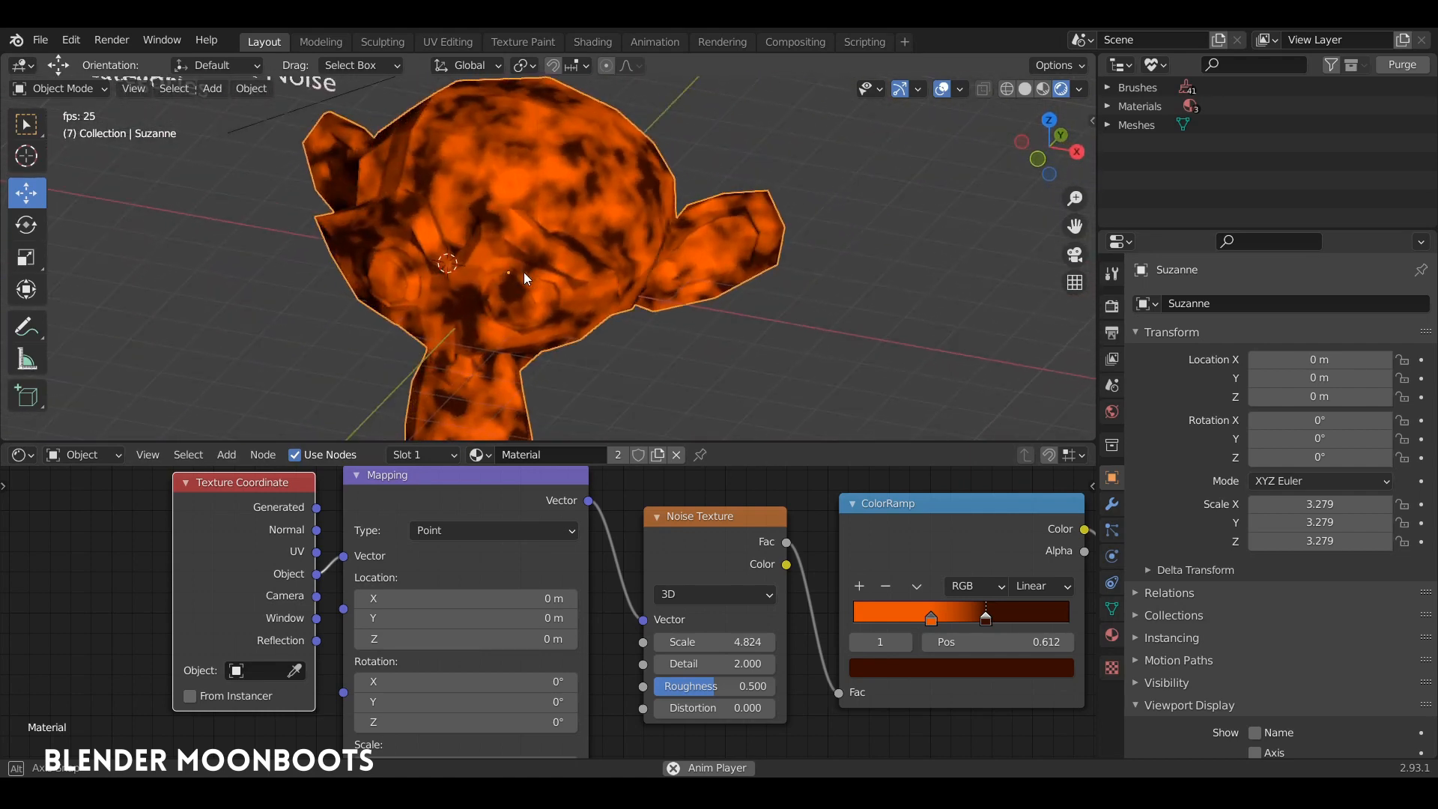
{"action": "left_click_drag", "start_coordinate": [510, 439], "coordinate": [524, 365]}
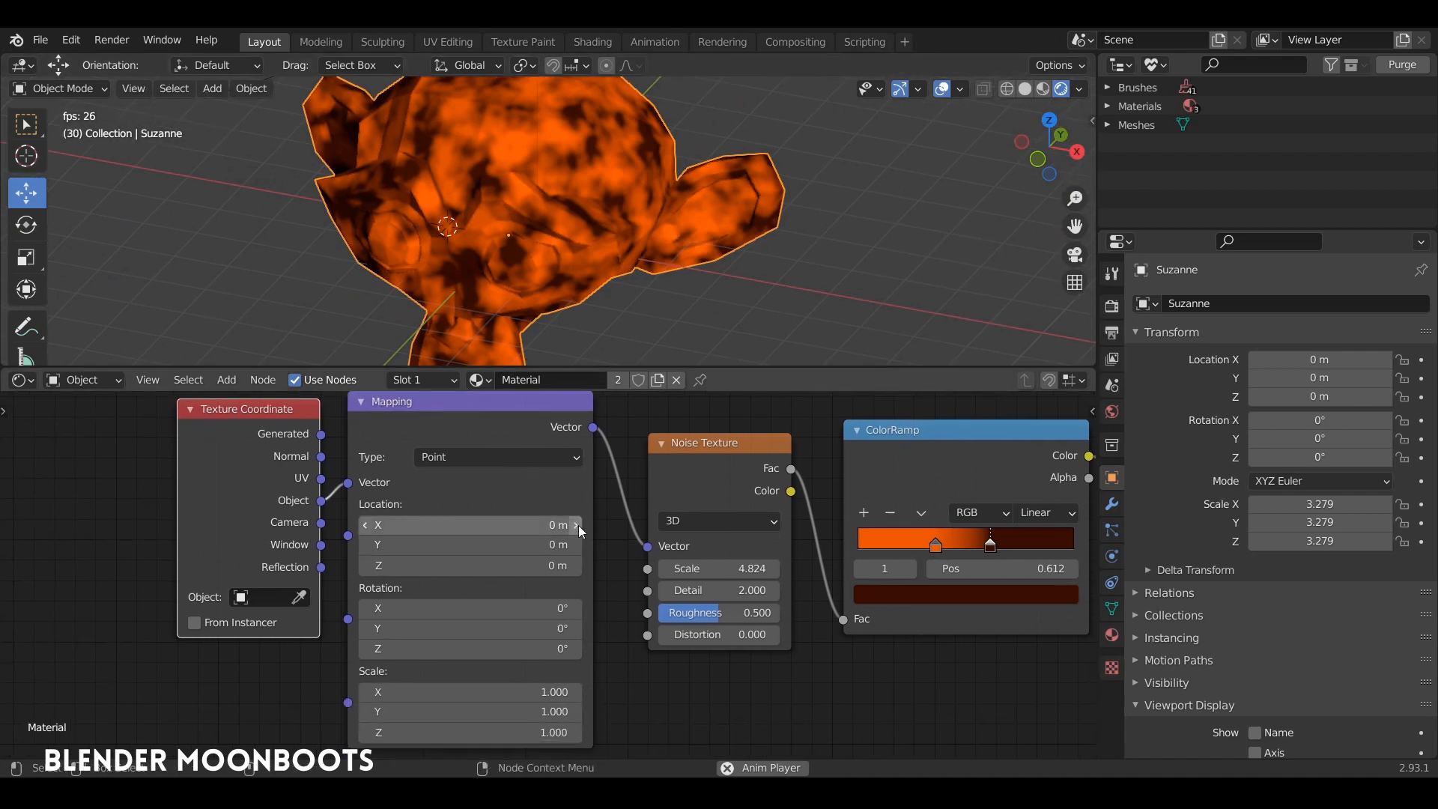
{"action": "mouse_move", "coordinate": [581, 527]}
{"action": "left_mouse_down"}
{"action": "mouse_move", "coordinate": [639, 530]}
{"action": "mouse_move", "coordinate": [581, 527]}
{"action": "mouse_move", "coordinate": [611, 531]}
{"action": "mouse_move", "coordinate": [586, 532]}
{"action": "mouse_move", "coordinate": [597, 526]}
{"action": "left_mouse_up"}
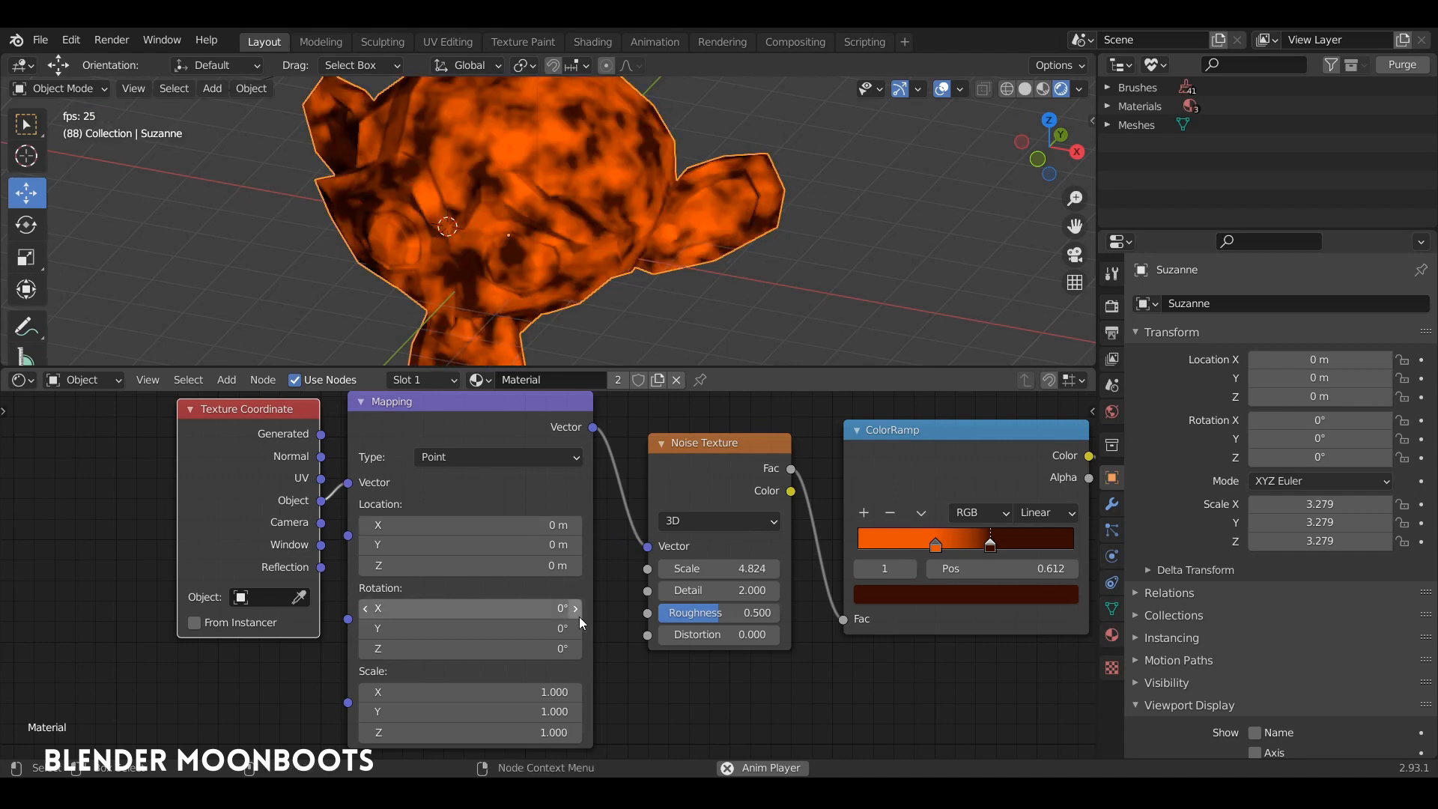
{"action": "mouse_move", "coordinate": [577, 629]}
{"action": "left_mouse_down"}
{"action": "mouse_move", "coordinate": [605, 636]}
{"action": "mouse_move", "coordinate": [585, 636]}
{"action": "left_mouse_up"}
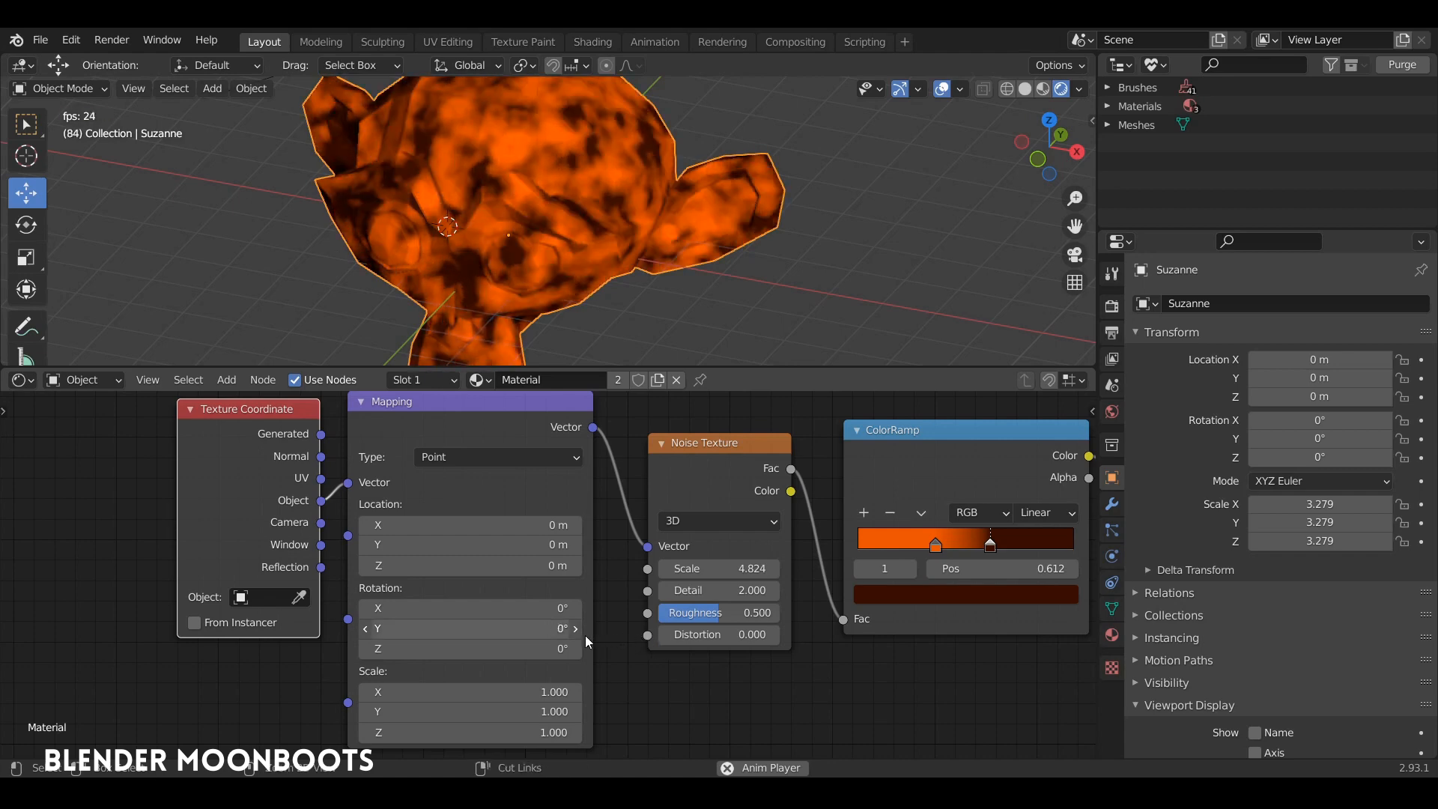
{"action": "mouse_move", "coordinate": [574, 732]}
{"action": "left_mouse_down"}
{"action": "mouse_move", "coordinate": [591, 730]}
{"action": "mouse_move", "coordinate": [578, 731]}
{"action": "left_mouse_up"}
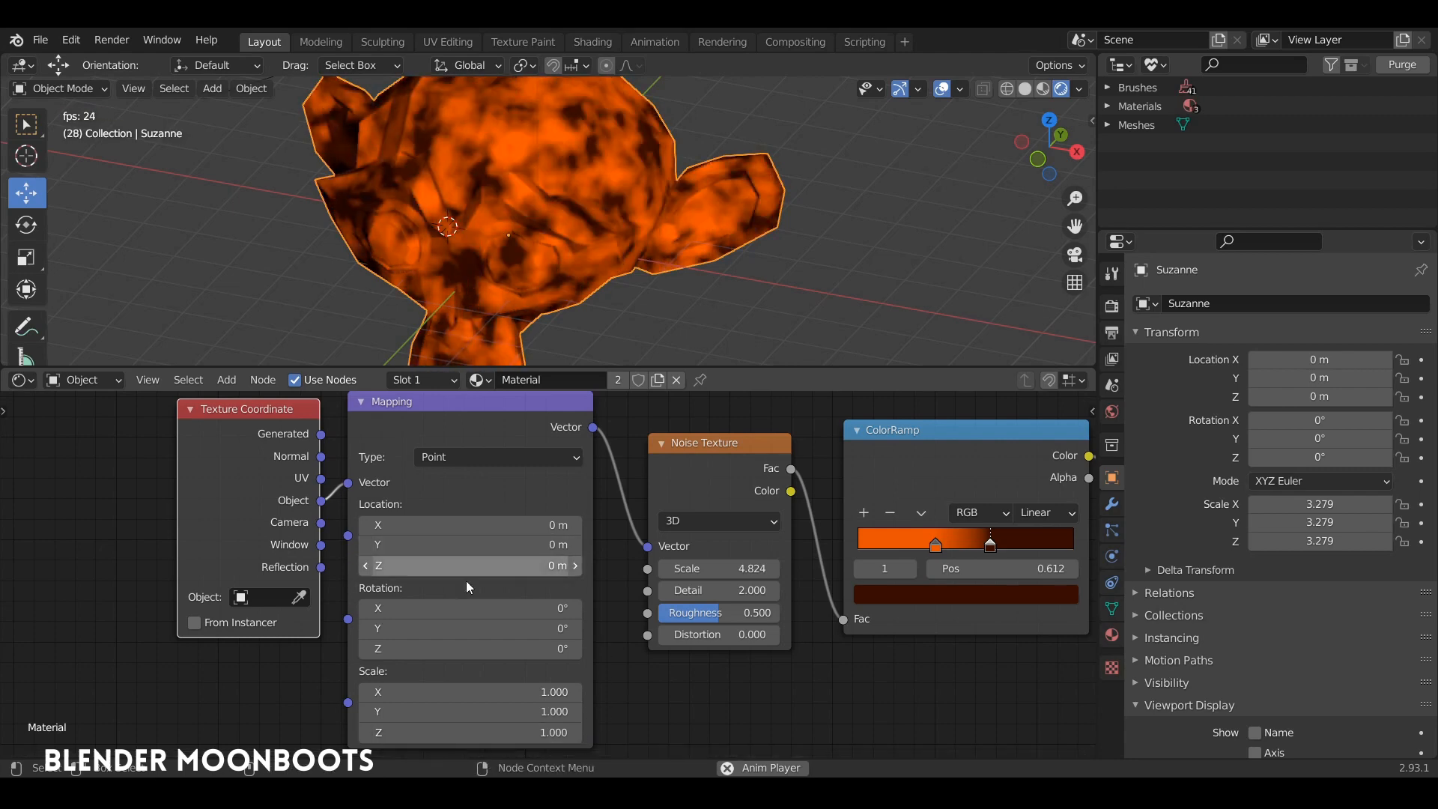
{"action": "left_click_drag", "start_coordinate": [493, 403], "coordinate": [483, 412]}
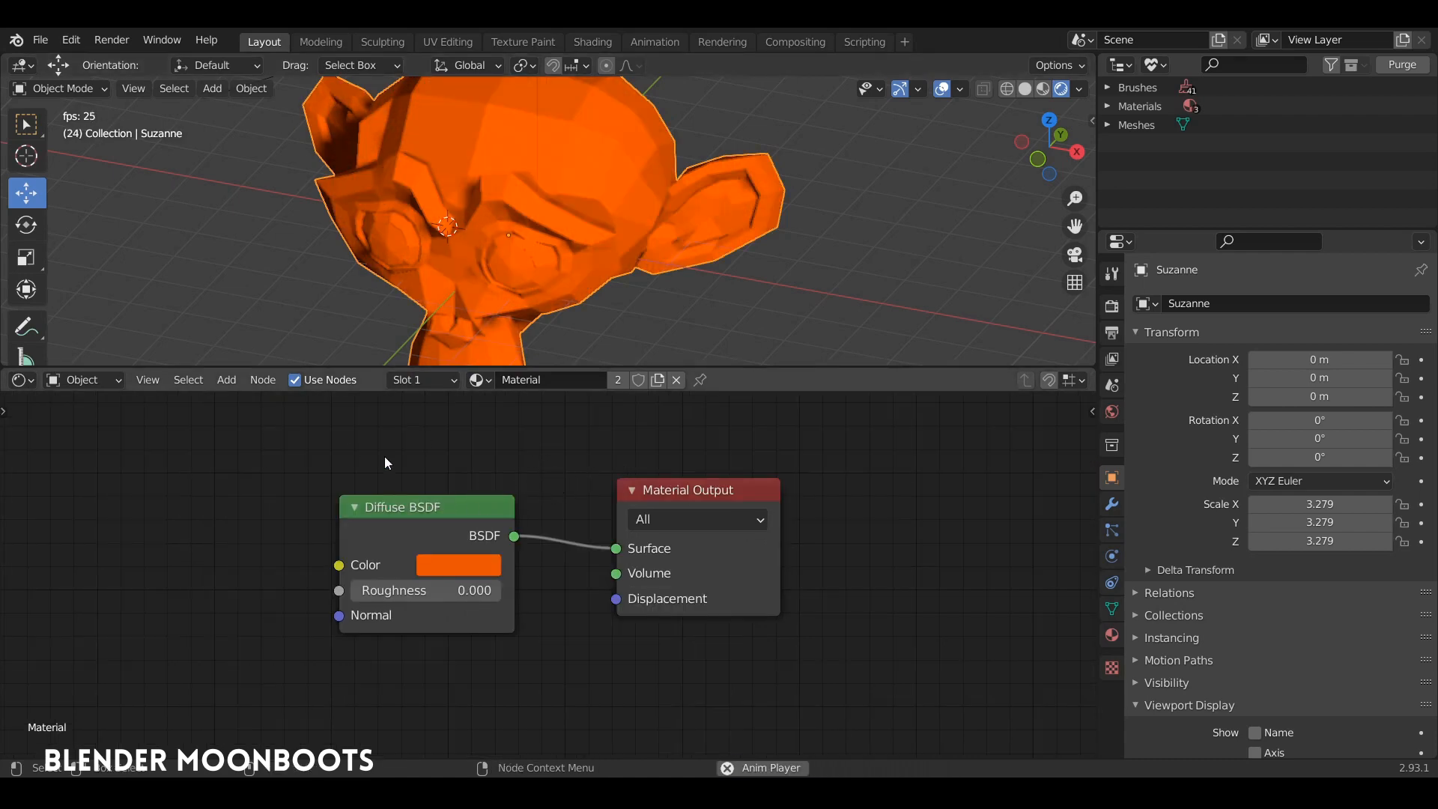
Space the Diffuse BSDF and Material Output nodes apart and insert a Mix Shader node on the link between them.
{"action": "left_click_drag", "start_coordinate": [424, 510], "coordinate": [142, 467]}
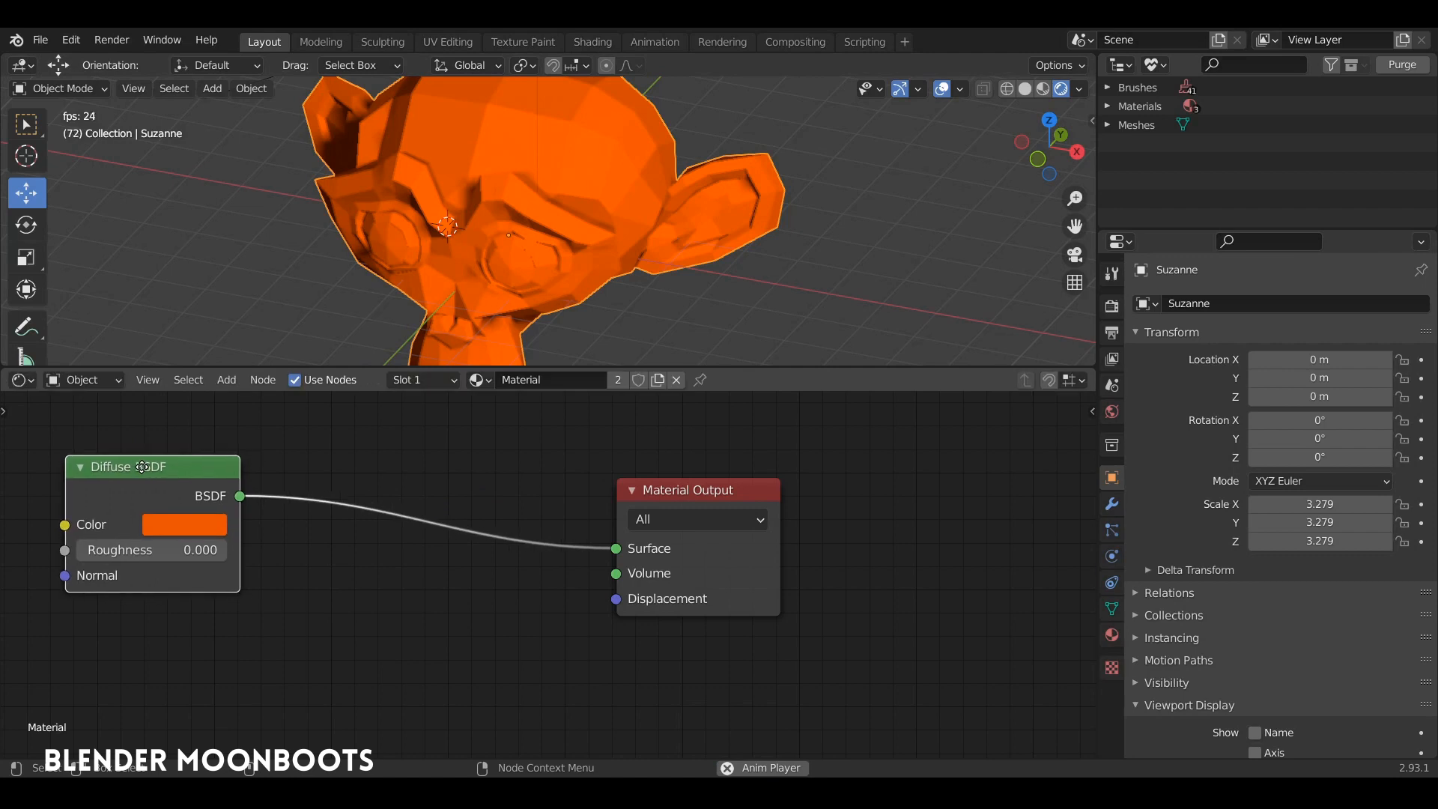
{"action": "left_click_drag", "start_coordinate": [648, 488], "coordinate": [807, 455]}
{"action": "key", "text": "shift+a"}
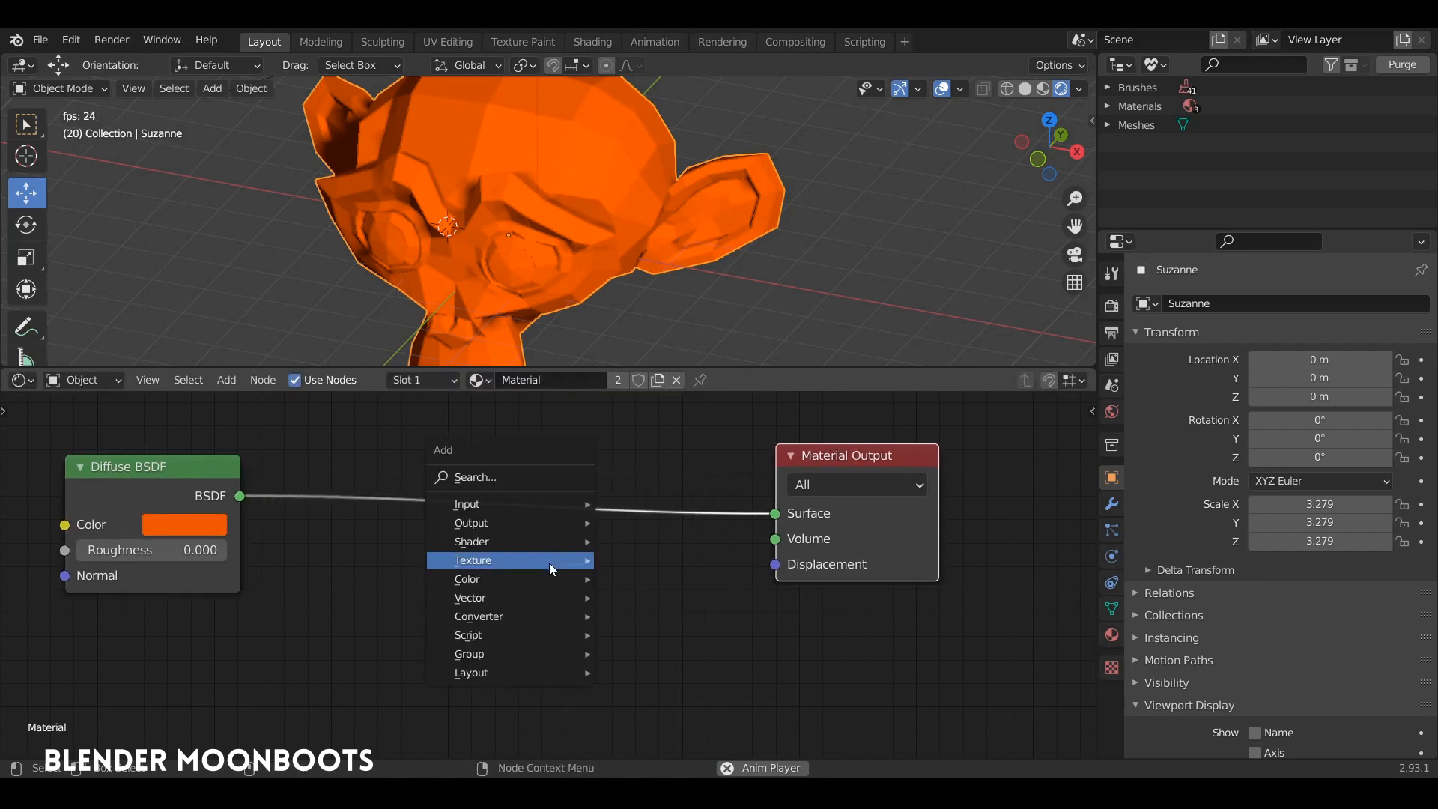
{"action": "mouse_move", "coordinate": [510, 569]}
{"action": "mouse_move", "coordinate": [483, 541]}
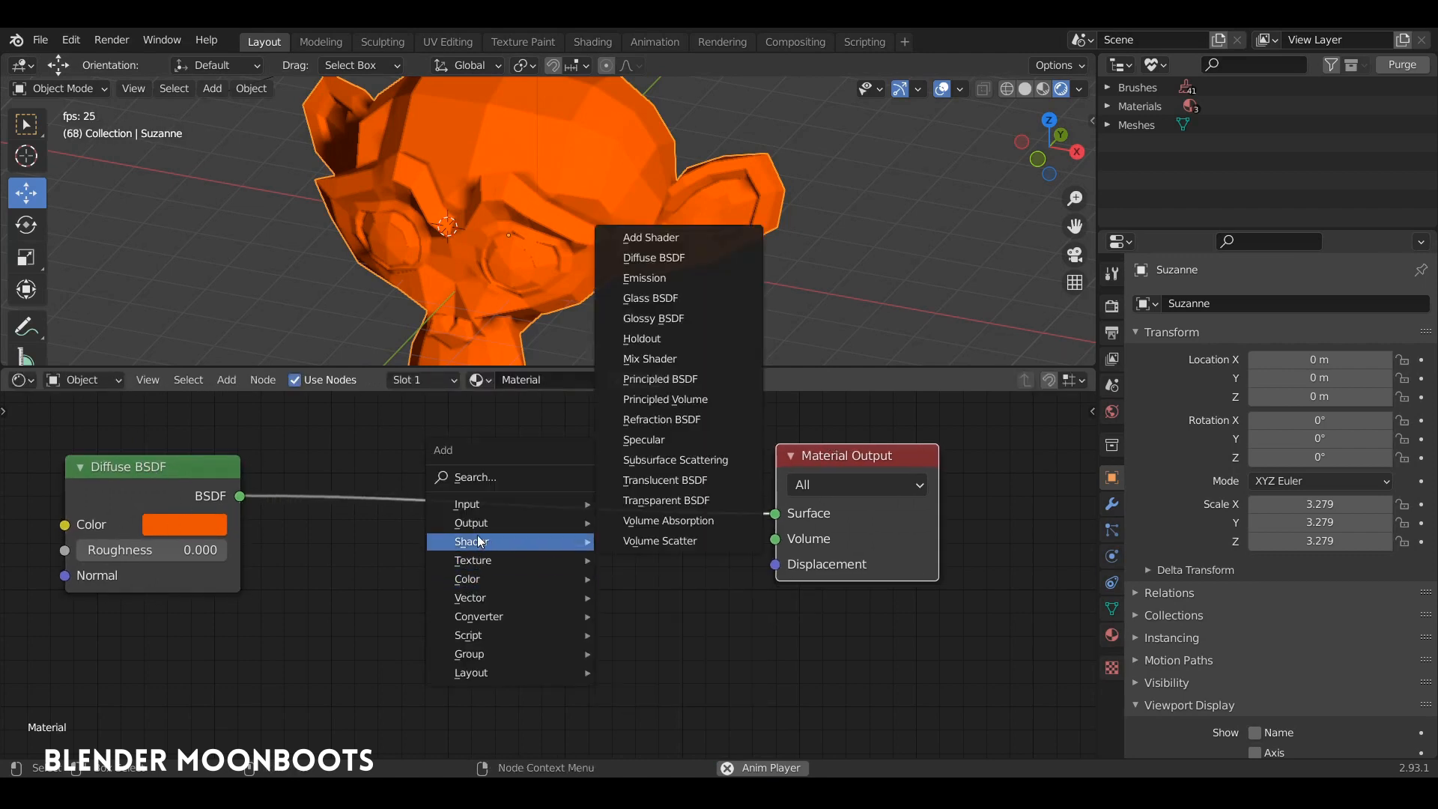
{"action": "left_click", "coordinate": [661, 360]}
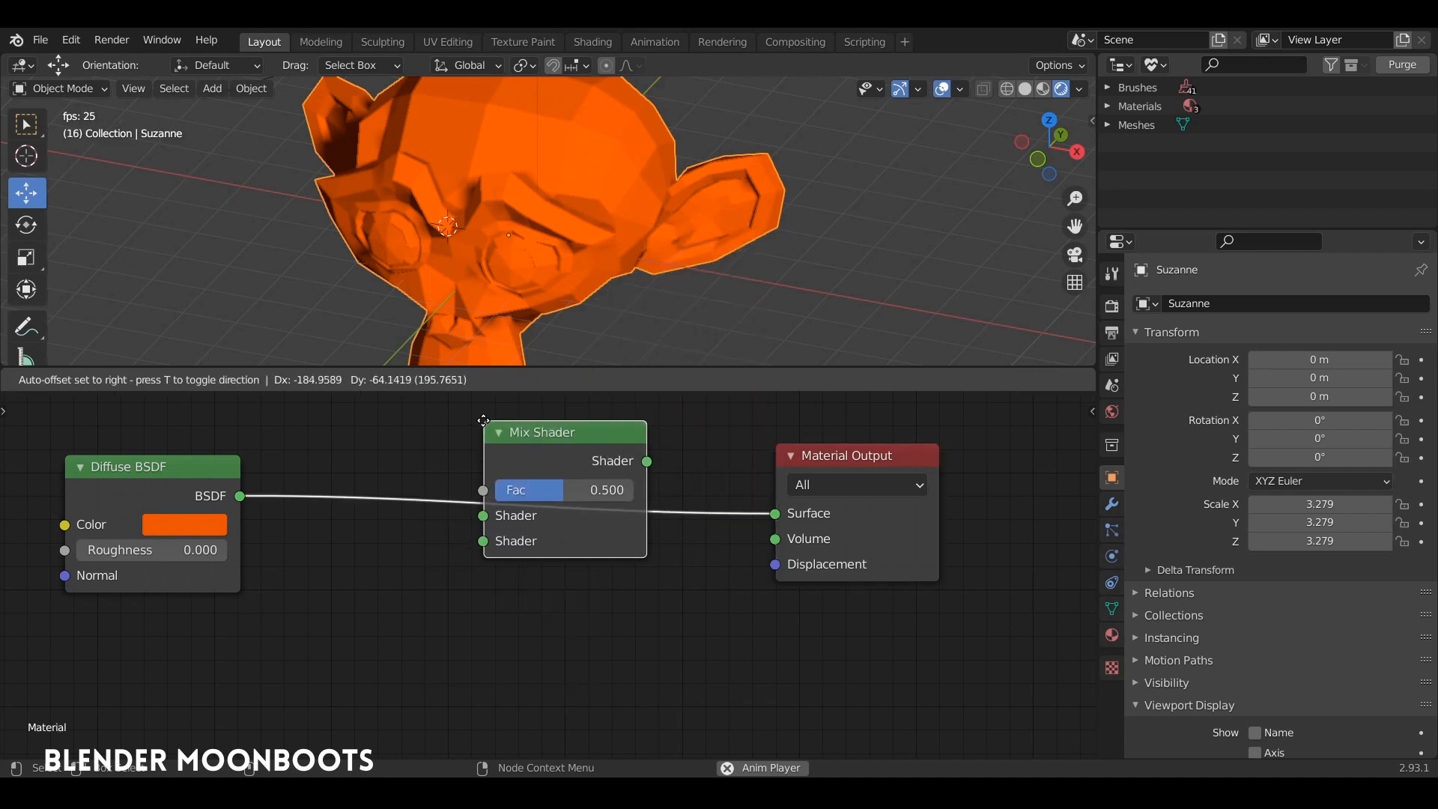
{"action": "left_click", "coordinate": [478, 419]}
{"action": "middle_click_drag", "start_coordinate": [466, 456], "coordinate": [525, 471]}
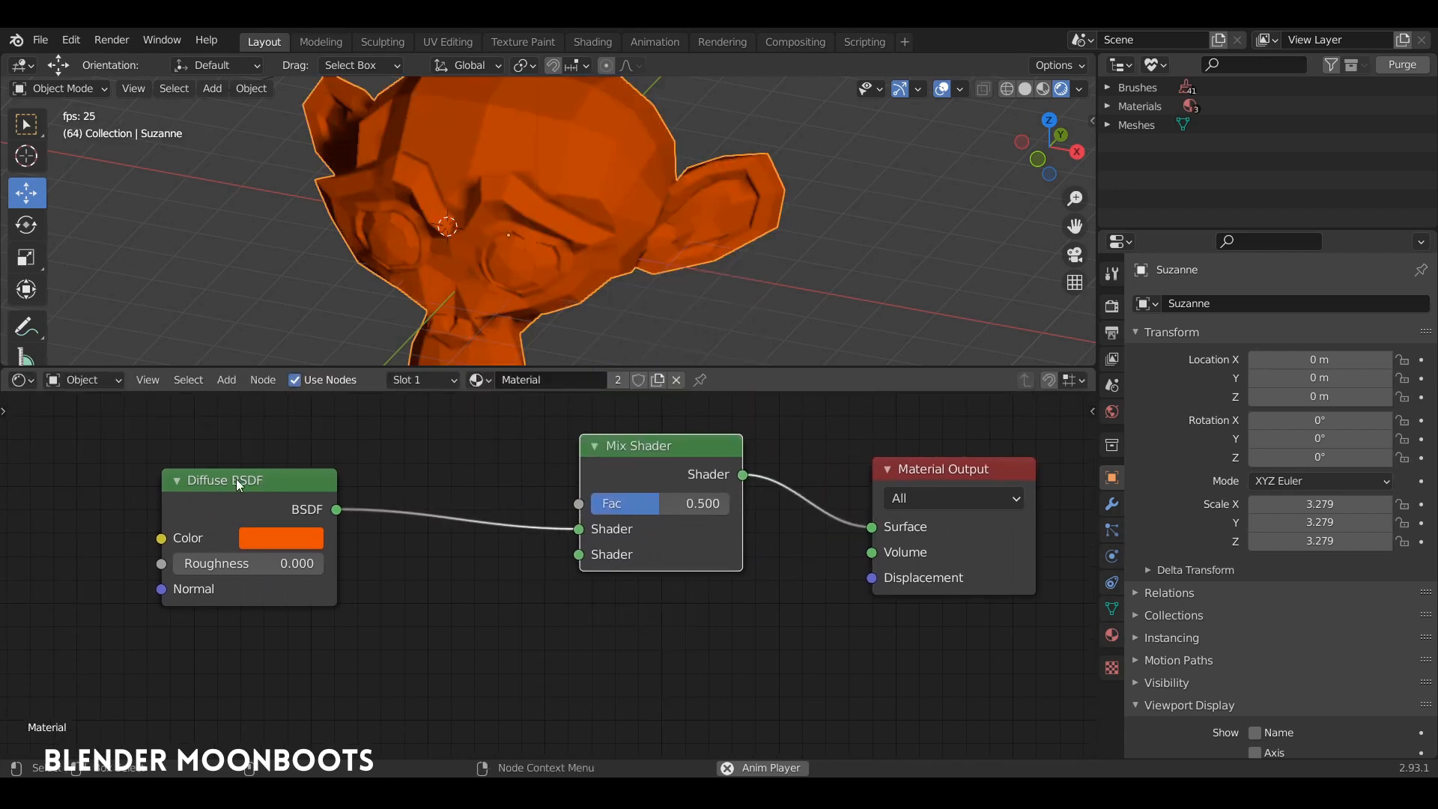
Add a Glossy BSDF node below the Diffuse BSDF and connect its output to the Mix Shader's second Shader input.
{"action": "left_click_drag", "start_coordinate": [236, 480], "coordinate": [284, 436]}
{"action": "key", "text": "shift+a"}
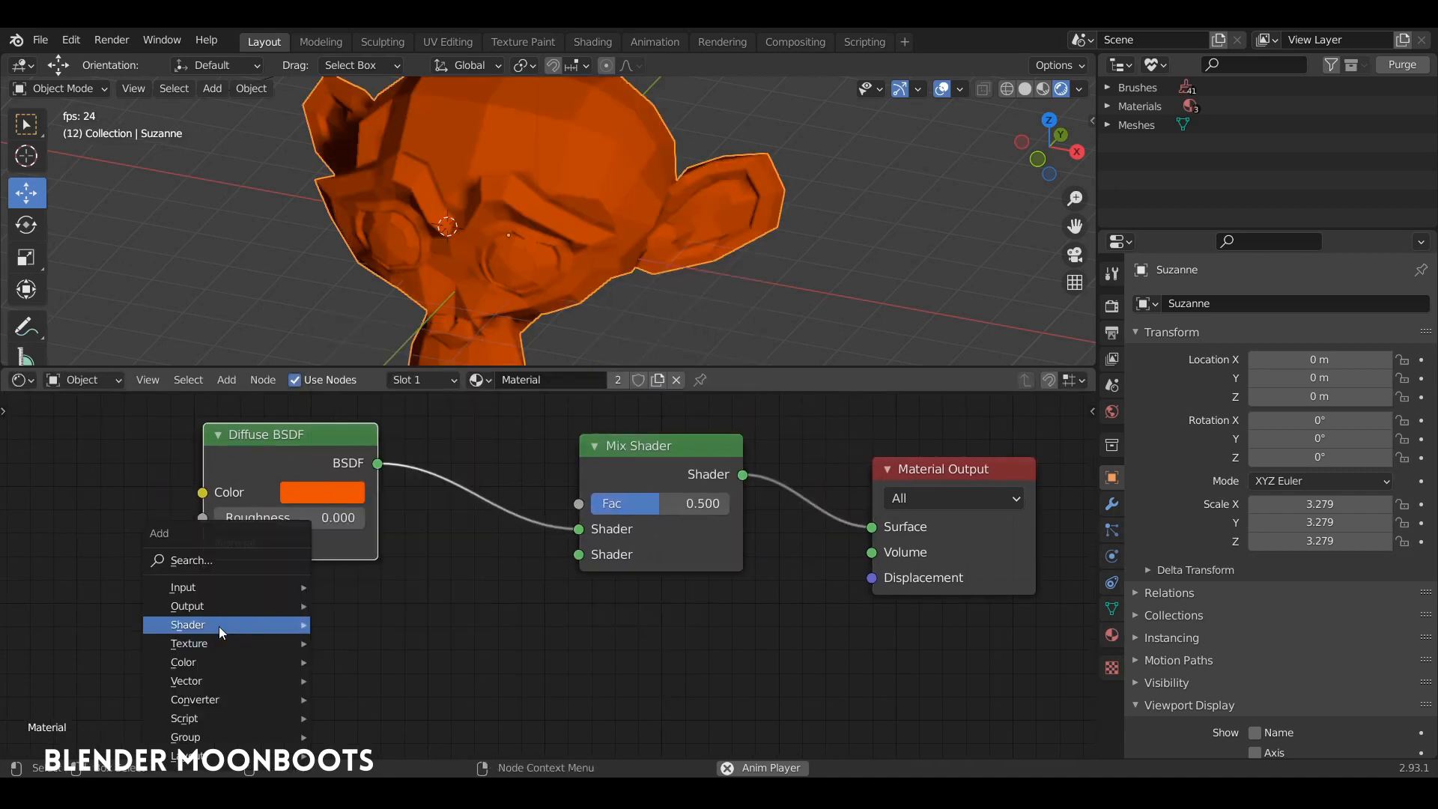
{"action": "mouse_move", "coordinate": [212, 626]}
{"action": "left_click", "coordinate": [370, 402]}
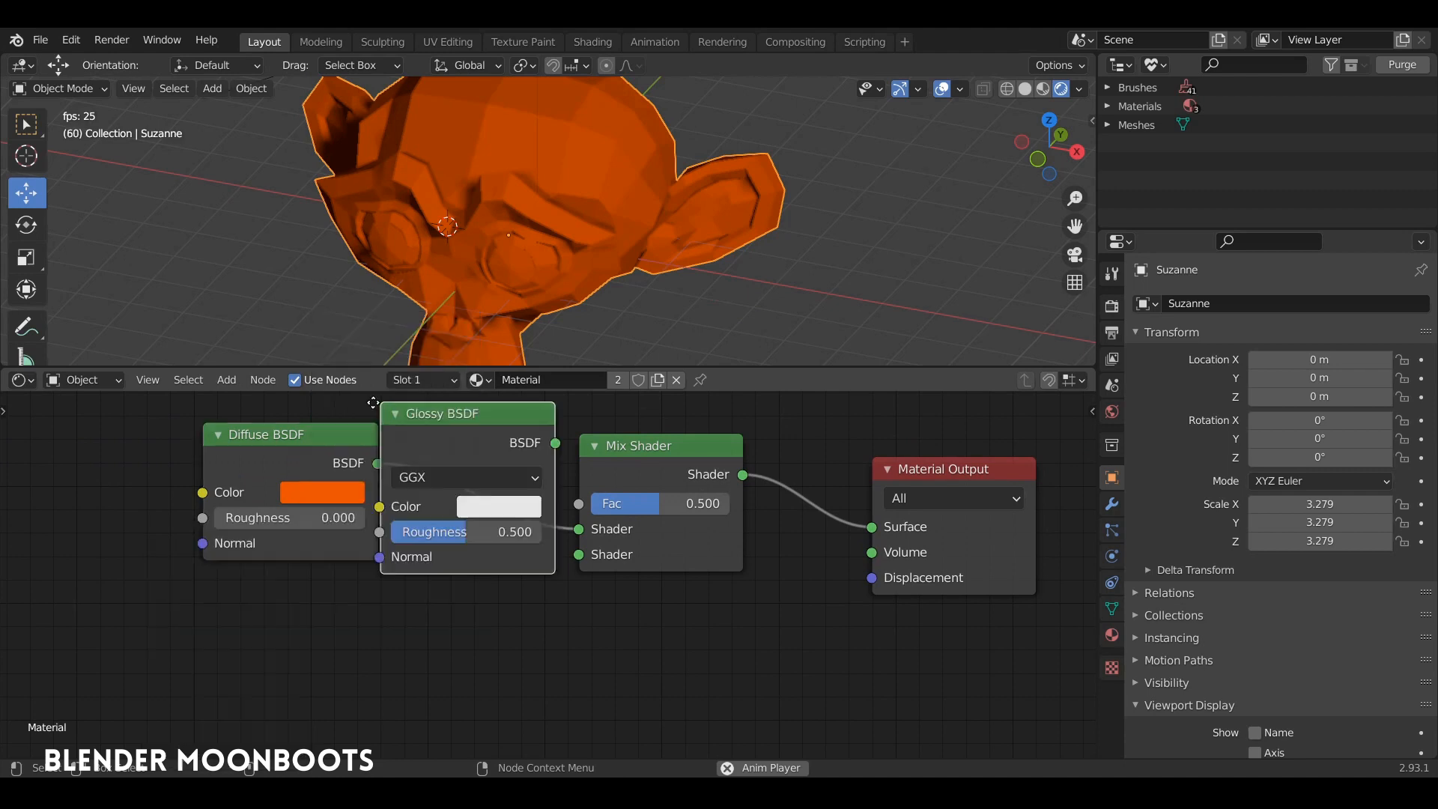
{"action": "left_click", "coordinate": [370, 604]}
{"action": "left_click_drag", "start_coordinate": [373, 621], "coordinate": [576, 556]}
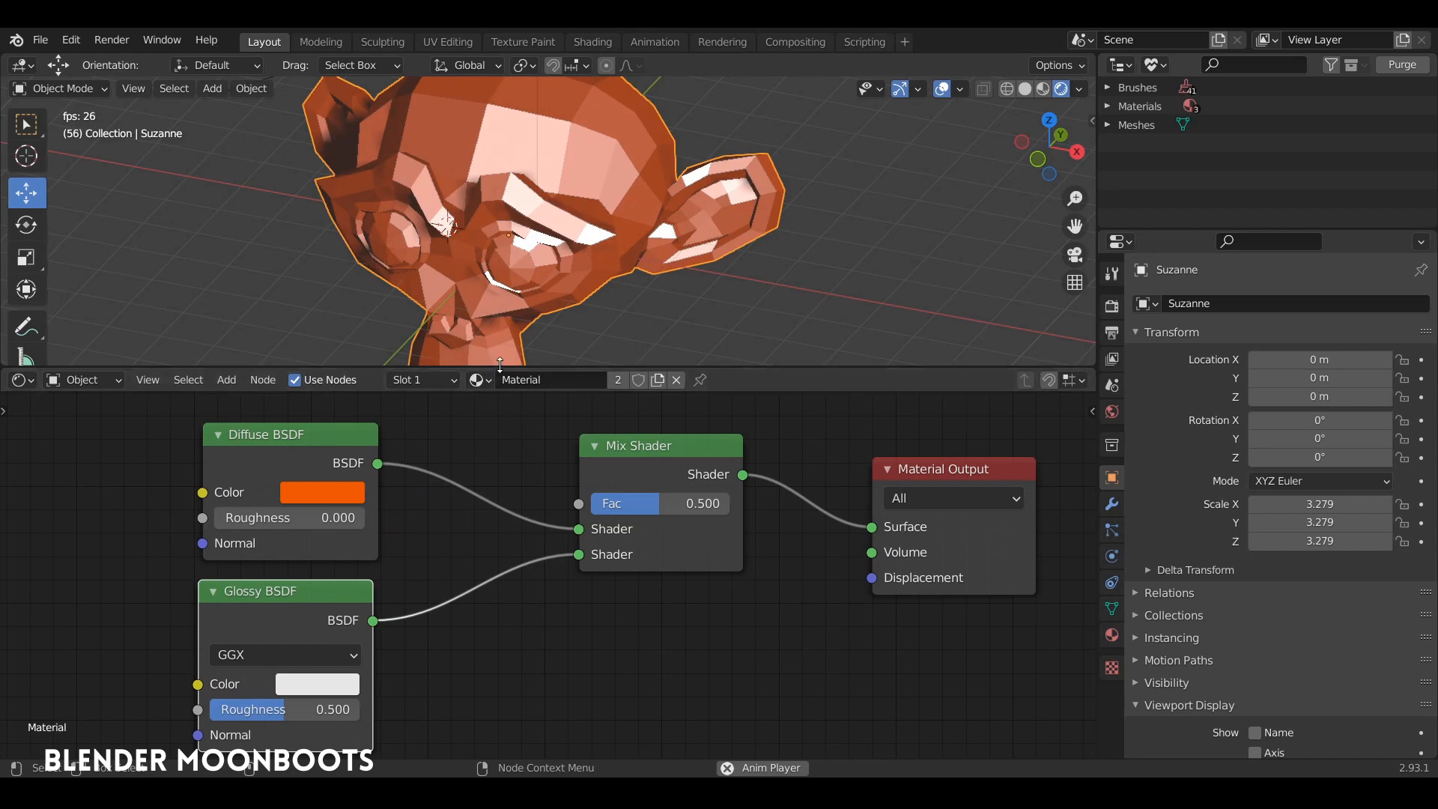
{"action": "mouse_move", "coordinate": [648, 500]}
{"action": "left_mouse_down"}
{"action": "mouse_move", "coordinate": [599, 506]}
{"action": "mouse_move", "coordinate": [681, 511]}
{"action": "mouse_move", "coordinate": [596, 510]}
{"action": "mouse_move", "coordinate": [680, 511]}
{"action": "mouse_move", "coordinate": [635, 507]}
{"action": "left_mouse_up"}
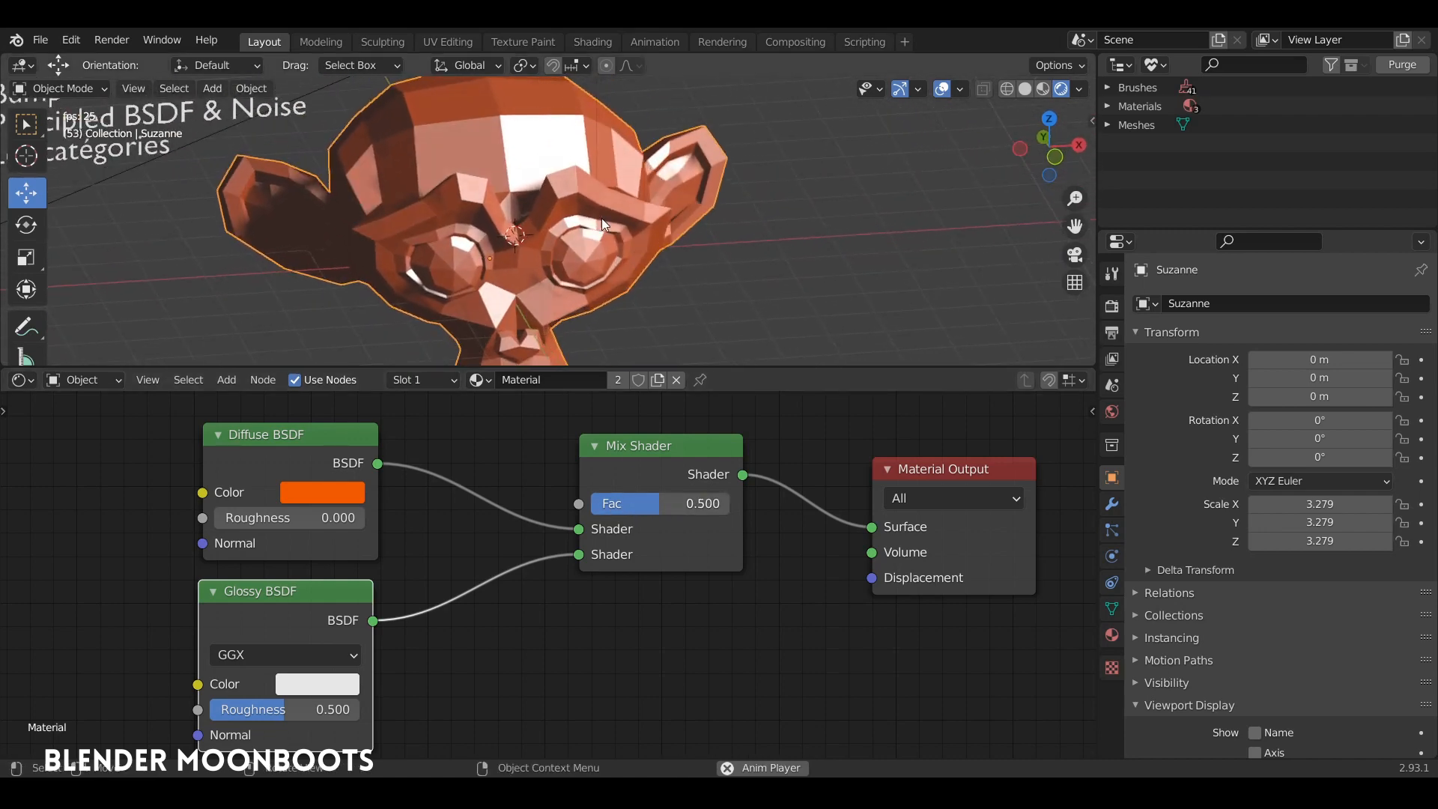
Shade Suzanne smooth, add a level 2 Subdivision modifier and show the modifier's settings.
{"action": "right_click", "coordinate": [517, 221]}
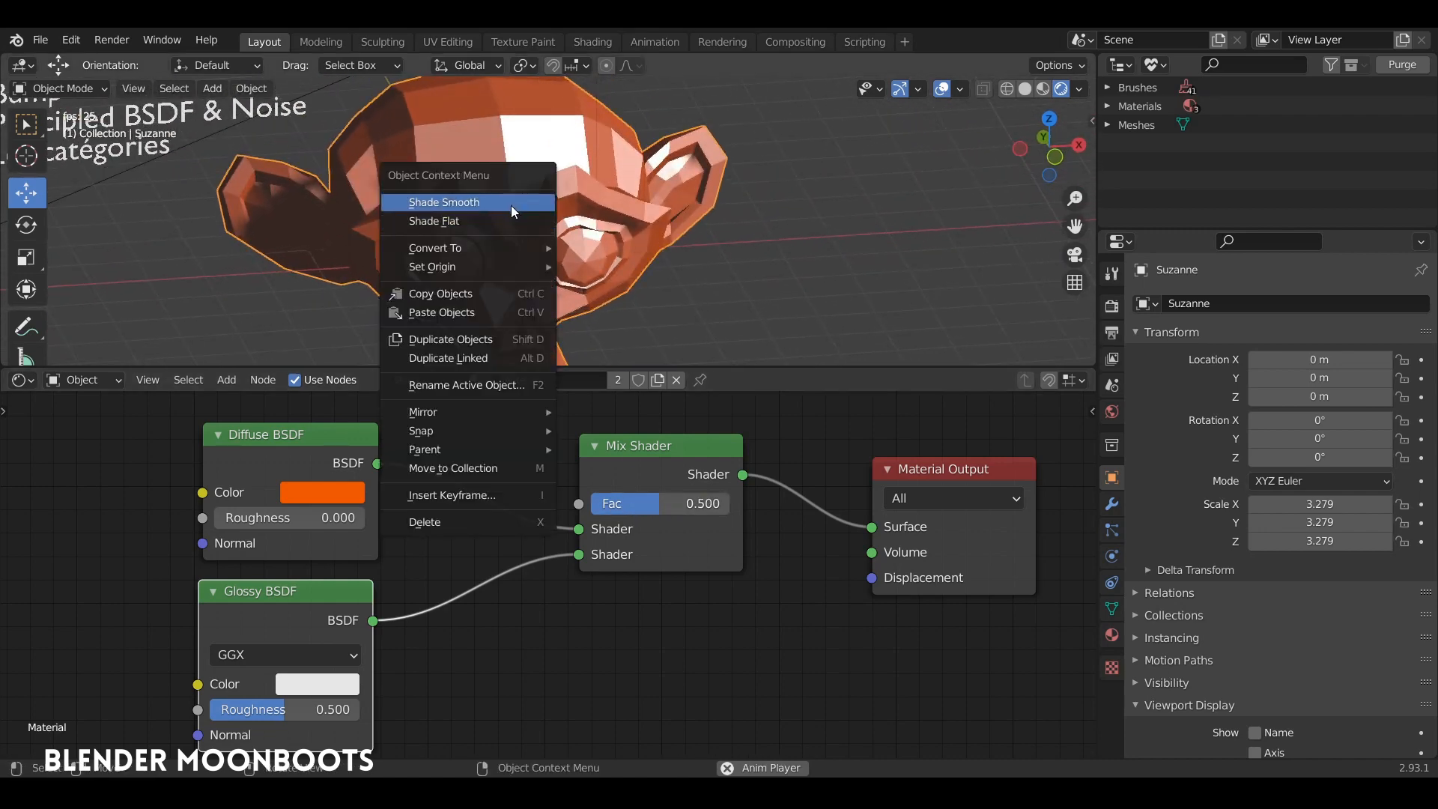
{"action": "left_click", "coordinate": [513, 203]}
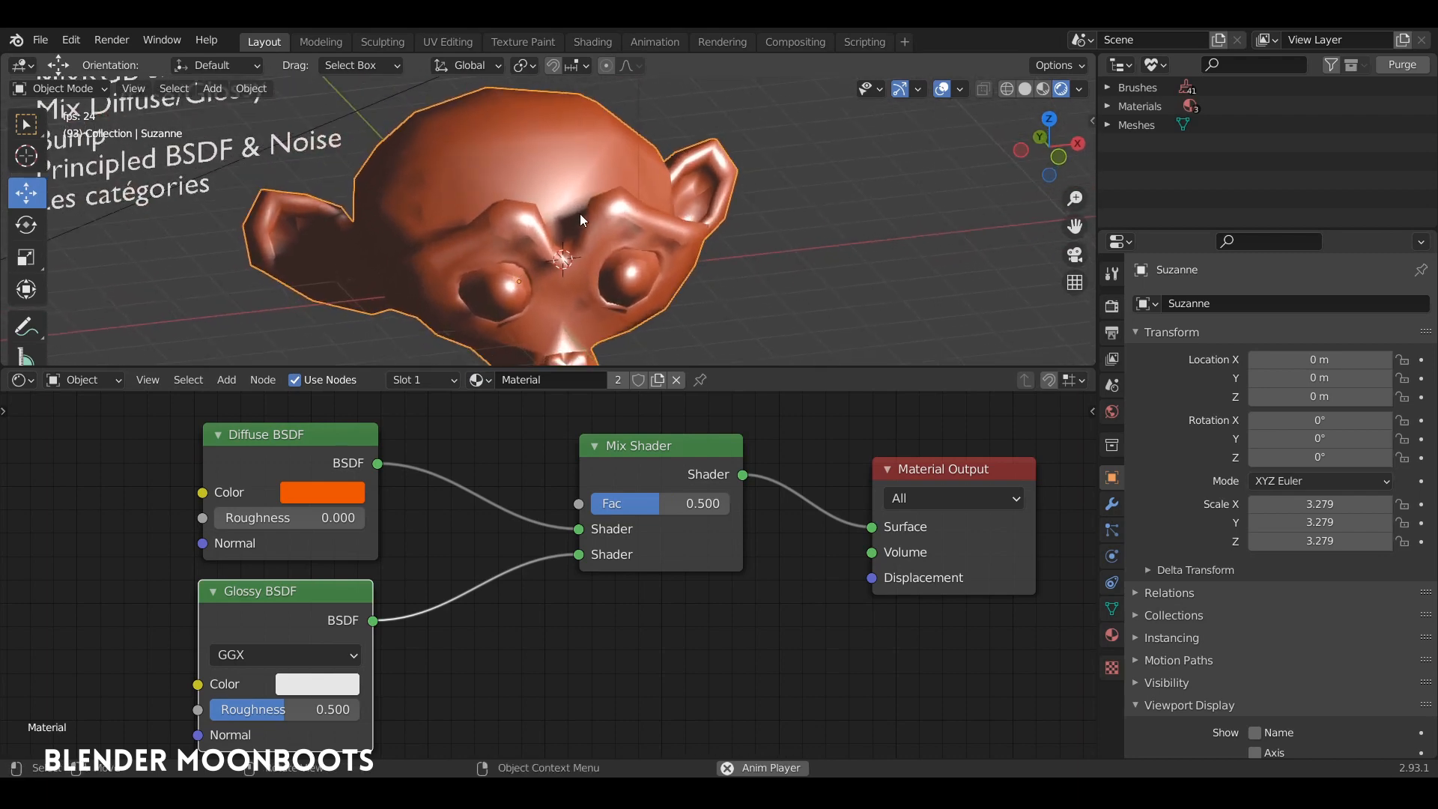
{"action": "key", "text": "ctrl+2"}
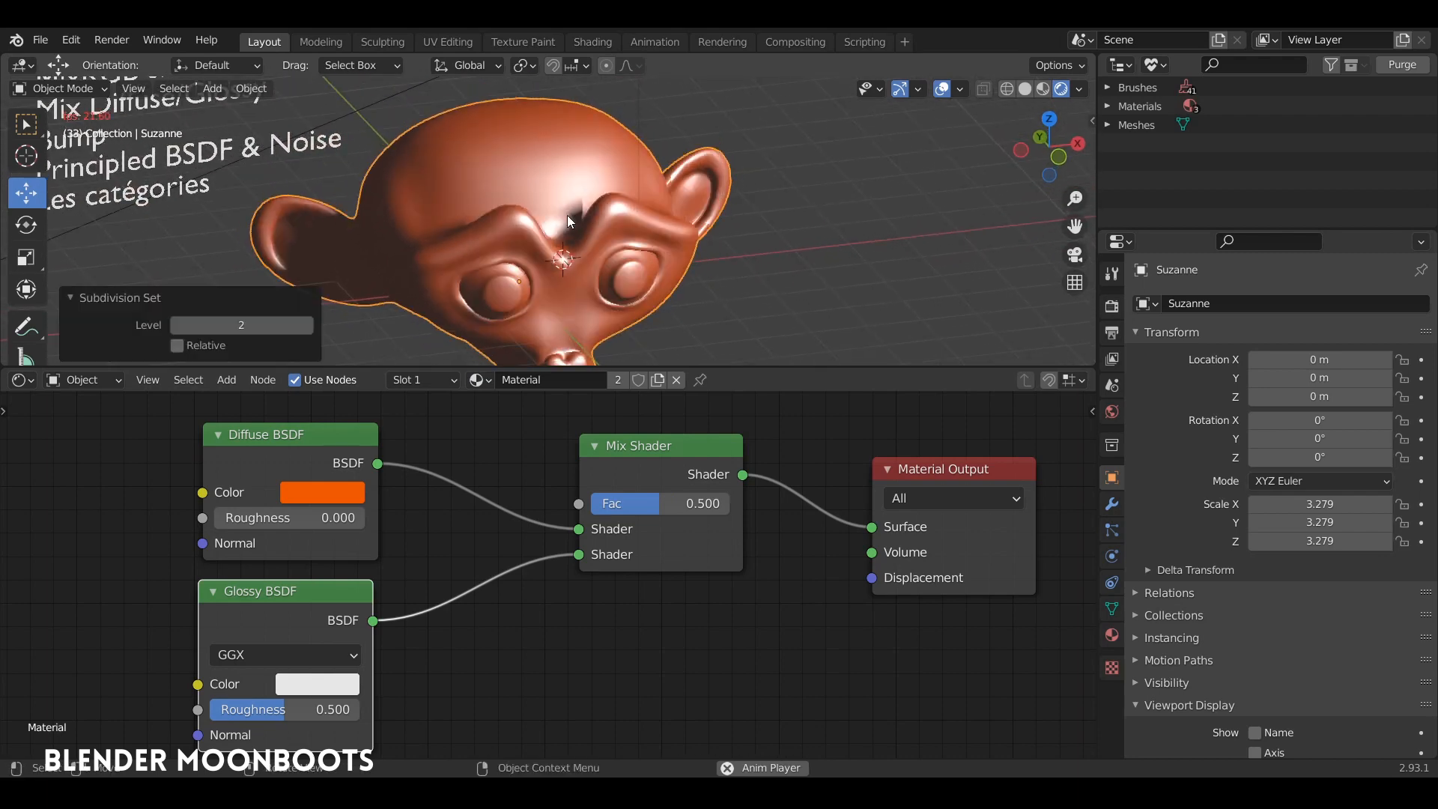
{"action": "left_click", "coordinate": [1112, 506]}
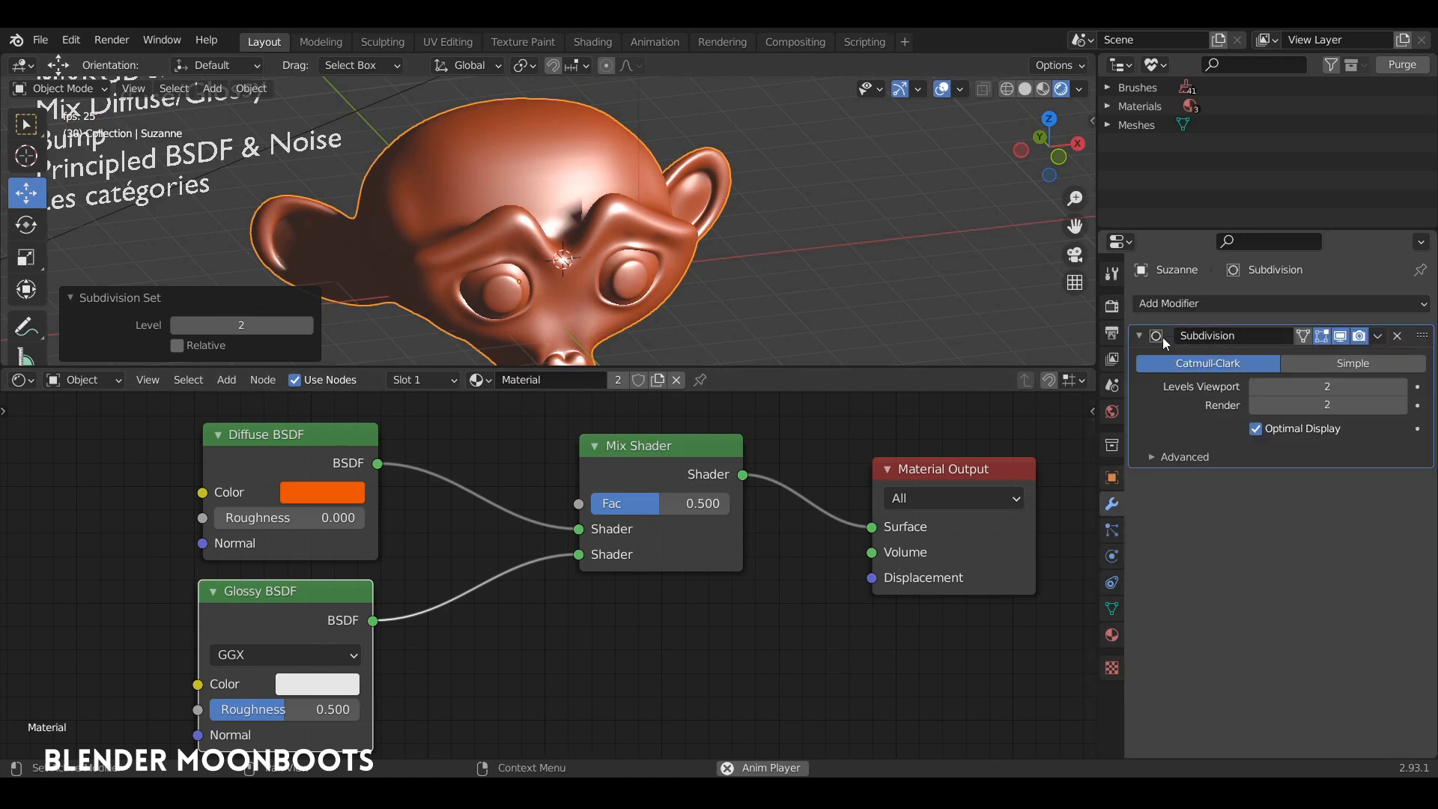
Set the Mix Shader's Fac to 1.000 and the Glossy BSDF's Roughness to 0.200.
{"action": "mouse_move", "coordinate": [648, 501]}
{"action": "left_mouse_down"}
{"action": "mouse_move", "coordinate": [676, 505]}
{"action": "mouse_move", "coordinate": [602, 509]}
{"action": "mouse_move", "coordinate": [638, 511]}
{"action": "left_mouse_up"}
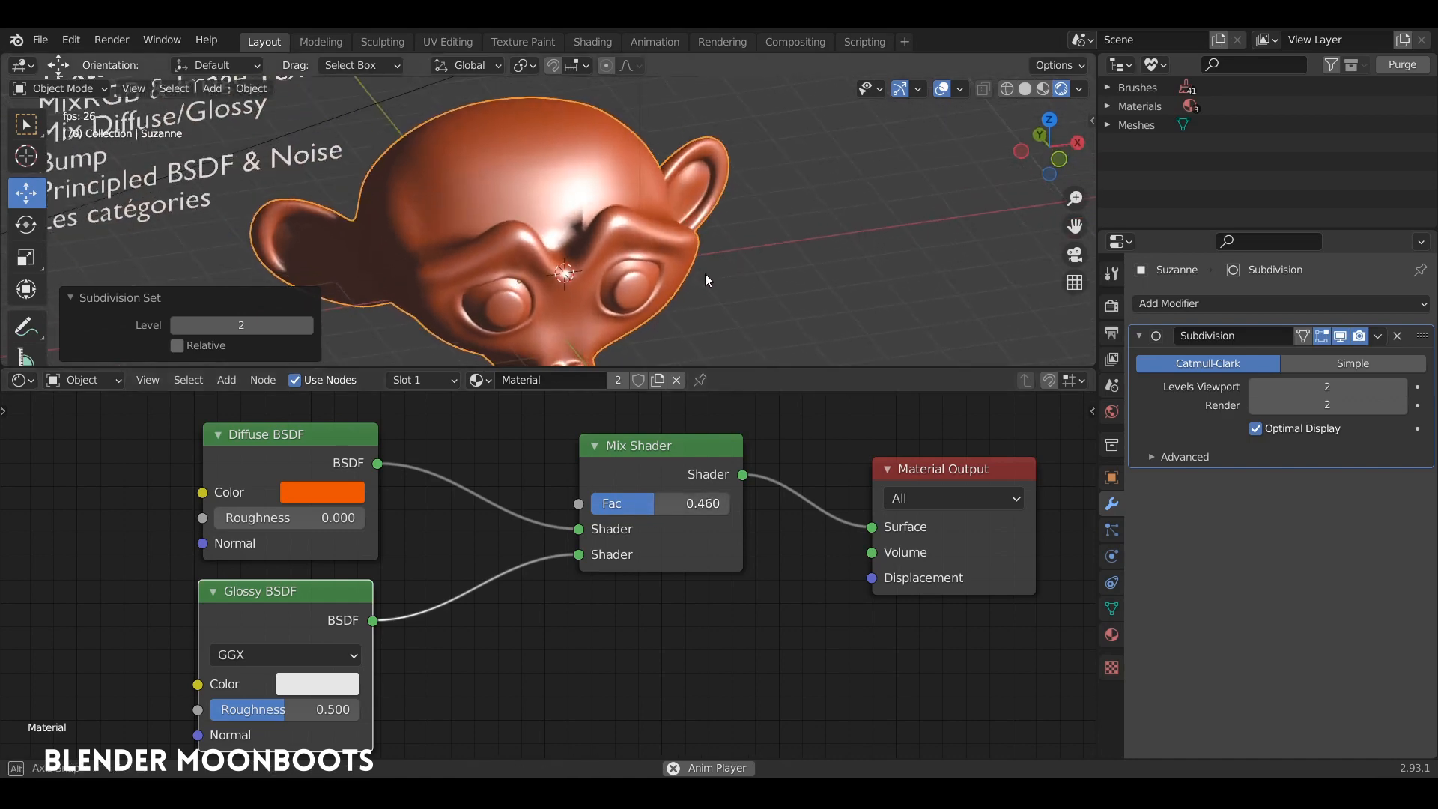
{"action": "left_click_drag", "start_coordinate": [646, 500], "coordinate": [736, 512]}
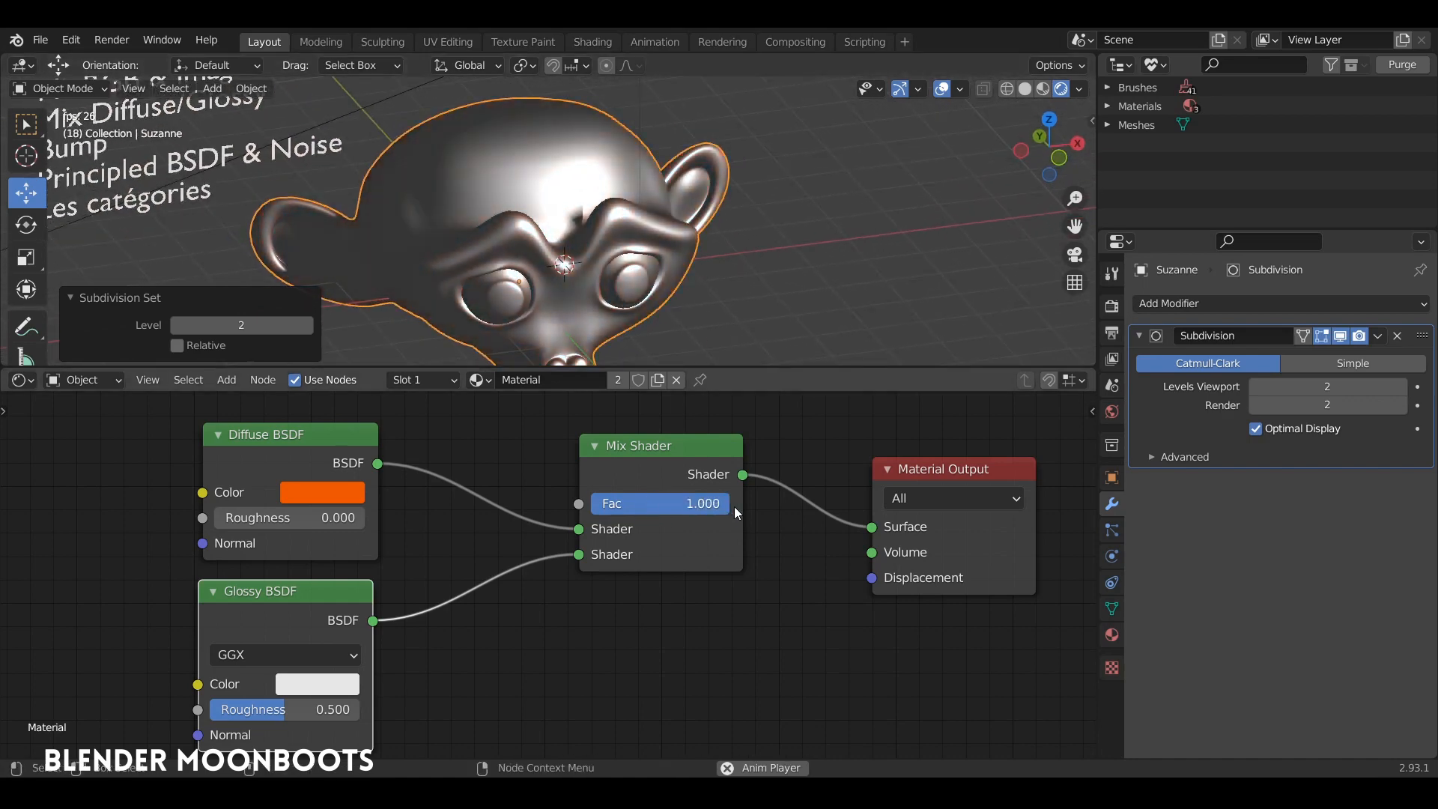
{"action": "left_click_drag", "start_coordinate": [326, 586], "coordinate": [444, 547]}
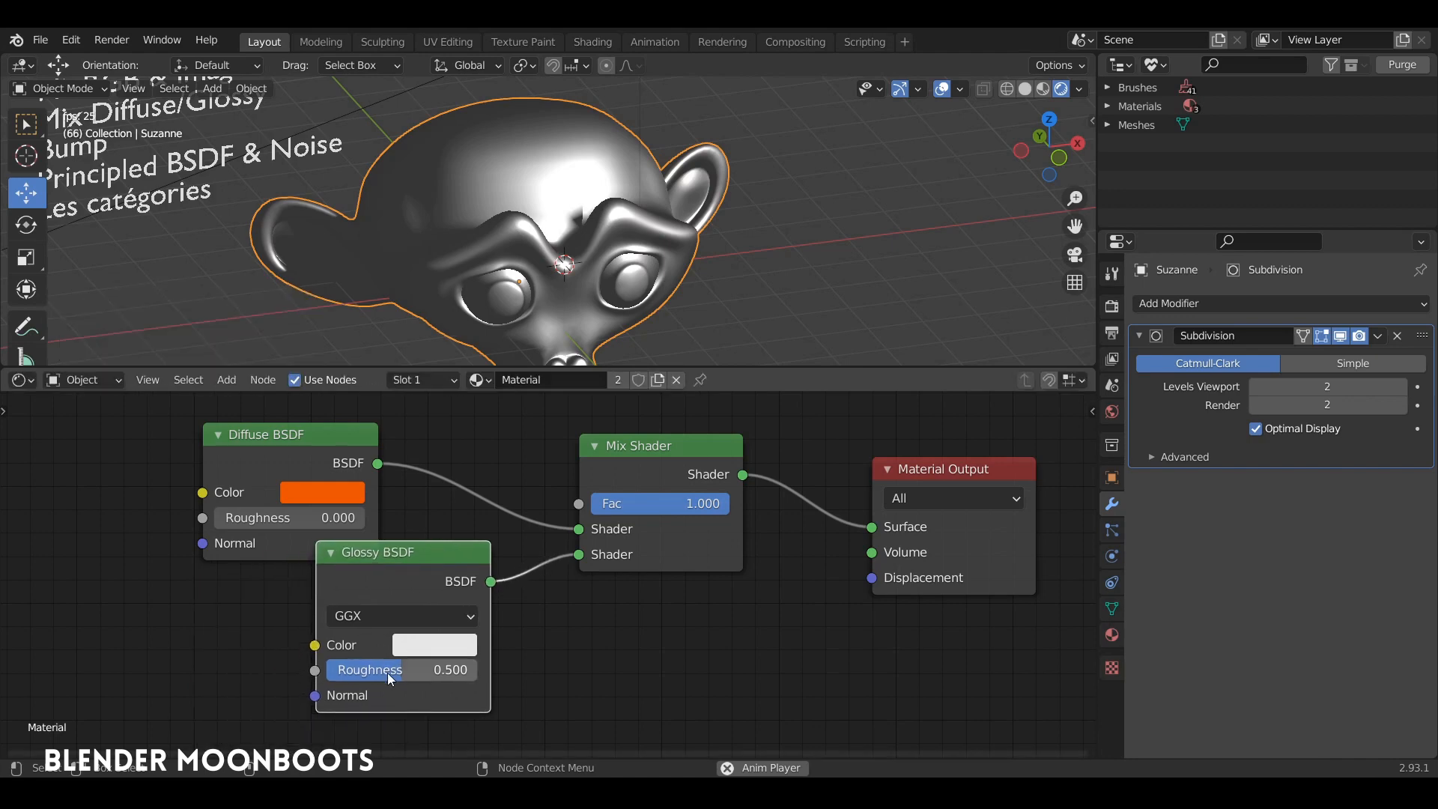
{"action": "left_click_drag", "start_coordinate": [388, 671], "coordinate": [337, 676]}
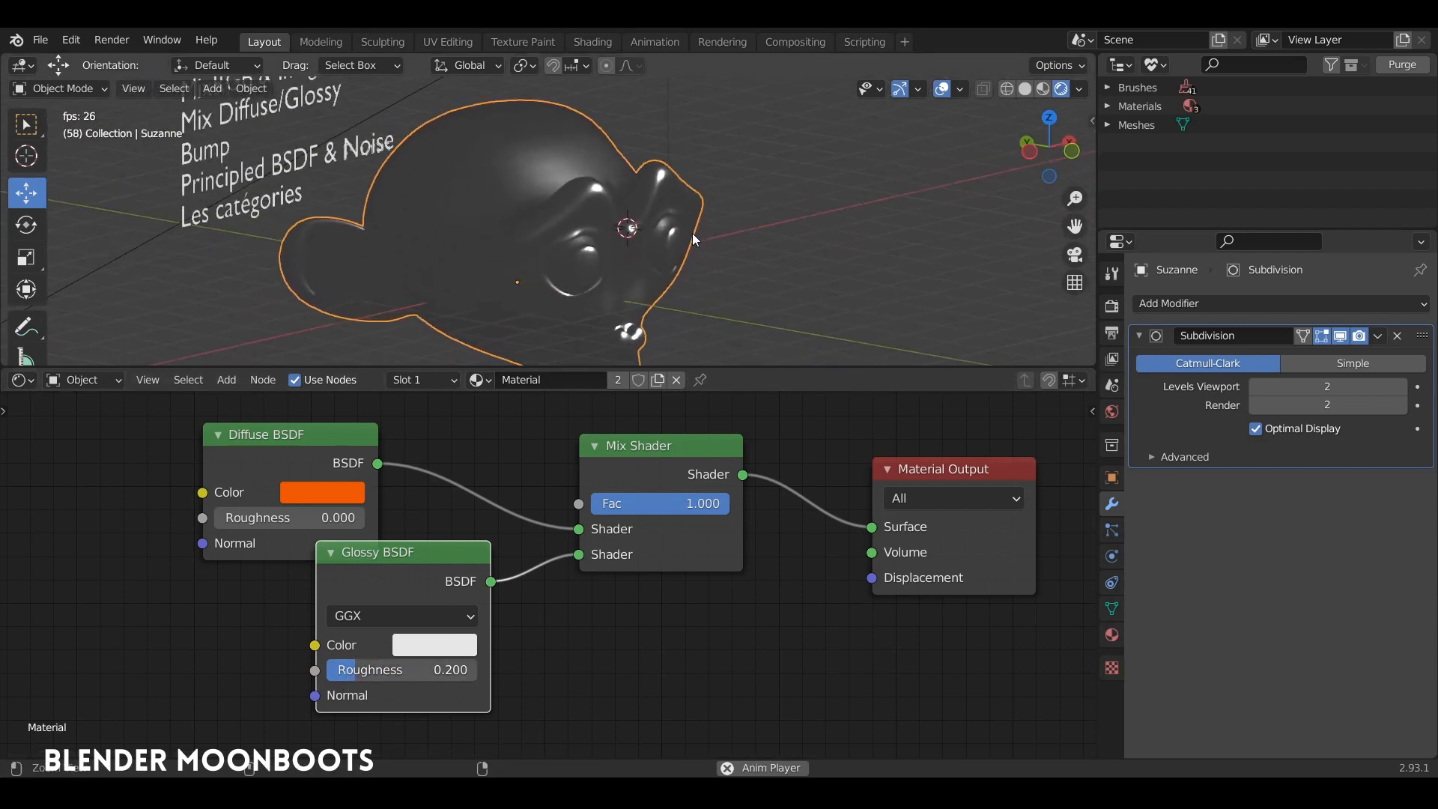
Enlarge the 3D viewport and switch it to Material Preview shading.
{"action": "left_click", "coordinate": [608, 152]}
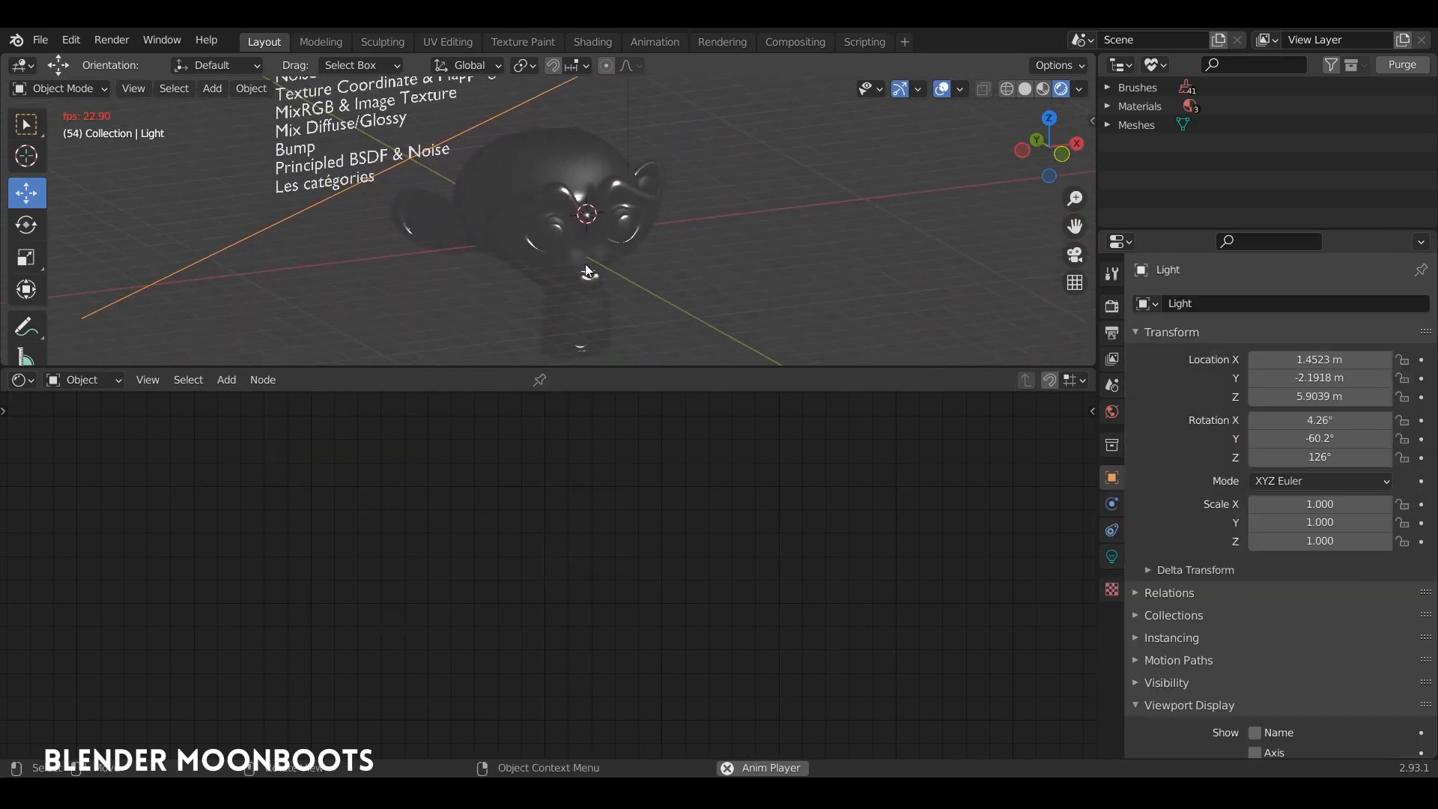
{"action": "left_click_drag", "start_coordinate": [579, 369], "coordinate": [599, 467]}
{"action": "middle_click_drag", "start_coordinate": [603, 347], "coordinate": [933, 137]}
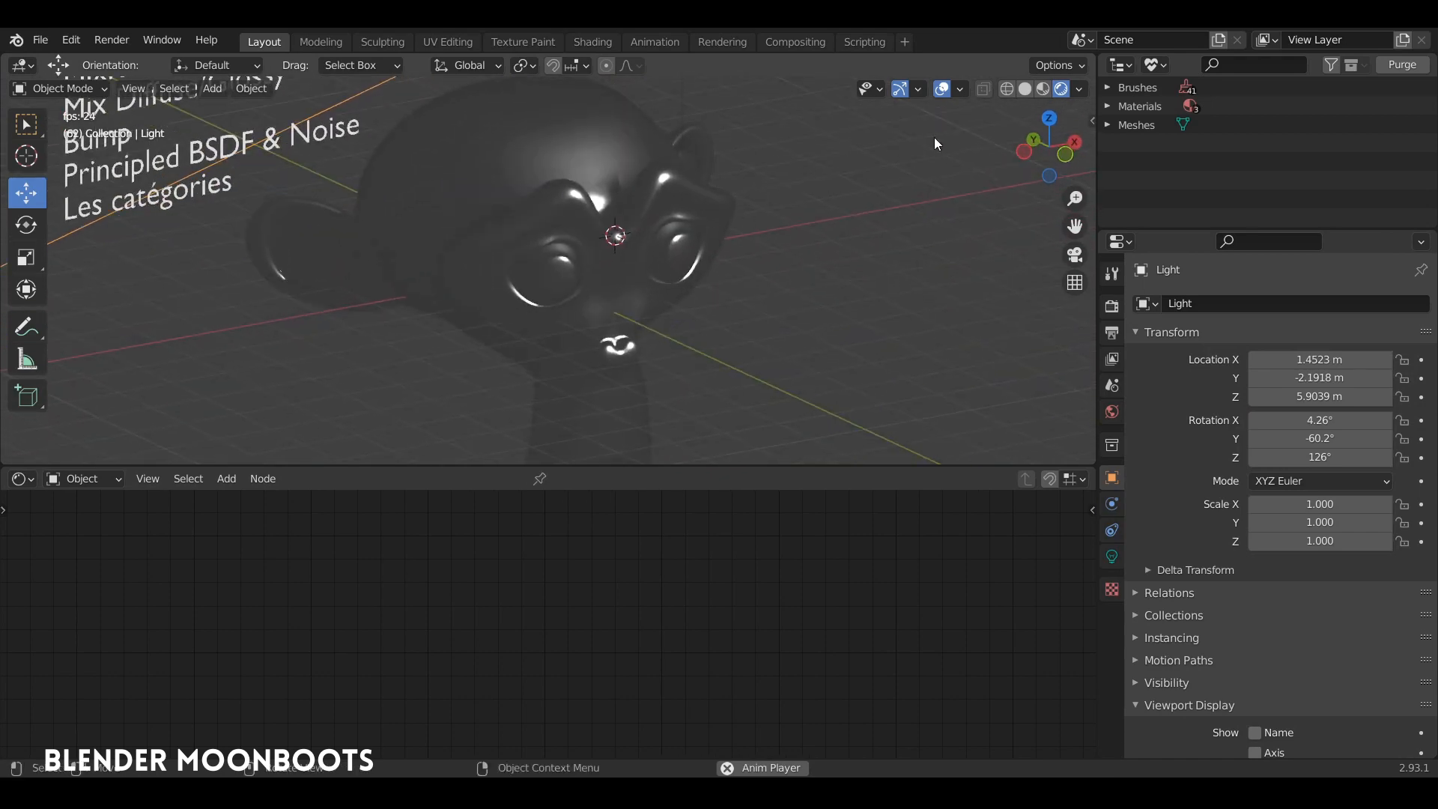
{"action": "left_click", "coordinate": [1043, 90]}
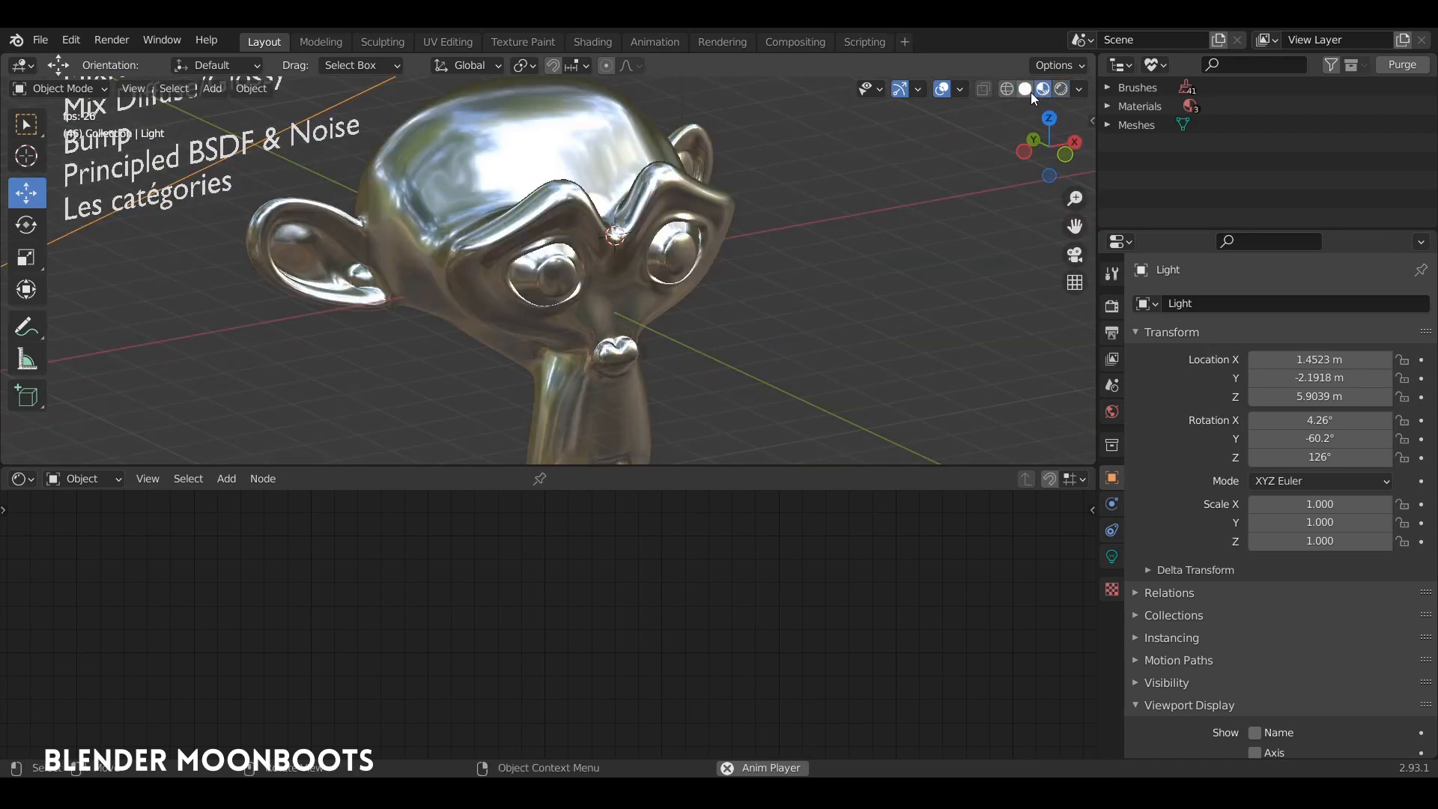
{"action": "left_click", "coordinate": [1079, 89]}
{"action": "left_click", "coordinate": [1049, 240]}
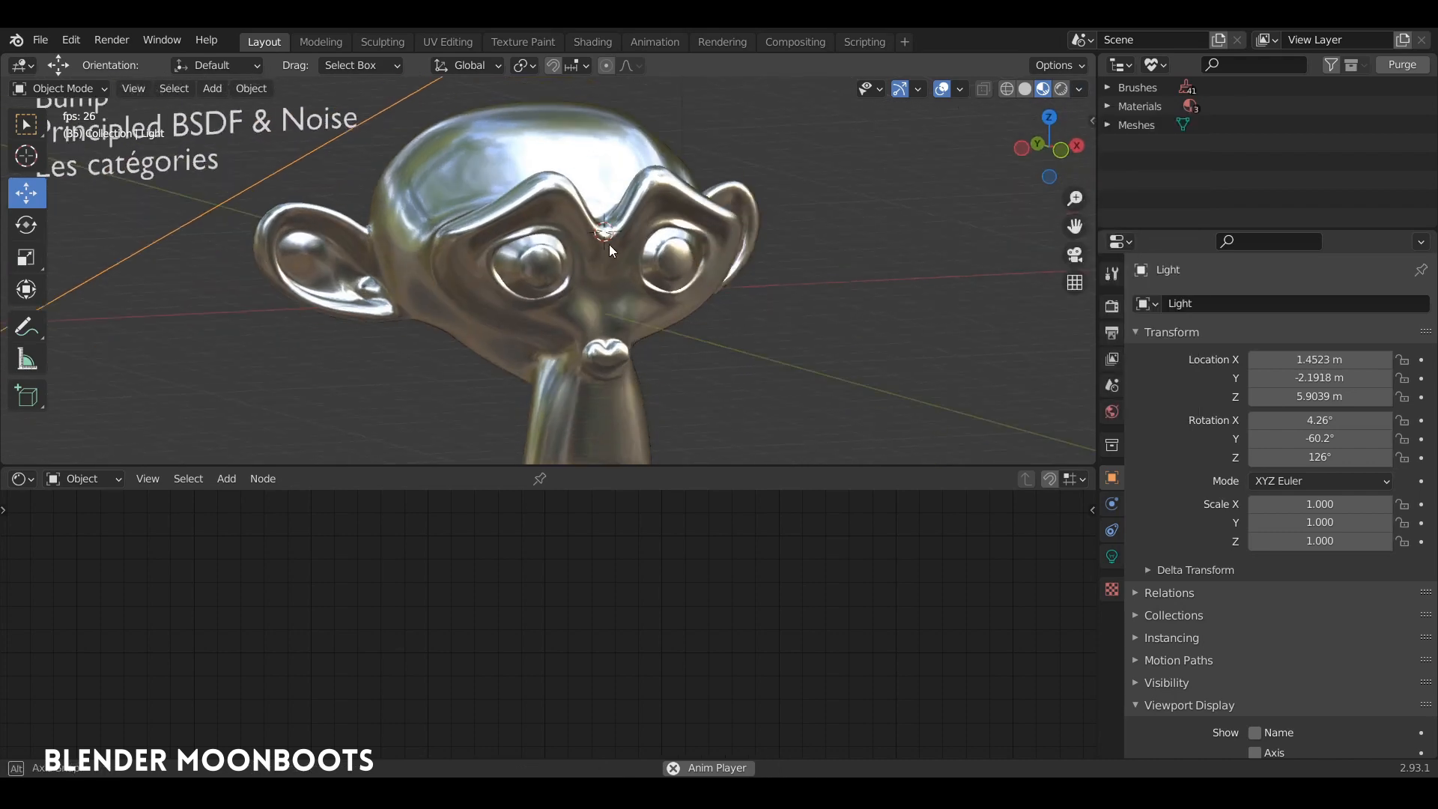
Reselect the Suzanne head and set its Glossy BSDF's Roughness to 0.100.
{"action": "left_click", "coordinate": [623, 263]}
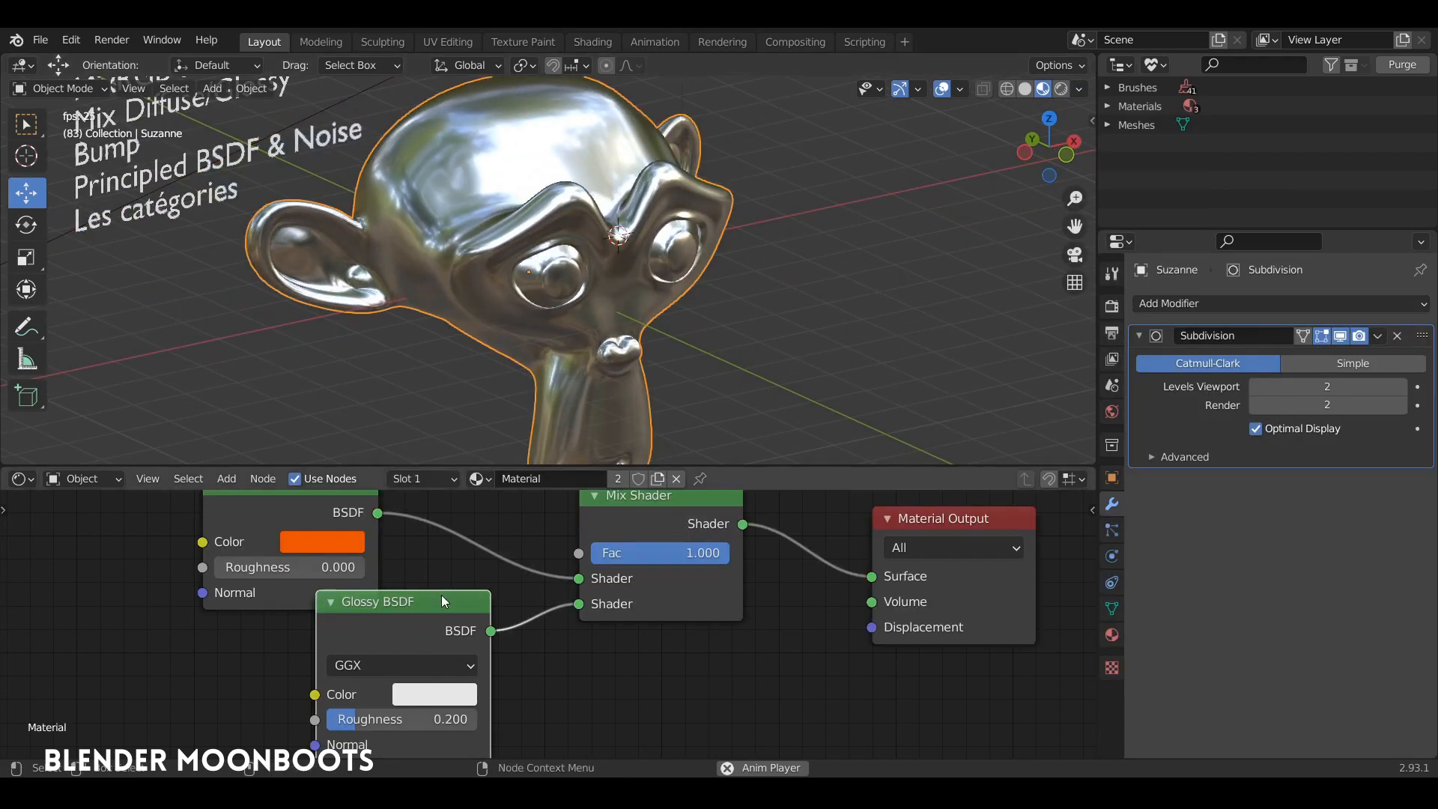
{"action": "left_click_drag", "start_coordinate": [441, 596], "coordinate": [443, 570]}
{"action": "middle_click_drag", "start_coordinate": [442, 570], "coordinate": [476, 545]}
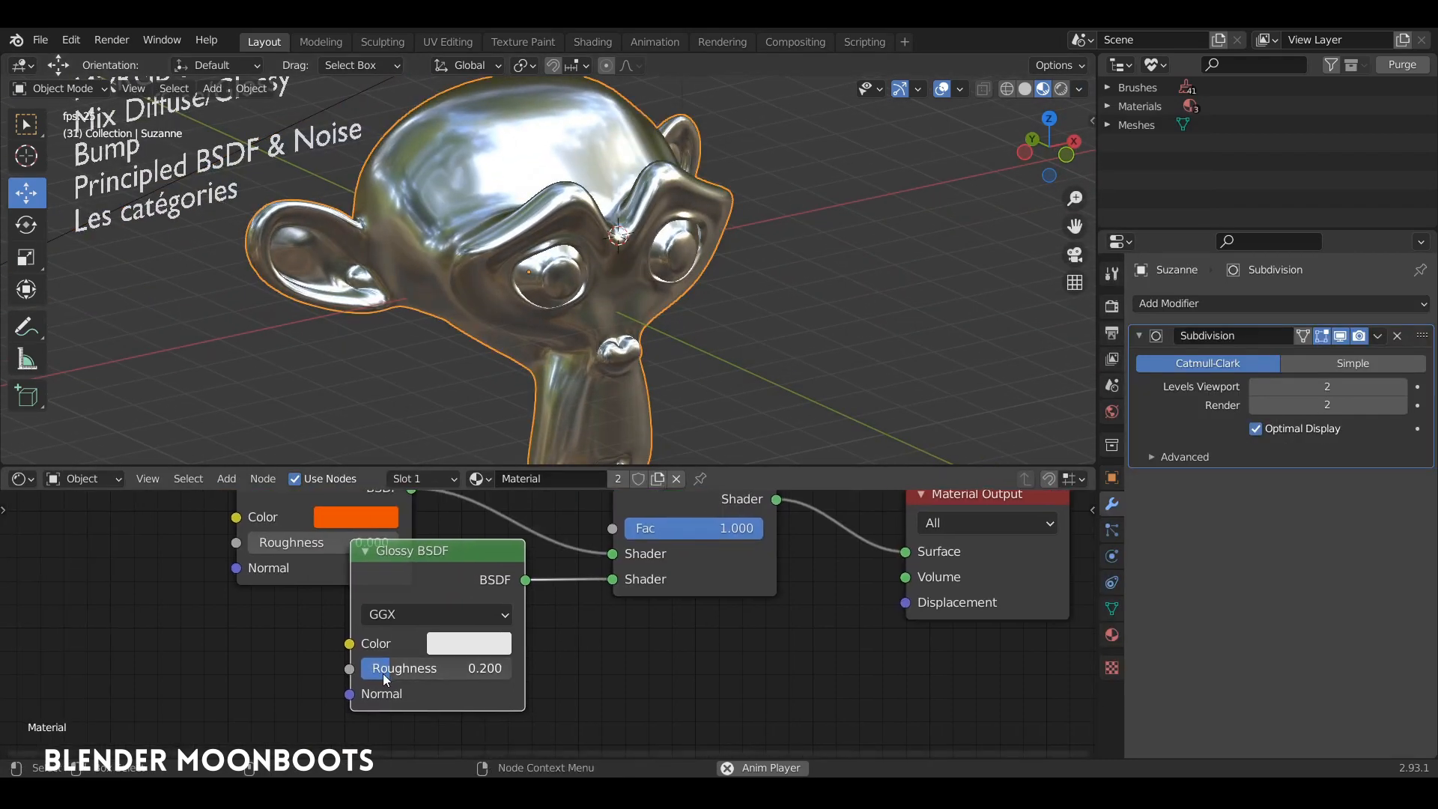
{"action": "left_click_drag", "start_coordinate": [386, 679], "coordinate": [368, 679]}
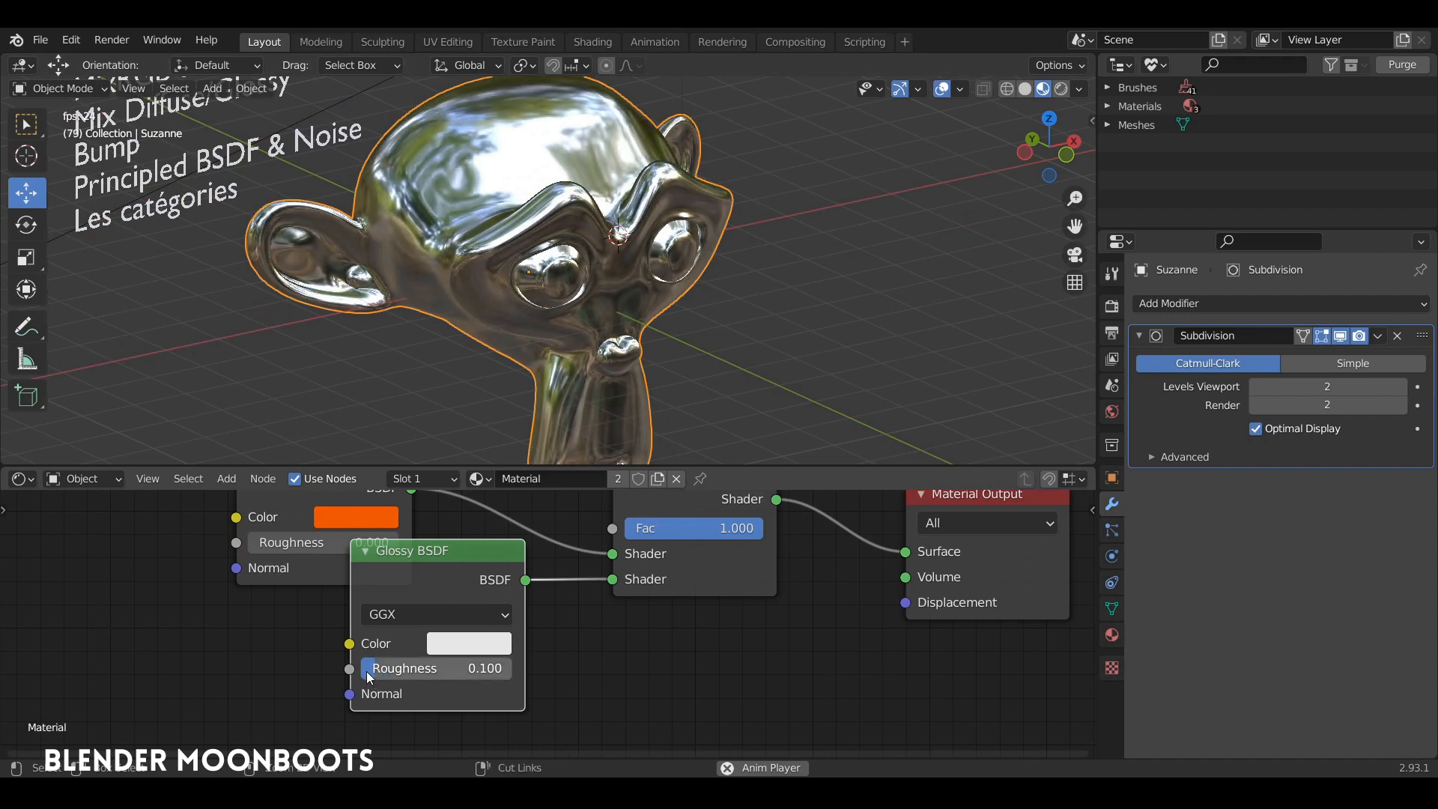
Rearrange the Diffuse and Glossy BSDF nodes in an enlarged node editor and set the Mix Shader's Fac to 0.300.
{"action": "left_click_drag", "start_coordinate": [509, 464], "coordinate": [513, 421]}
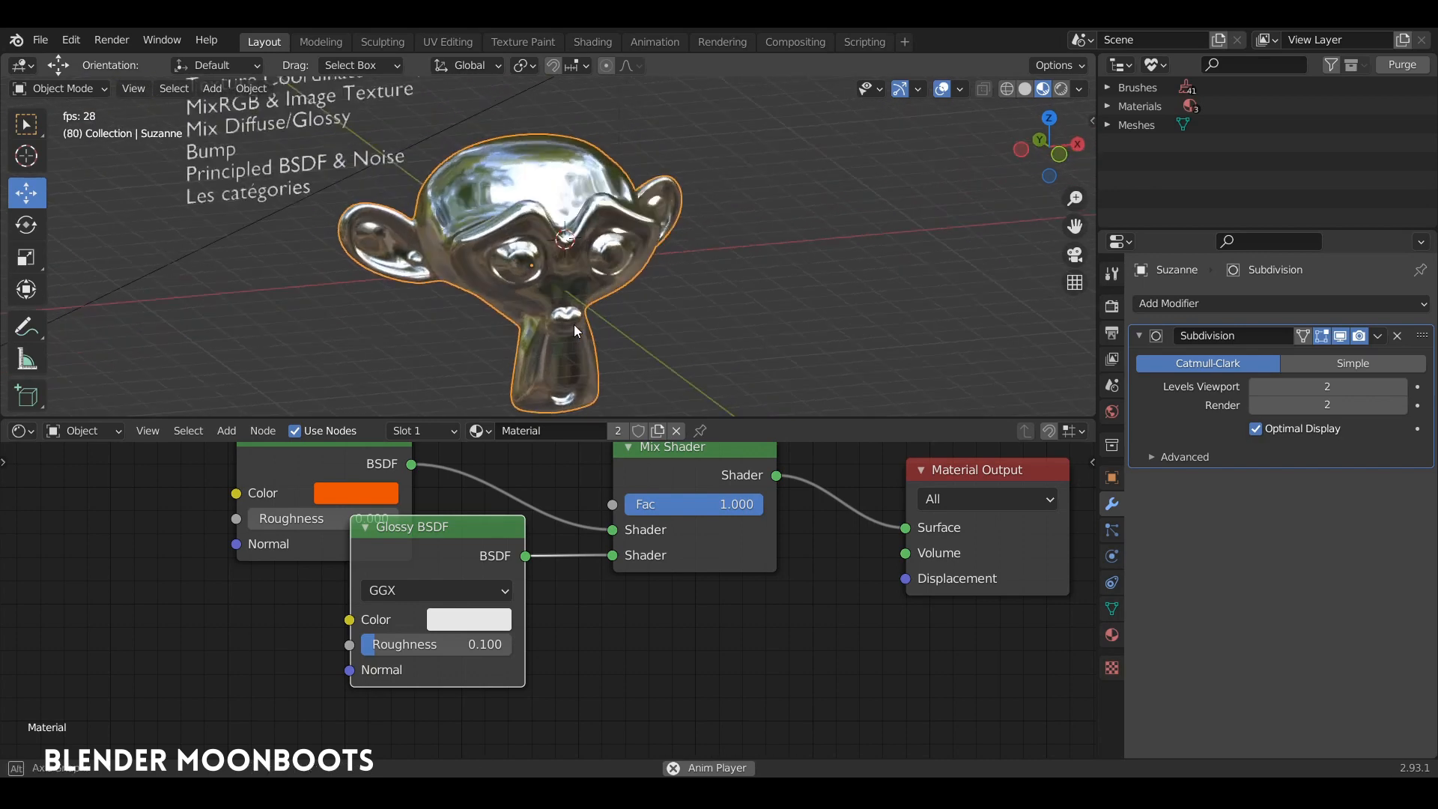
{"action": "left_click_drag", "start_coordinate": [439, 527], "coordinate": [403, 603]}
{"action": "left_click_drag", "start_coordinate": [300, 464], "coordinate": [250, 575]}
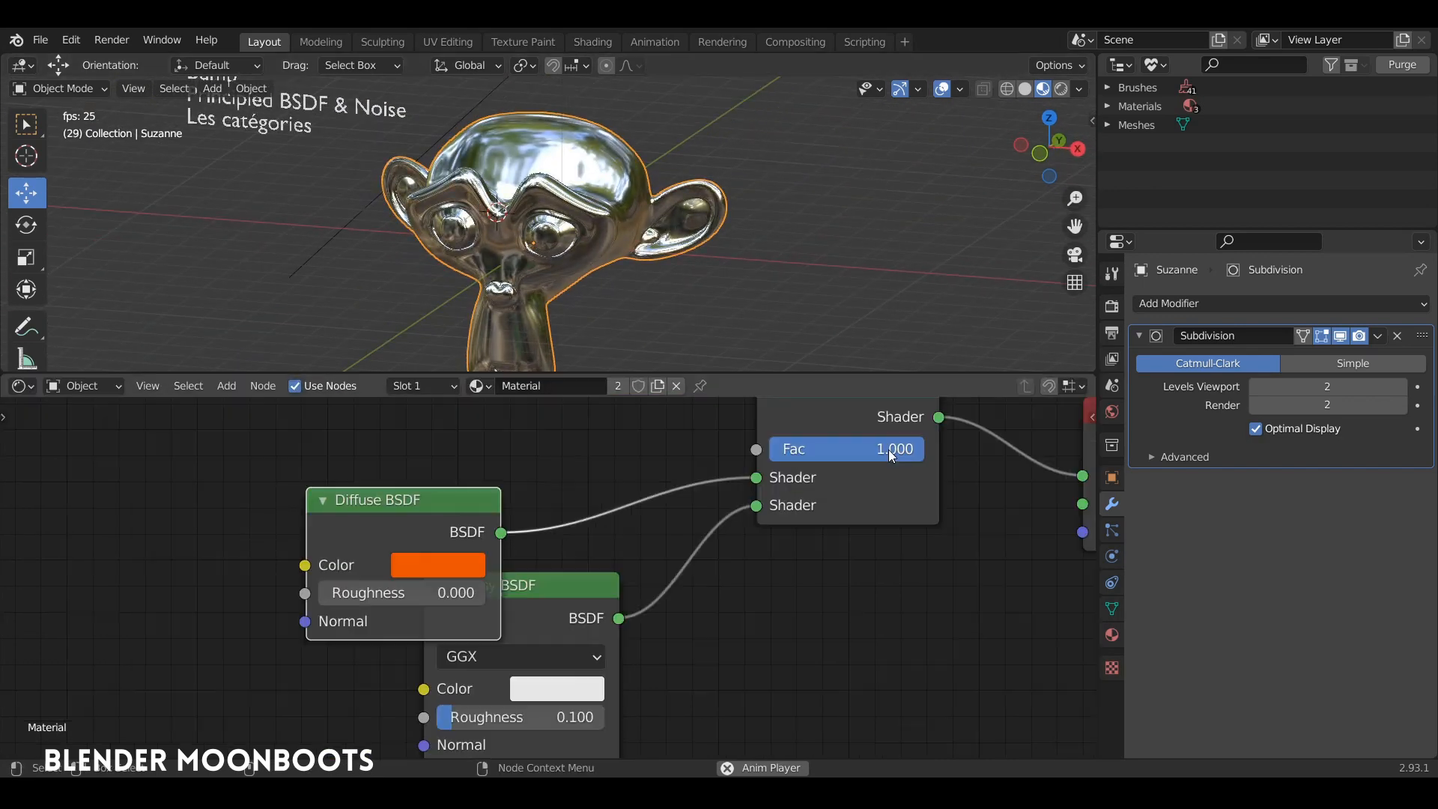
{"action": "left_click_drag", "start_coordinate": [890, 452], "coordinate": [770, 460]}
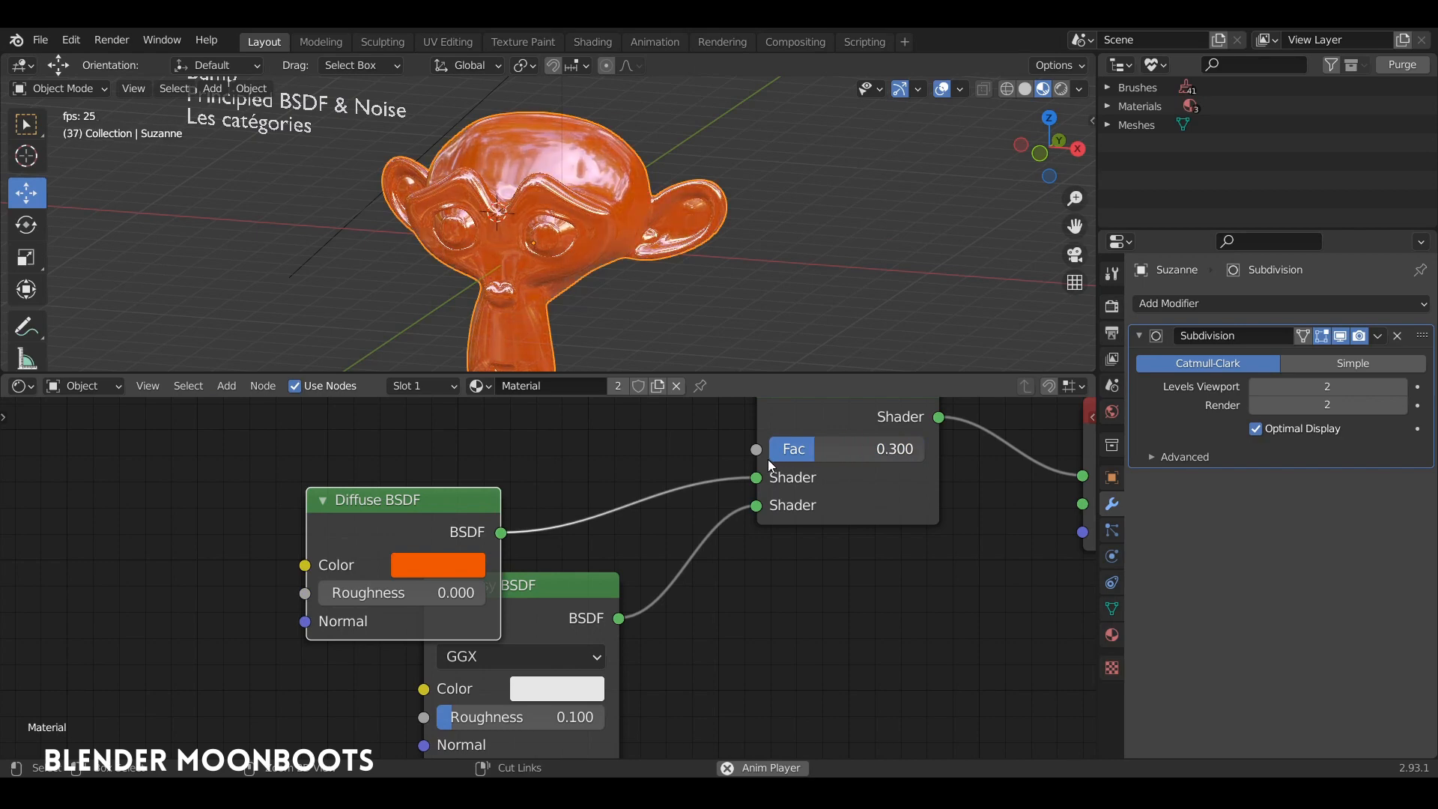
Give the node editor more room and add a Layer Weight input node above the Diffuse BSDF.
{"action": "left_click_drag", "start_coordinate": [657, 374], "coordinate": [657, 312]}
{"action": "middle_click_drag", "start_coordinate": [622, 432], "coordinate": [701, 571]}
{"action": "key", "text": "shift+a"}
{"action": "mouse_move", "coordinate": [487, 417]}
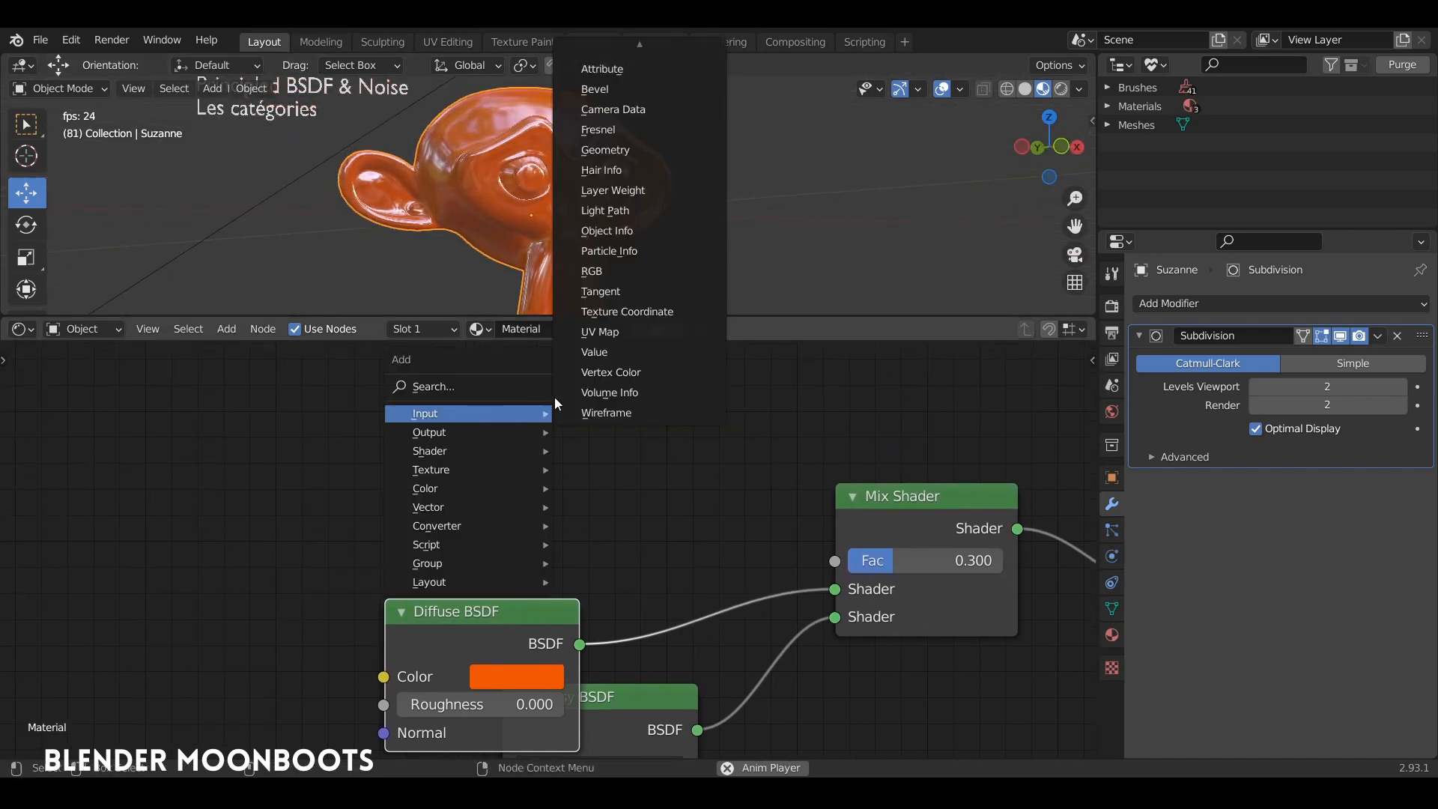
{"action": "left_click", "coordinate": [662, 194]}
{"action": "left_click", "coordinate": [416, 410]}
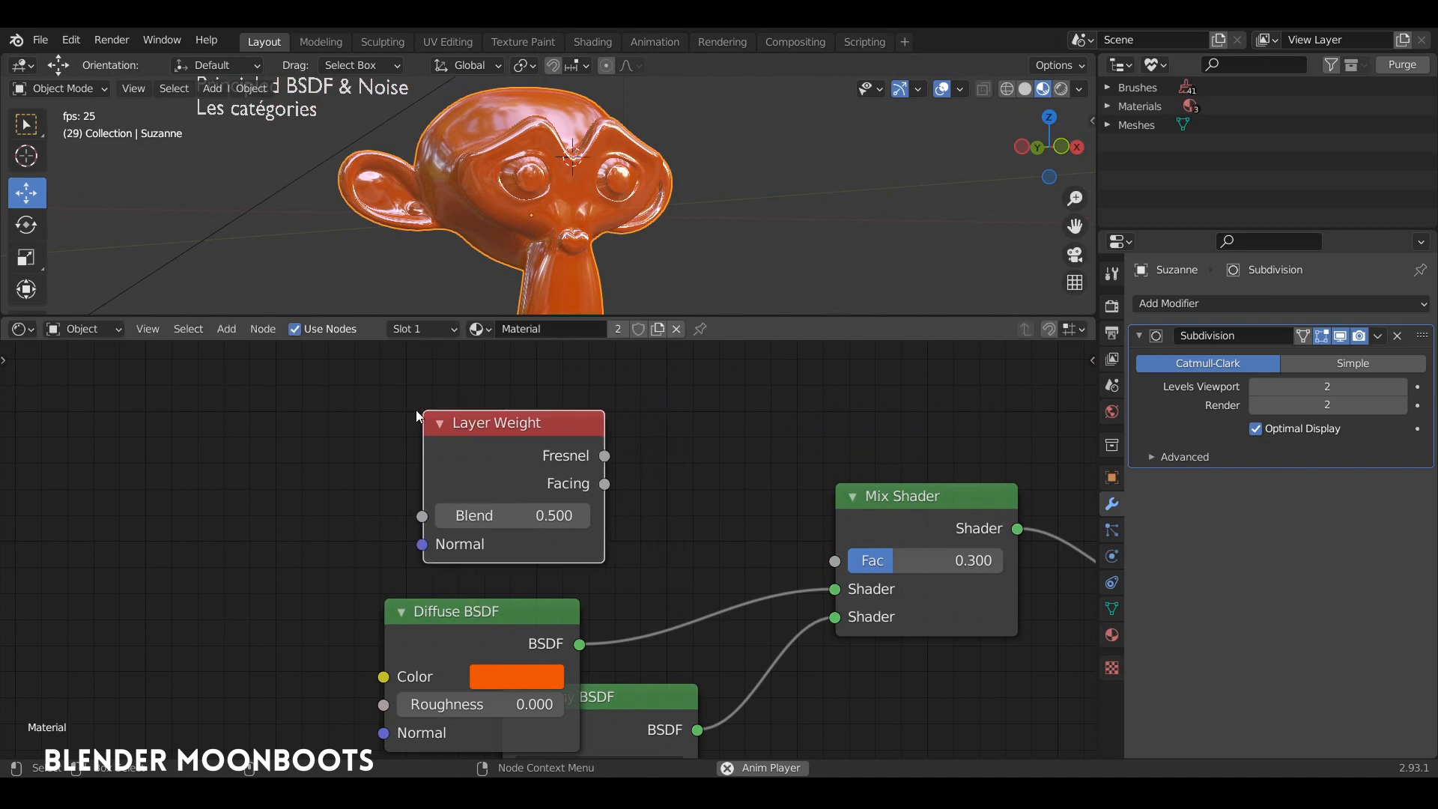
Connect the Layer Weight's Facing output to the Mix Shader's Fac input and enlarge the 3D viewport.
{"action": "middle_click_drag", "start_coordinate": [637, 456], "coordinate": [559, 424]}
{"action": "mouse_move", "coordinate": [524, 451]}
{"action": "left_mouse_down"}
{"action": "mouse_move", "coordinate": [637, 519]}
{"action": "mouse_move", "coordinate": [755, 531]}
{"action": "left_mouse_up"}
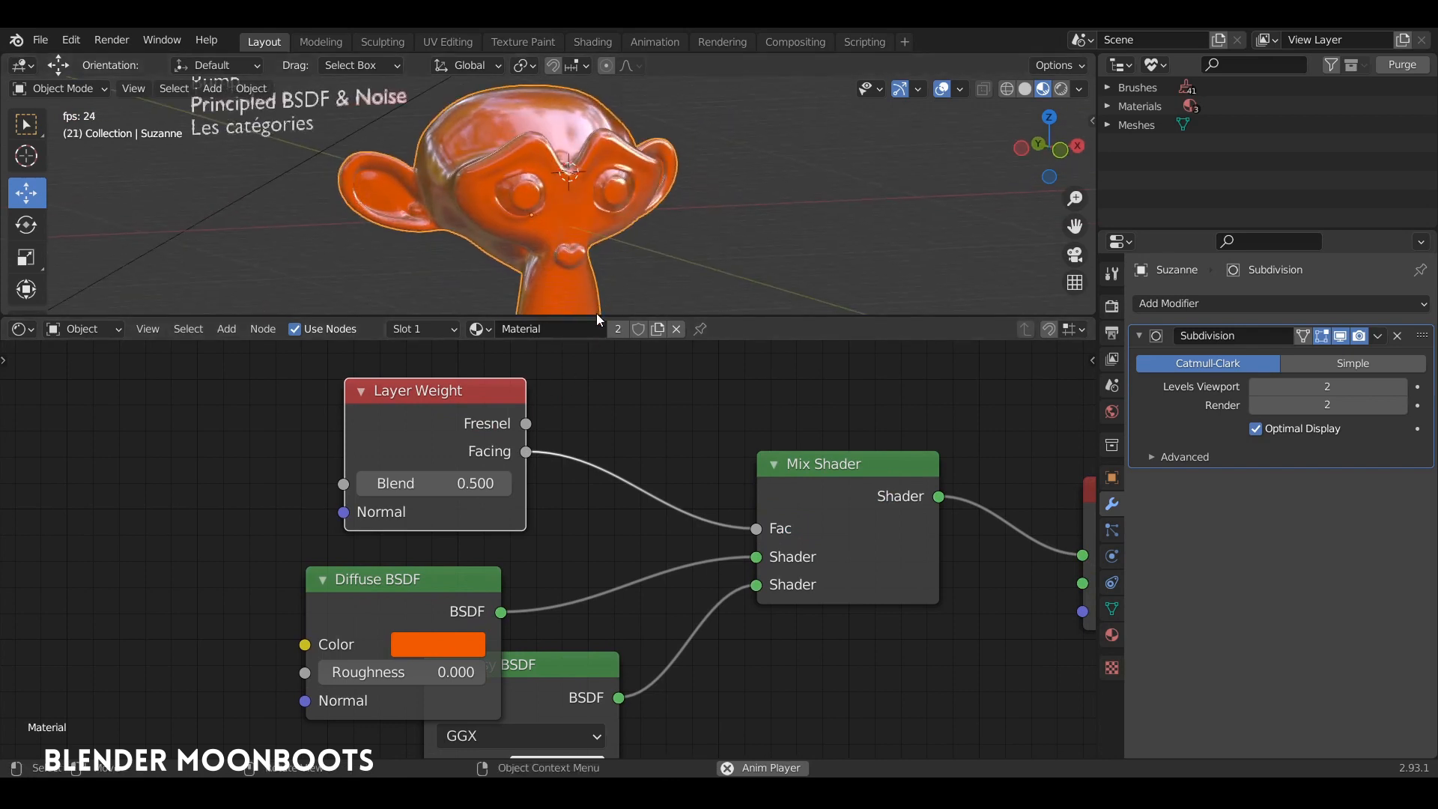
{"action": "left_click_drag", "start_coordinate": [596, 319], "coordinate": [605, 367]}
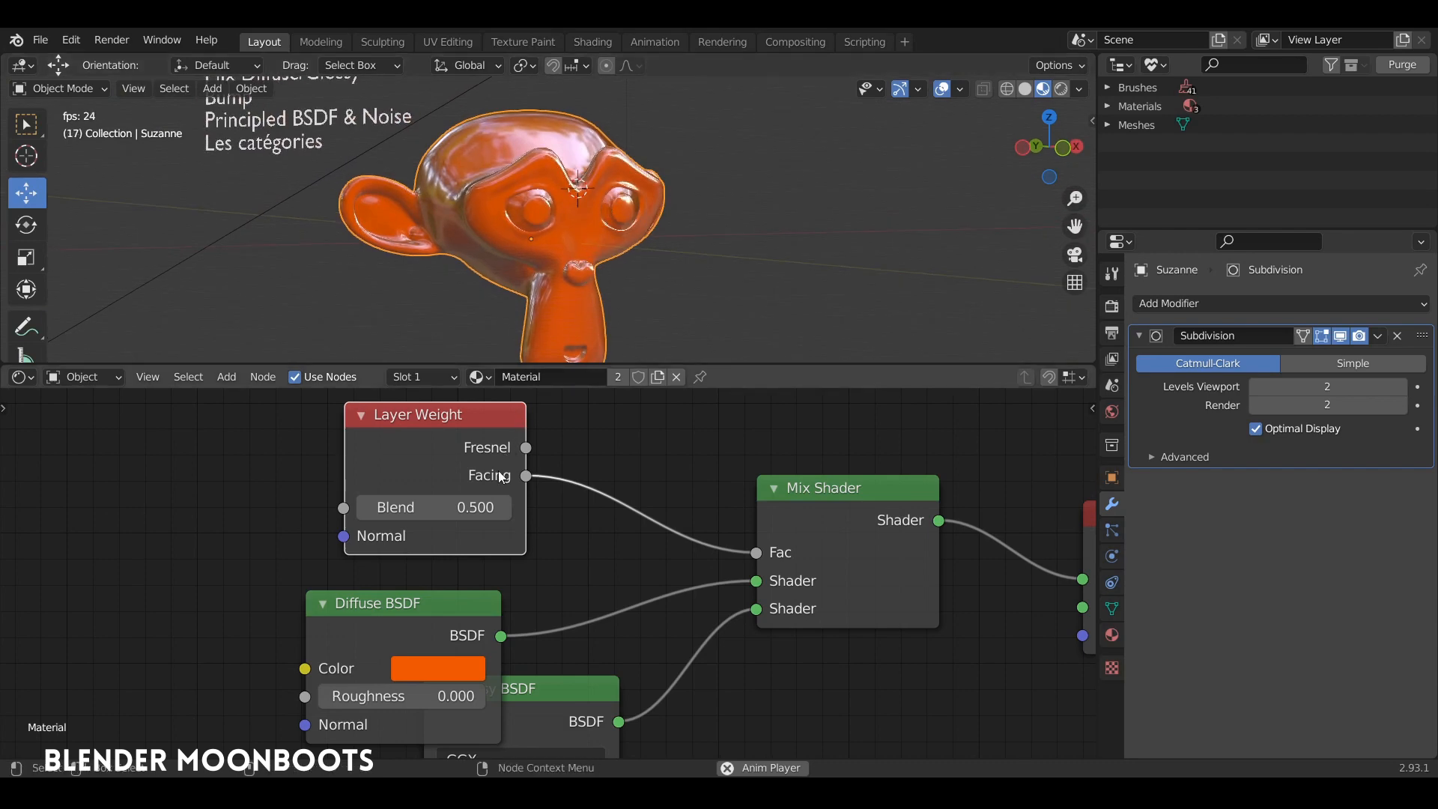
Set the Layer Weight node's Blend to 0.100 and view the effect on the Suzanne head.
{"action": "left_click_drag", "start_coordinate": [502, 503], "coordinate": [476, 510]}
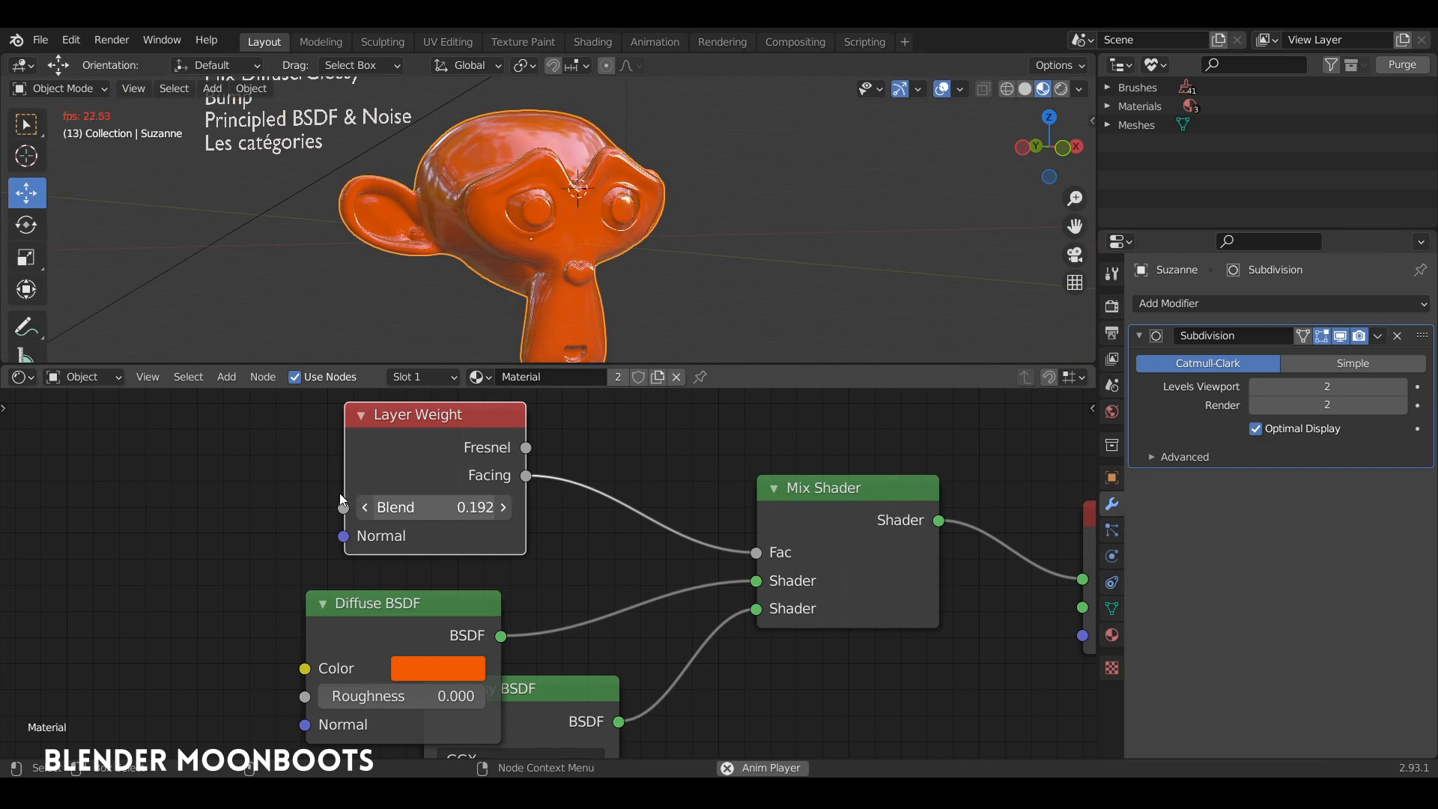
{"action": "left_click_drag", "start_coordinate": [339, 494], "coordinate": [312, 497]}
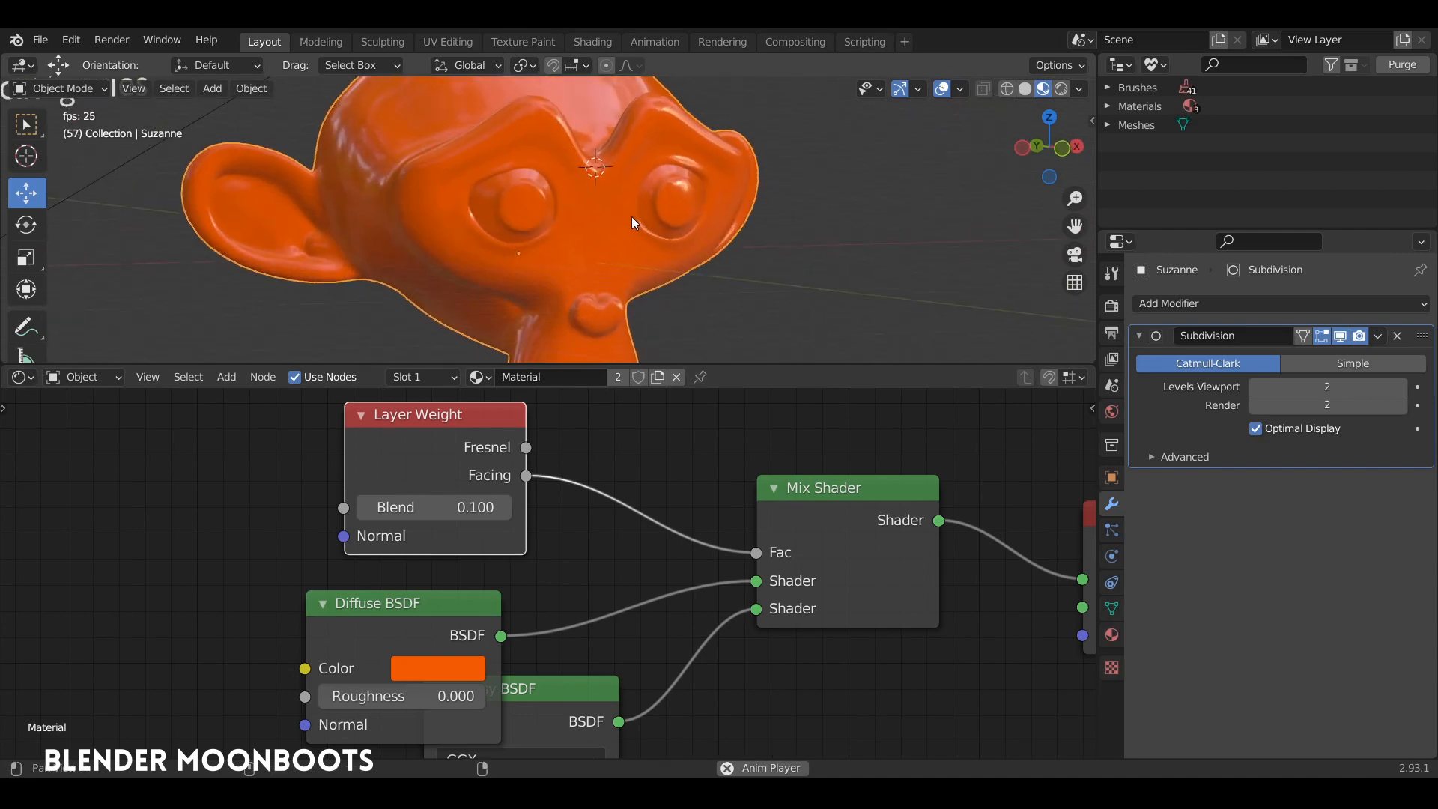
{"action": "mouse_move", "coordinate": [656, 265]}
{"action": "middle_mouse_down"}
{"action": "mouse_move", "coordinate": [674, 259]}
{"action": "mouse_move", "coordinate": [650, 272]}
{"action": "middle_mouse_up"}
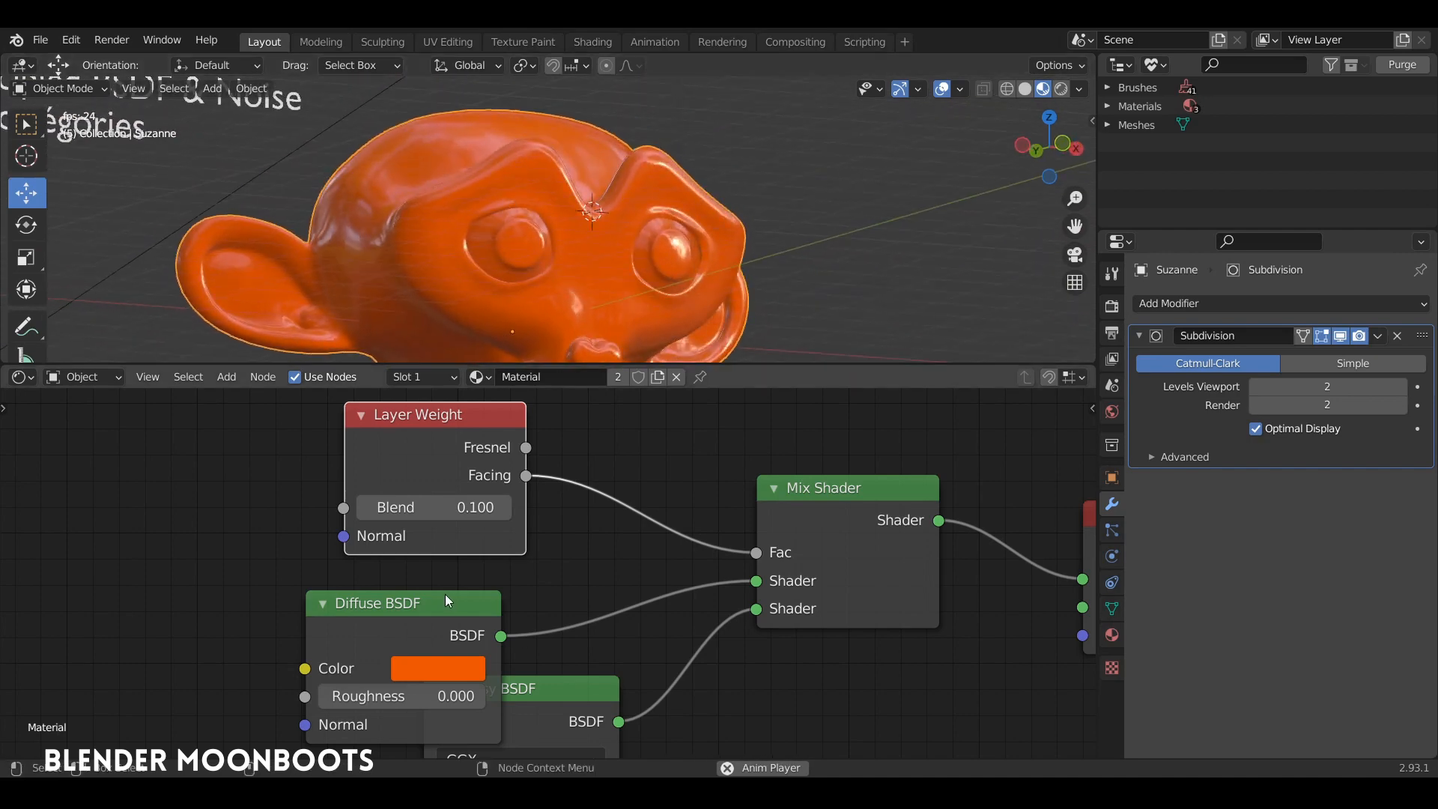
Rearrange the Diffuse and Glossy BSDF nodes between the Layer Weight and Mix Shader, and give the node editor more height.
{"action": "left_click_drag", "start_coordinate": [447, 598], "coordinate": [352, 497]}
{"action": "left_click_drag", "start_coordinate": [491, 685], "coordinate": [497, 523]}
{"action": "mouse_move", "coordinate": [458, 657]}
{"action": "left_mouse_down"}
{"action": "mouse_move", "coordinate": [520, 665]}
{"action": "mouse_move", "coordinate": [465, 668]}
{"action": "left_mouse_up"}
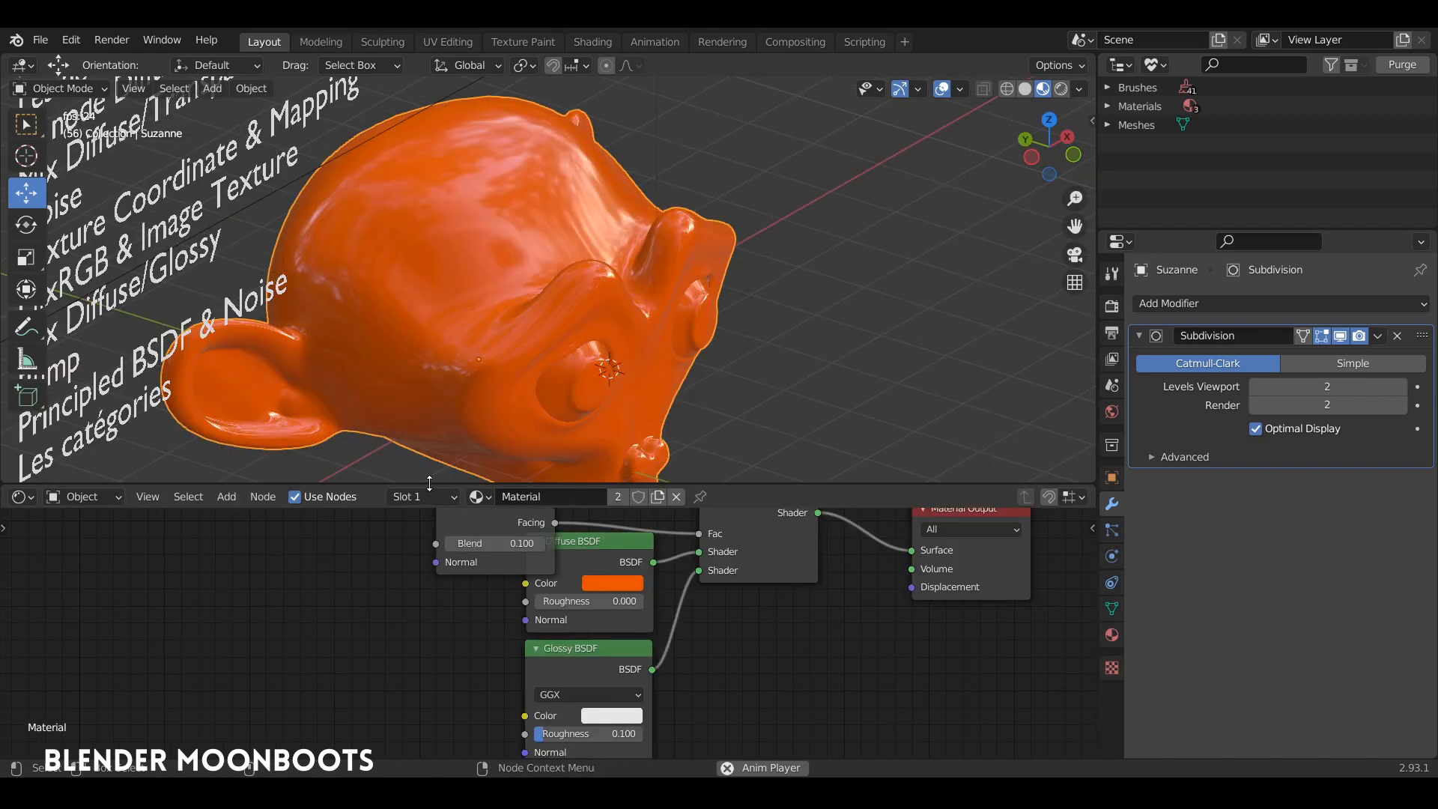
{"action": "left_click_drag", "start_coordinate": [429, 483], "coordinate": [429, 393]}
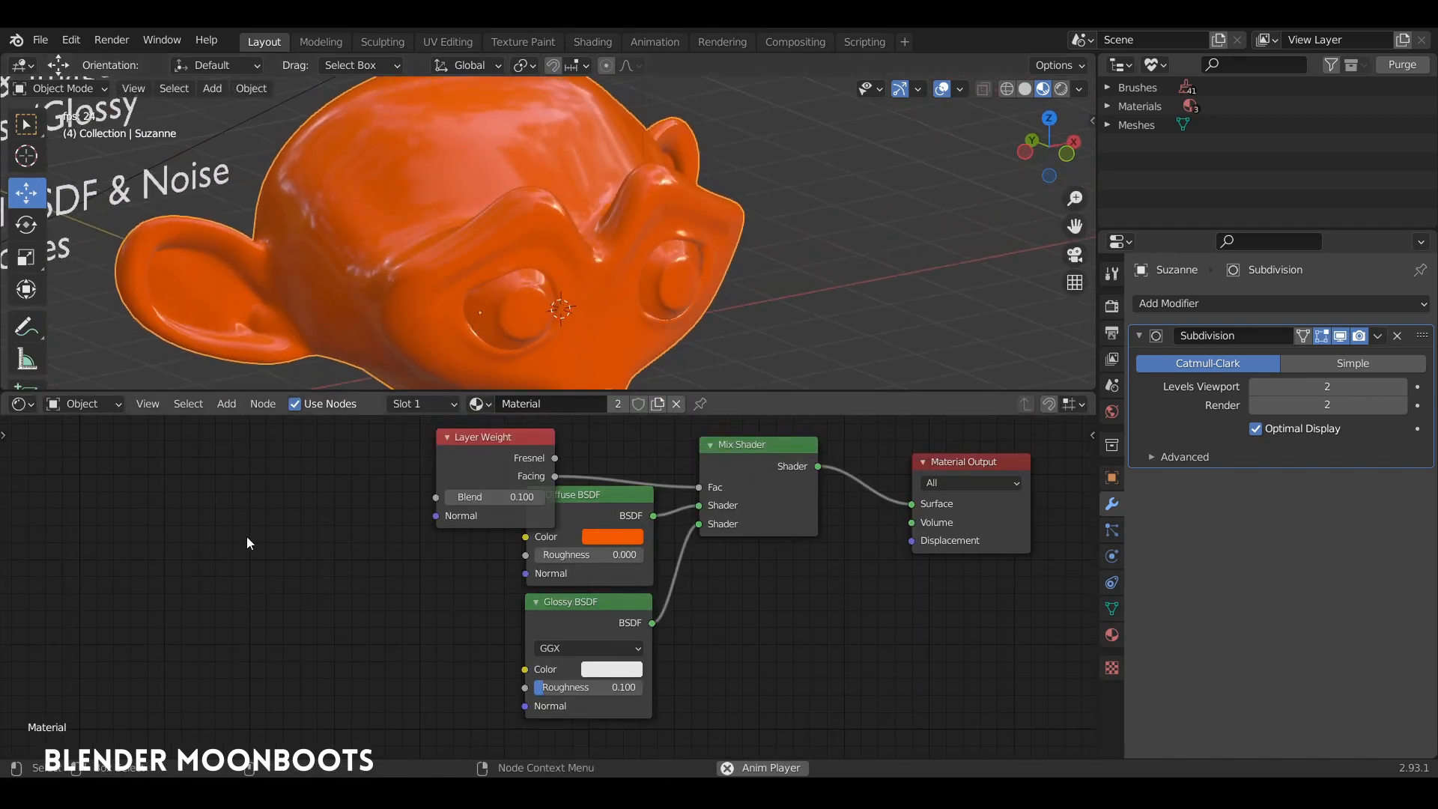
Add a Bump vector node ahead of the Diffuse and Glossy BSDF nodes and enlarge the 3D viewport slightly.
{"action": "key", "text": "shift+a"}
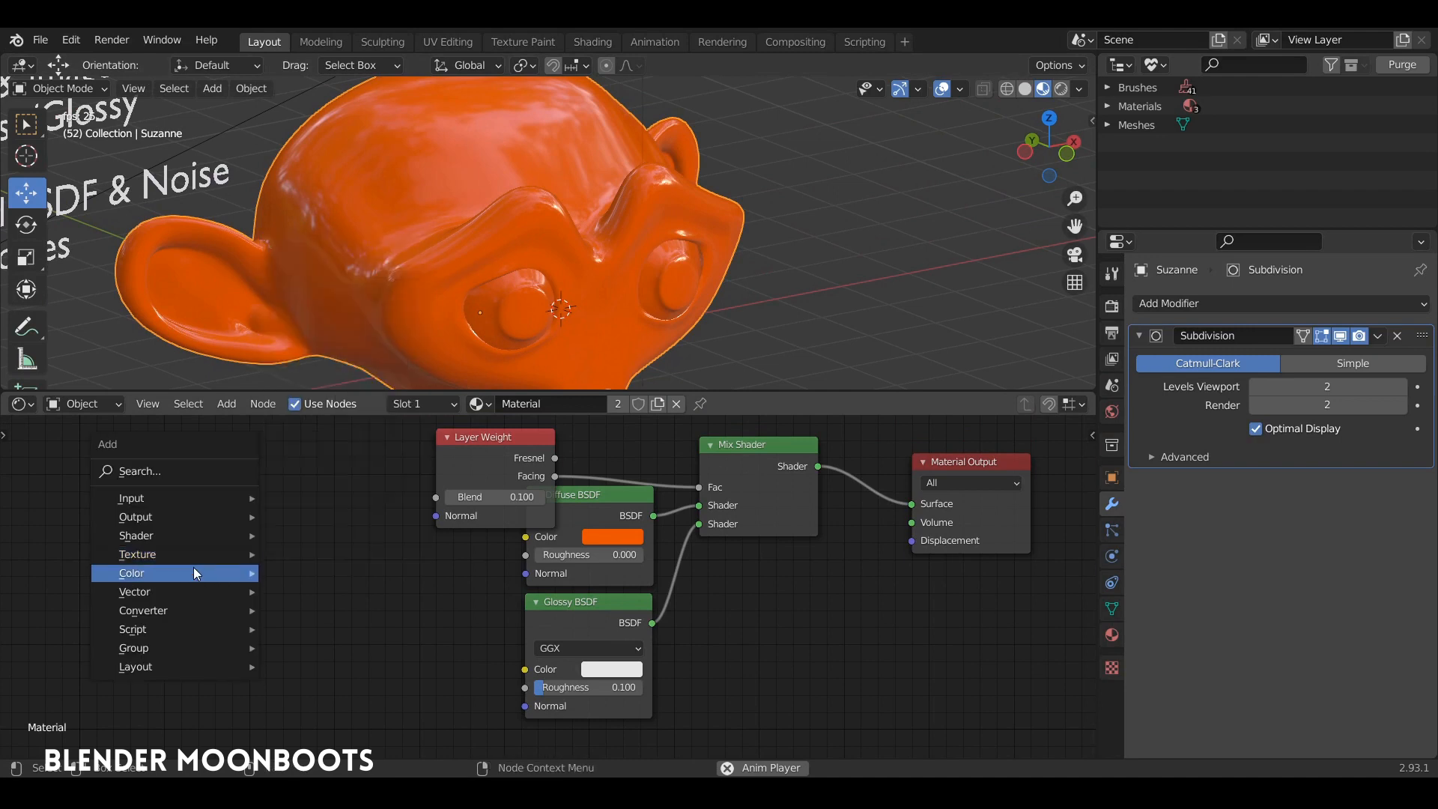
{"action": "mouse_move", "coordinate": [175, 592]}
{"action": "left_click", "coordinate": [315, 434]}
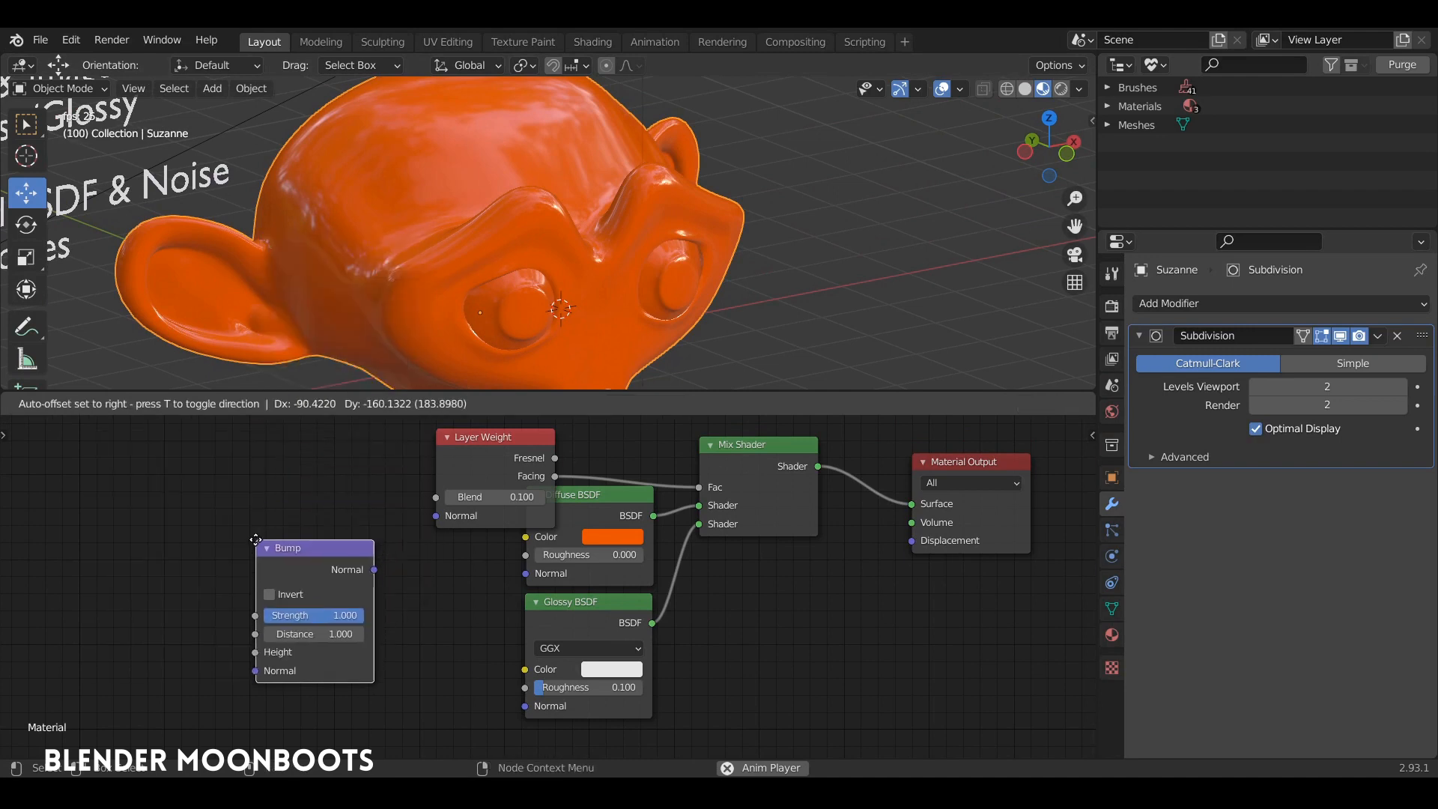
{"action": "left_click", "coordinate": [274, 547]}
{"action": "left_click_drag", "start_coordinate": [401, 388], "coordinate": [401, 433]}
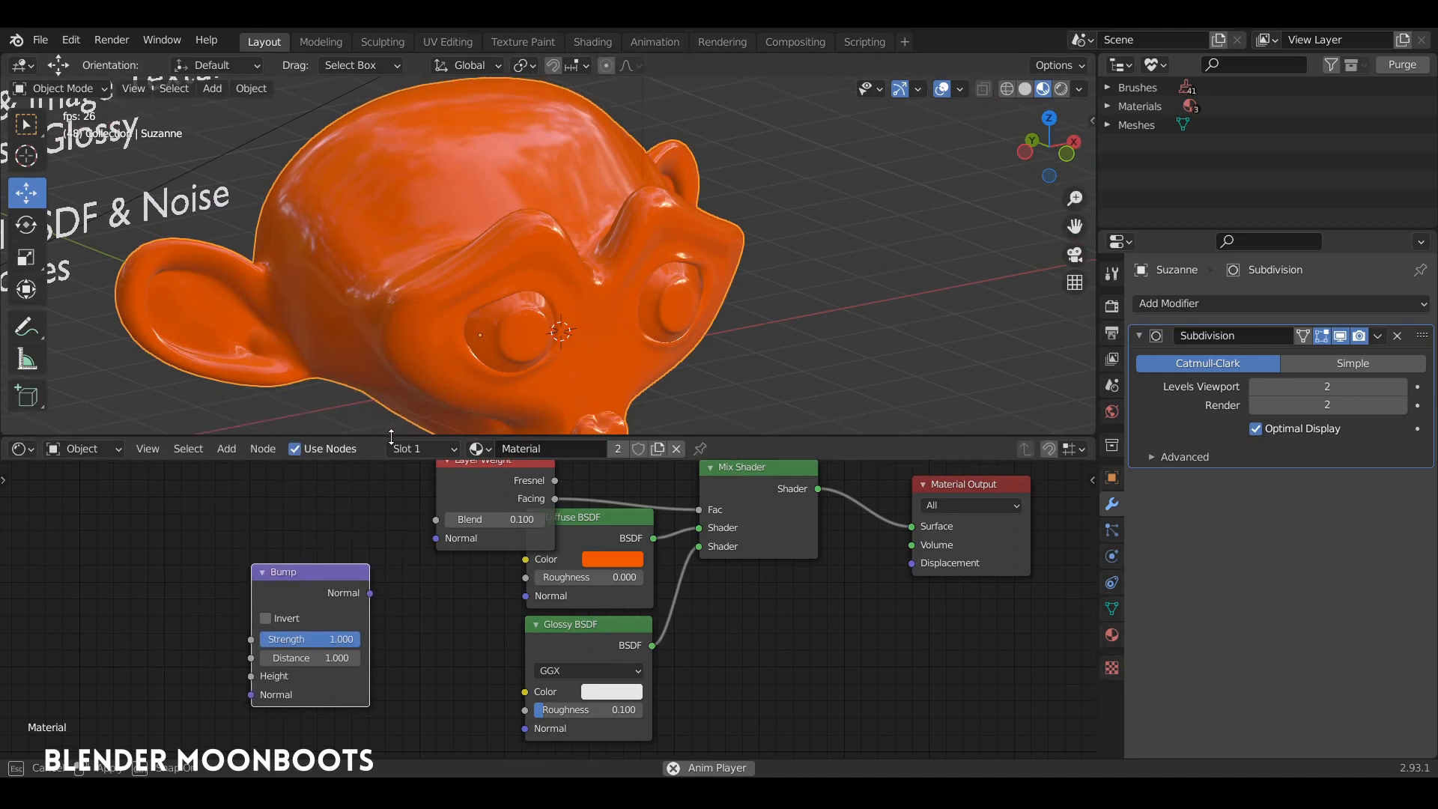
{"action": "mouse_move", "coordinate": [290, 576]}
{"action": "left_mouse_down"}
{"action": "mouse_move", "coordinate": [270, 575]}
{"action": "mouse_move", "coordinate": [316, 575]}
{"action": "left_mouse_up"}
Add a Noise Texture node before the Bump node and connect its Fac output to the Bump's Height input.
{"action": "key", "text": "shift+a"}
{"action": "mouse_move", "coordinate": [143, 547]}
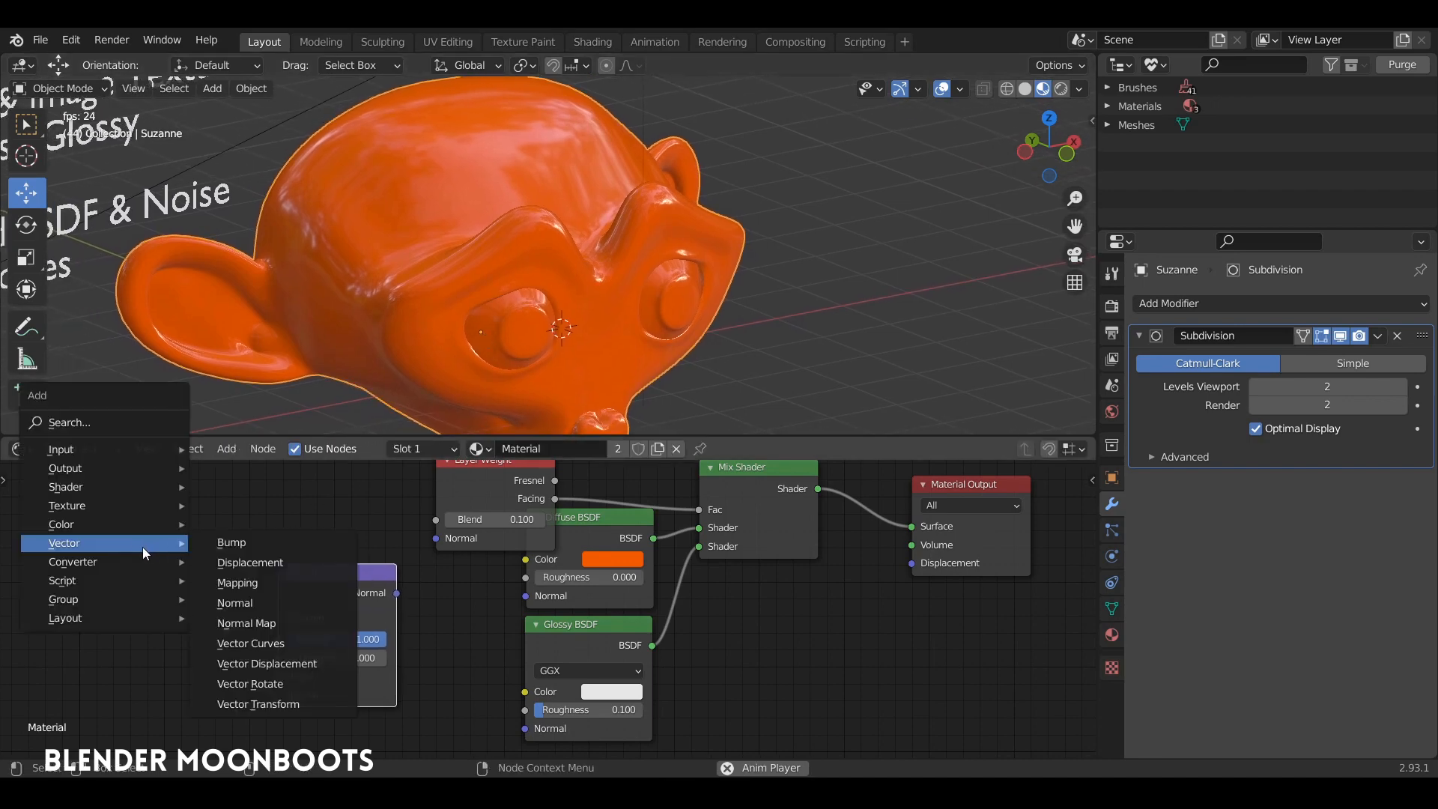
{"action": "mouse_move", "coordinate": [78, 506]}
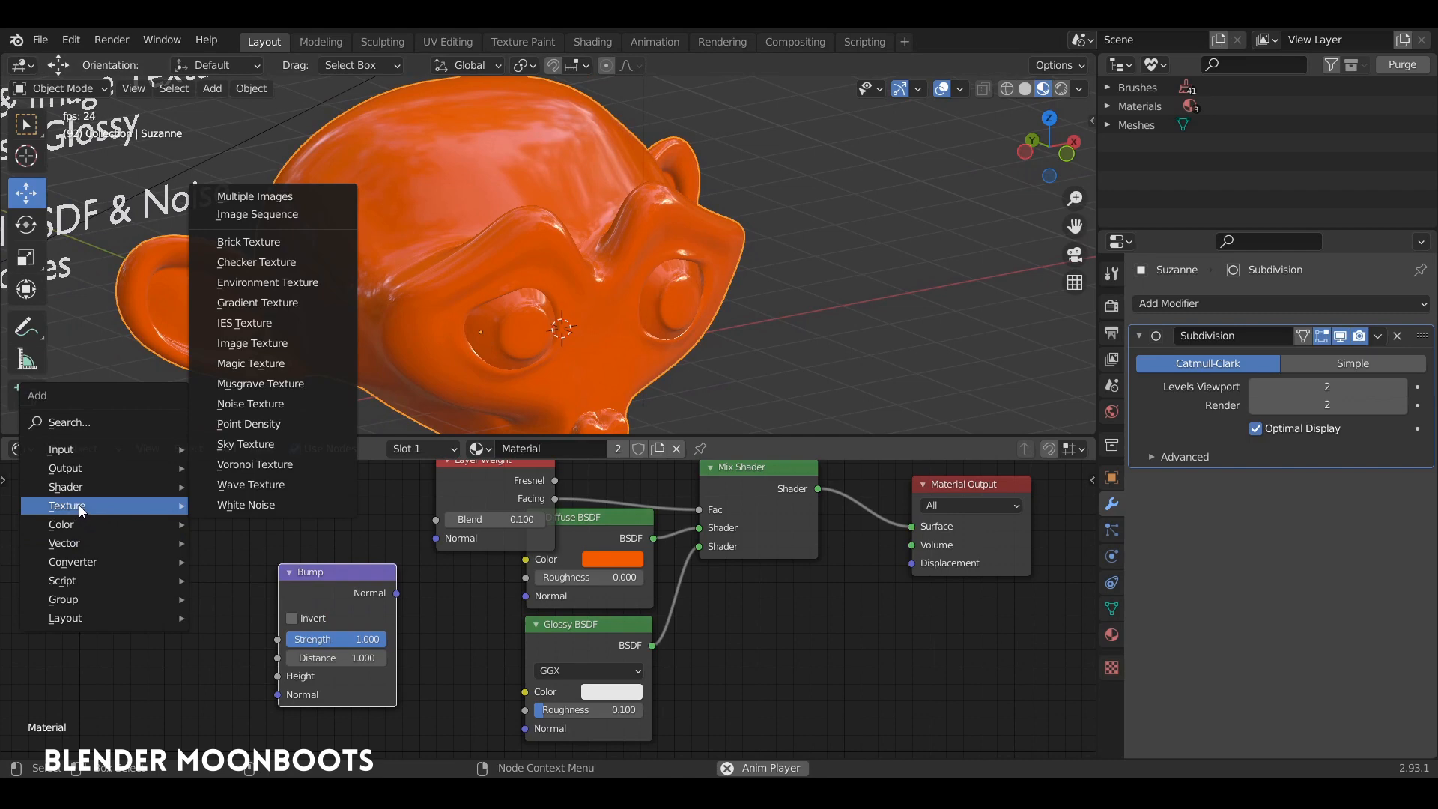
{"action": "left_click", "coordinate": [254, 405]}
{"action": "left_click", "coordinate": [93, 519]}
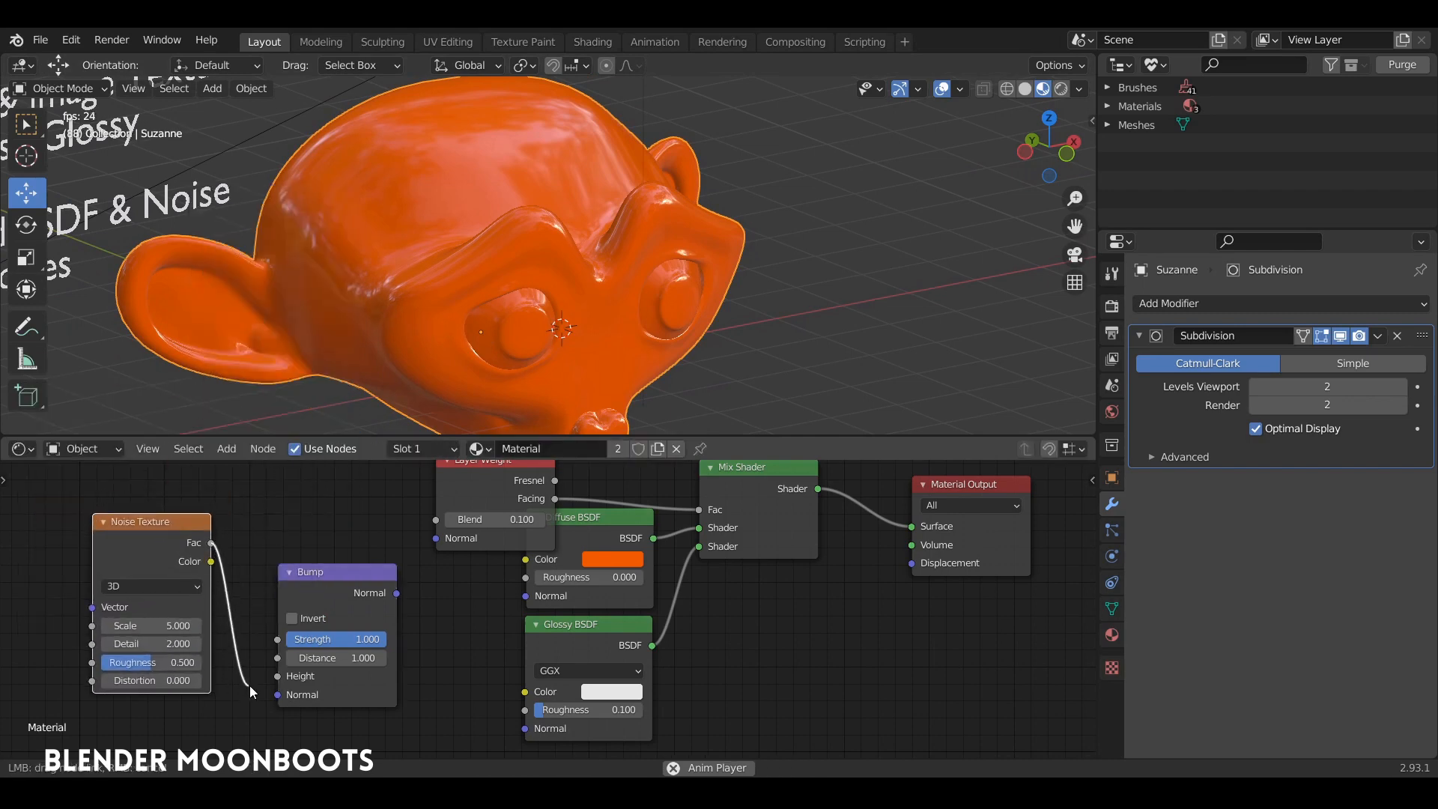
{"action": "left_click_drag", "start_coordinate": [249, 685], "coordinate": [276, 676]}
Connect the Bump node's Normal output to the Normal inputs of both the Diffuse BSDF and the Glossy BSDF.
{"action": "left_click_drag", "start_coordinate": [330, 567], "coordinate": [301, 560]}
{"action": "left_click_drag", "start_coordinate": [459, 637], "coordinate": [528, 596]}
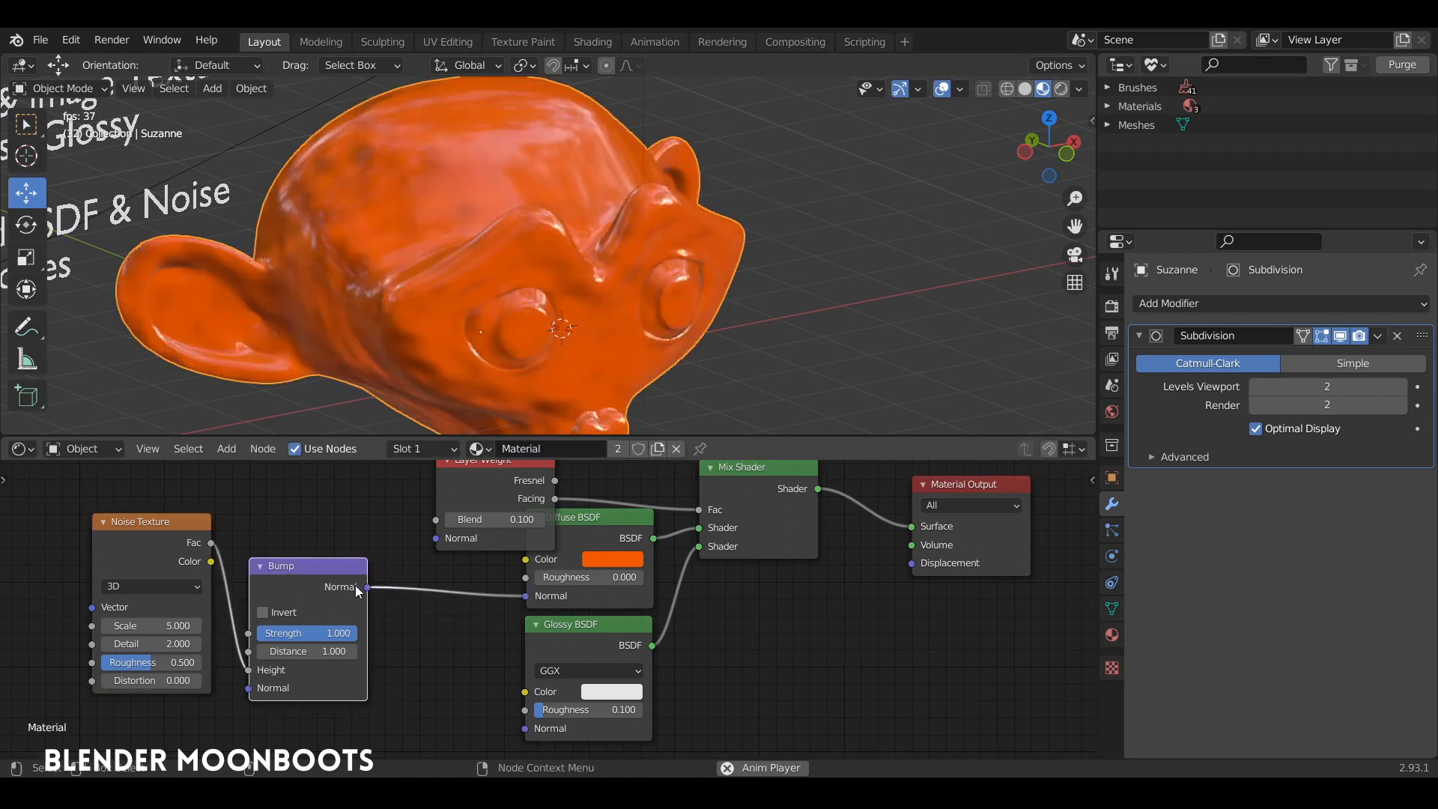
{"action": "left_click_drag", "start_coordinate": [512, 736], "coordinate": [524, 729]}
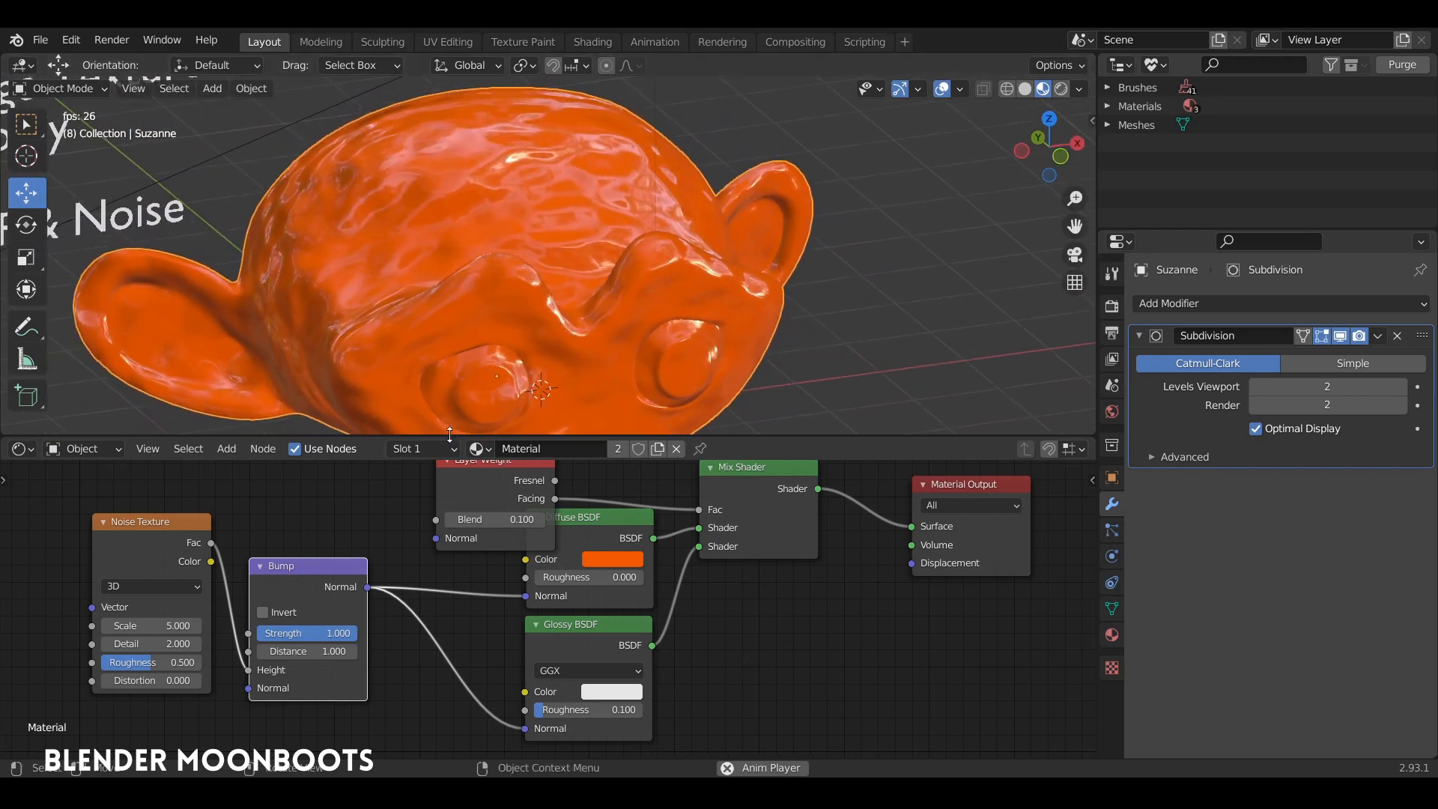
Reposition the Layer Weight node near the Diffuse BSDF and the Noise Texture node beside the Bump node.
{"action": "left_click_drag", "start_coordinate": [471, 473], "coordinate": [451, 493]}
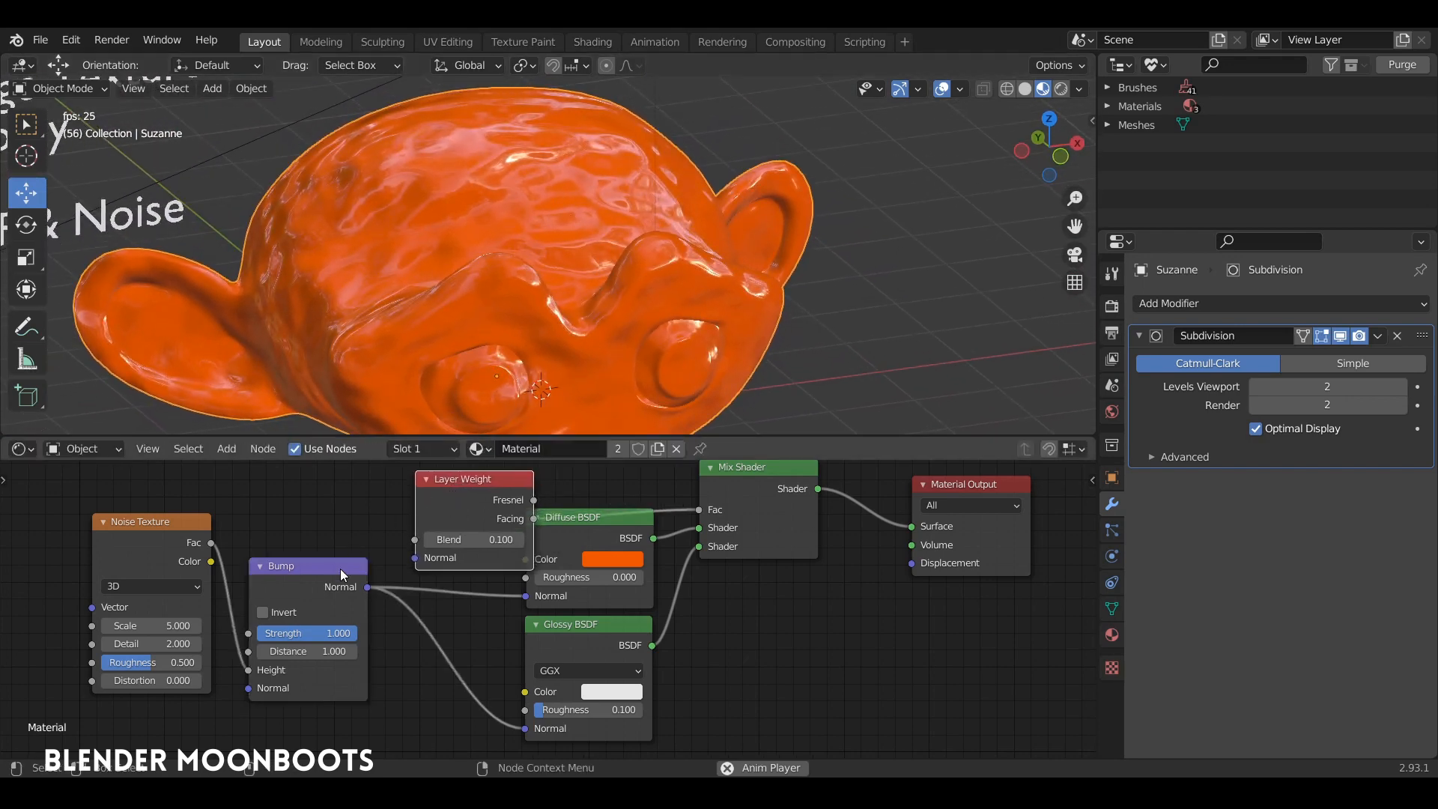
{"action": "mouse_move", "coordinate": [348, 639]}
{"action": "left_mouse_down"}
{"action": "mouse_move", "coordinate": [312, 645]}
{"action": "mouse_move", "coordinate": [361, 643]}
{"action": "left_mouse_up"}
{"action": "middle_click_drag", "start_coordinate": [314, 536], "coordinate": [581, 541]}
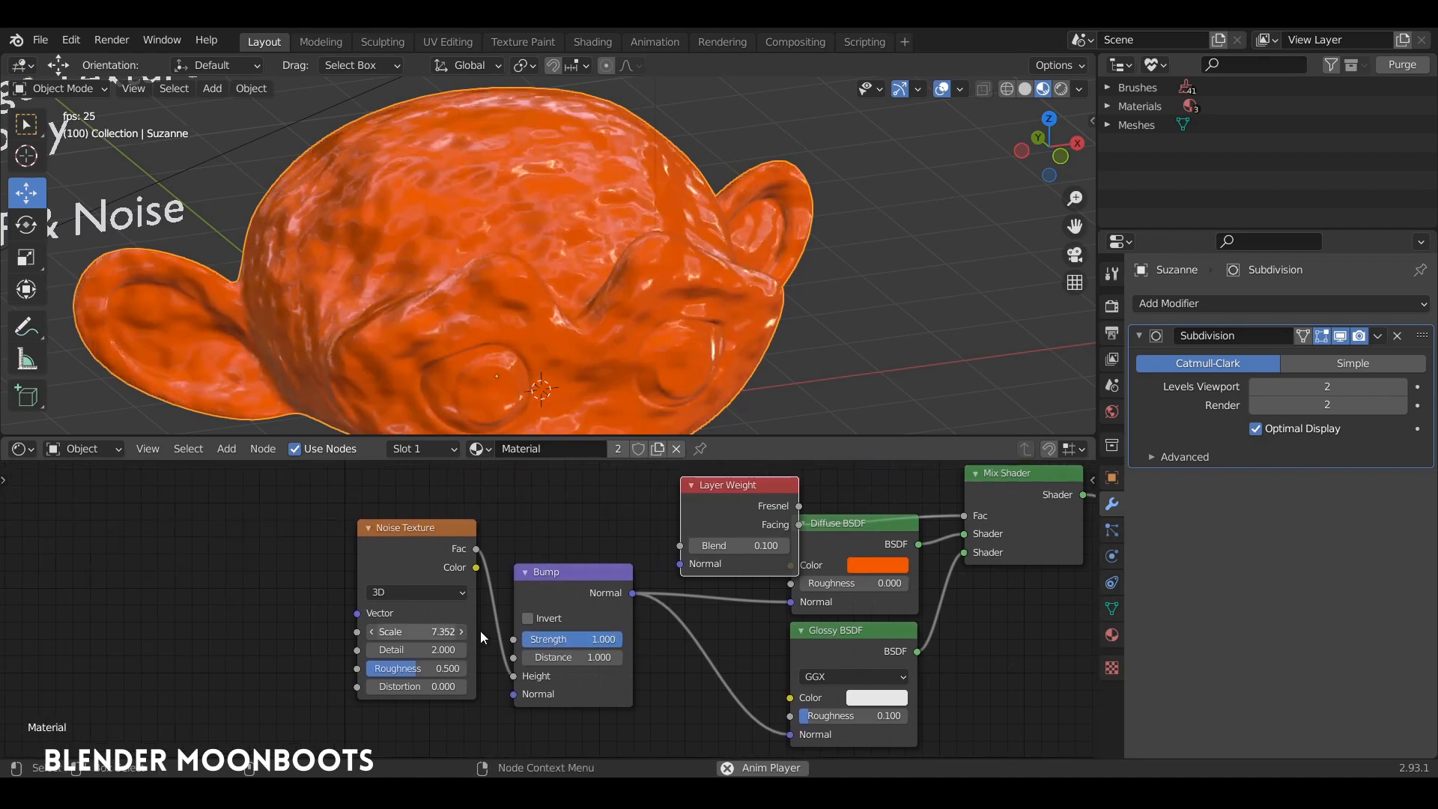
{"action": "left_click_drag", "start_coordinate": [437, 533], "coordinate": [431, 575]}
{"action": "middle_click_drag", "start_coordinate": [513, 513], "coordinate": [605, 496]}
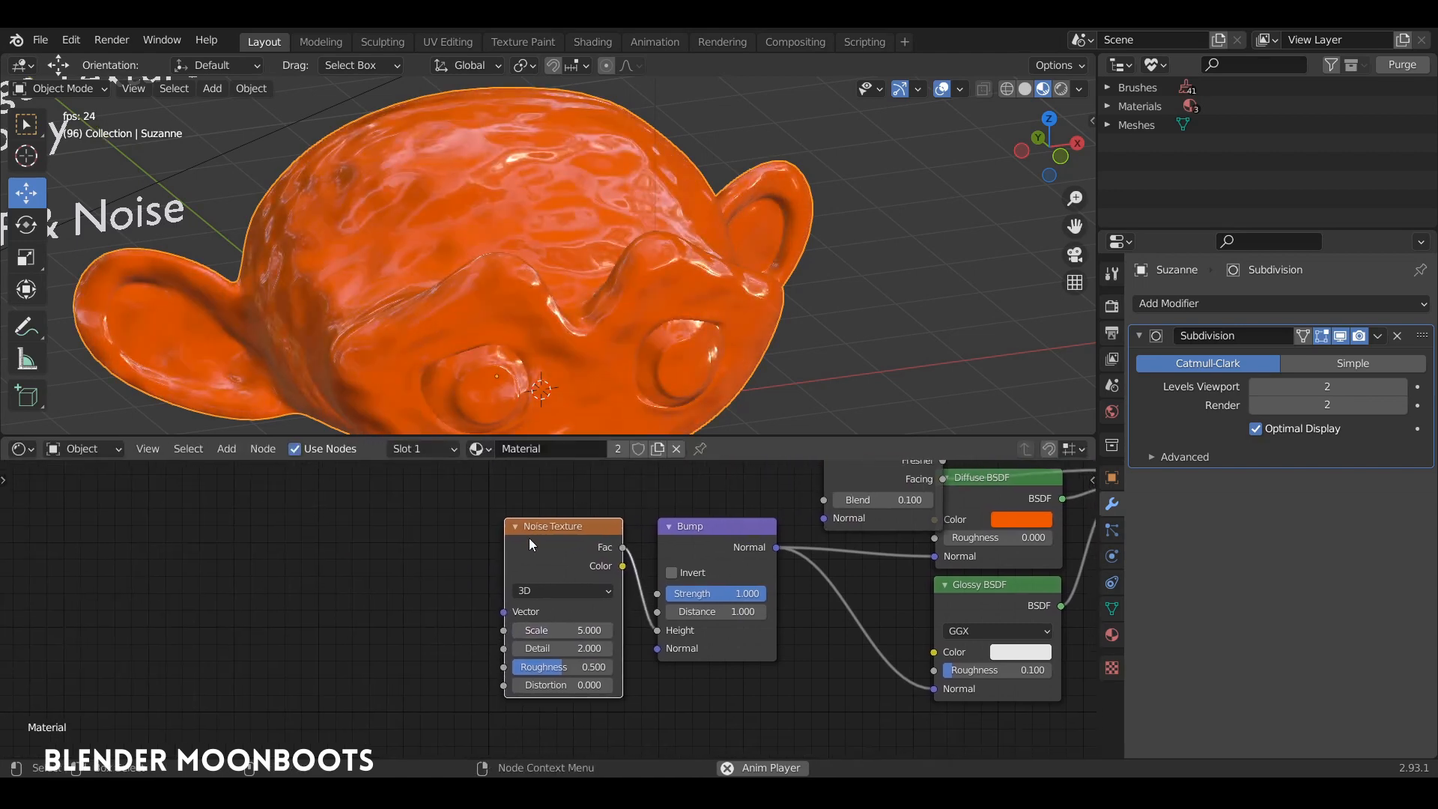
{"action": "left_click_drag", "start_coordinate": [530, 544], "coordinate": [536, 544]}
Add a Texture Coordinate node and a Mapping node in front of the Noise Texture, spaced apart for linking.
{"action": "key", "text": "shift+a"}
{"action": "mouse_move", "coordinate": [141, 517]}
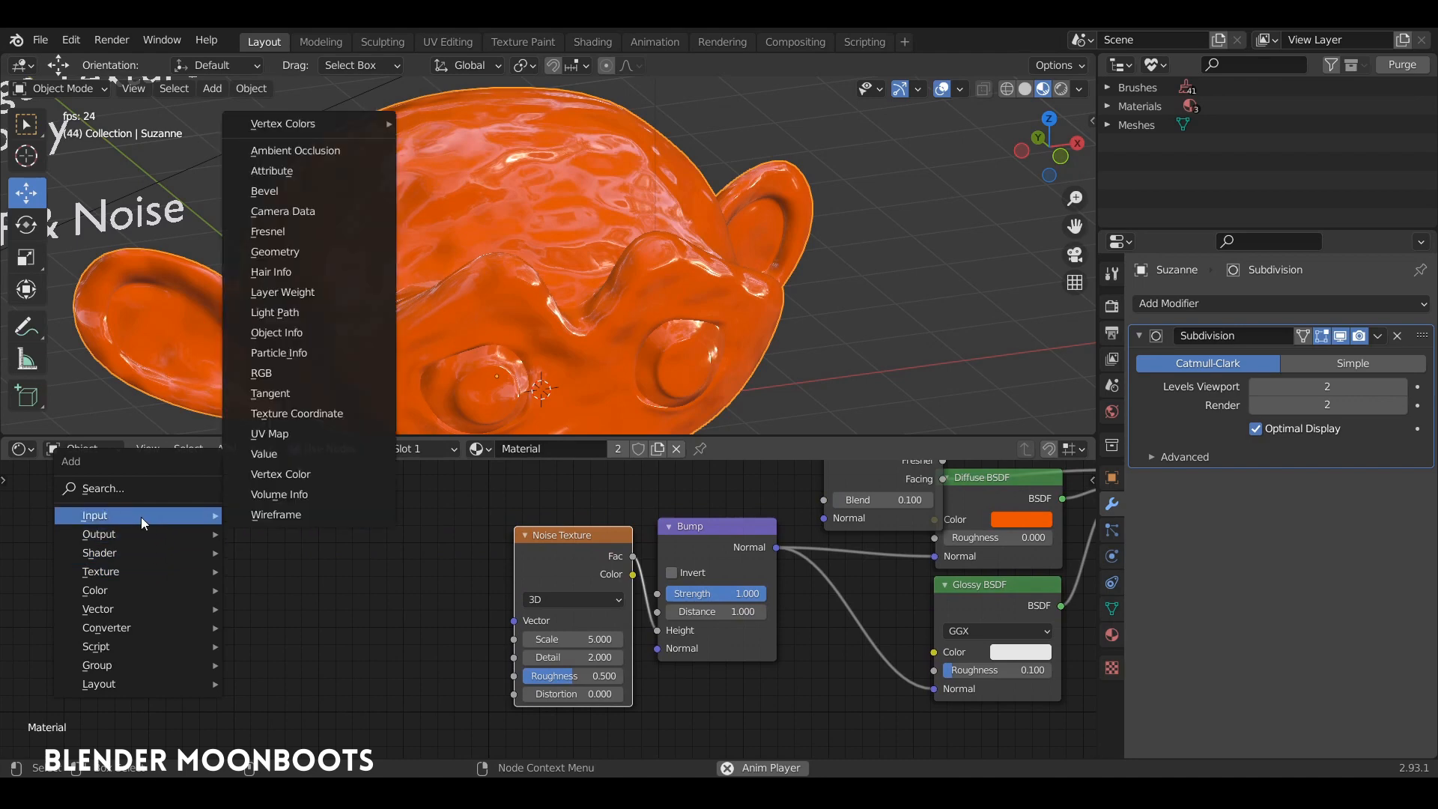
{"action": "left_click", "coordinate": [292, 413]}
{"action": "left_click", "coordinate": [166, 519]}
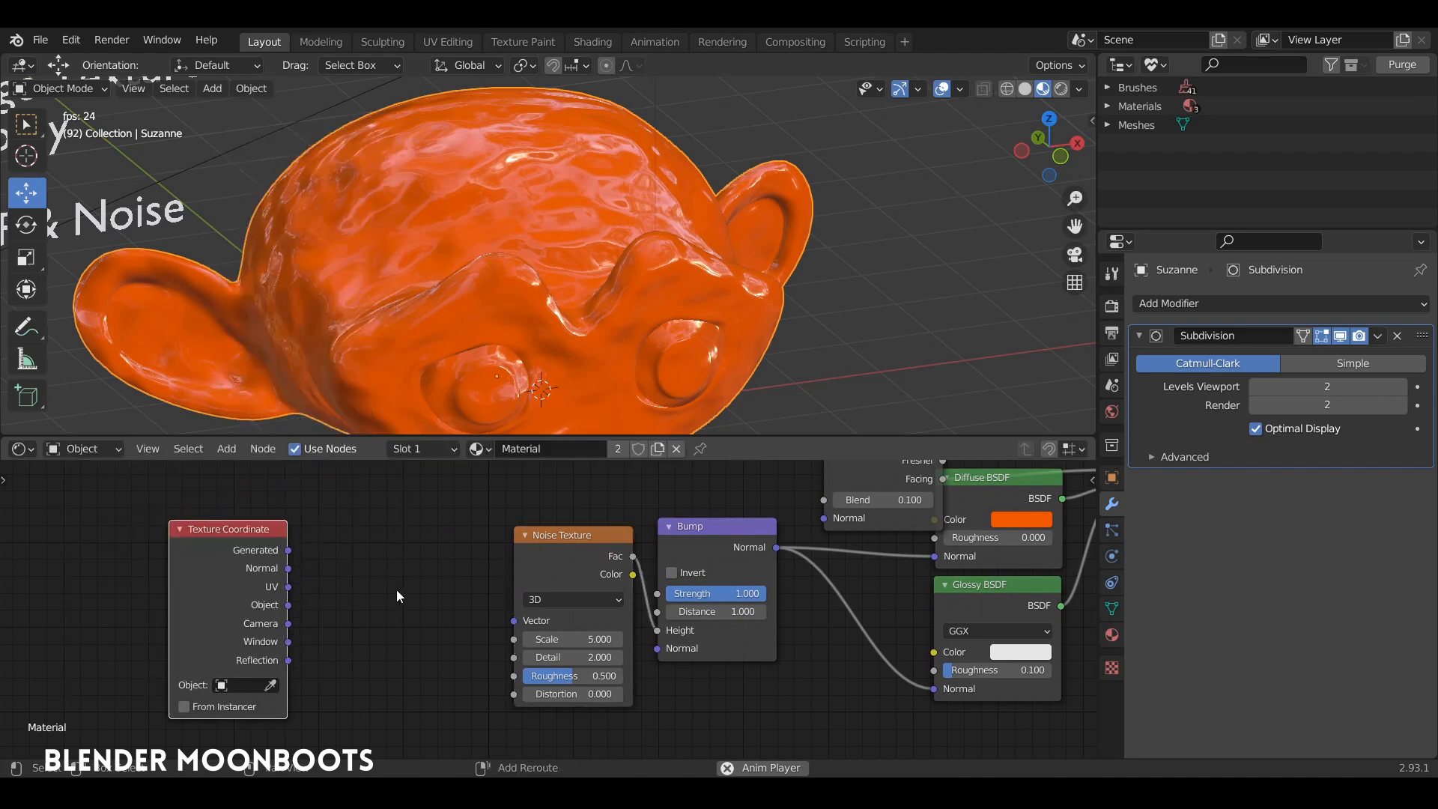
{"action": "key", "text": "shift+a"}
{"action": "mouse_move", "coordinate": [329, 650]}
{"action": "mouse_move", "coordinate": [320, 678]}
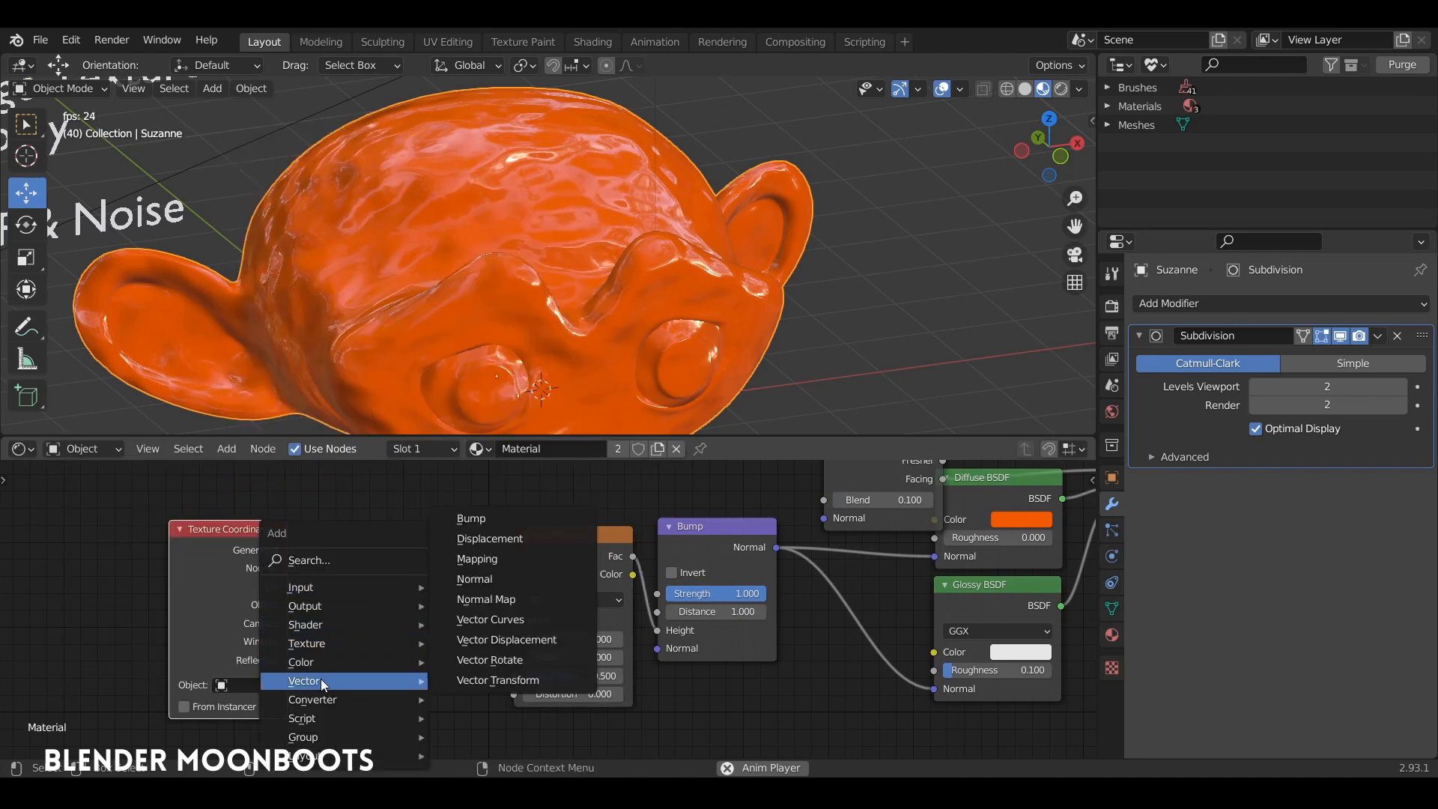
{"action": "left_click", "coordinate": [473, 561]}
{"action": "left_click", "coordinate": [469, 539]}
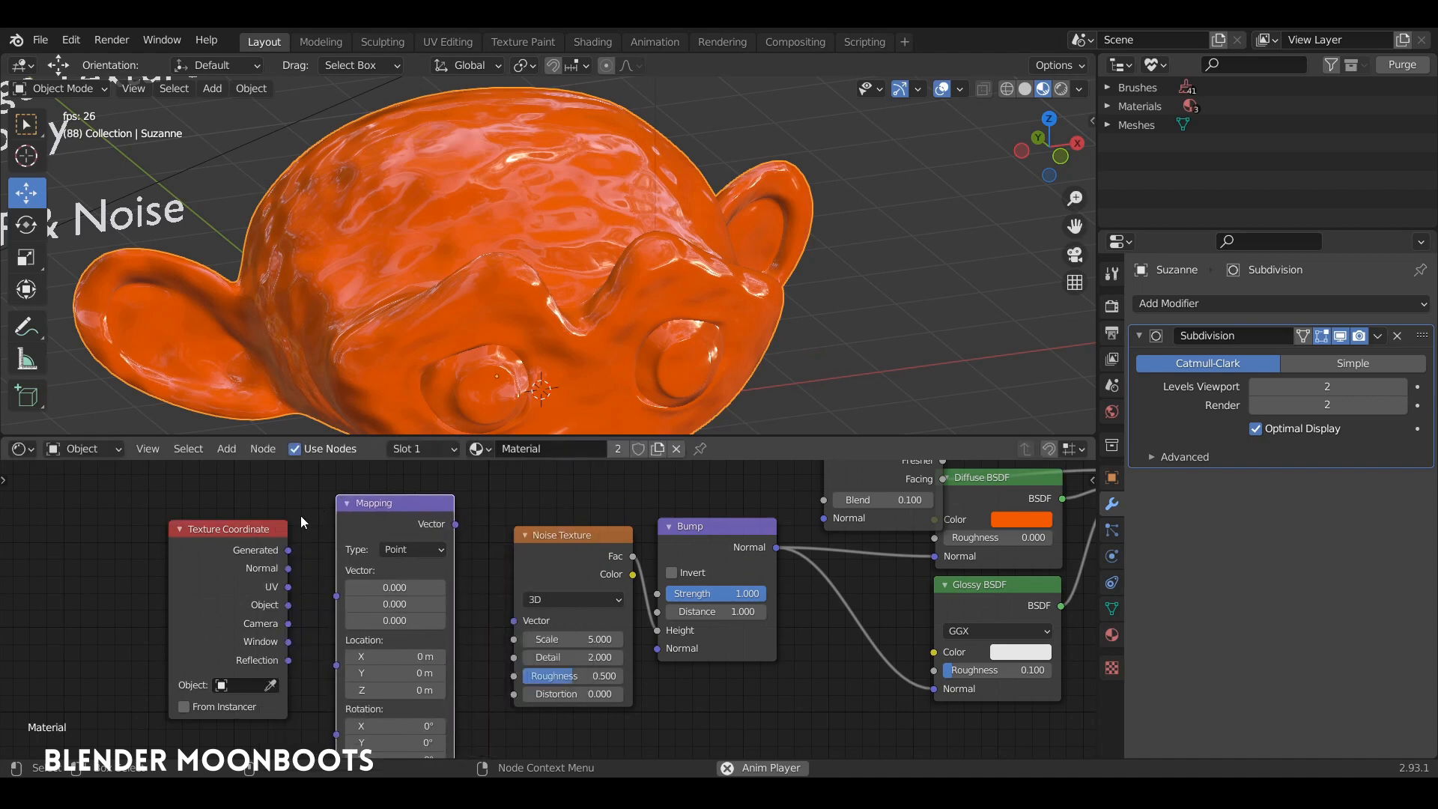
{"action": "left_click_drag", "start_coordinate": [274, 532], "coordinate": [256, 526]}
{"action": "middle_click_drag", "start_coordinate": [402, 518], "coordinate": [398, 492]}
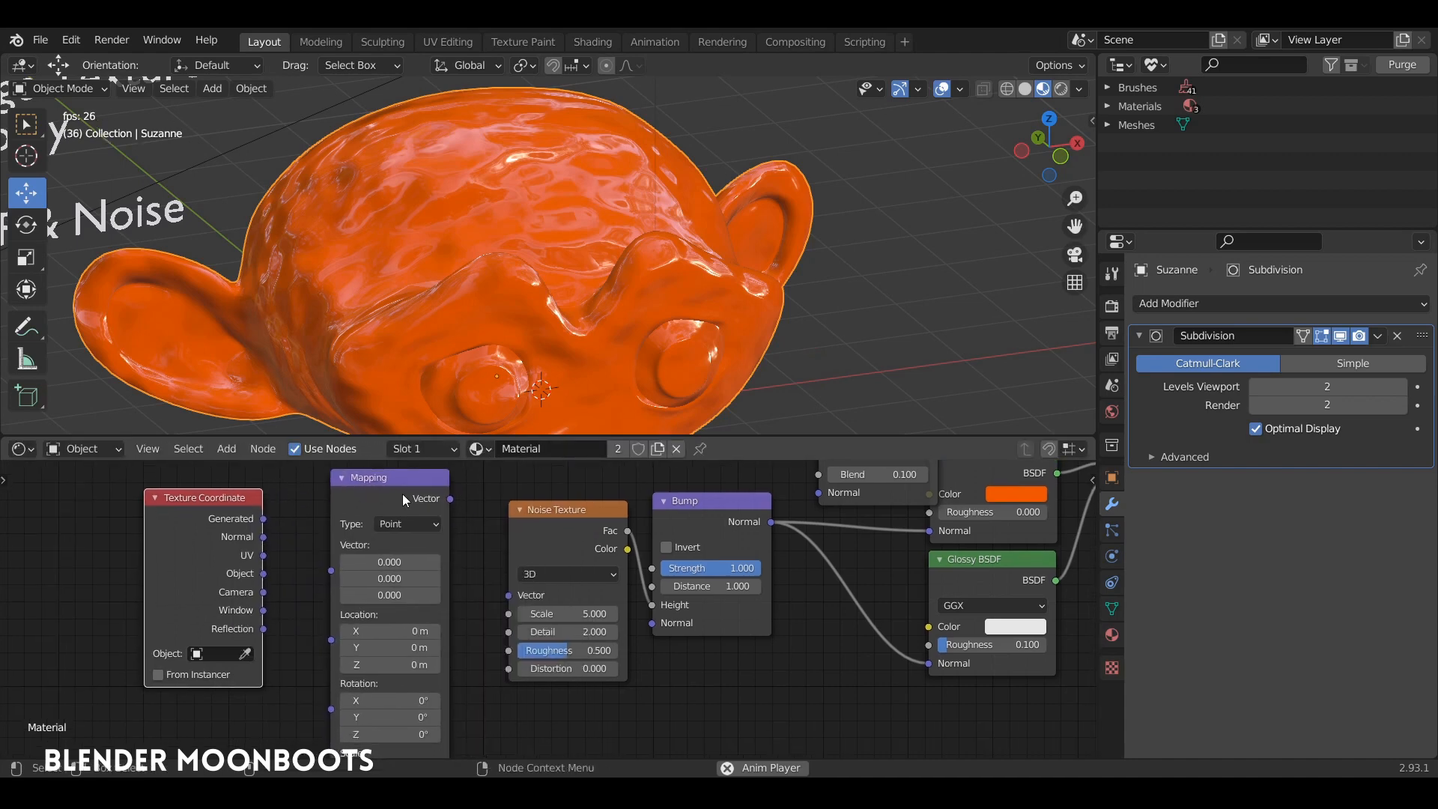
Connect the Mapping's Vector output to the Noise Texture and the Texture Coordinate's Object output to the Mapping's Vector input.
{"action": "middle_click_drag", "start_coordinate": [537, 372], "coordinate": [608, 228]}
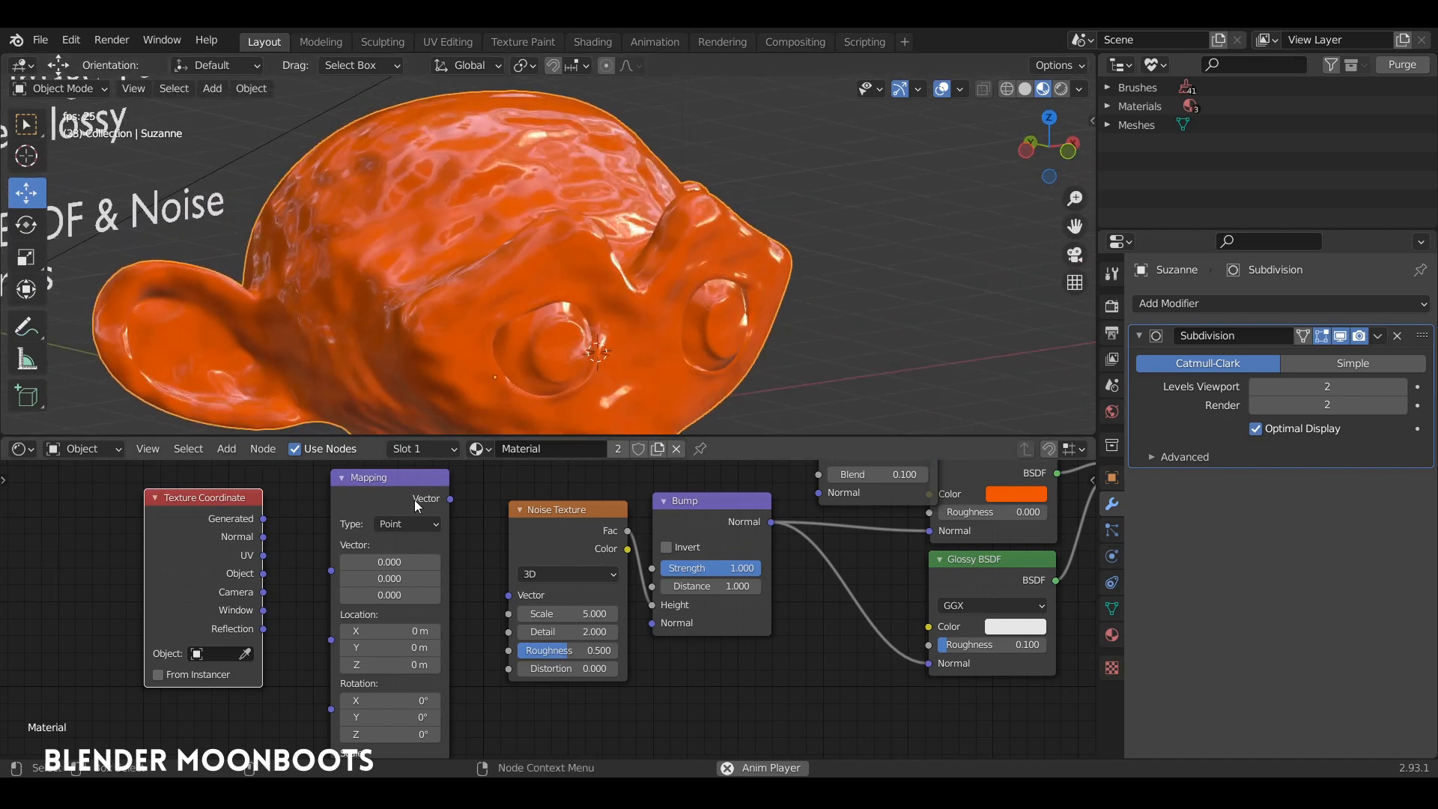
{"action": "left_click_drag", "start_coordinate": [469, 639], "coordinate": [508, 594]}
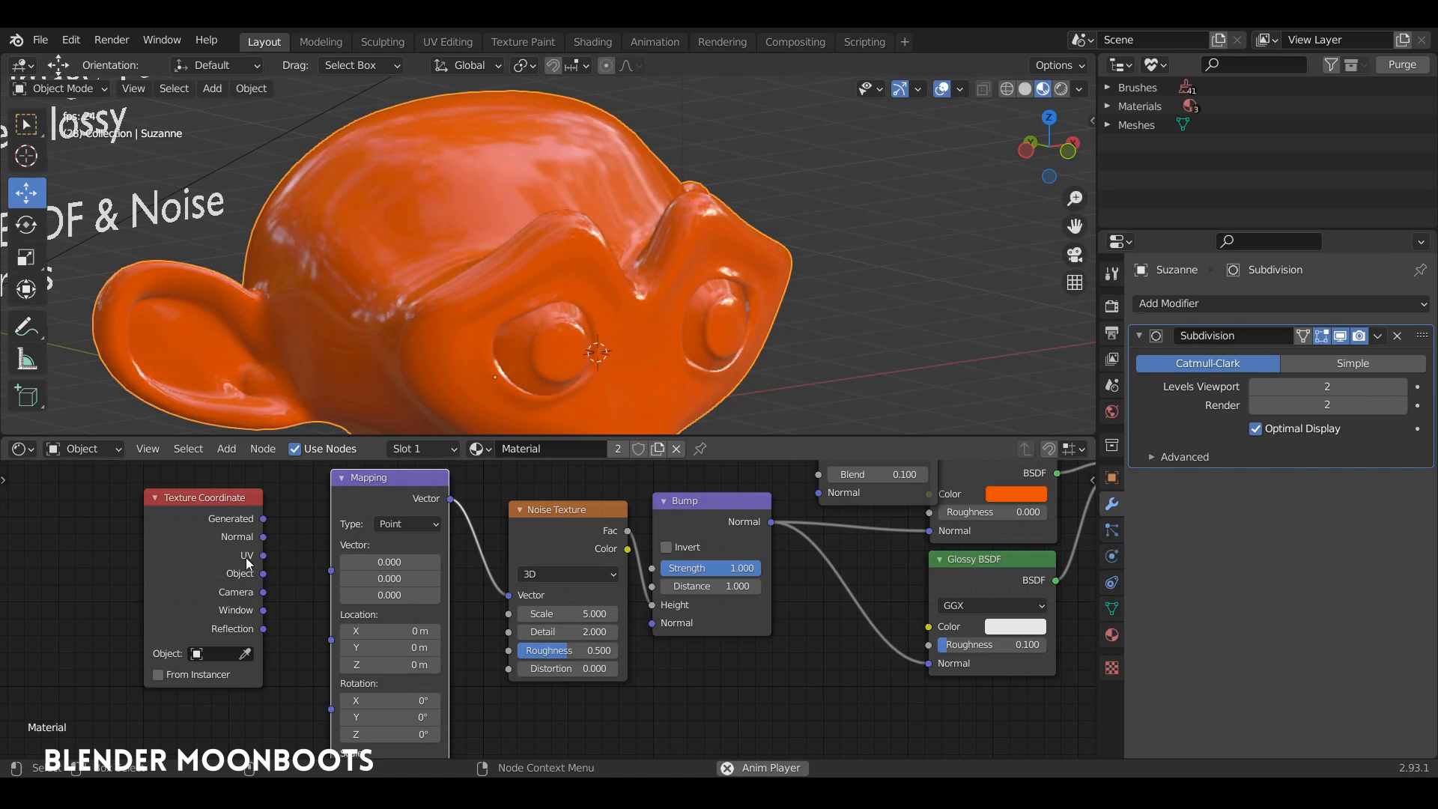
{"action": "left_click_drag", "start_coordinate": [233, 514], "coordinate": [226, 525]}
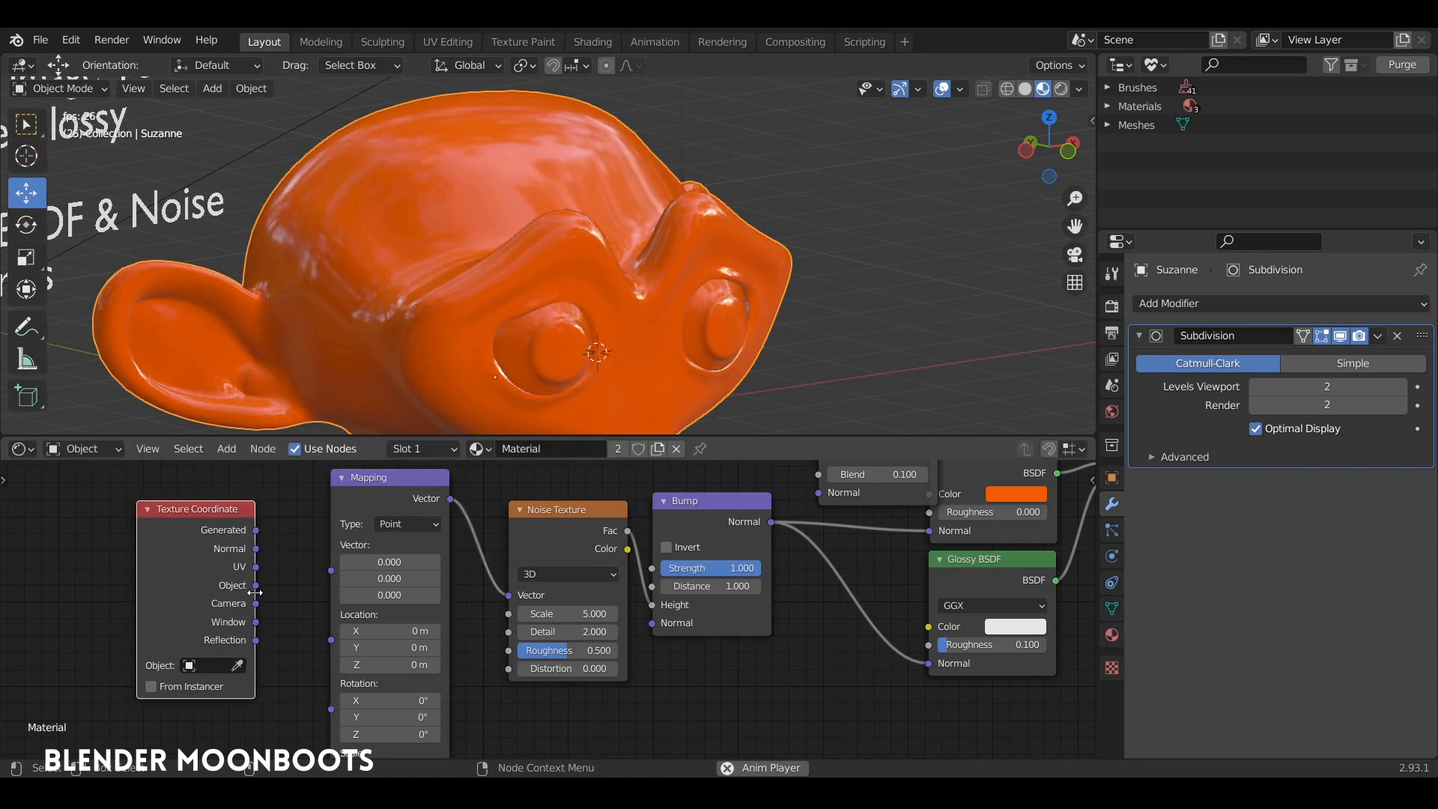
{"action": "left_click_drag", "start_coordinate": [342, 578], "coordinate": [359, 552]}
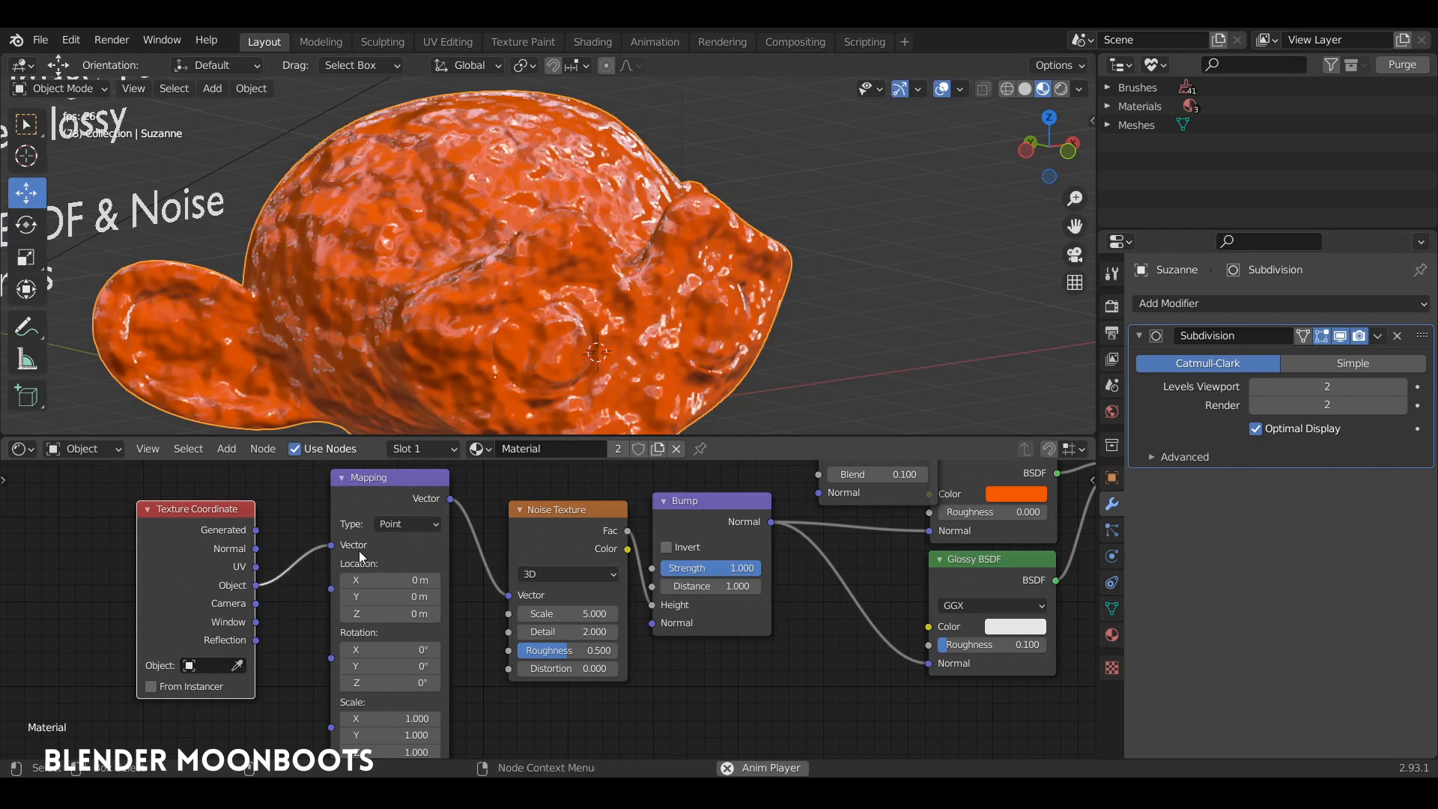
Set the Bump node's Strength to 0.267 and move the Mapping node closer to the Texture Coordinate node.
{"action": "mouse_move", "coordinate": [519, 312]}
{"action": "middle_mouse_down"}
{"action": "mouse_move", "coordinate": [522, 355]}
{"action": "mouse_move", "coordinate": [538, 316]}
{"action": "mouse_move", "coordinate": [470, 276]}
{"action": "mouse_move", "coordinate": [517, 292]}
{"action": "middle_mouse_up"}
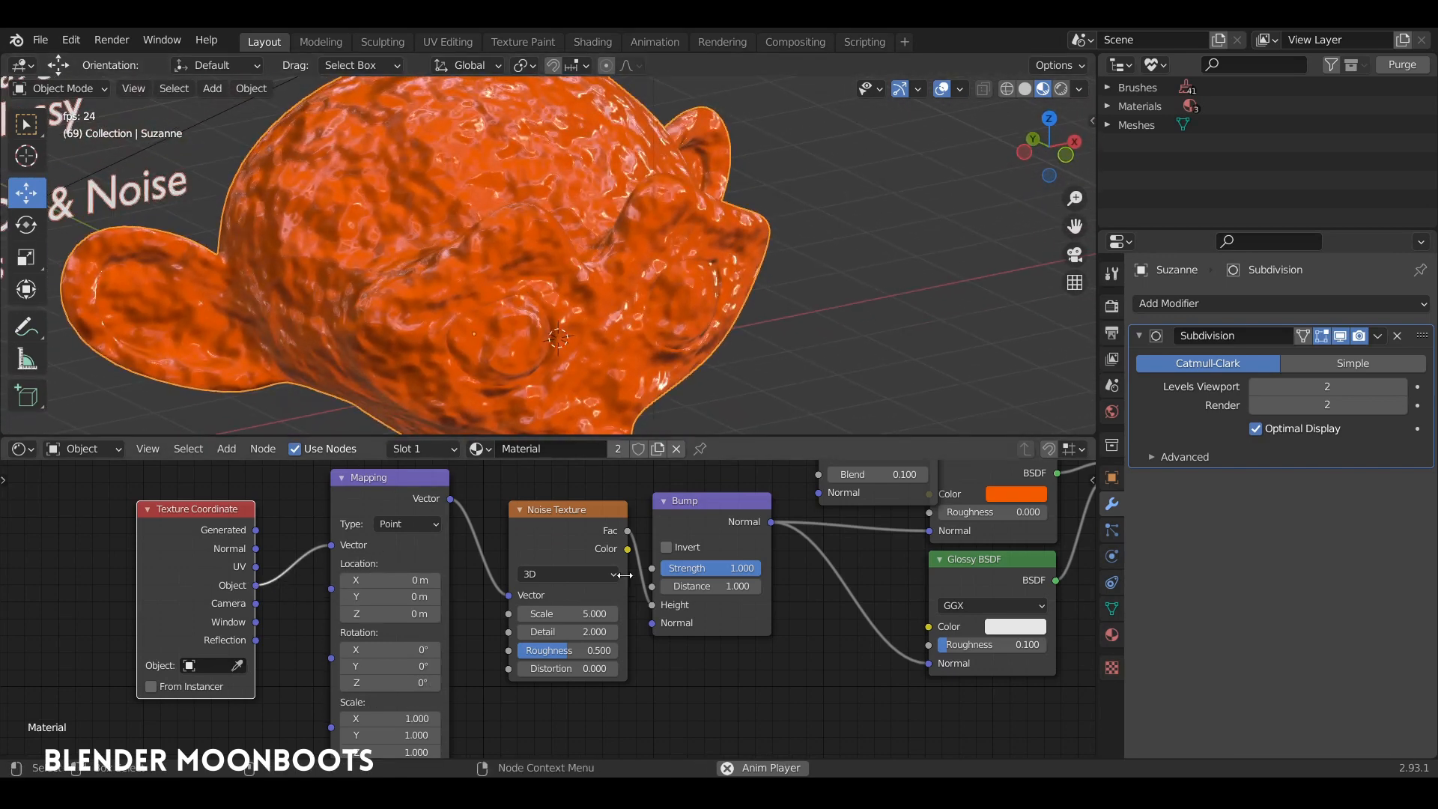
{"action": "left_click_drag", "start_coordinate": [742, 569], "coordinate": [695, 577]}
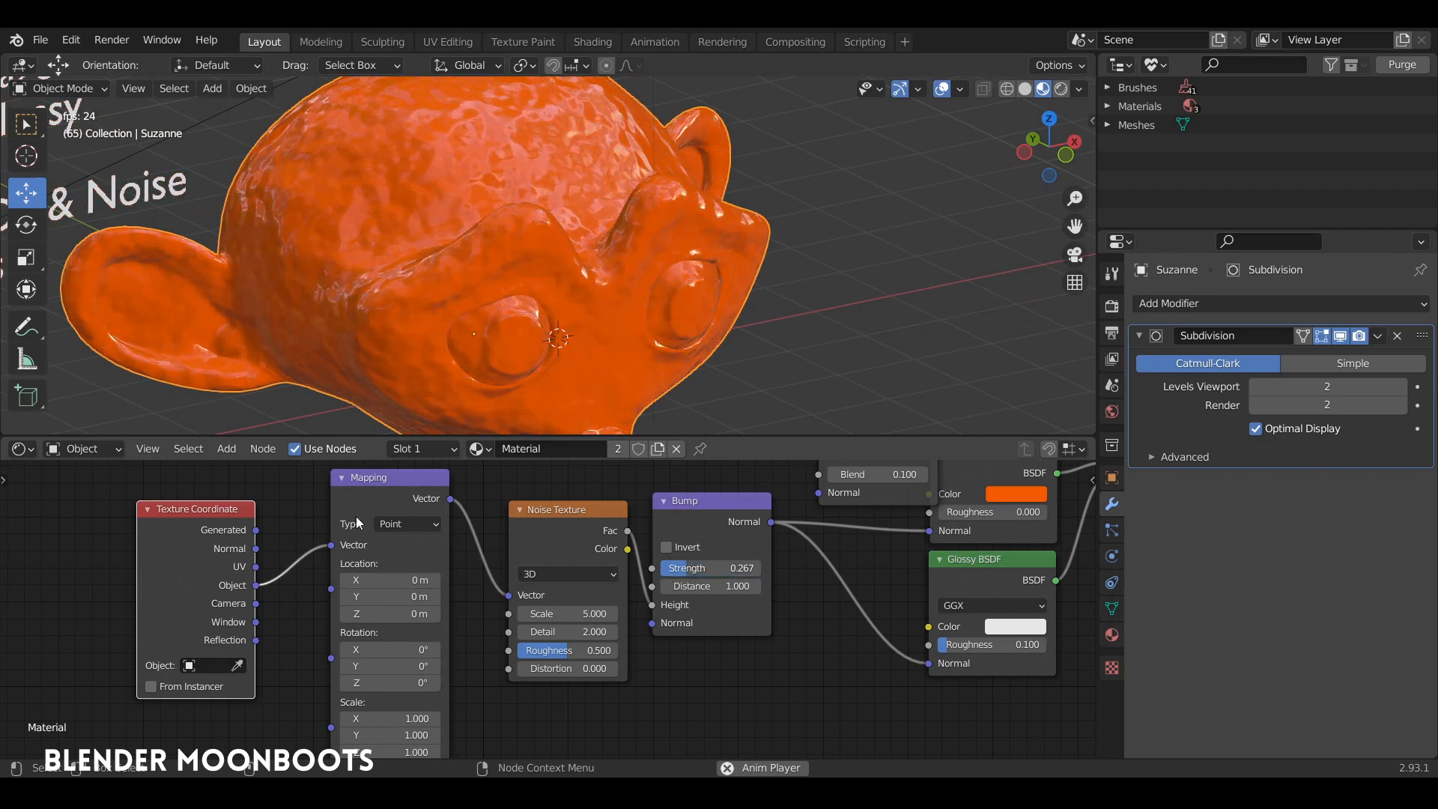
{"action": "mouse_move", "coordinate": [358, 522]}
{"action": "left_mouse_down"}
{"action": "mouse_move", "coordinate": [323, 516]}
{"action": "mouse_move", "coordinate": [341, 516]}
{"action": "left_mouse_up"}
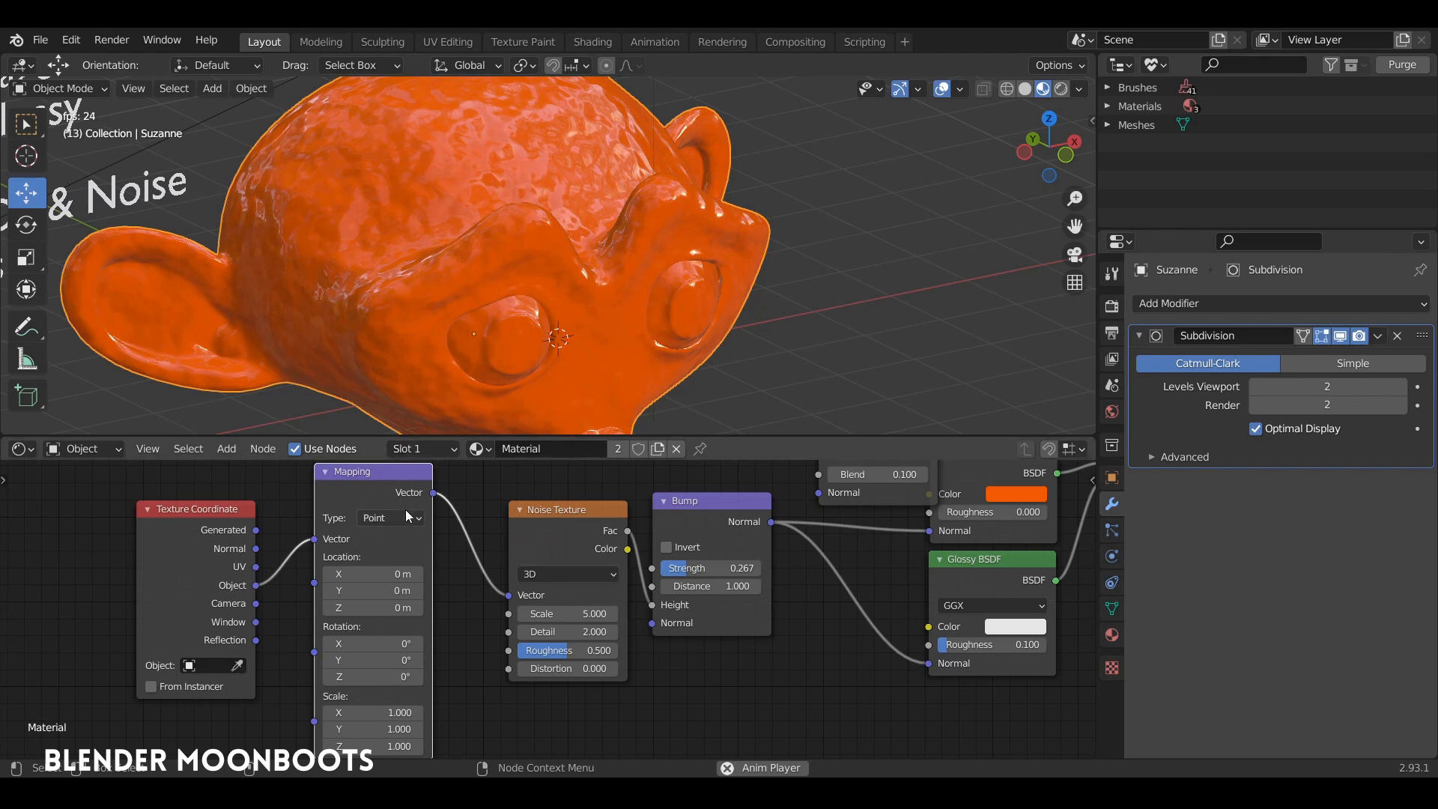
{"action": "mouse_move", "coordinate": [454, 607]}
{"action": "middle_mouse_down"}
{"action": "mouse_move", "coordinate": [457, 569]}
{"action": "mouse_move", "coordinate": [466, 587]}
{"action": "middle_mouse_up"}
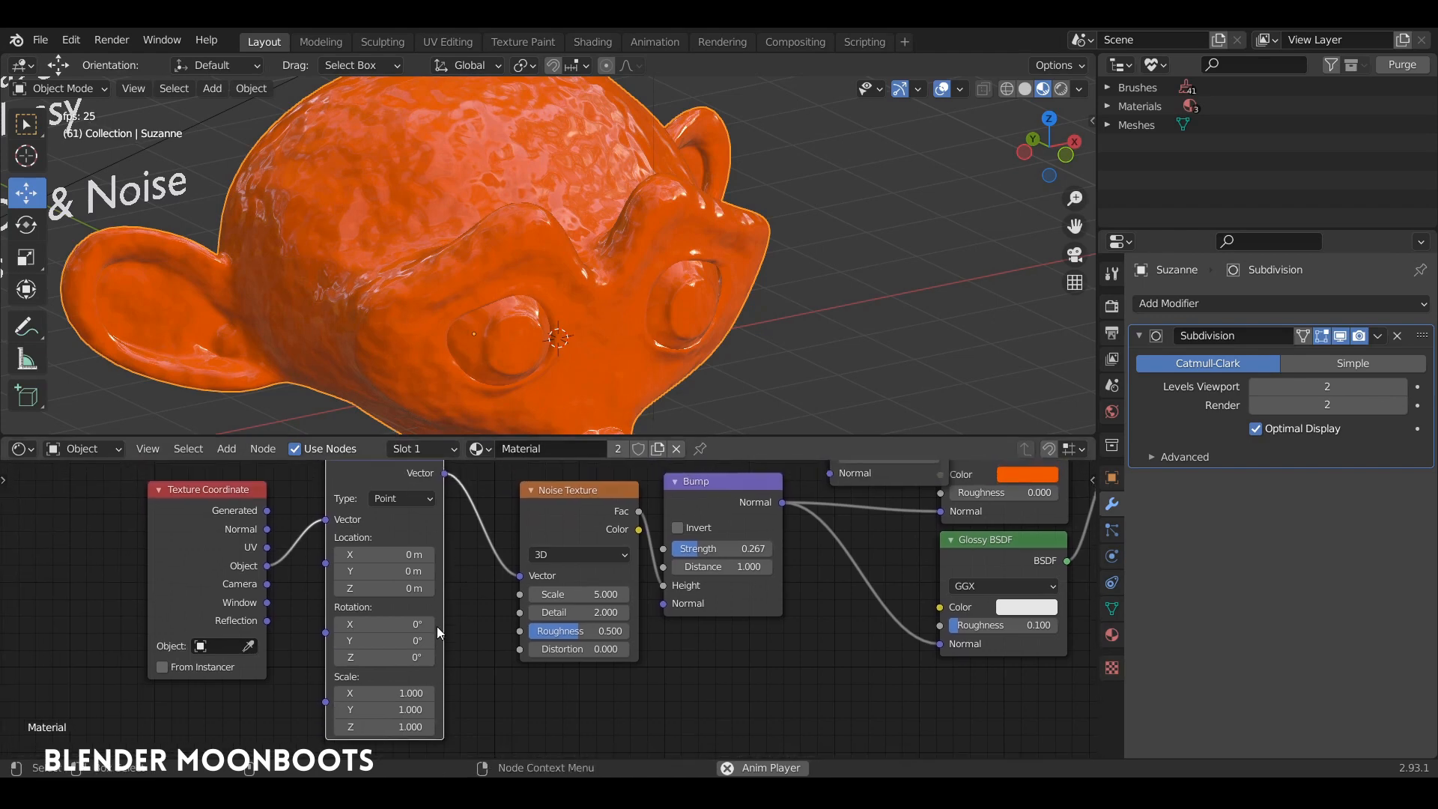
Adjust the Mapping node's Y and X Location and its Z Scale to shift the noise over the head.
{"action": "left_click", "coordinate": [429, 572]}
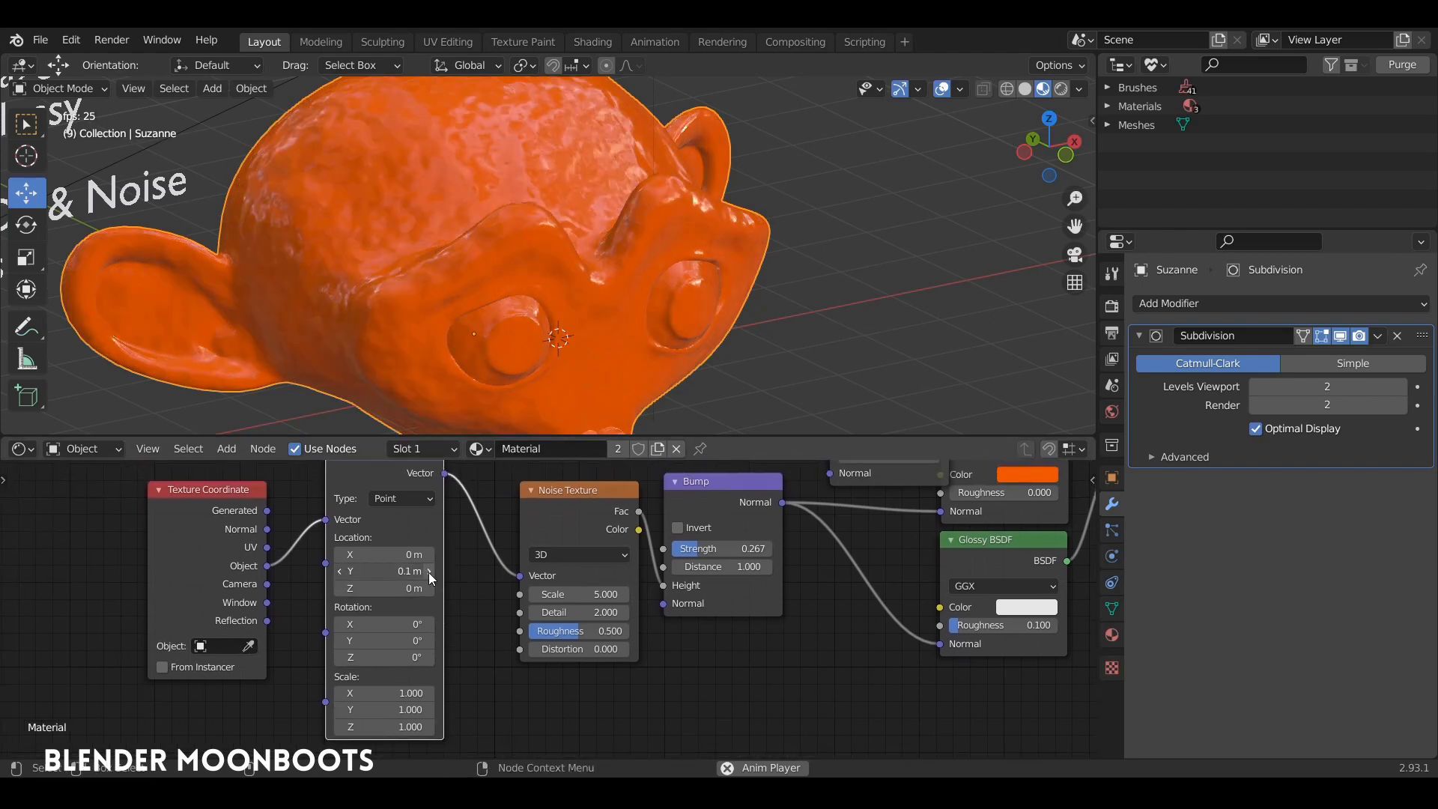
{"action": "left_click", "coordinate": [429, 572]}
{"action": "left_click_drag", "start_coordinate": [429, 554], "coordinate": [436, 554]}
{"action": "mouse_move", "coordinate": [427, 726]}
{"action": "left_mouse_down"}
{"action": "mouse_move", "coordinate": [440, 726]}
{"action": "mouse_move", "coordinate": [425, 733]}
{"action": "left_mouse_up"}
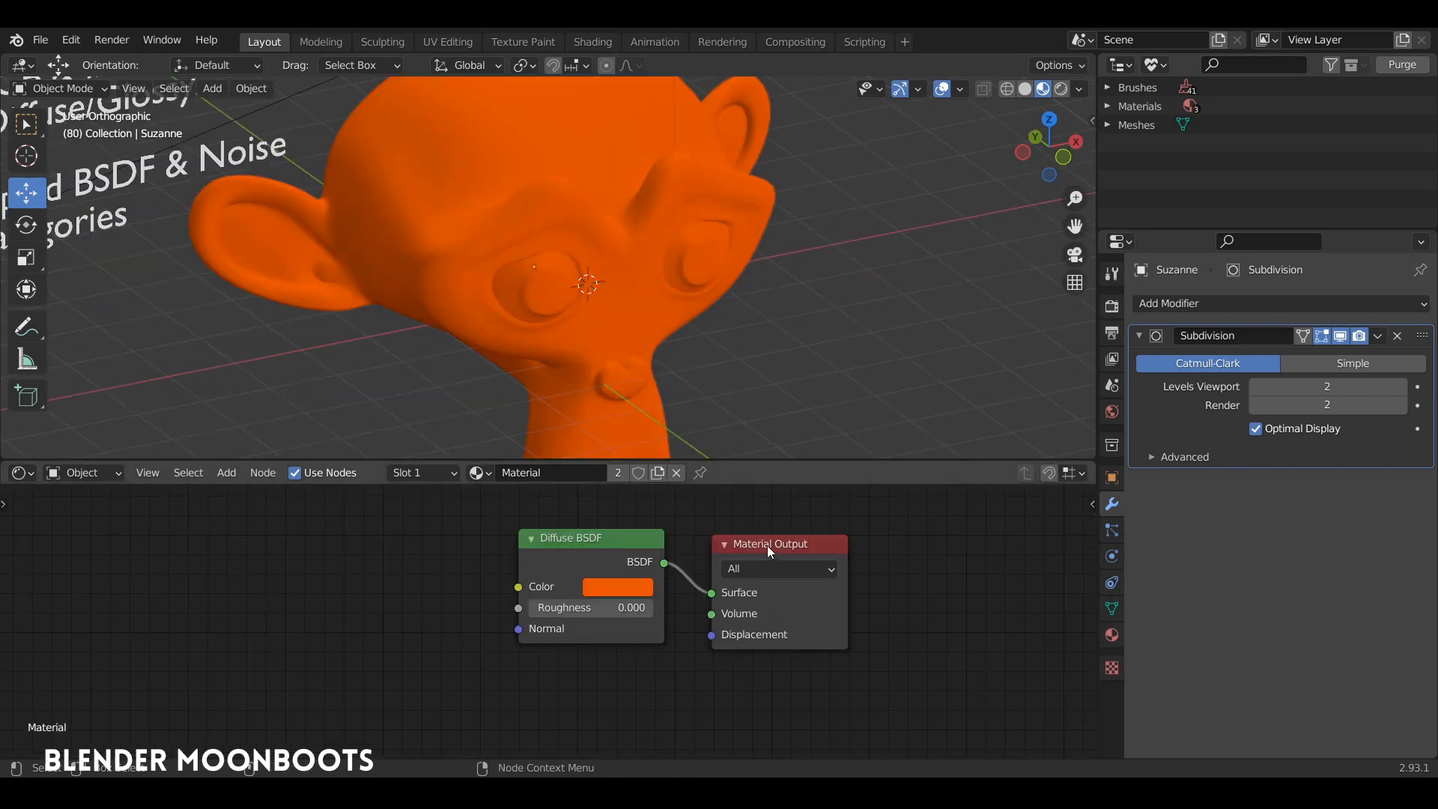
Reposition the Material Output and Diffuse BSDF nodes to free space ahead of the Diffuse BSDF.
{"action": "left_click_drag", "start_coordinate": [770, 552], "coordinate": [789, 540]}
{"action": "left_click_drag", "start_coordinate": [630, 544], "coordinate": [672, 538]}
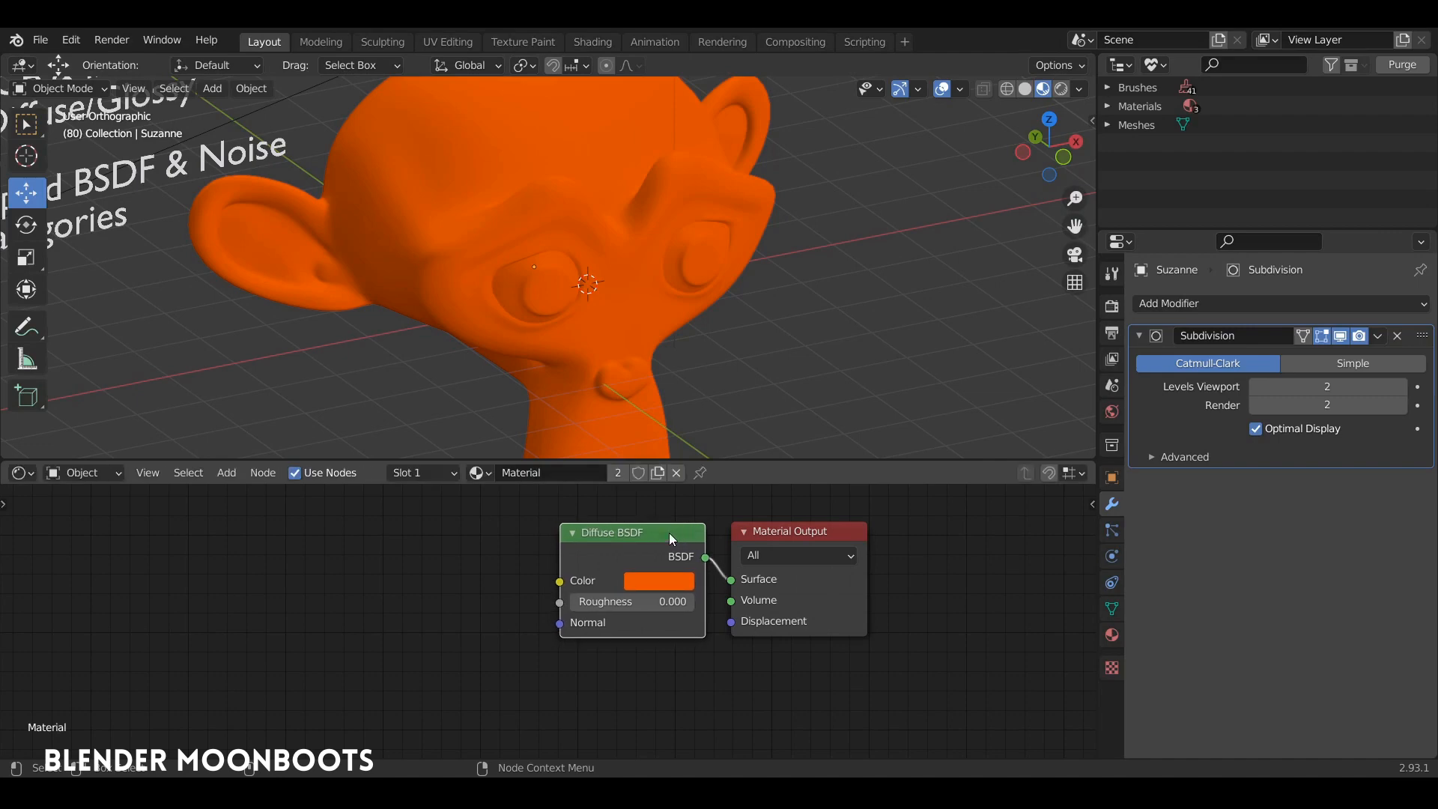
{"action": "middle_click_drag", "start_coordinate": [542, 367], "coordinate": [559, 342]}
Add an Image Texture node ahead of the Diffuse BSDF and load wood.jpg into it.
{"action": "key", "text": "shift+a"}
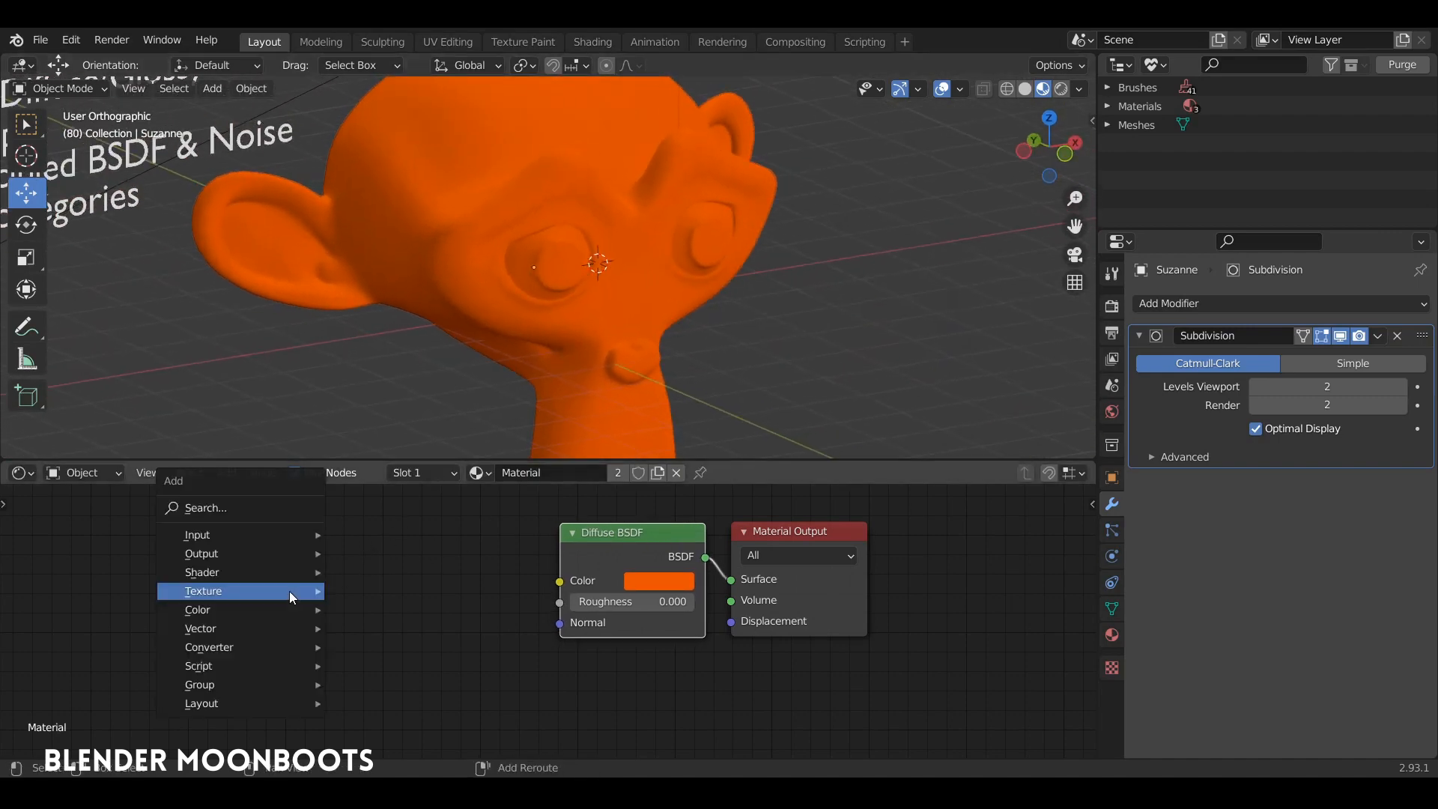
{"action": "mouse_move", "coordinate": [223, 592]}
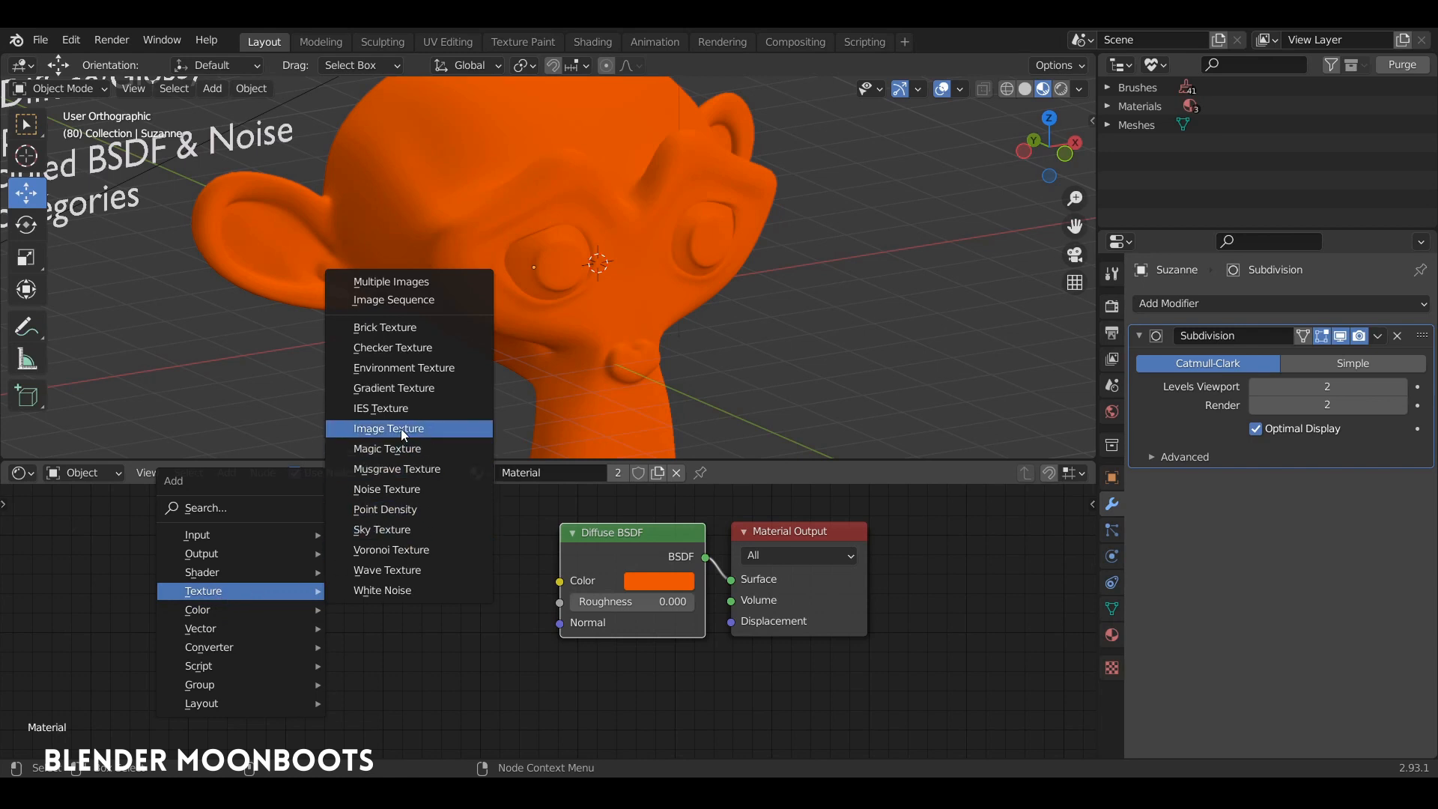
{"action": "left_click", "coordinate": [367, 430]}
{"action": "left_click", "coordinate": [254, 521]}
{"action": "left_click", "coordinate": [277, 605]}
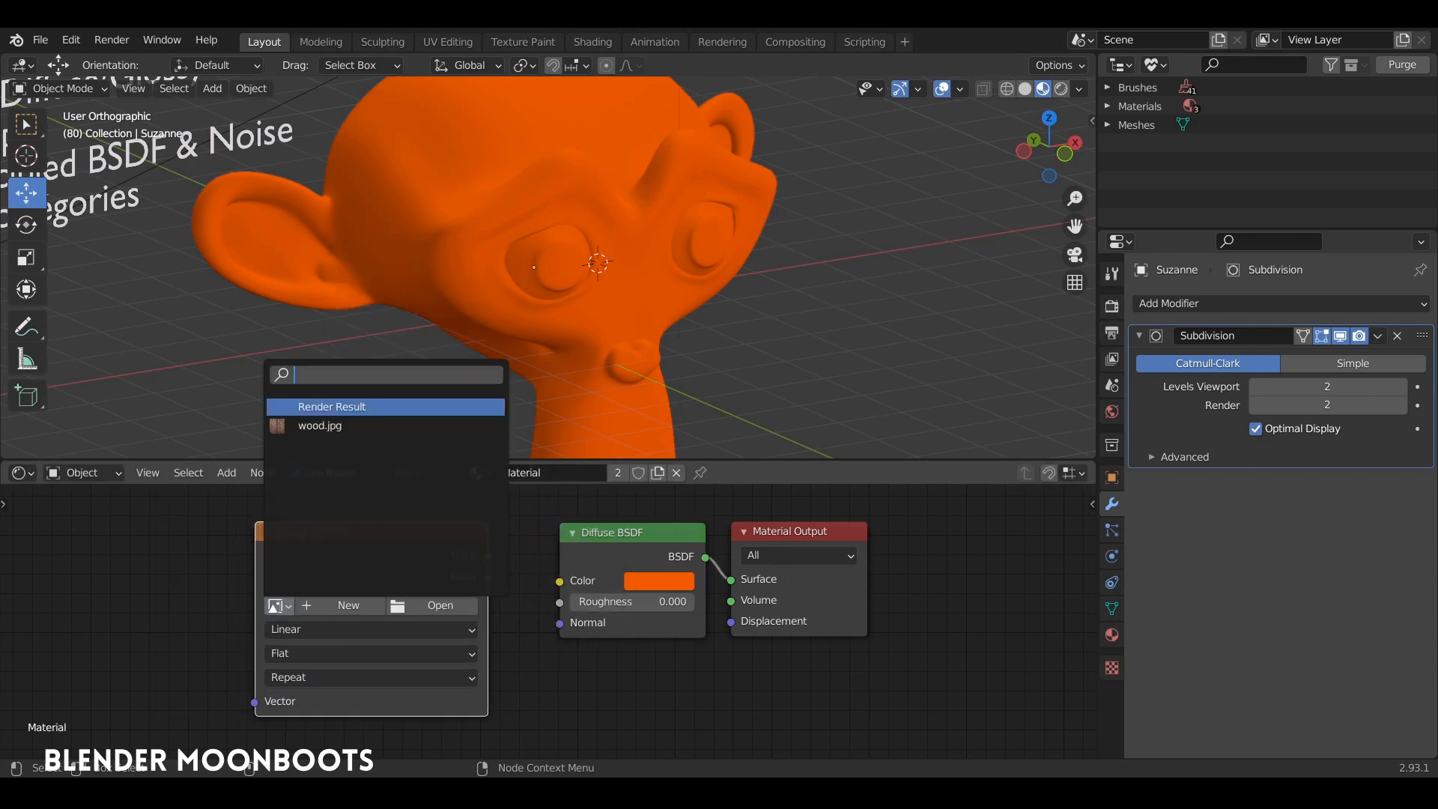
{"action": "left_click", "coordinate": [320, 426]}
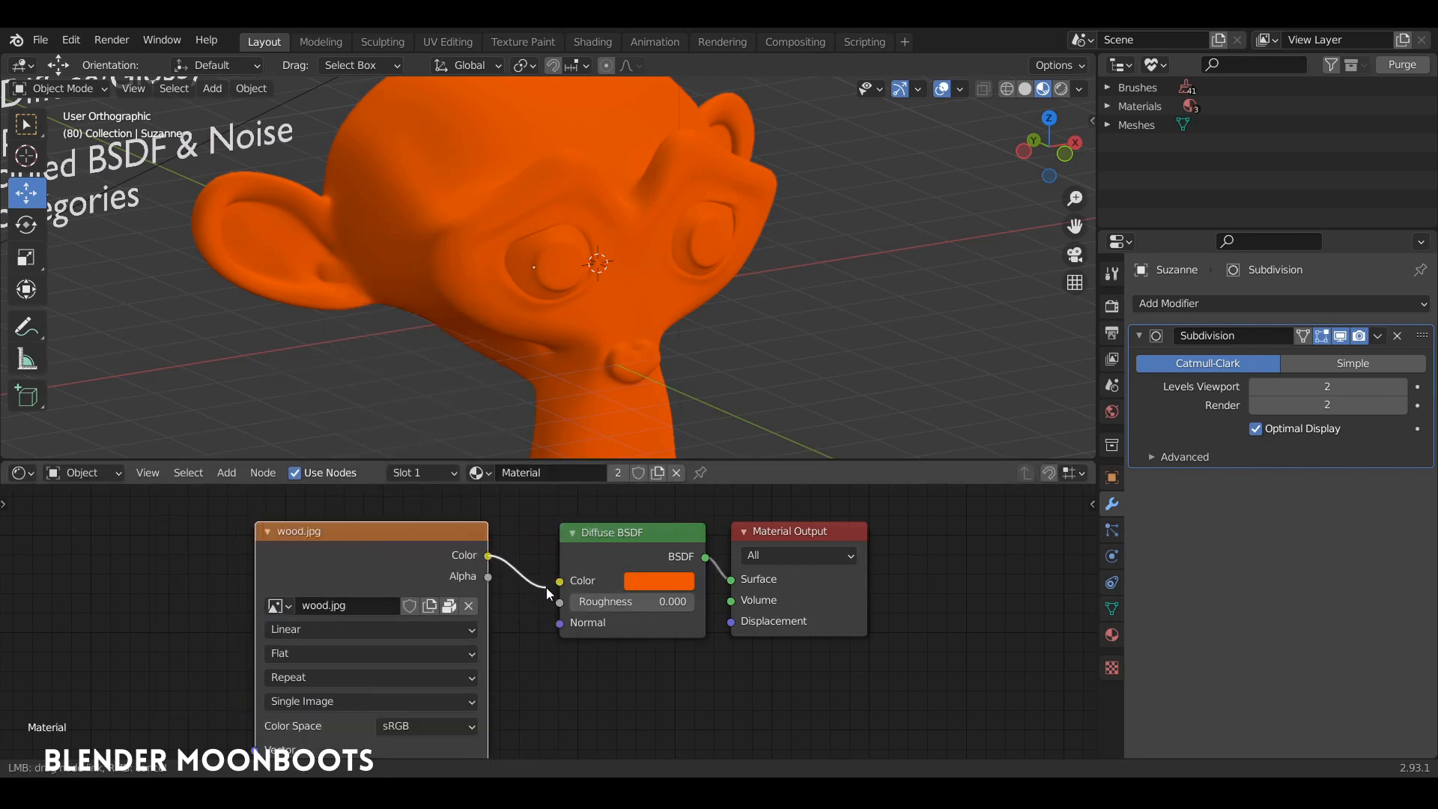
Connect the wood texture's Color output to the Diffuse BSDF's Color input and space out the three nodes.
{"action": "left_click_drag", "start_coordinate": [575, 591], "coordinate": [569, 586]}
{"action": "left_click_drag", "start_coordinate": [786, 538], "coordinate": [824, 535]}
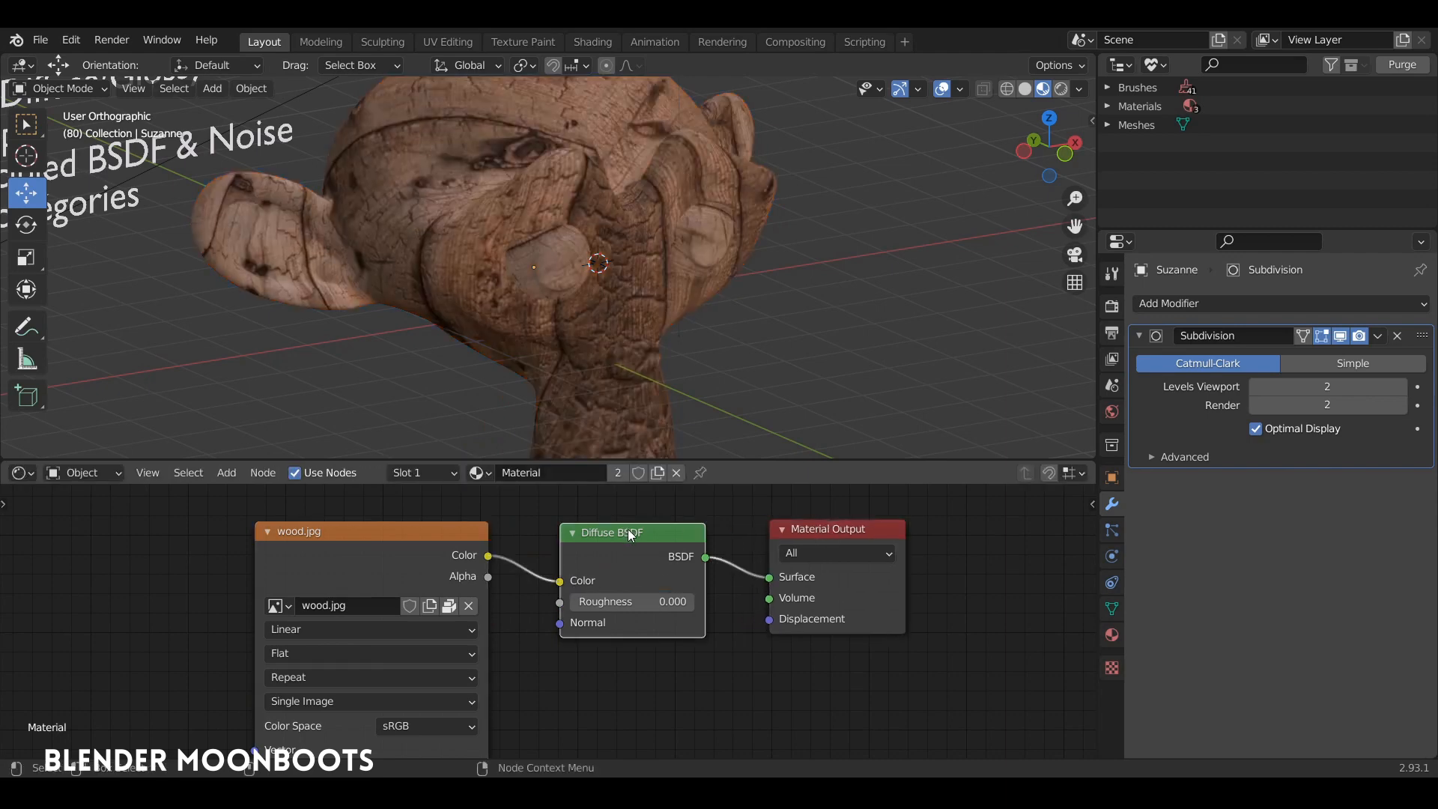
{"action": "left_click_drag", "start_coordinate": [631, 533], "coordinate": [627, 531]}
{"action": "left_click_drag", "start_coordinate": [443, 533], "coordinate": [463, 531]}
{"action": "mouse_move", "coordinate": [618, 358]}
{"action": "middle_mouse_down"}
{"action": "mouse_move", "coordinate": [554, 322]}
{"action": "mouse_move", "coordinate": [635, 356]}
{"action": "mouse_move", "coordinate": [613, 334]}
{"action": "mouse_move", "coordinate": [624, 308]}
{"action": "mouse_move", "coordinate": [662, 308]}
{"action": "mouse_move", "coordinate": [716, 263]}
{"action": "mouse_move", "coordinate": [617, 313]}
{"action": "mouse_move", "coordinate": [622, 348]}
{"action": "middle_mouse_up"}
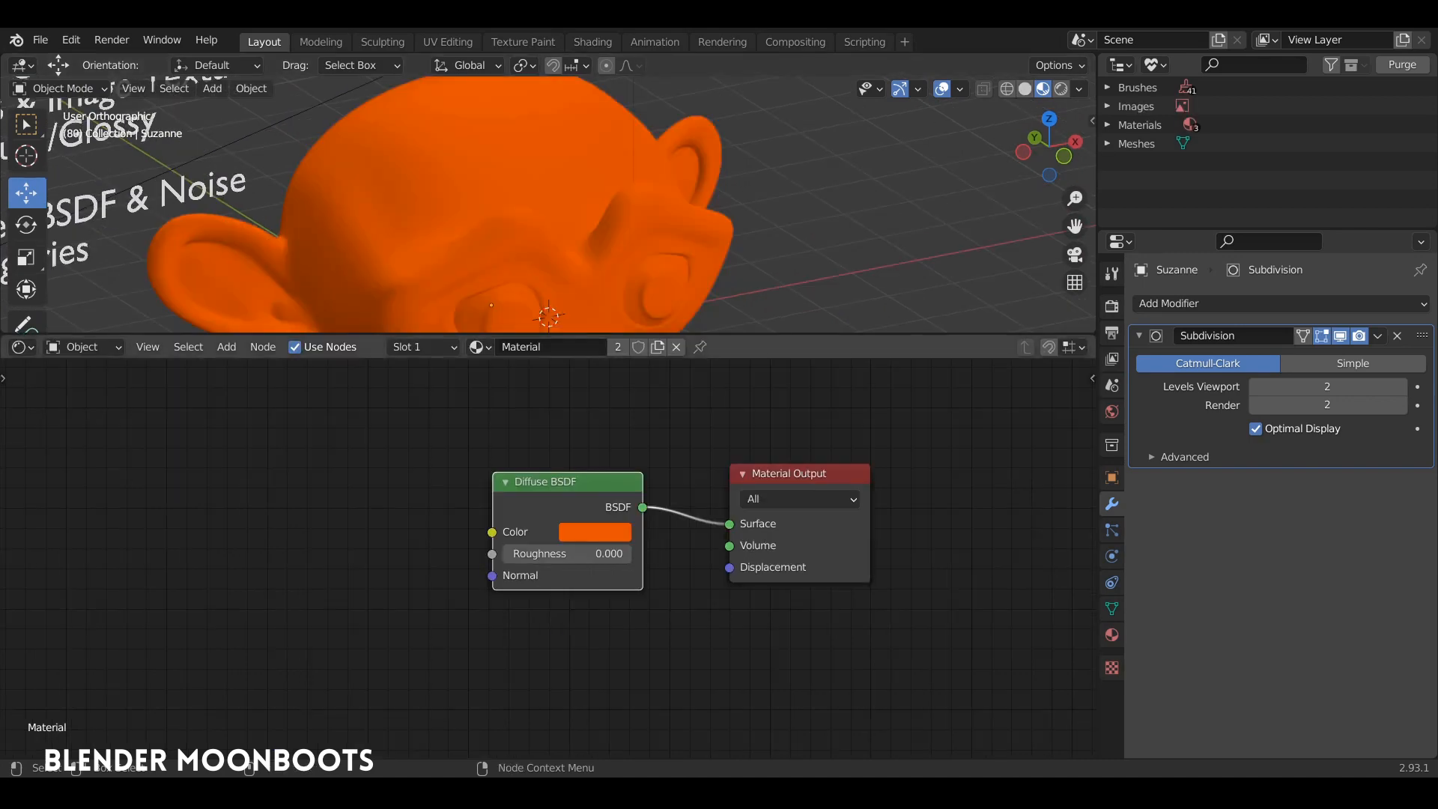
Switch the Diffuse BSDF node to a Principled BSDF and move it clear of the Material Output.
{"action": "left_click_drag", "start_coordinate": [569, 487], "coordinate": [603, 496]}
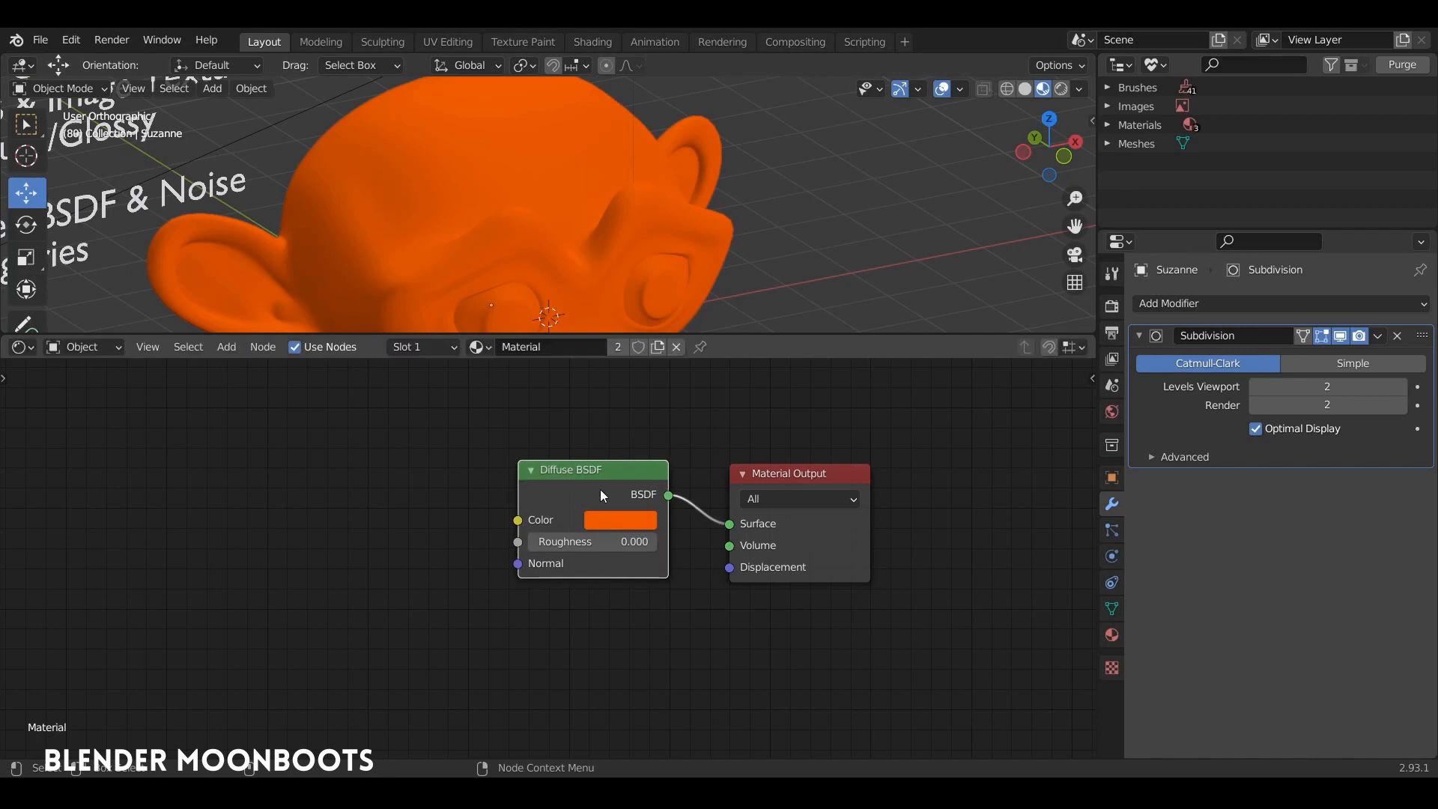
{"action": "key", "text": "shift+s"}
{"action": "mouse_move", "coordinate": [595, 484]}
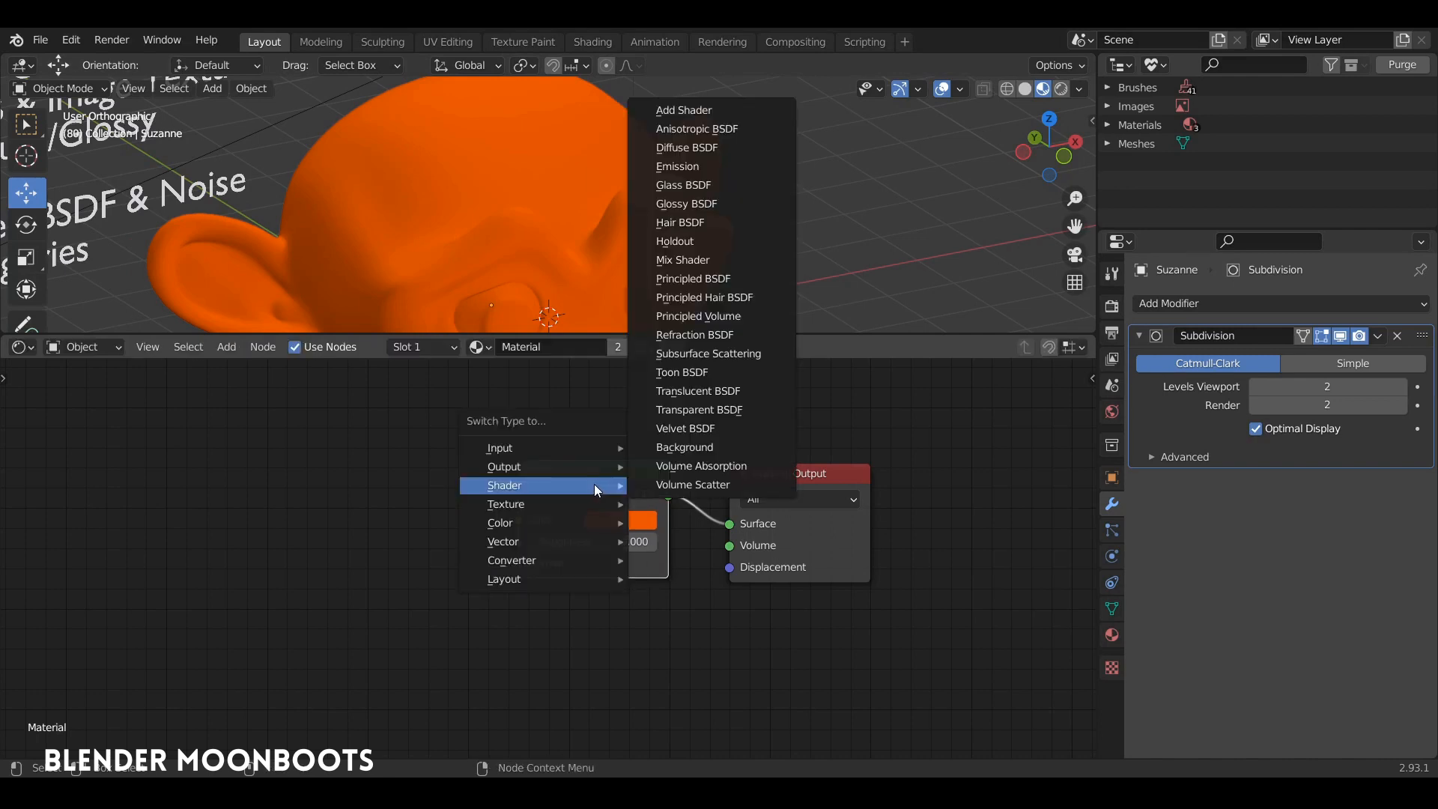
{"action": "left_click", "coordinate": [724, 285]}
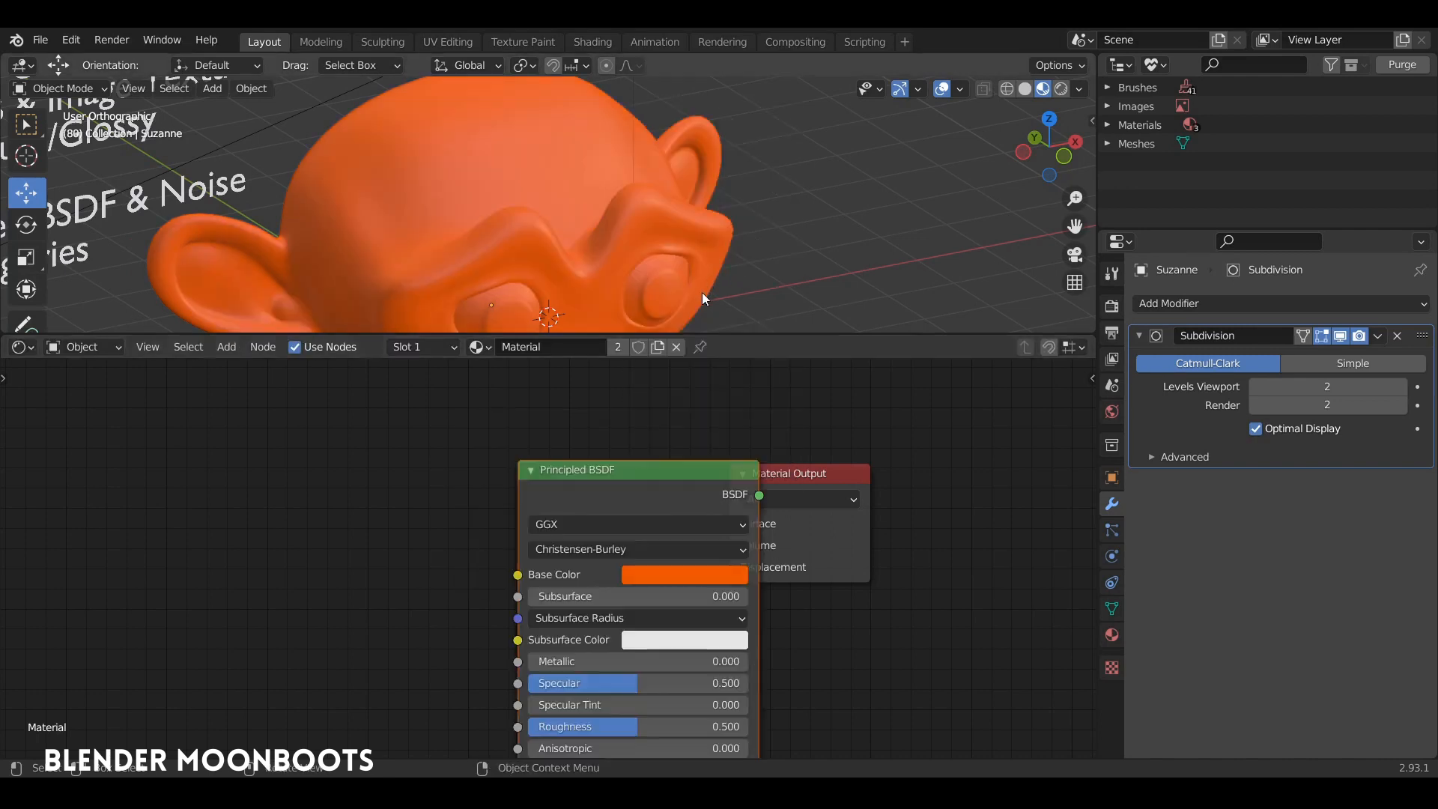
{"action": "left_click_drag", "start_coordinate": [629, 469], "coordinate": [551, 401]}
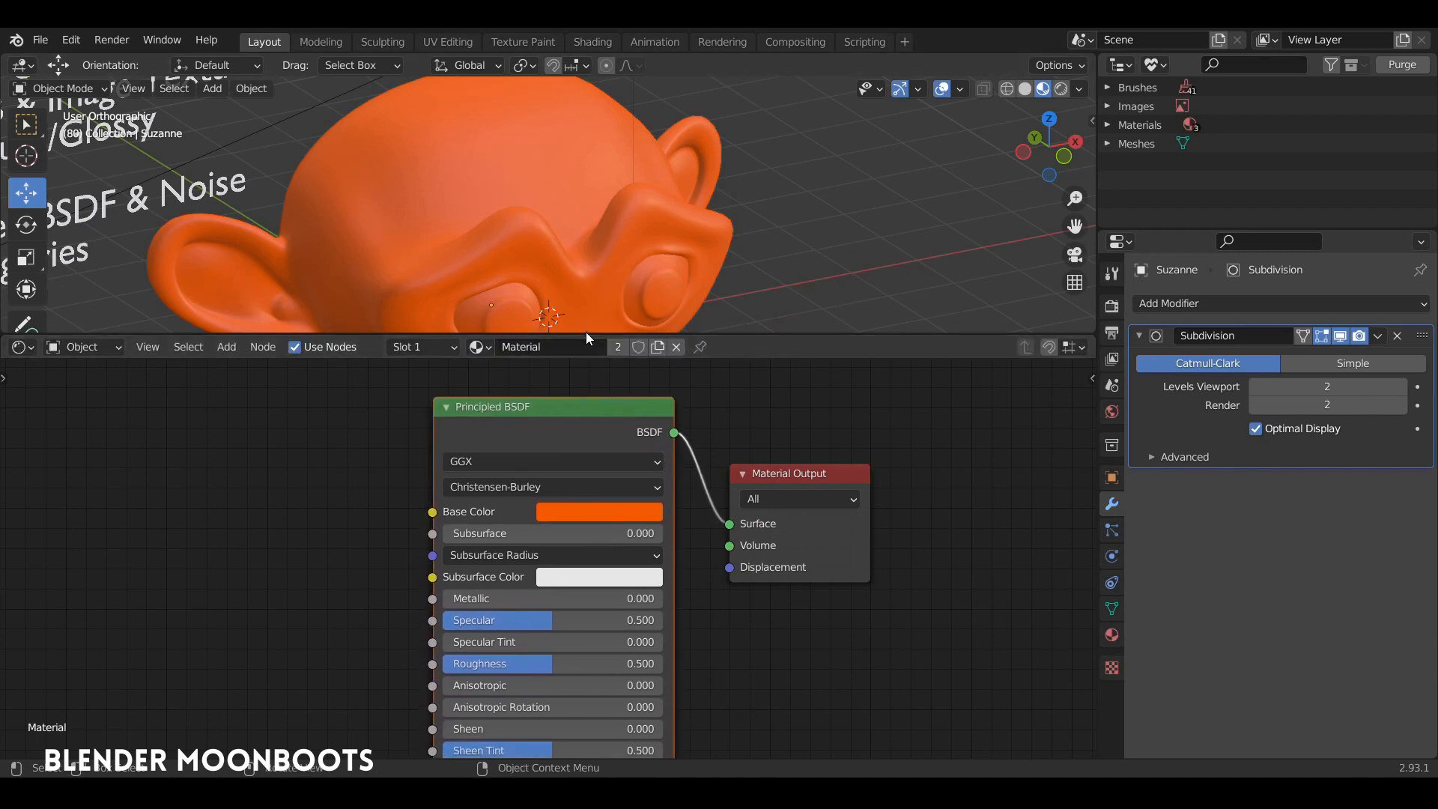
Align the Material Output beside the Principled BSDF, resize the node editor, and try a Principled Roughness of 0.296.
{"action": "left_click_drag", "start_coordinate": [585, 335], "coordinate": [586, 317]}
{"action": "middle_click_drag", "start_coordinate": [708, 404], "coordinate": [668, 379]}
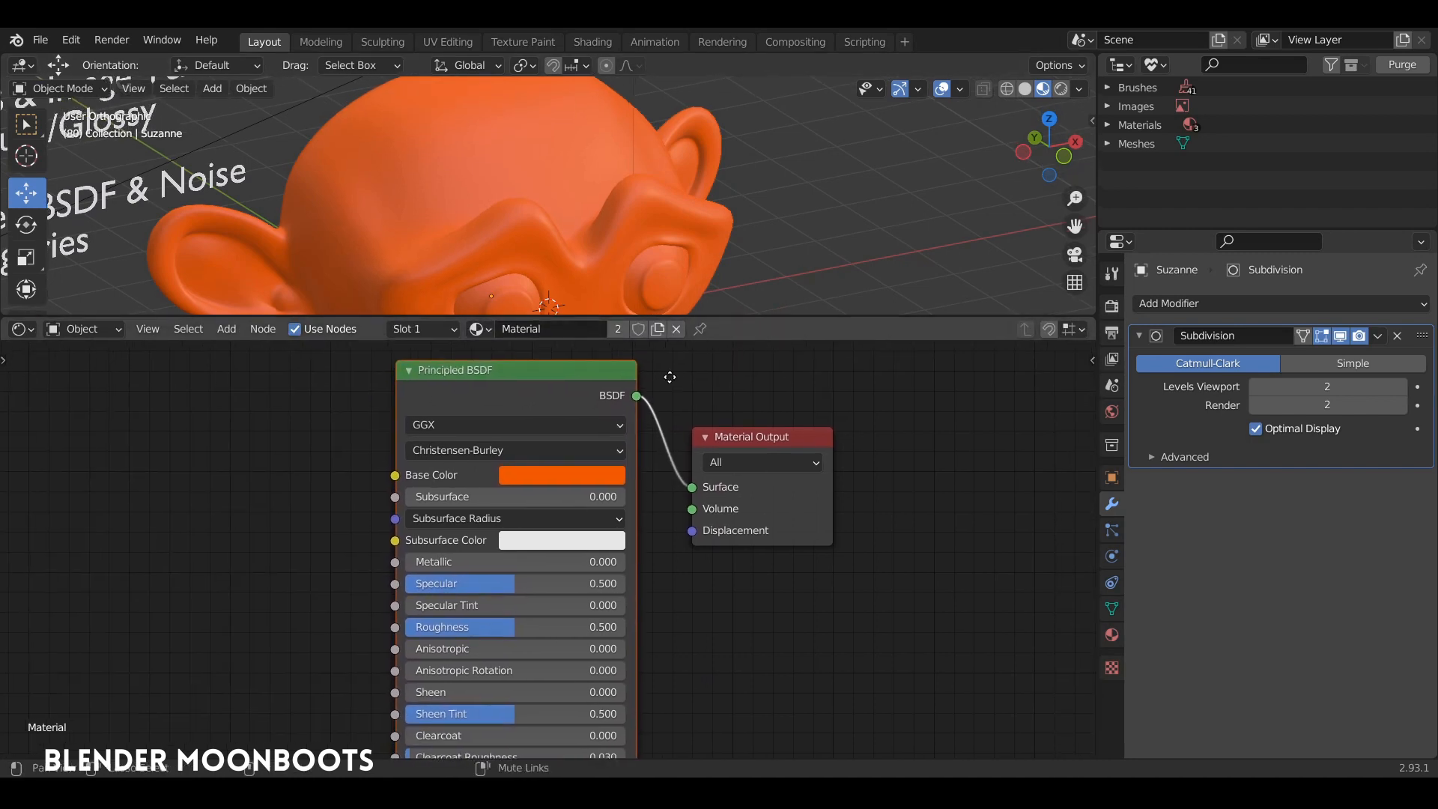
{"action": "left_click_drag", "start_coordinate": [760, 439], "coordinate": [784, 390]}
{"action": "left_click_drag", "start_coordinate": [621, 378], "coordinate": [629, 399]}
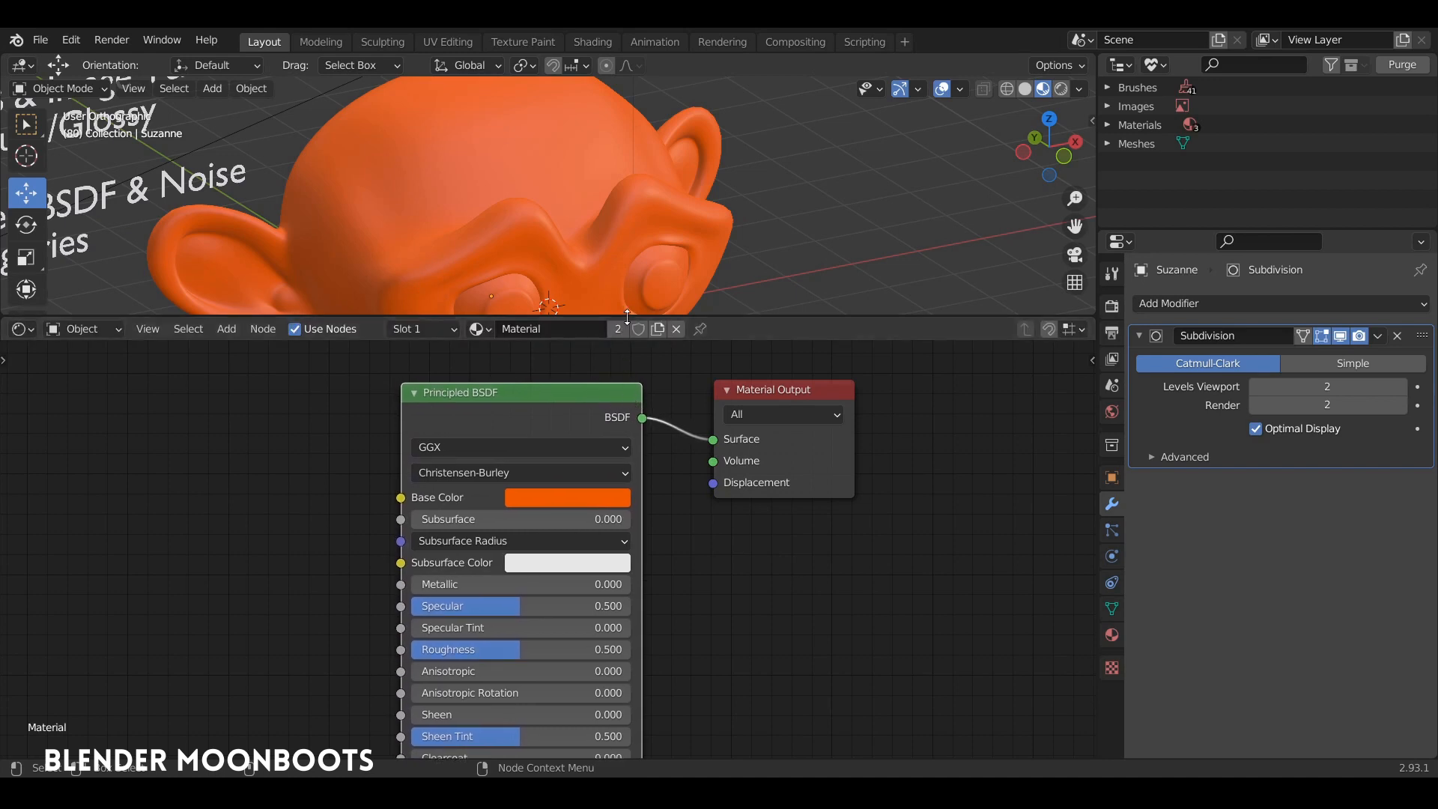
{"action": "left_click_drag", "start_coordinate": [621, 320], "coordinate": [633, 352]}
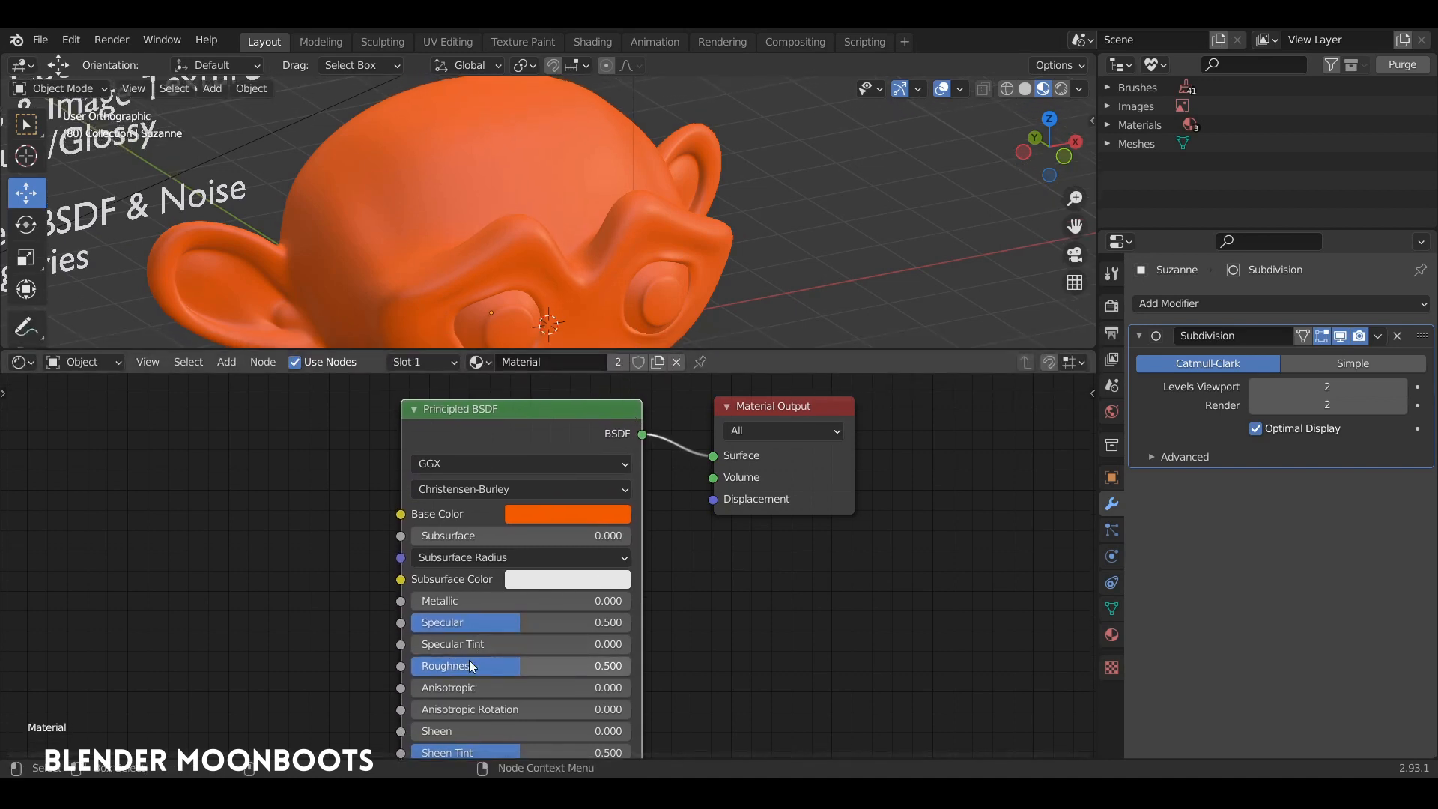
{"action": "mouse_move", "coordinate": [515, 672]}
{"action": "left_mouse_down"}
{"action": "mouse_move", "coordinate": [441, 666]}
{"action": "mouse_move", "coordinate": [590, 670]}
{"action": "mouse_move", "coordinate": [443, 665]}
{"action": "mouse_move", "coordinate": [548, 669]}
{"action": "left_mouse_up"}
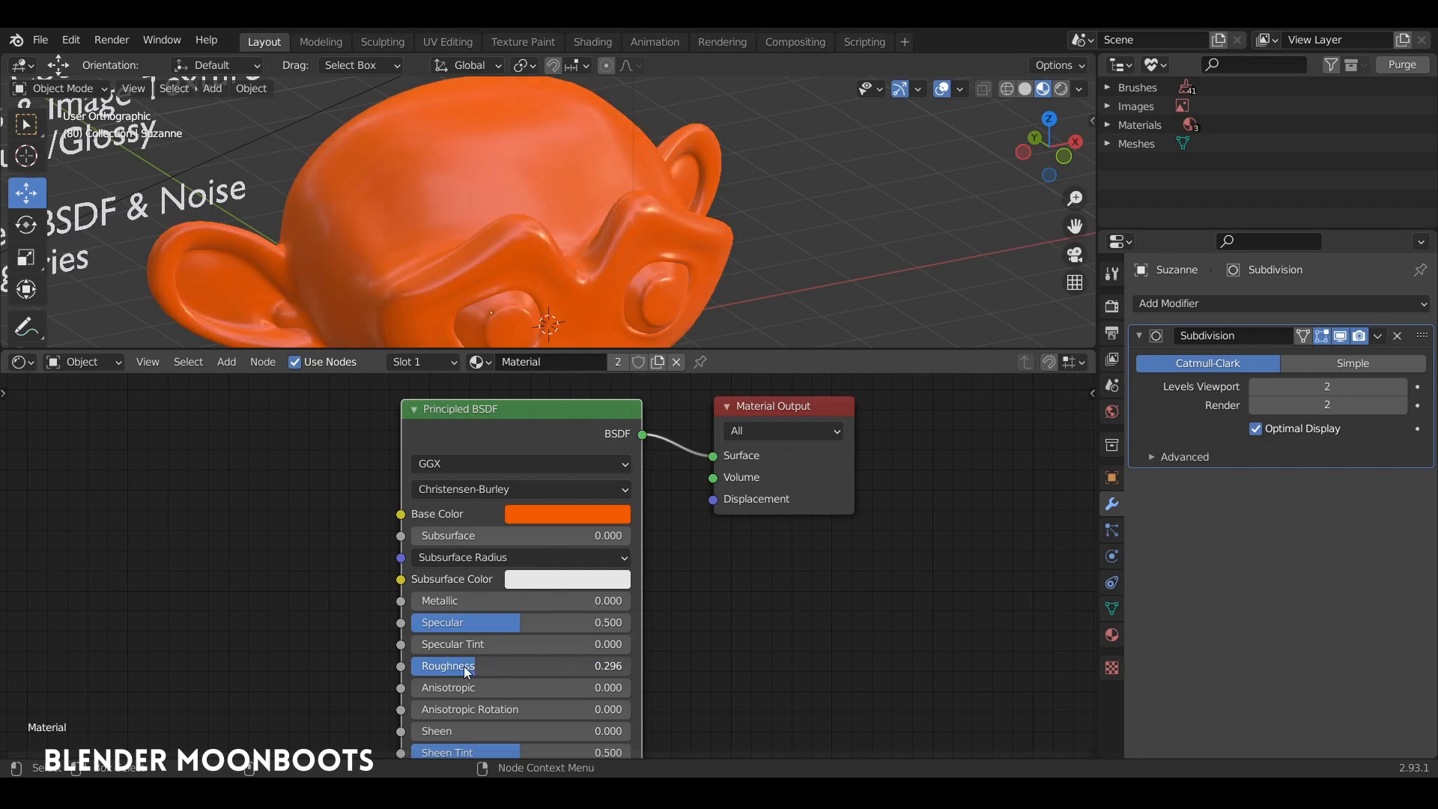
Add a Noise Texture node well ahead of the Principled BSDF, leaving a gap between them.
{"action": "middle_click_drag", "start_coordinate": [269, 531], "coordinate": [497, 506]}
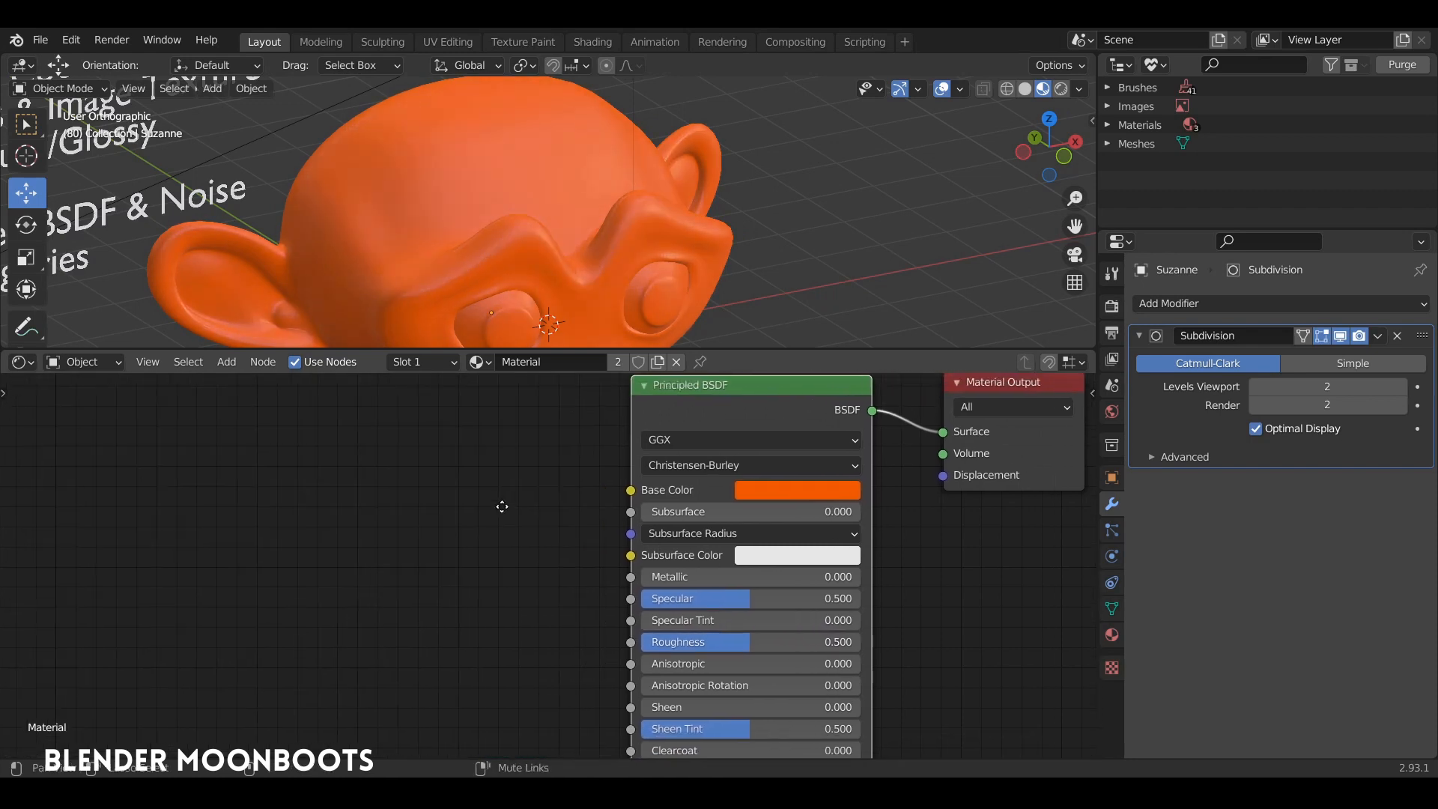
{"action": "key", "text": "shift+a"}
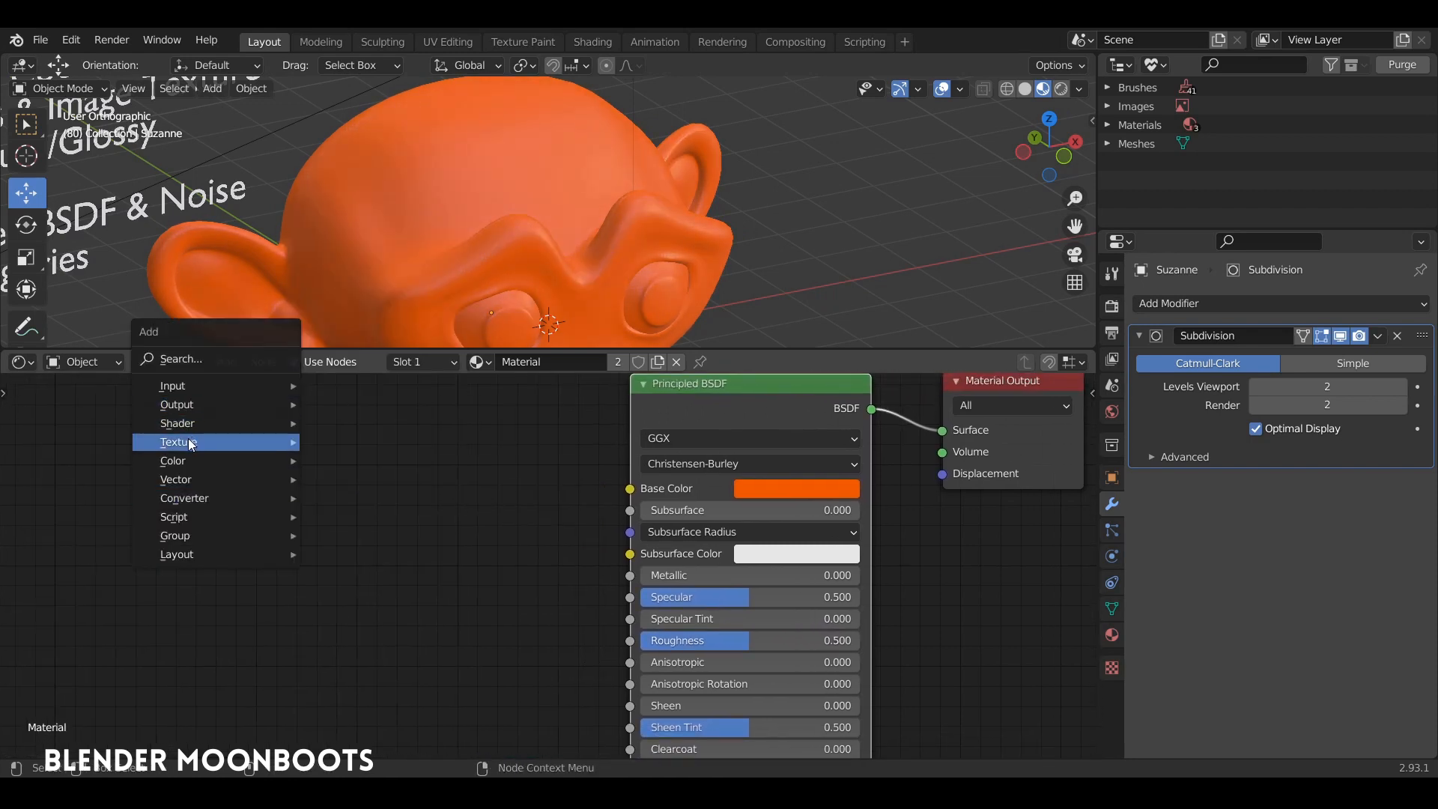
{"action": "mouse_move", "coordinate": [192, 445]}
{"action": "left_click", "coordinate": [418, 341]}
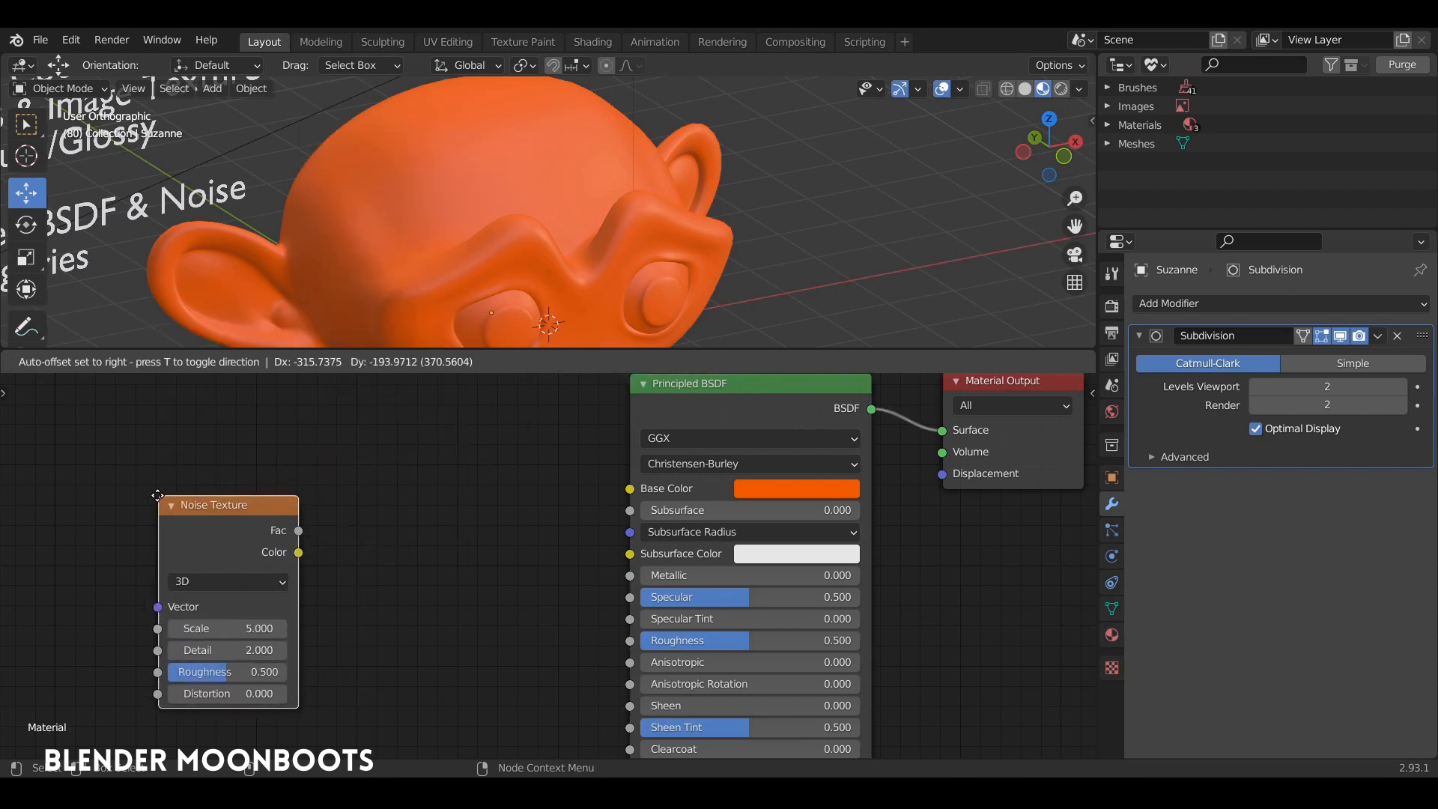
{"action": "left_click", "coordinate": [391, 559]}
Add a ColorRamp node and link the Noise Texture's Fac through it to the Principled BSDF's Roughness.
{"action": "key", "text": "shift+a"}
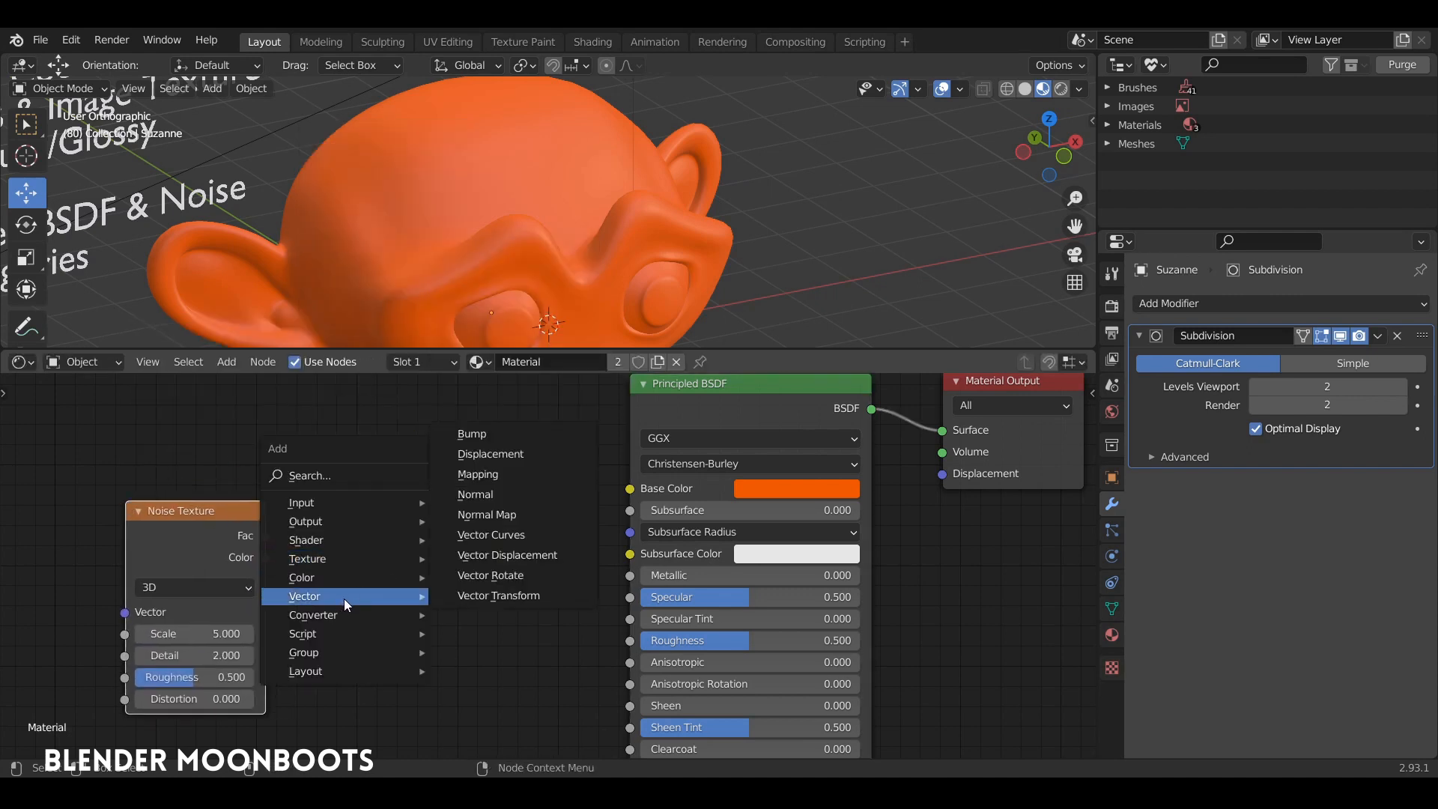
{"action": "mouse_move", "coordinate": [340, 612]}
{"action": "left_click", "coordinate": [484, 371]}
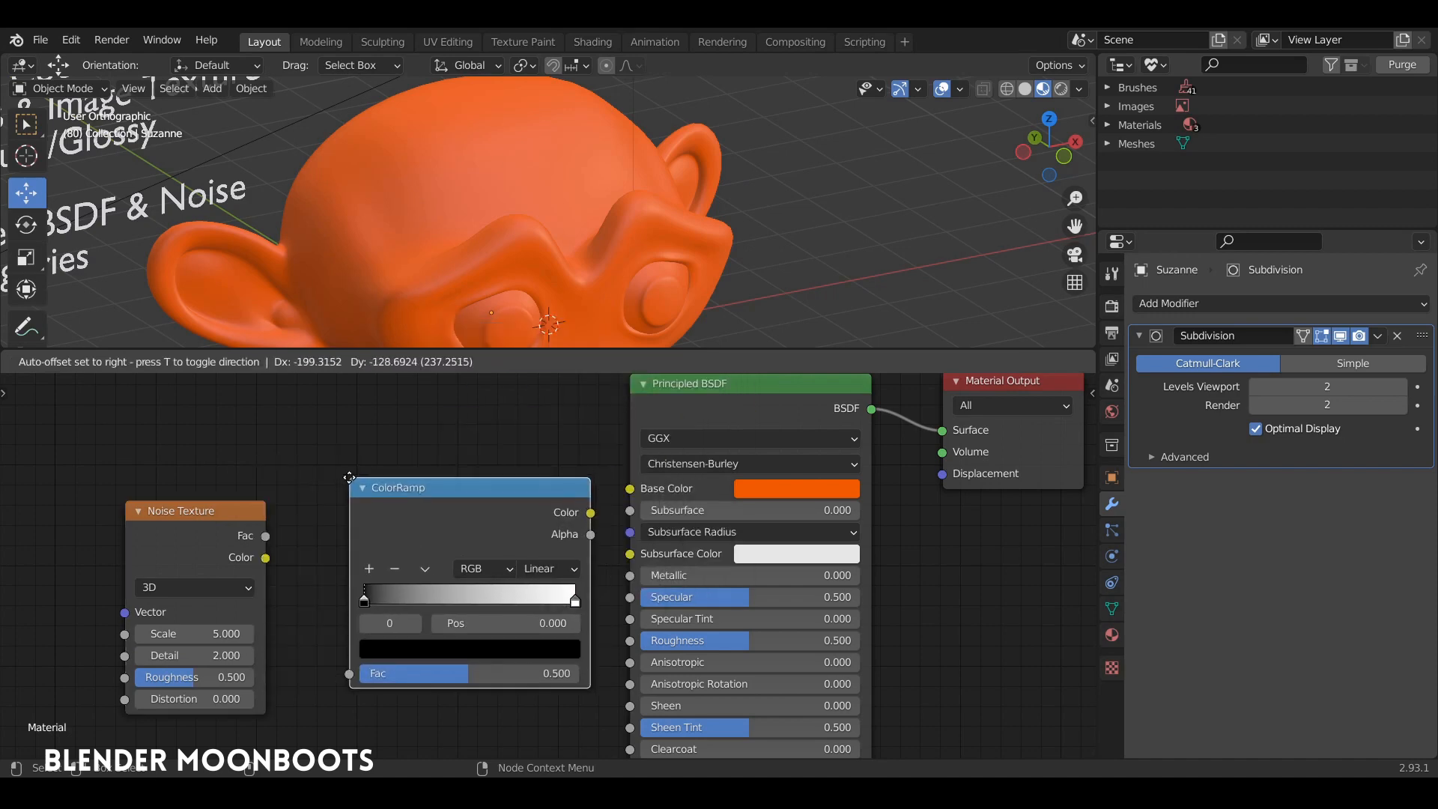
{"action": "left_click", "coordinate": [457, 379]}
{"action": "left_click_drag", "start_coordinate": [266, 535], "coordinate": [322, 664]}
{"action": "left_click_drag", "start_coordinate": [562, 503], "coordinate": [576, 530]}
{"action": "left_click_drag", "start_coordinate": [634, 648], "coordinate": [630, 641]}
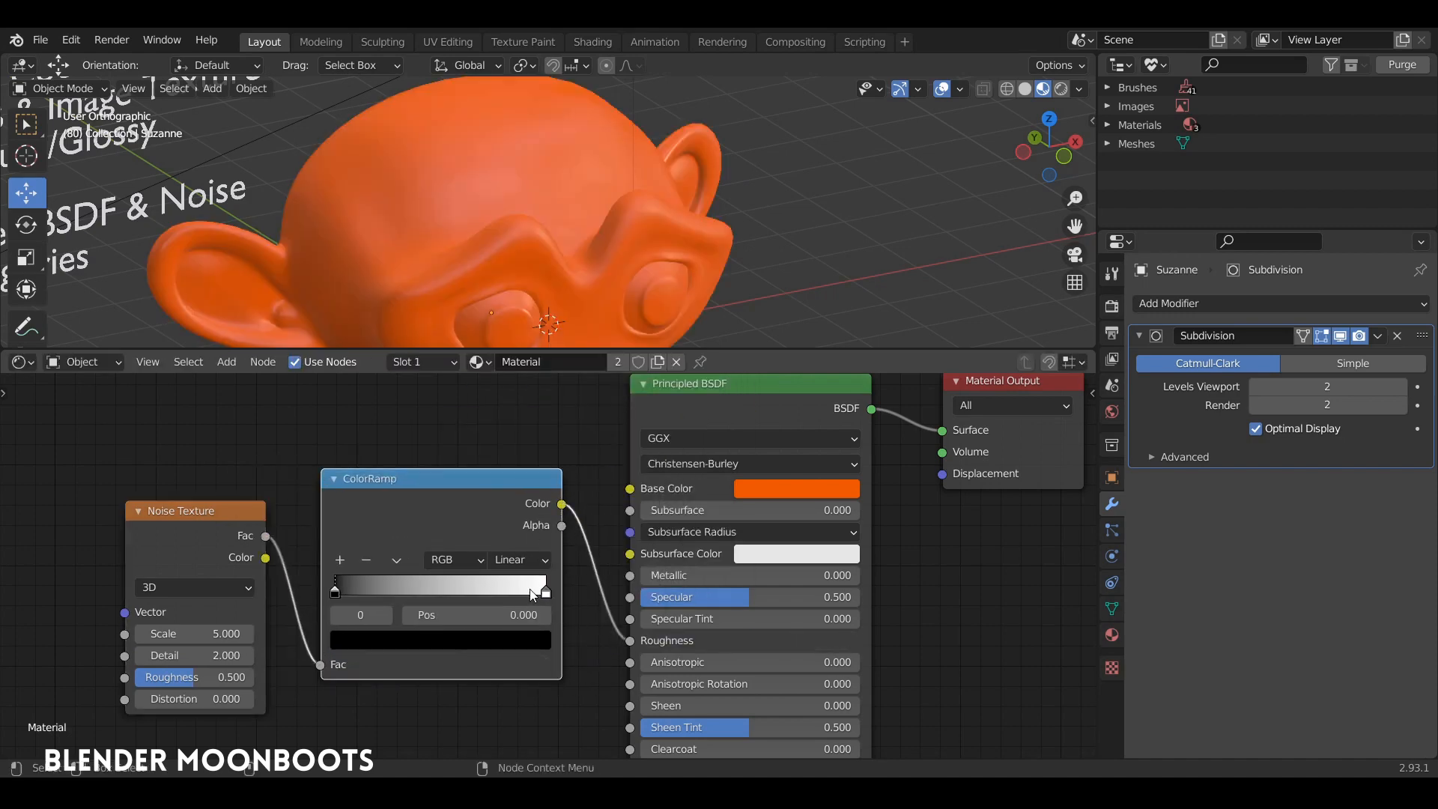
Move the ColorRamp's white stop inward and its black stop to 0.417, and set the noise Scale to 4.944.
{"action": "left_click_drag", "start_coordinate": [546, 592], "coordinate": [480, 590]}
{"action": "left_click_drag", "start_coordinate": [347, 584], "coordinate": [435, 596]}
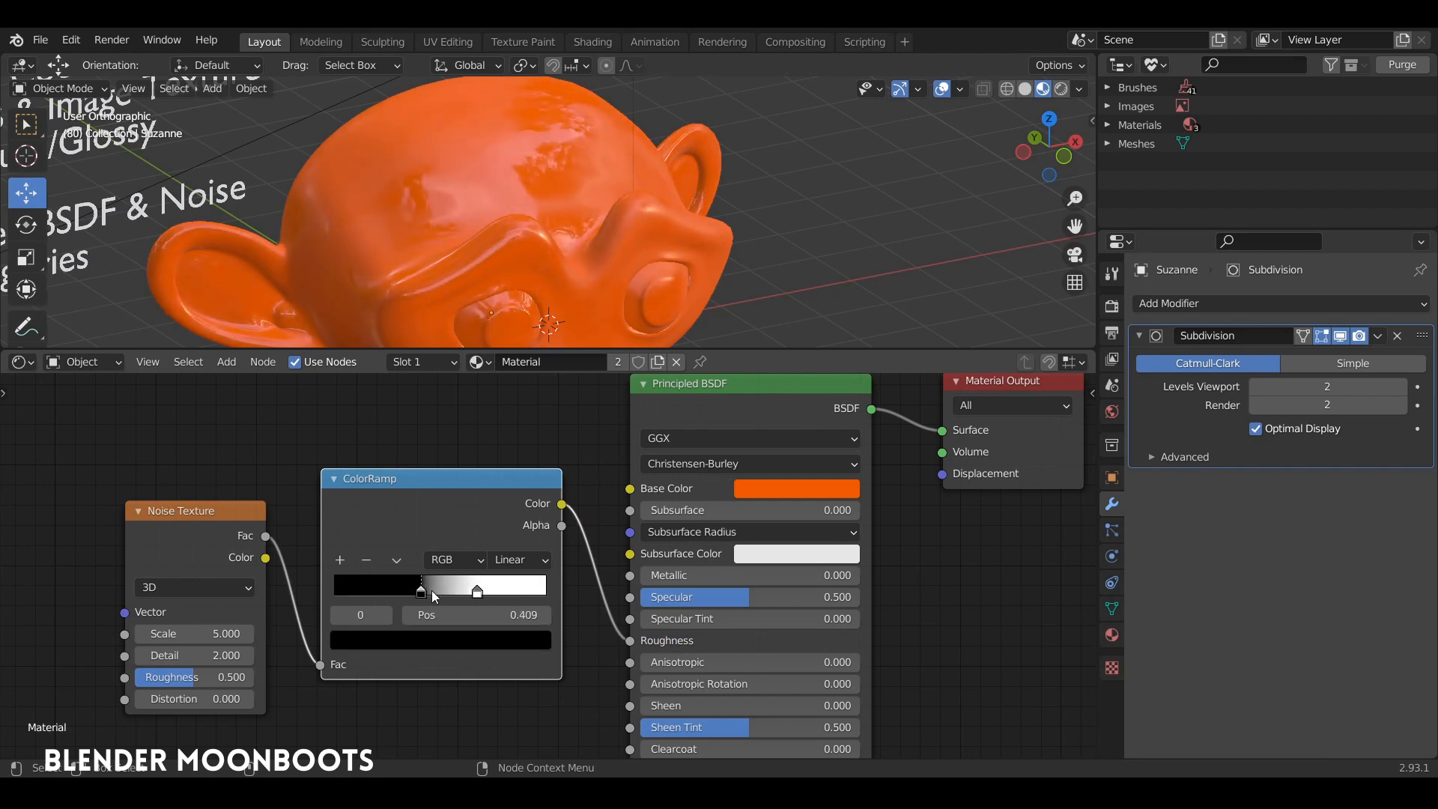
{"action": "middle_click_drag", "start_coordinate": [591, 300], "coordinate": [577, 244]}
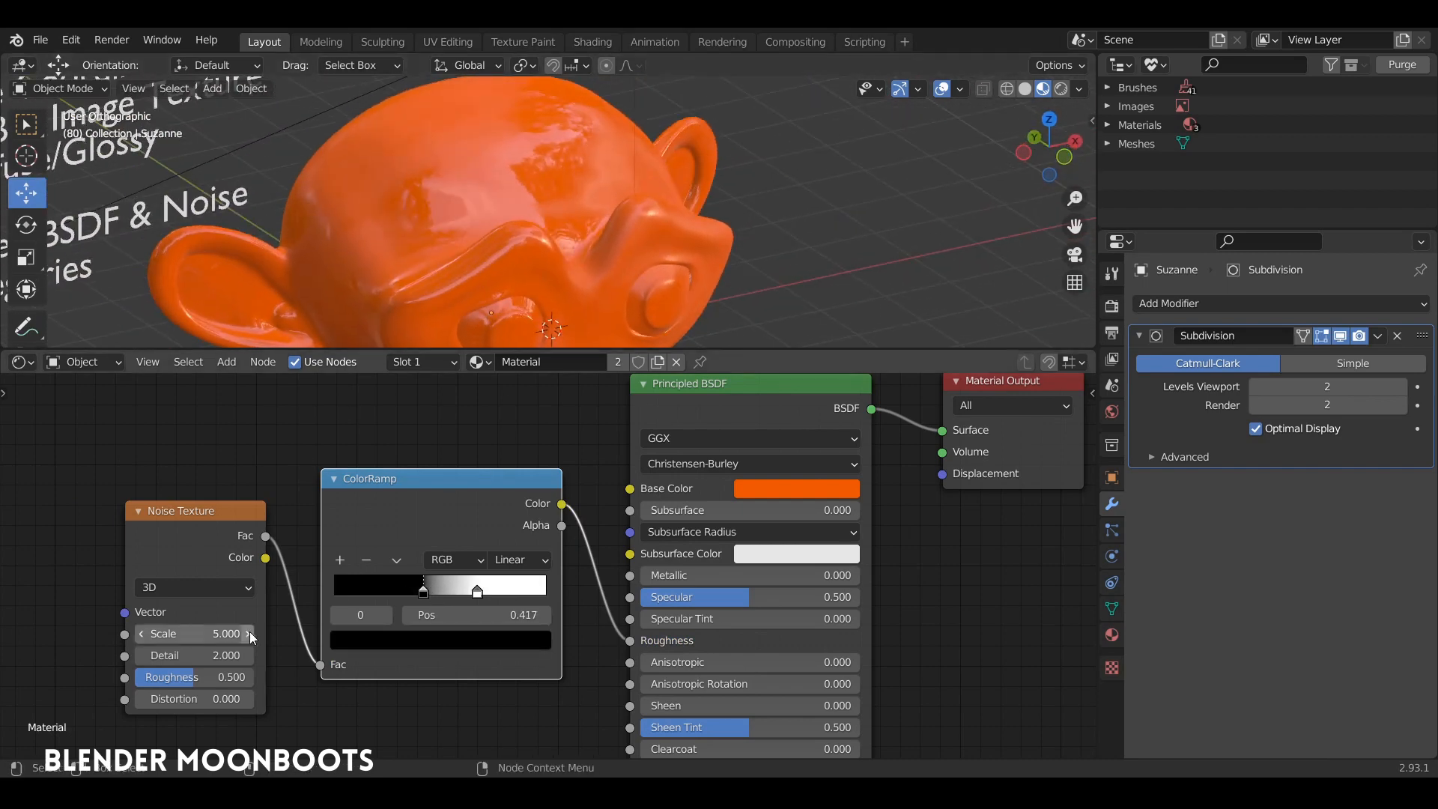
{"action": "mouse_move", "coordinate": [250, 632]}
{"action": "left_mouse_down"}
{"action": "mouse_move", "coordinate": [267, 632]}
{"action": "mouse_move", "coordinate": [248, 638]}
{"action": "left_mouse_up"}
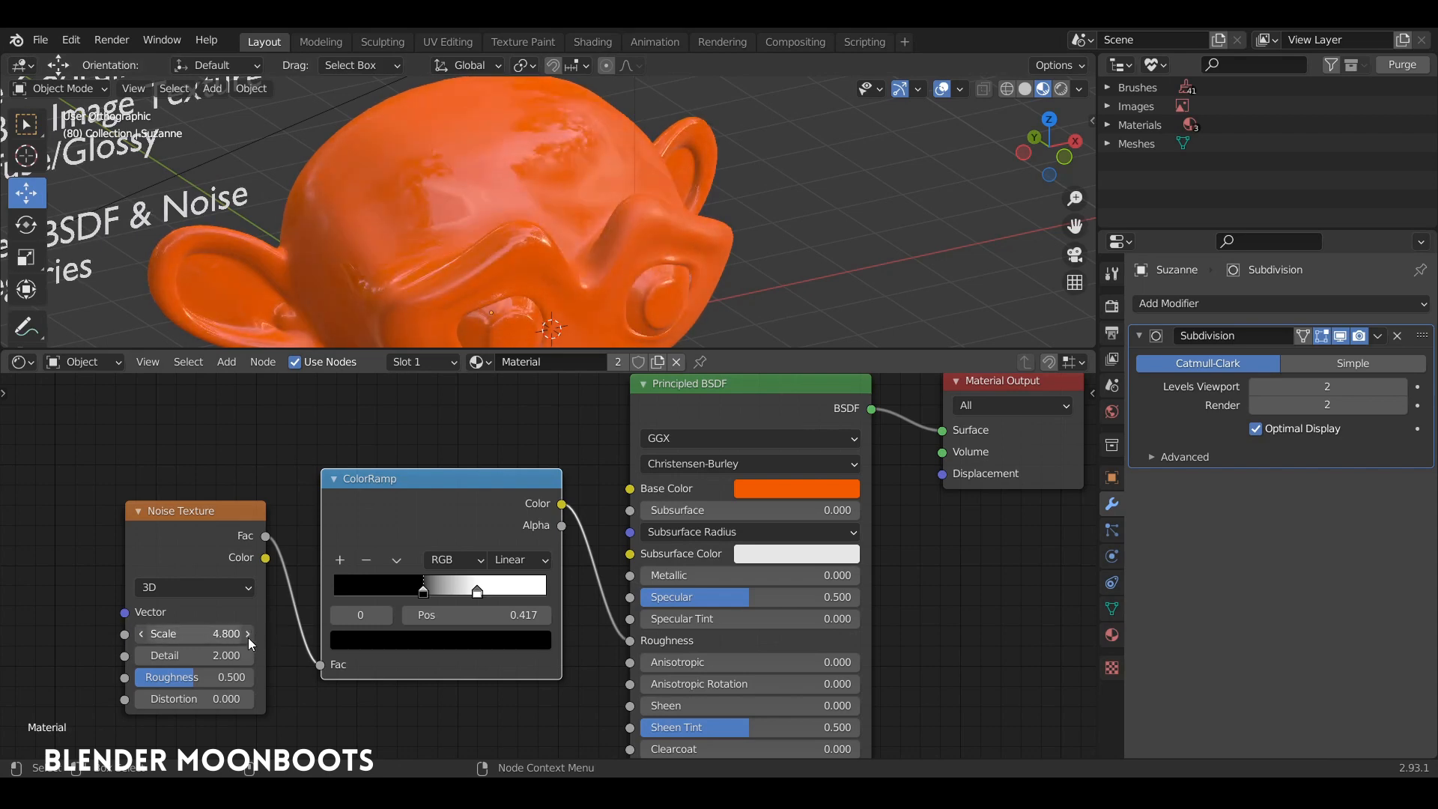
Set the Principled BSDF's Emission color to a bright, saturated orange.
{"action": "left_click_drag", "start_coordinate": [587, 425], "coordinate": [436, 183], "text": "ctrl+alt"}
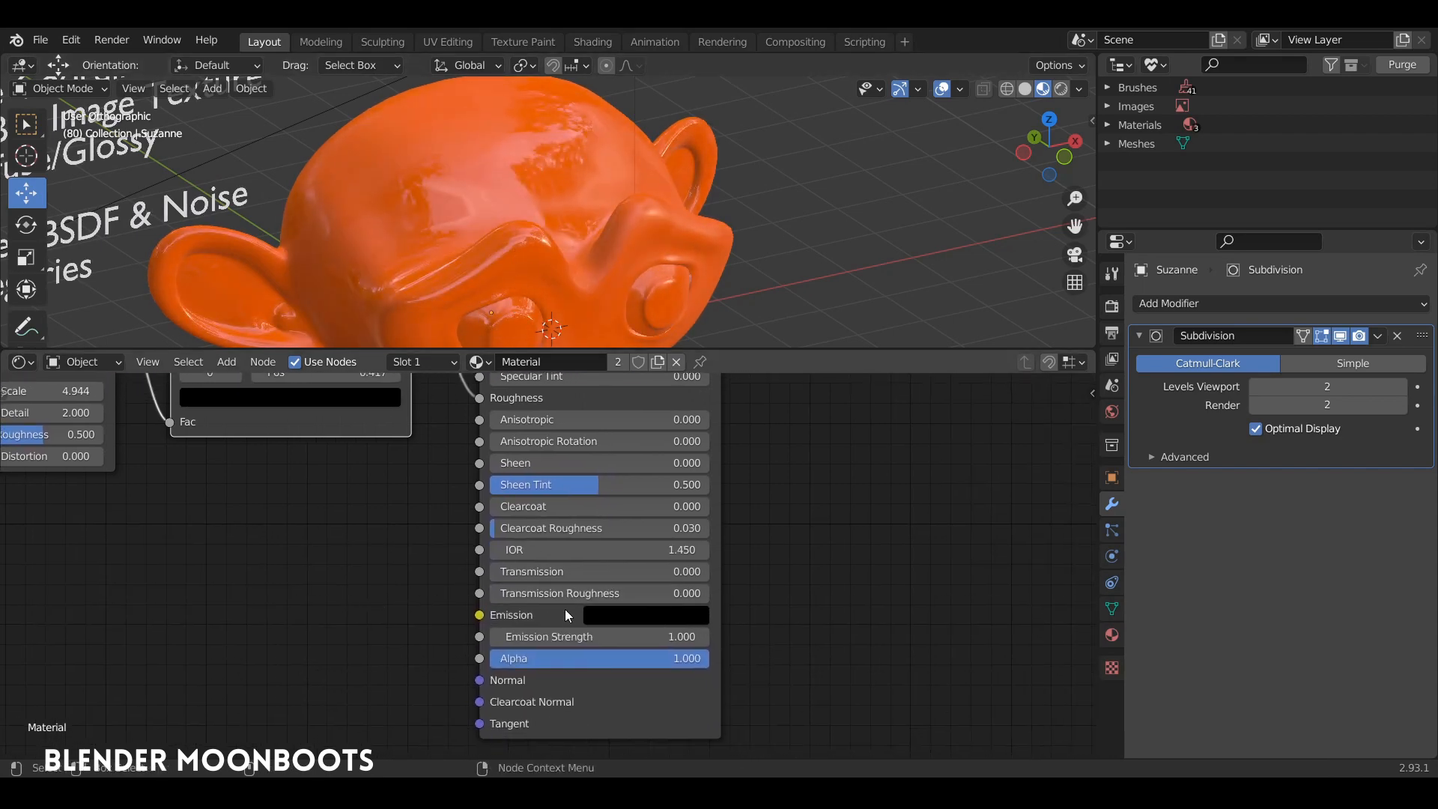
{"action": "left_click", "coordinate": [663, 616]}
{"action": "left_click_drag", "start_coordinate": [756, 450], "coordinate": [757, 369]}
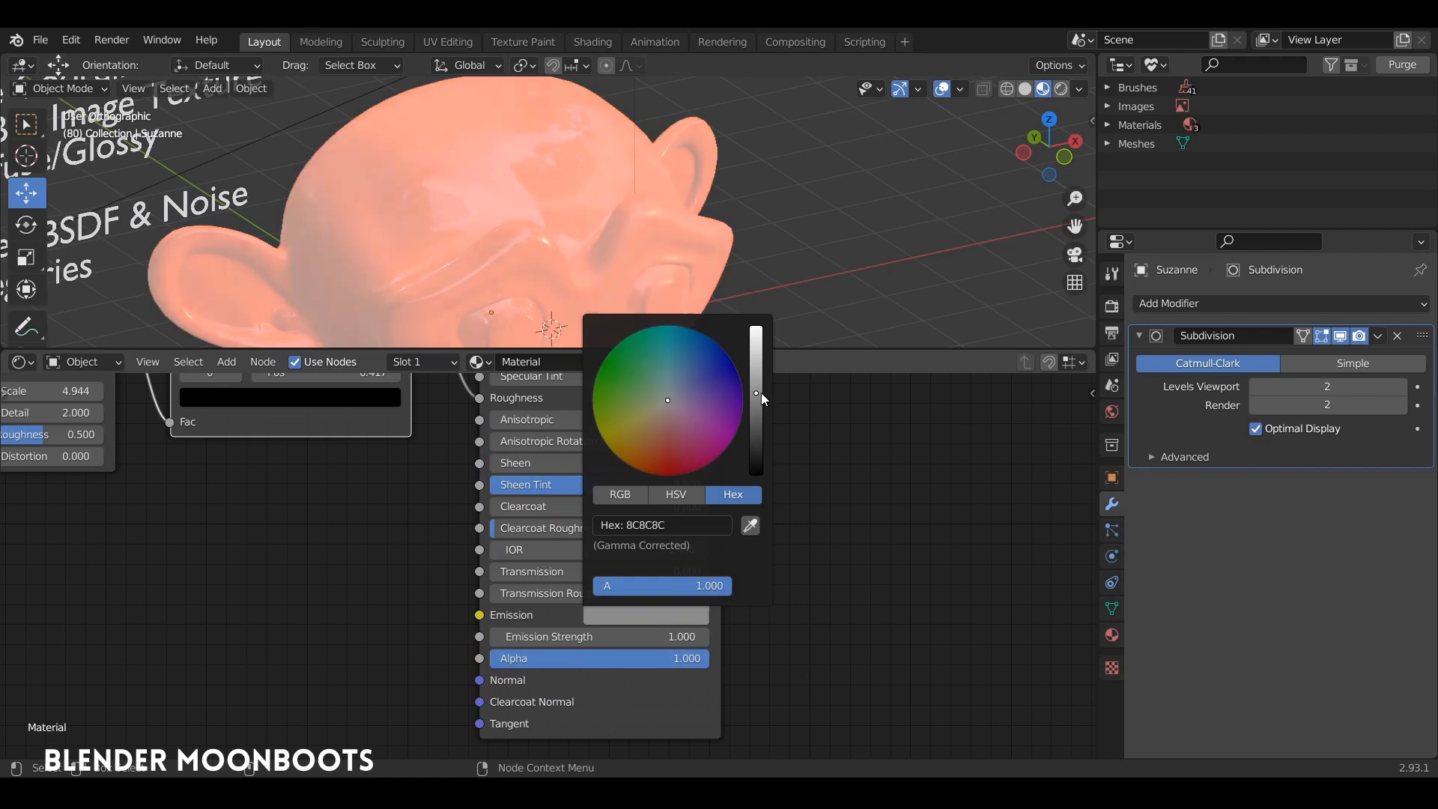
{"action": "left_click_drag", "start_coordinate": [663, 398], "coordinate": [634, 454]}
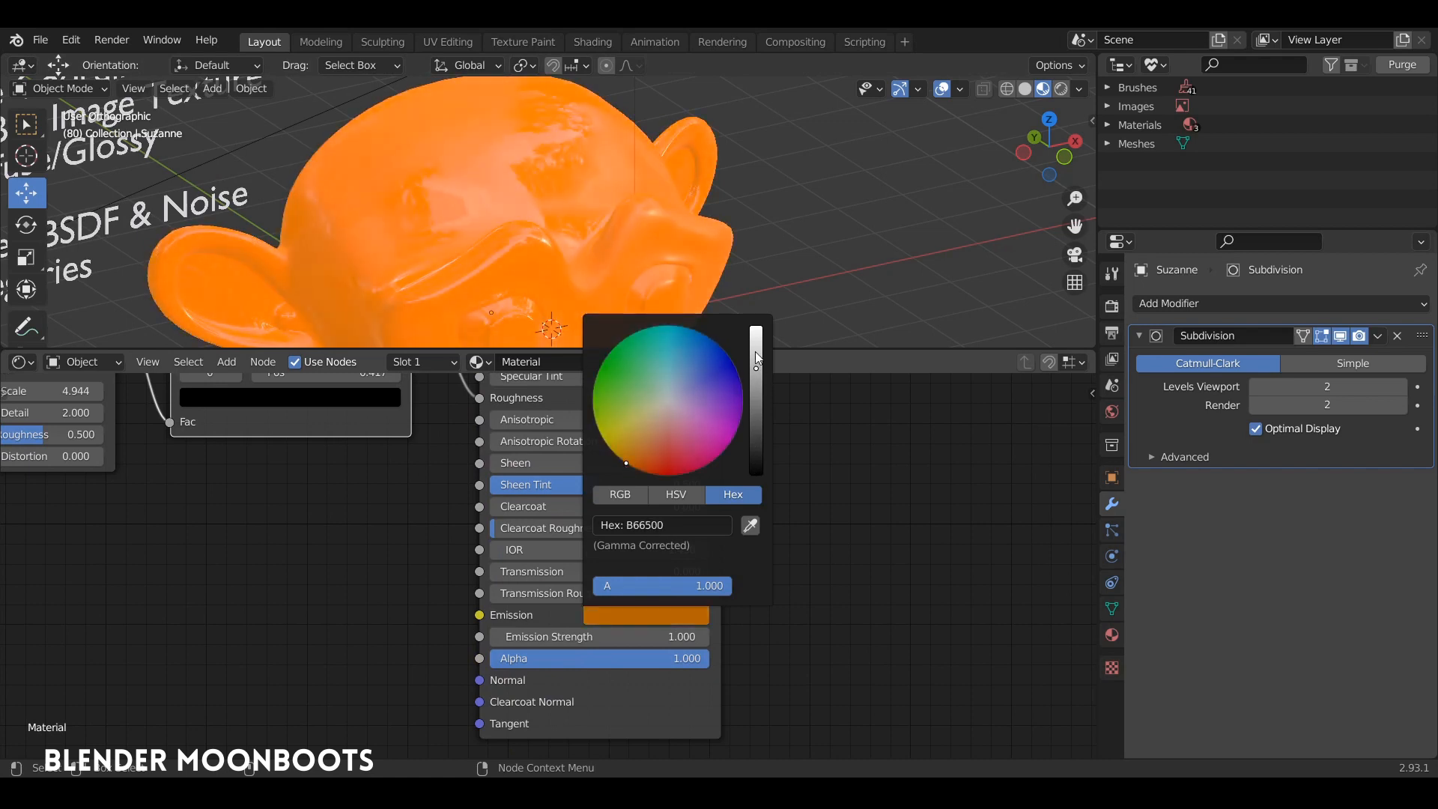
{"action": "left_click_drag", "start_coordinate": [748, 363], "coordinate": [757, 349]}
{"action": "mouse_move", "coordinate": [664, 234]}
{"action": "left_mouse_down", "text": "ctrl+alt"}
{"action": "mouse_move", "coordinate": [658, 154]}
{"action": "mouse_move", "coordinate": [604, 227]}
{"action": "mouse_move", "coordinate": [640, 239]}
{"action": "left_mouse_up", "text": "ctrl+alt"}
Rearrange the Principled BSDF, ColorRamp and Noise Texture nodes into a tidy row before the Material Output.
{"action": "left_click_drag", "start_coordinate": [808, 421], "coordinate": [927, 472], "text": "ctrl+alt"}
{"action": "left_click_drag", "start_coordinate": [567, 425], "coordinate": [547, 470]}
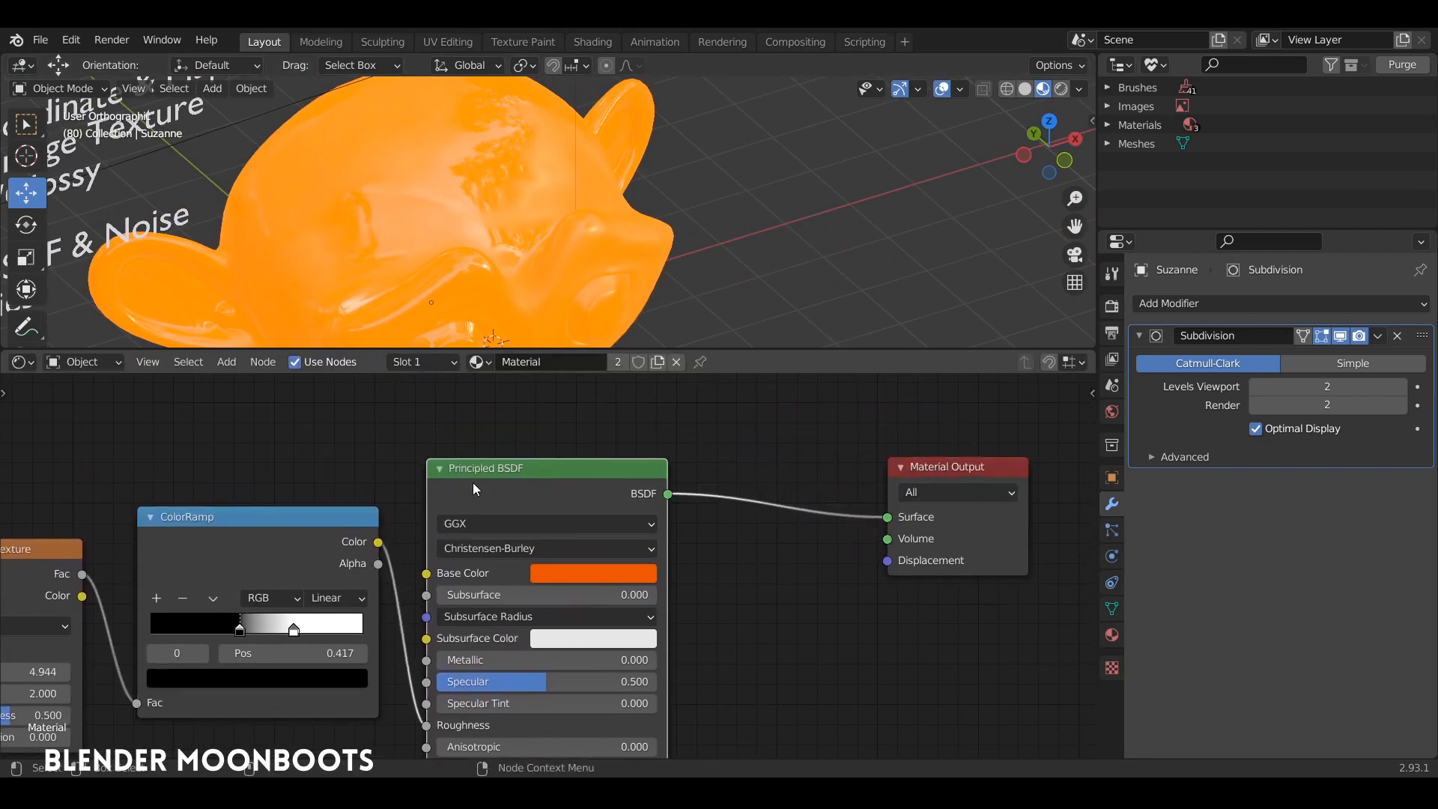
{"action": "left_click_drag", "start_coordinate": [205, 533], "coordinate": [222, 527]}
{"action": "left_click_drag", "start_coordinate": [68, 557], "coordinate": [99, 515]}
{"action": "mouse_move", "coordinate": [293, 511]}
{"action": "left_mouse_down"}
{"action": "mouse_move", "coordinate": [310, 500]}
{"action": "mouse_move", "coordinate": [297, 493]}
{"action": "left_mouse_up"}
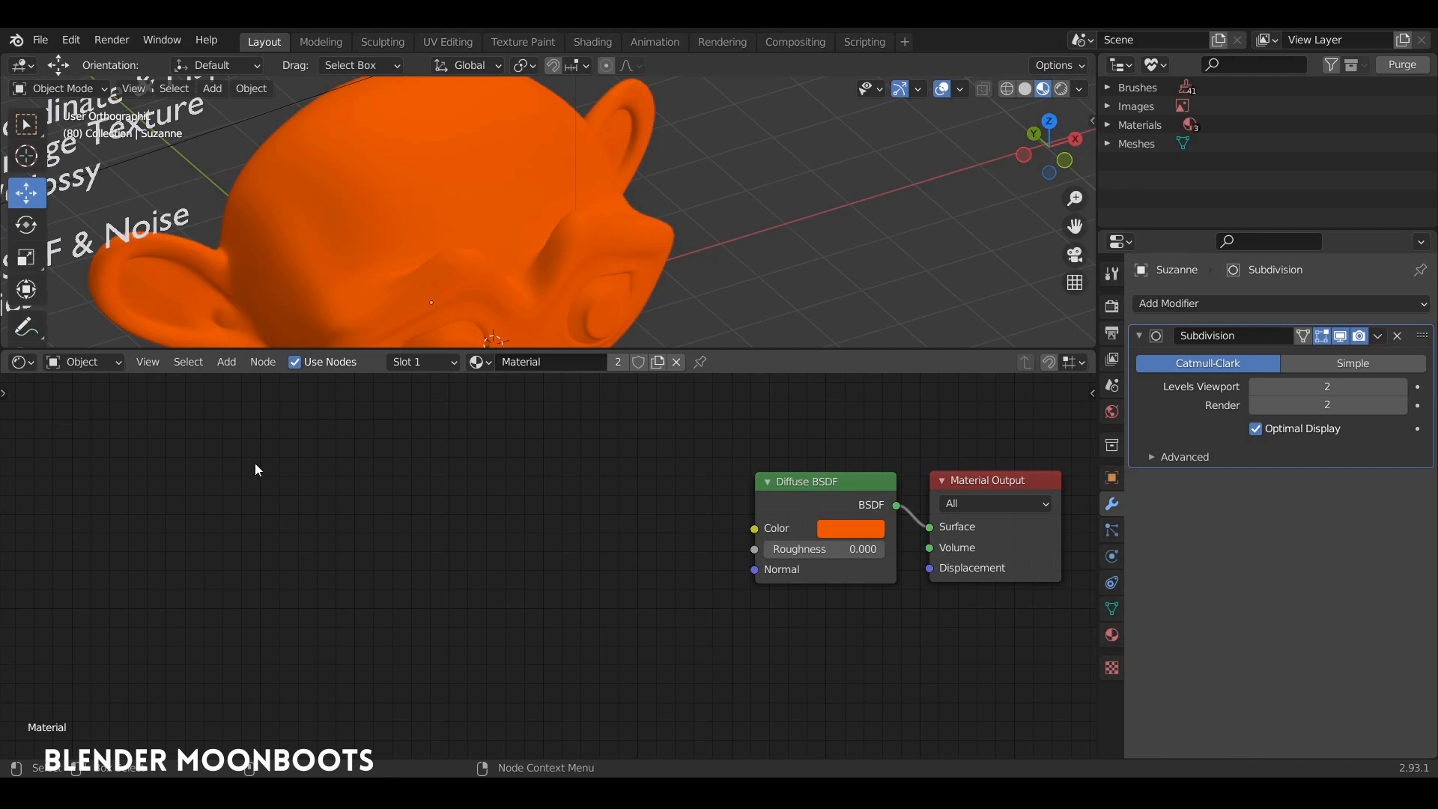
Examine the Input and Output categories of nodes that can be added to the material.
{"action": "key", "text": "shift+a"}
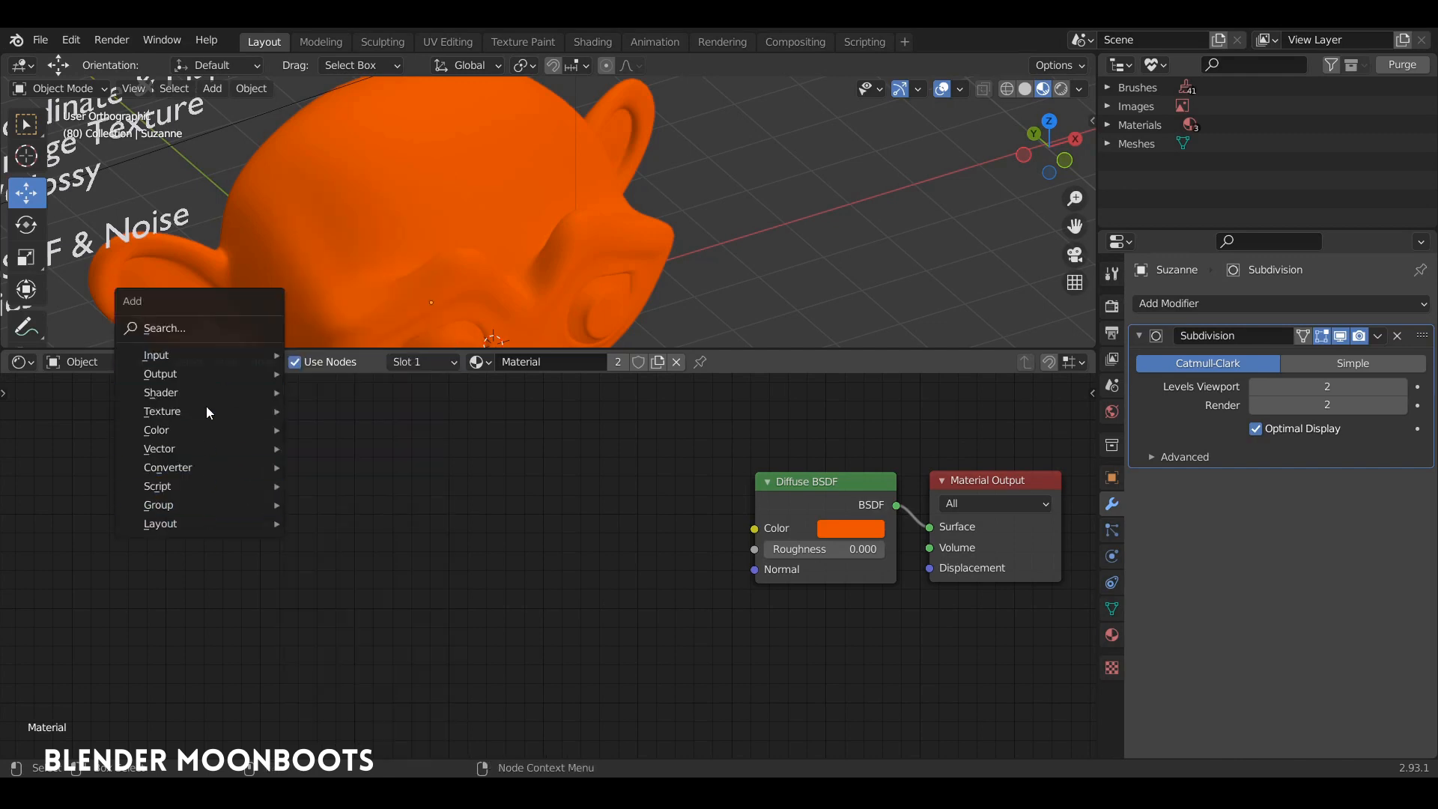
{"action": "mouse_move", "coordinate": [196, 352]}
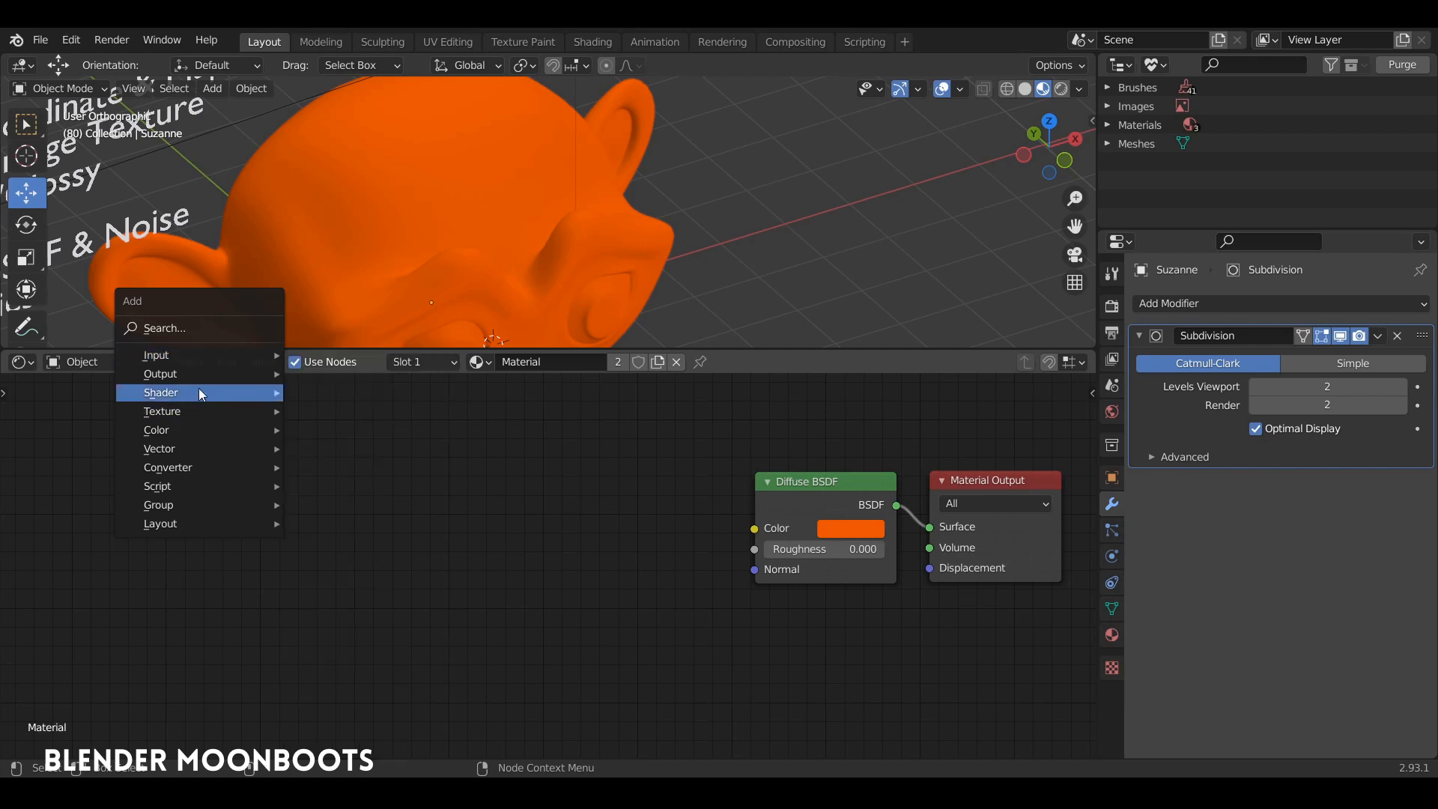
{"action": "mouse_move", "coordinate": [182, 379]}
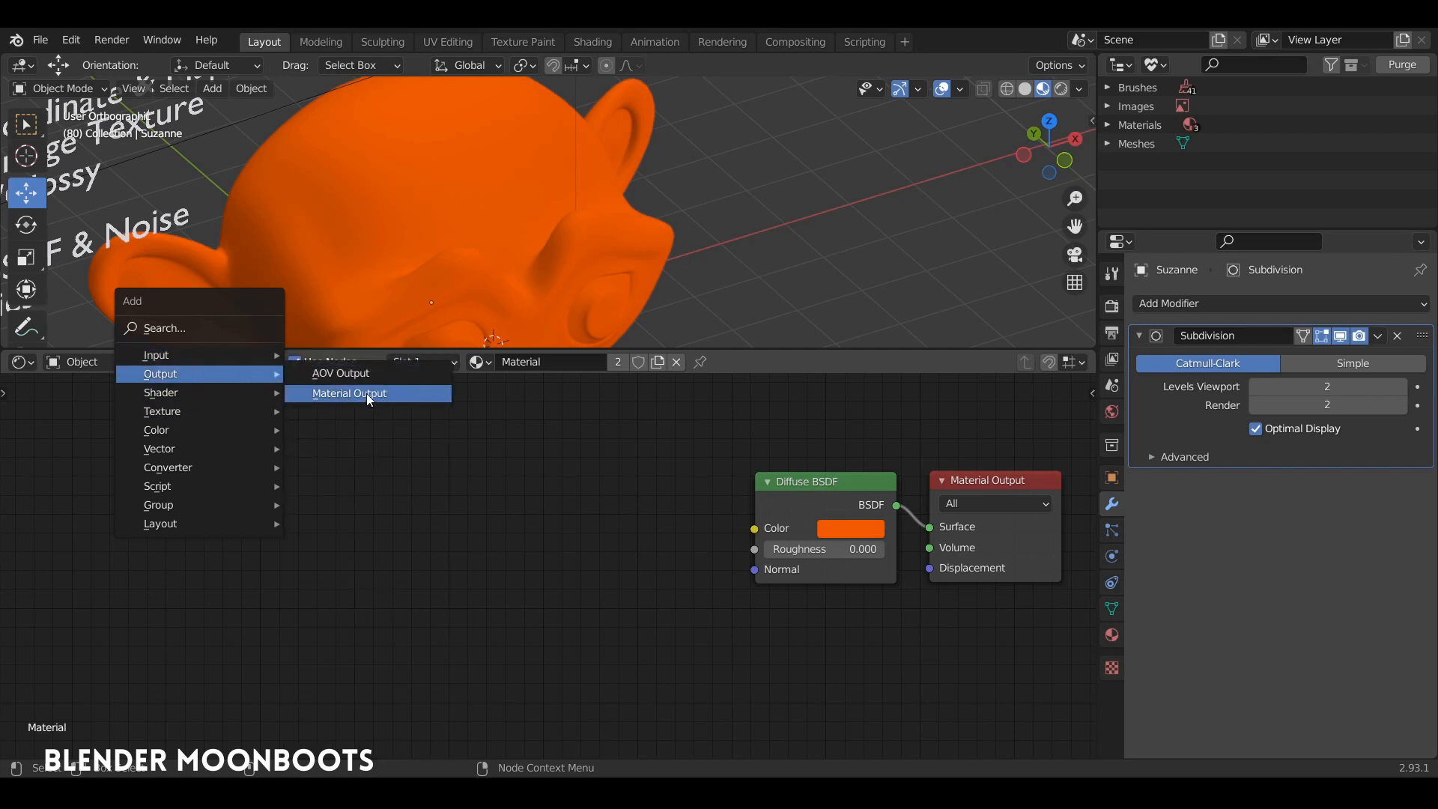